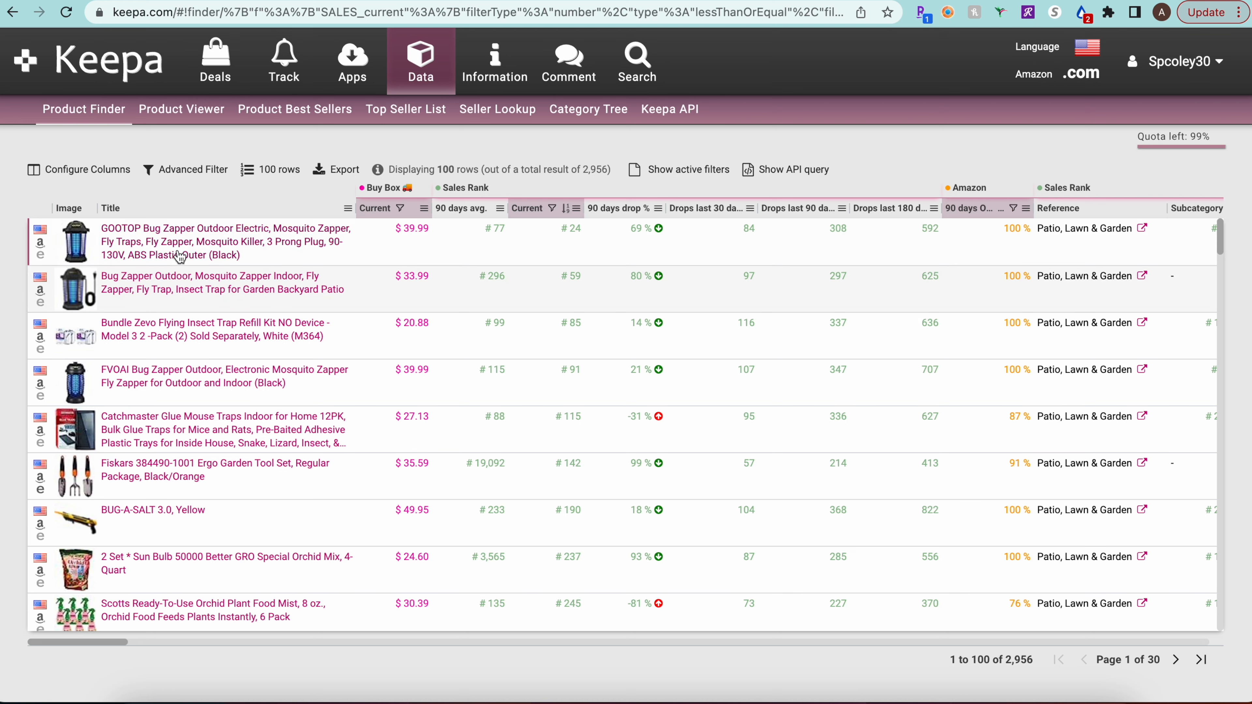
# Open the Amazon listing for the Bundle Zevo Flying Insect Trap Refill Kit from the Product Finder results.
pyautogui.moveTo(75, 259)
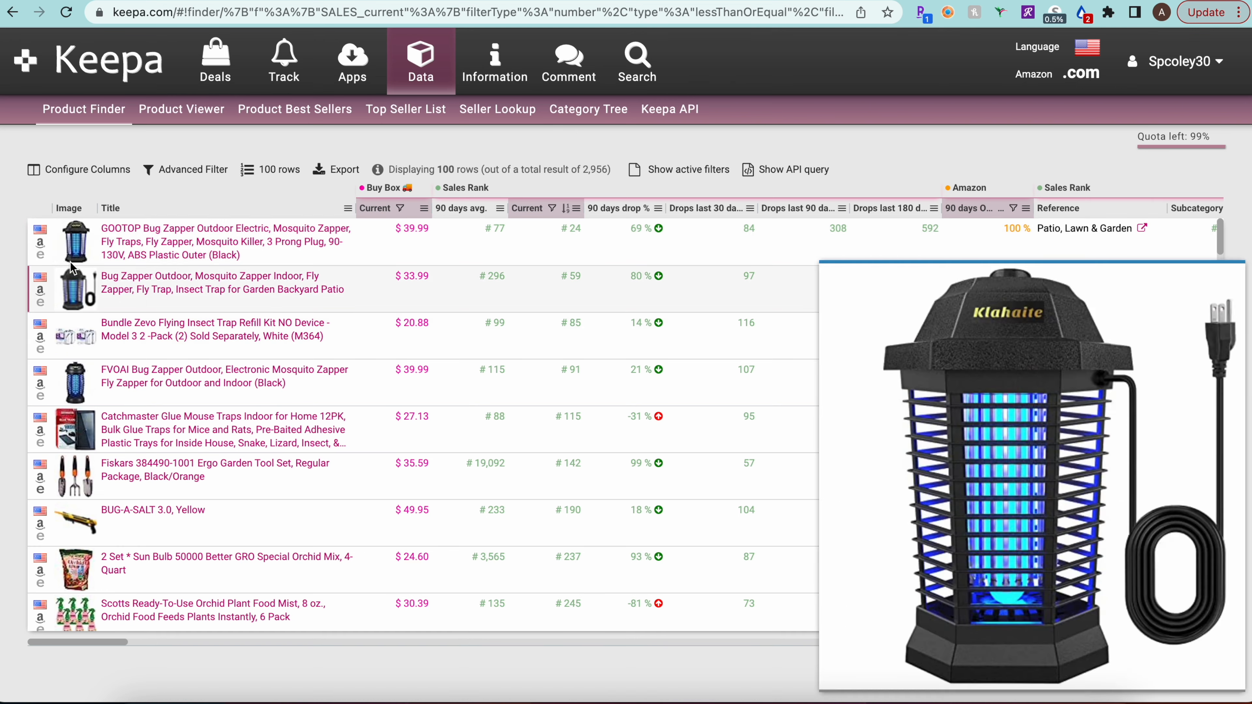
pyautogui.scroll(-1, 237, 316)
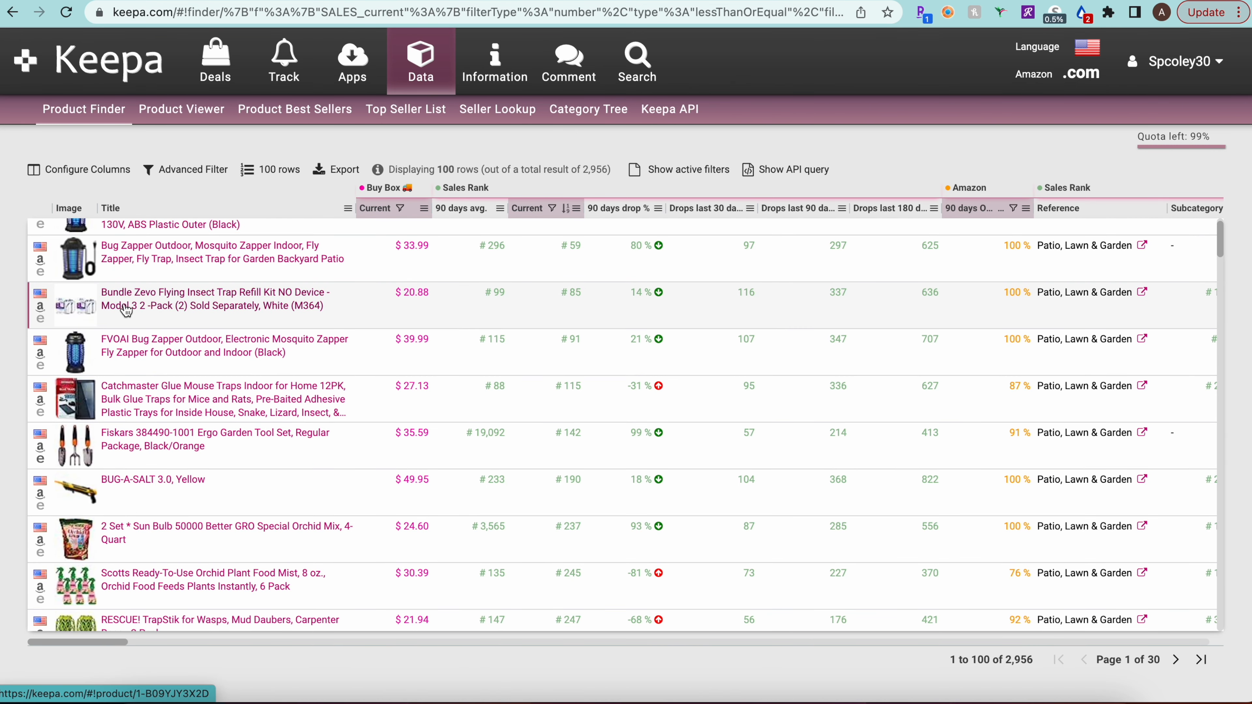
pyautogui.scroll(1, 185, 310)
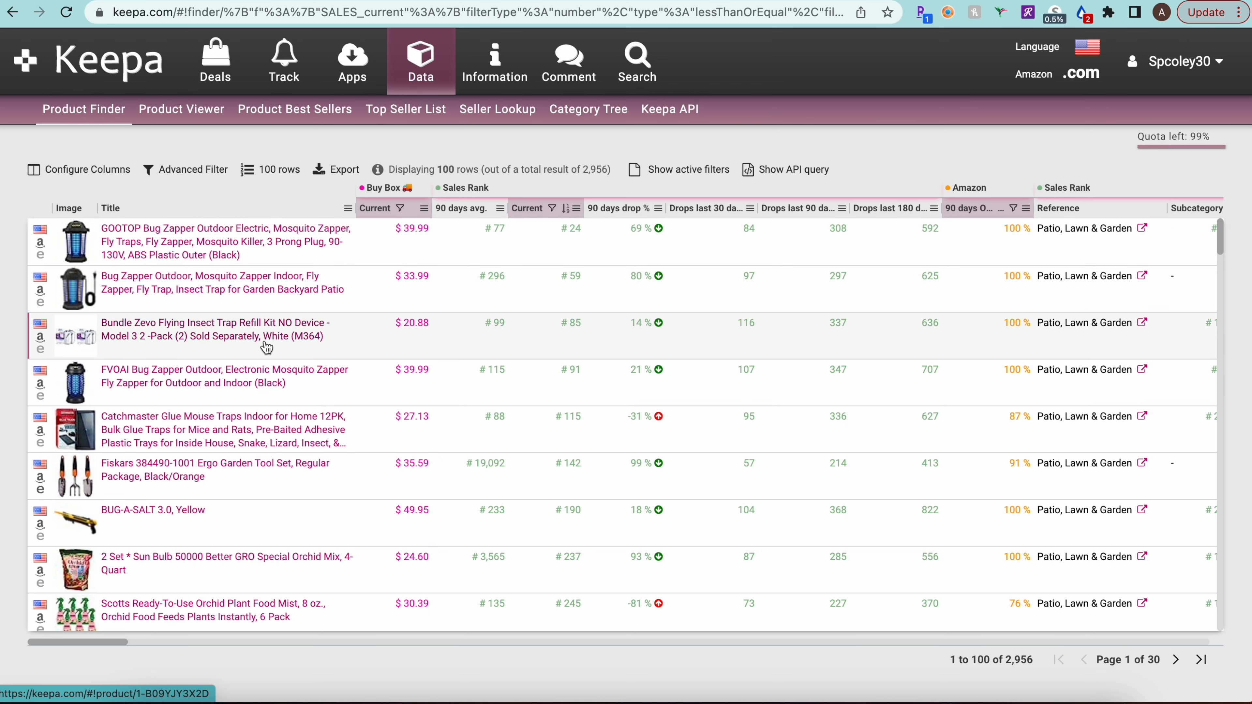
pyautogui.click(40, 338)
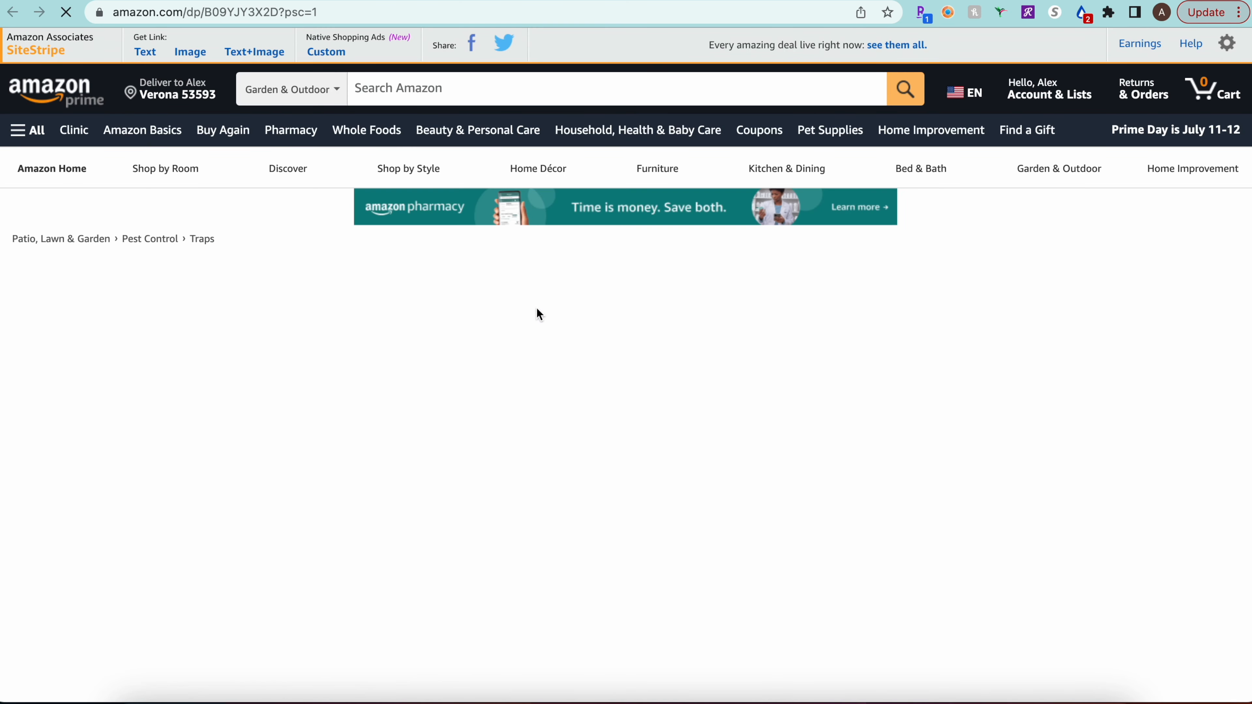
# Display the seller offers in the Keepa data on the Zevo refill kit's Amazon listing.
pyautogui.scroll(-2, 720, 392)
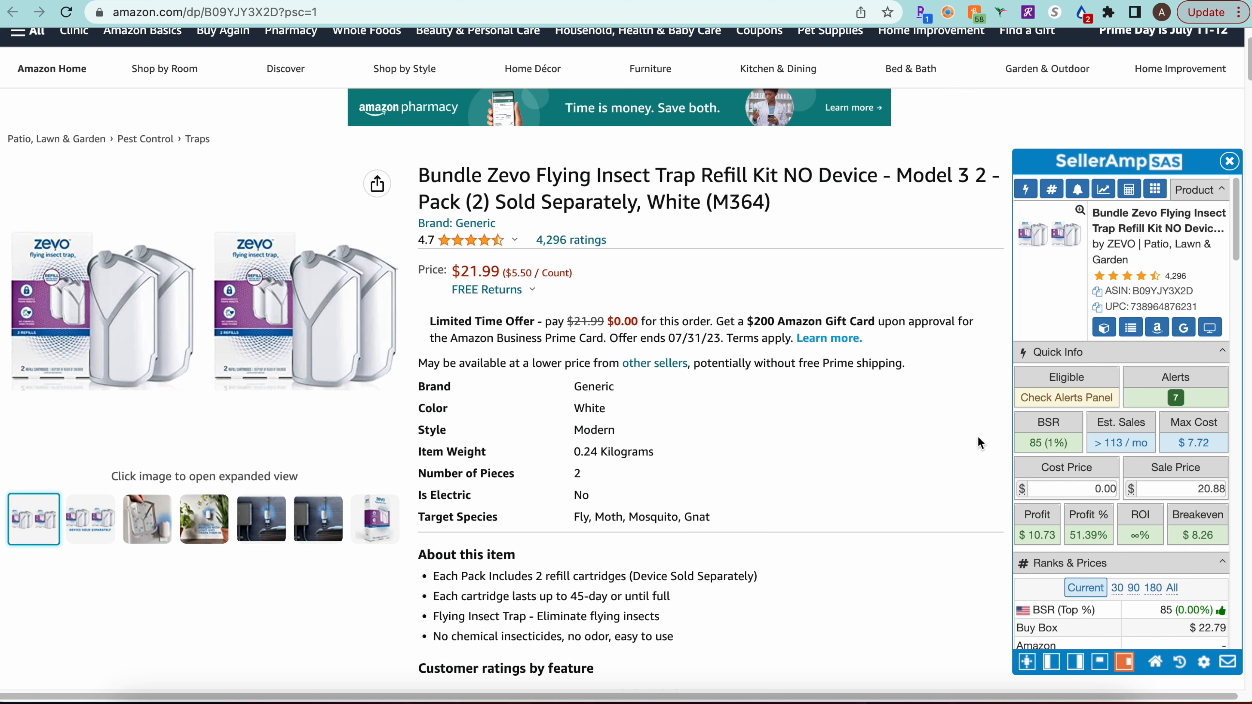
pyautogui.scroll(-15, 833, 419)
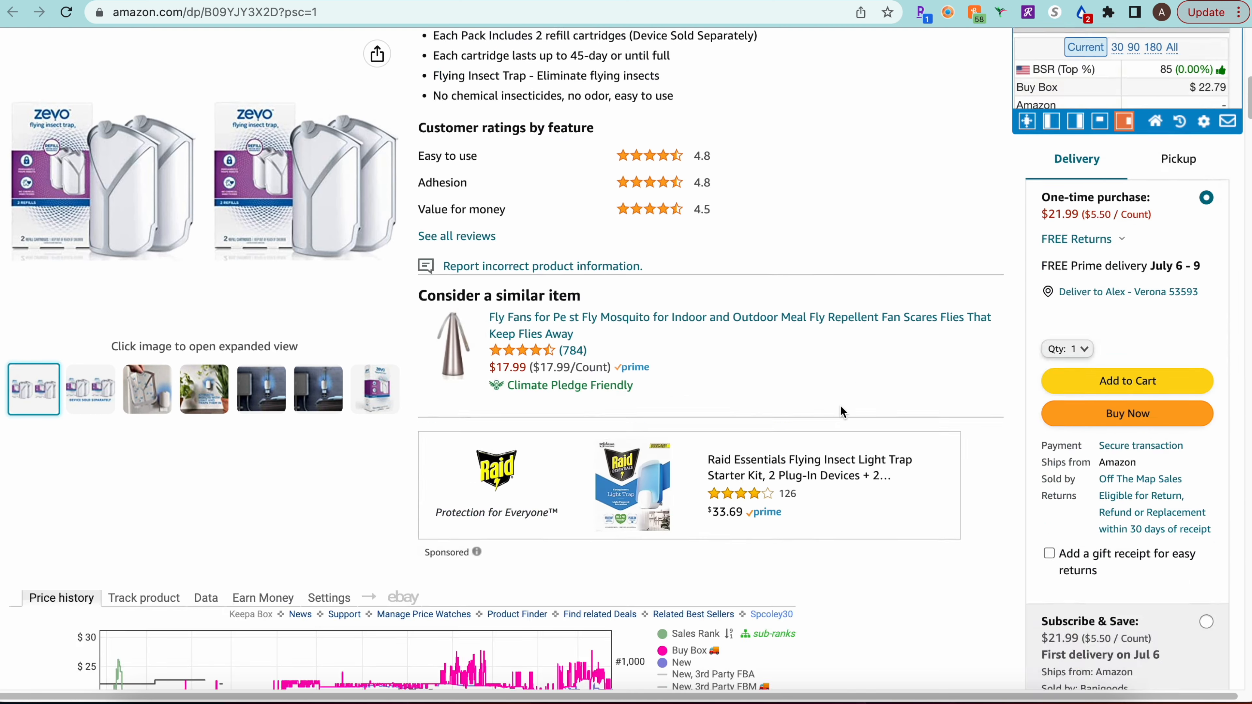
pyautogui.scroll(1, 813, 376)
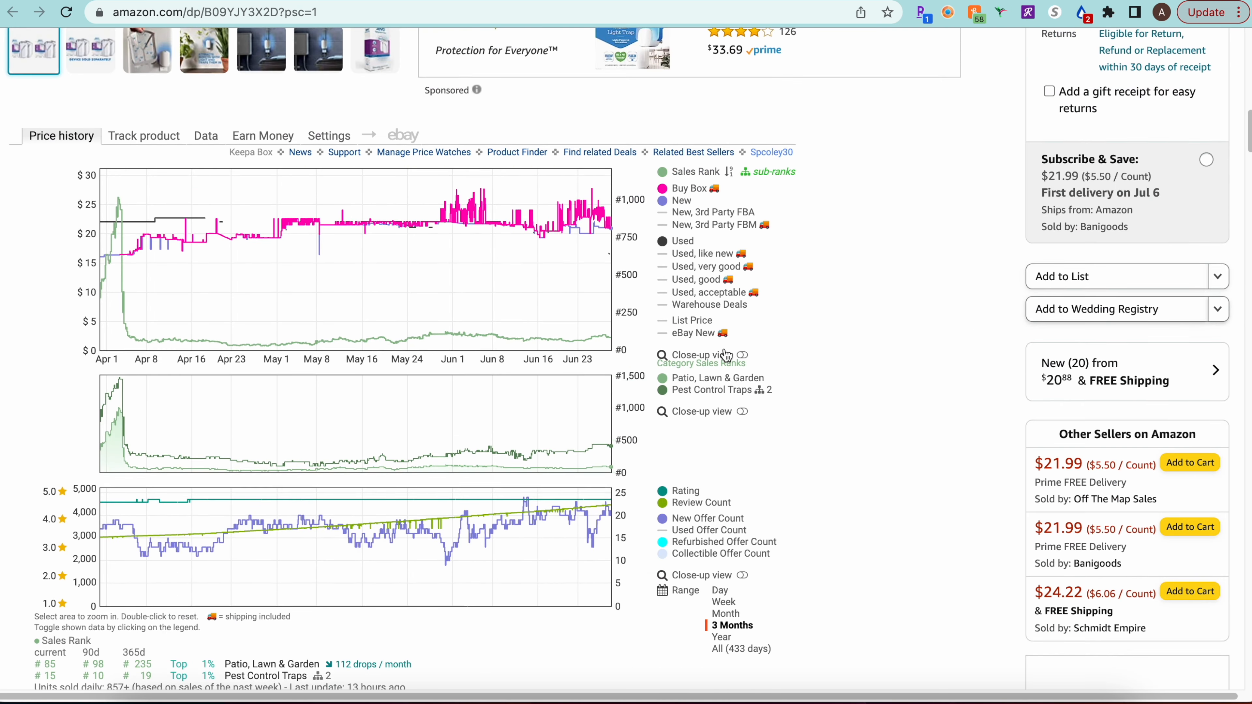
pyautogui.click(206, 136)
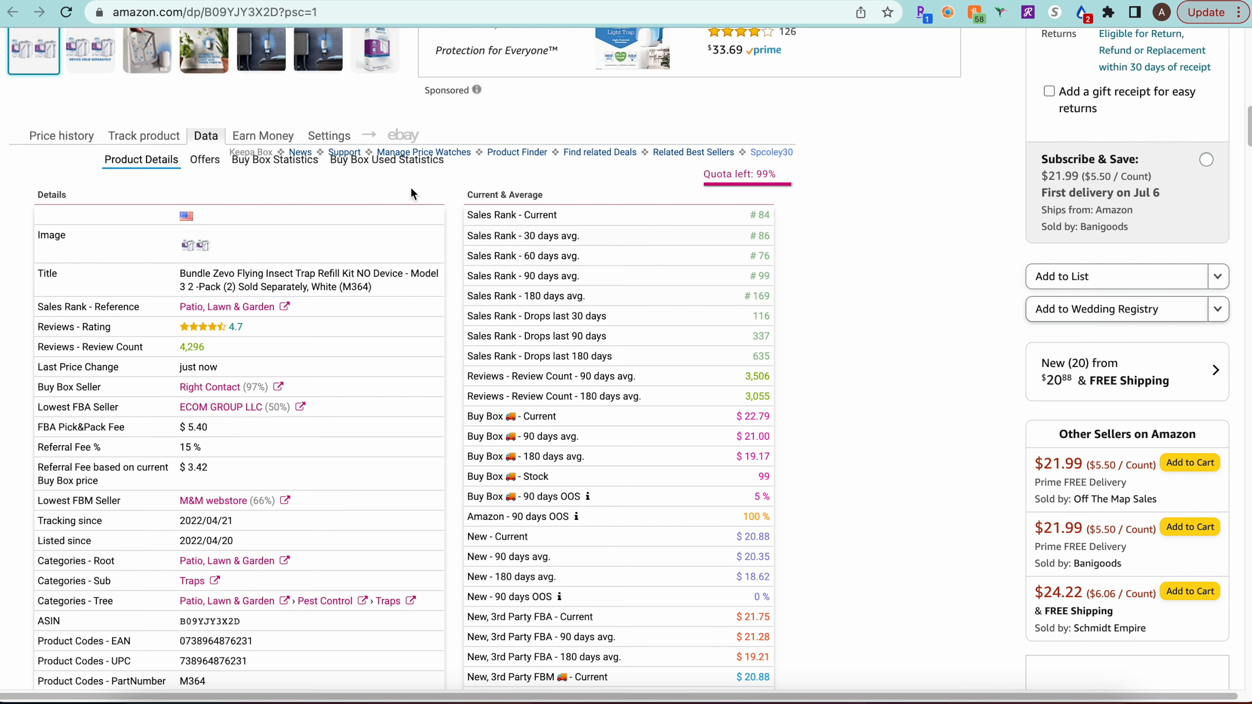
pyautogui.click(204, 159)
# Examine the stock and 30-day sales of each seller in the offers table, and return to the price history chart.
pyautogui.scroll(-2, 939, 278)
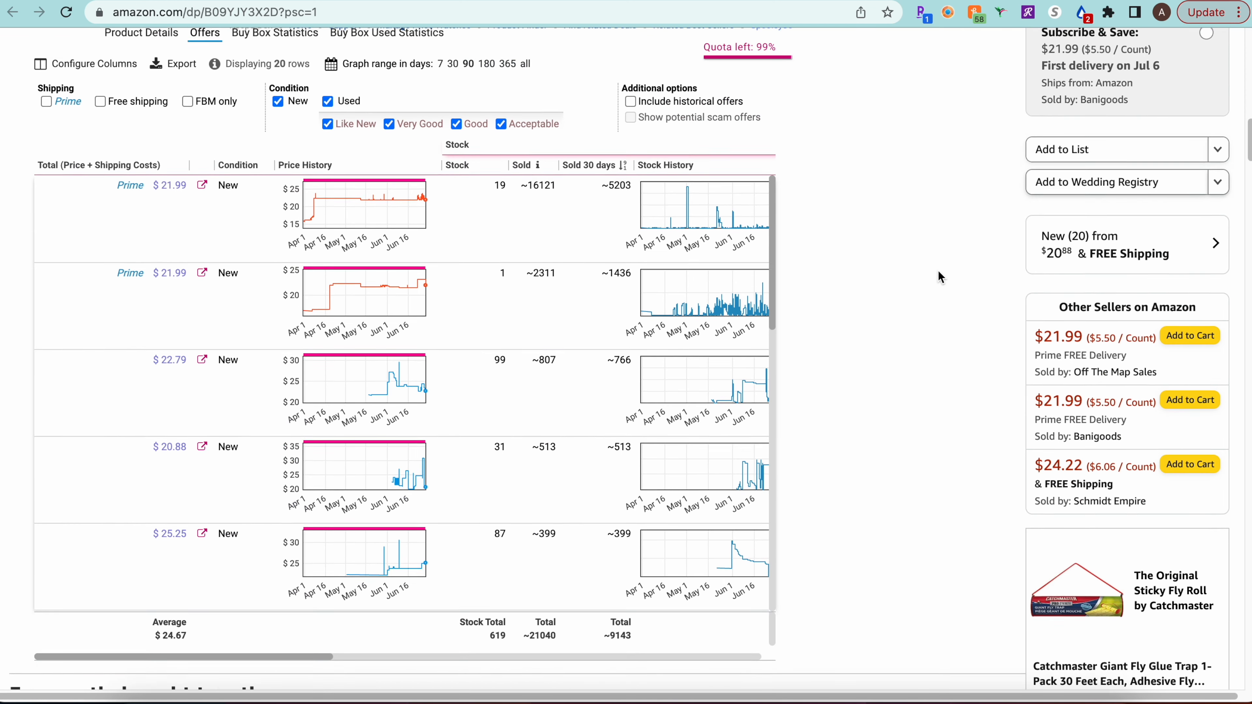
pyautogui.scroll(-1, 939, 277)
pyautogui.moveTo(305, 627); pyautogui.dragTo(279, 629)
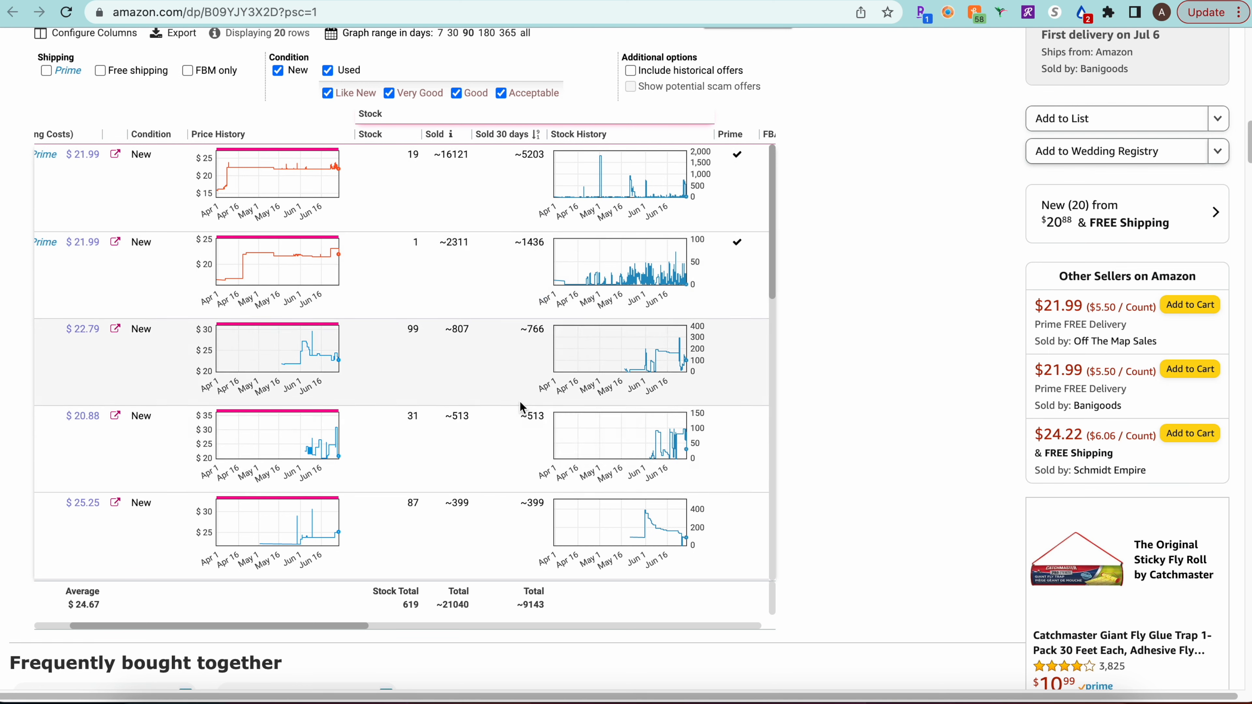
pyautogui.scroll(-10, 520, 402)
pyautogui.scroll(-6, 516, 395)
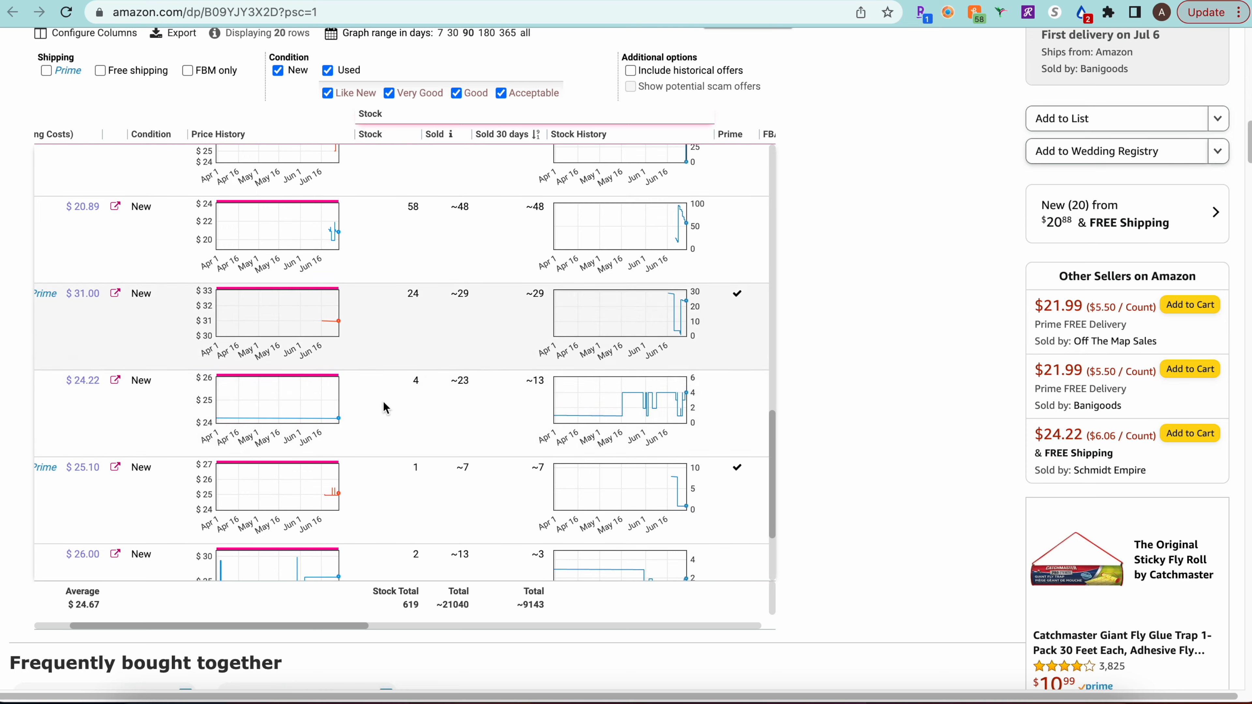
pyautogui.scroll(15, 560, 381)
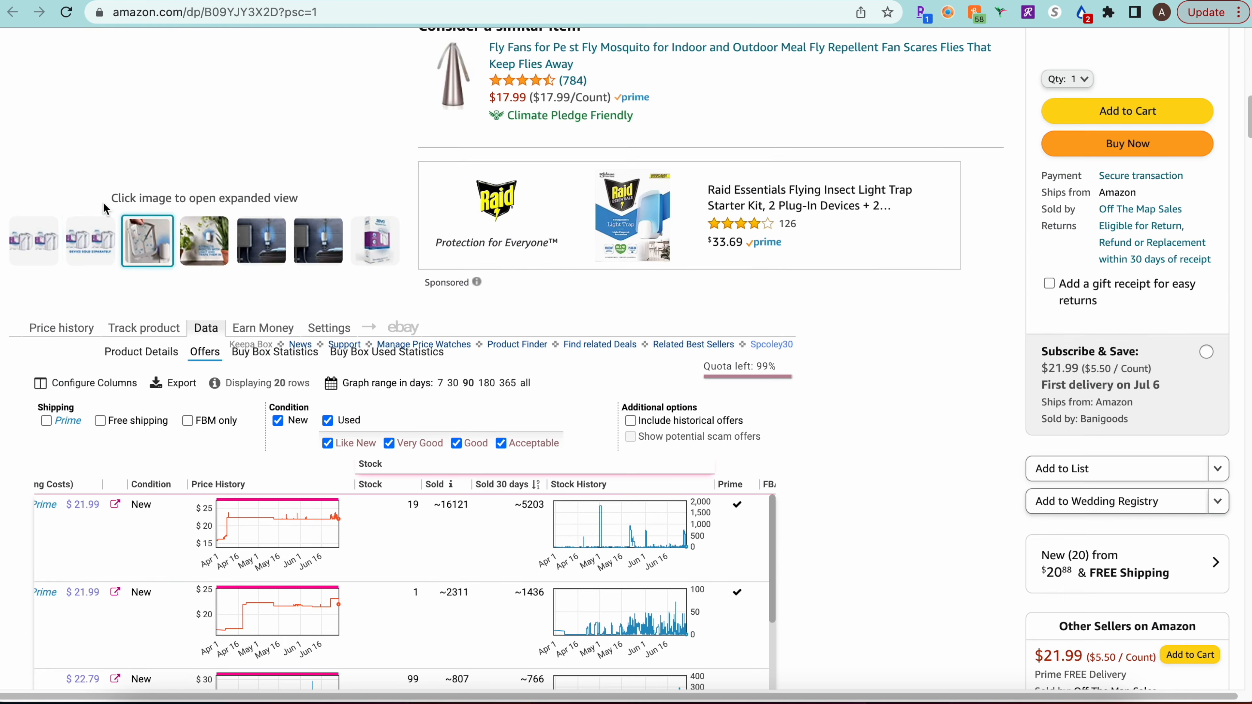
pyautogui.click(64, 329)
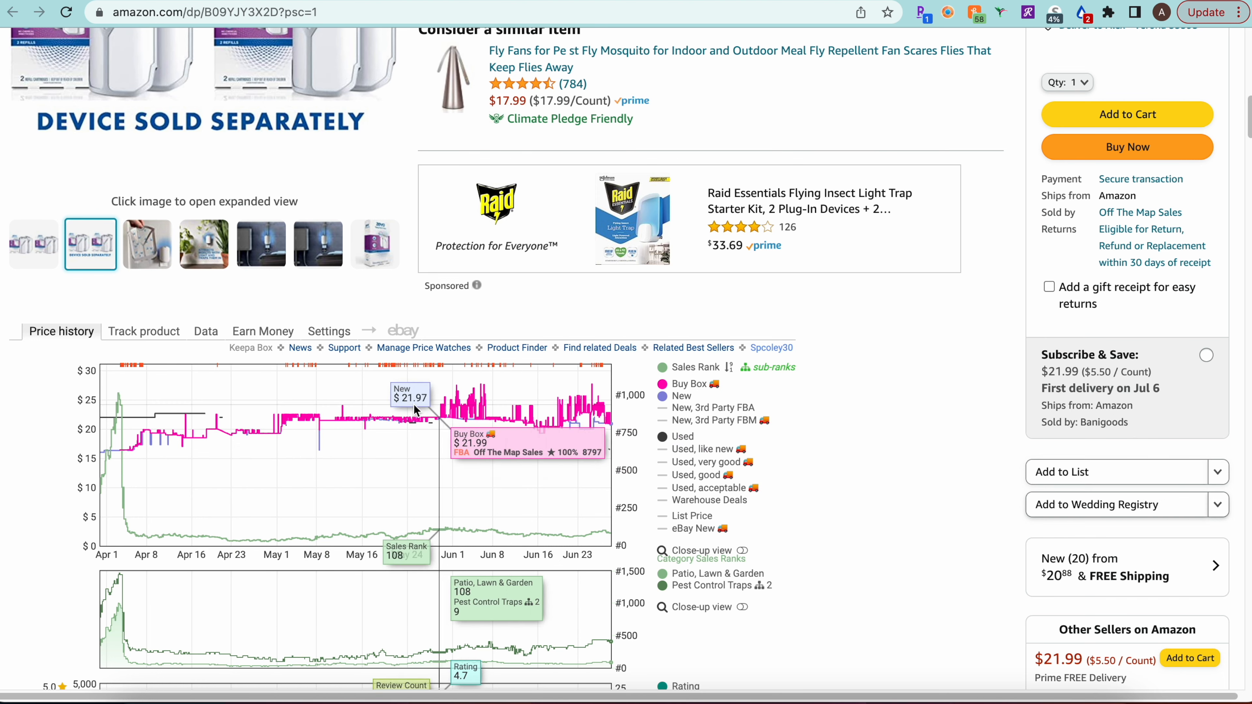
# Search Google for the refill kit's product title from SellerAmp.
pyautogui.scroll(15, 644, 275)
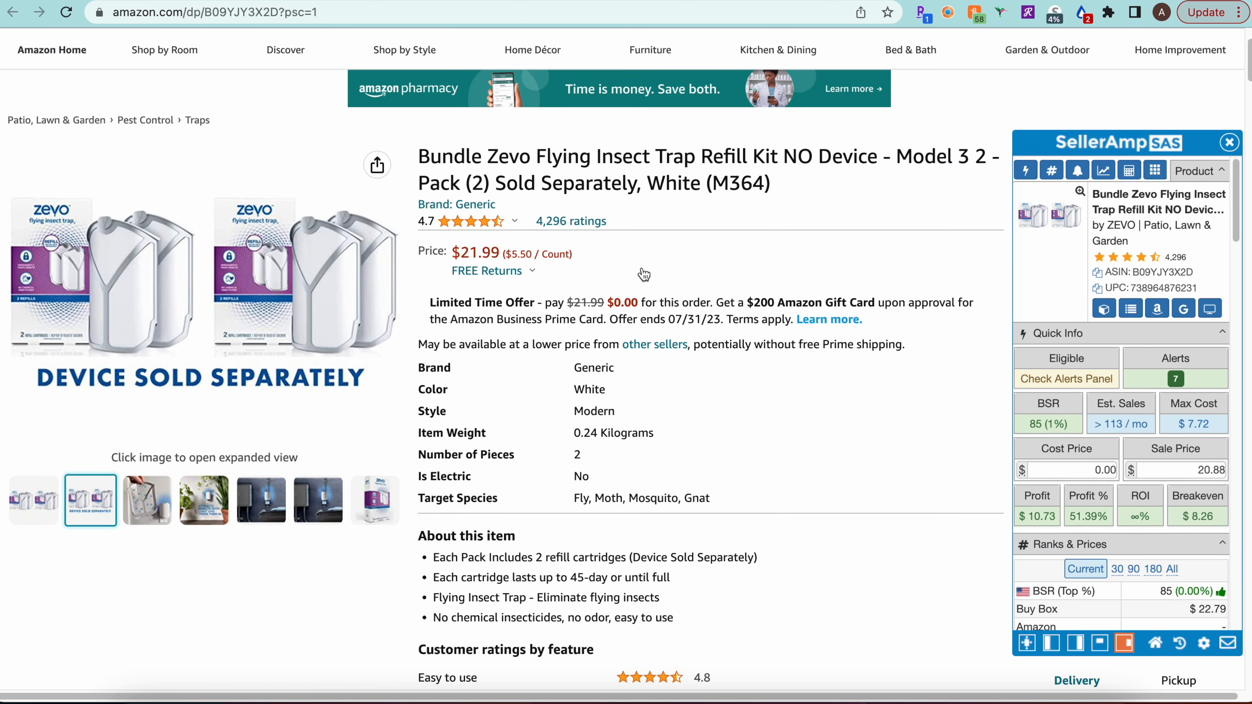
pyautogui.scroll(-3, 882, 357)
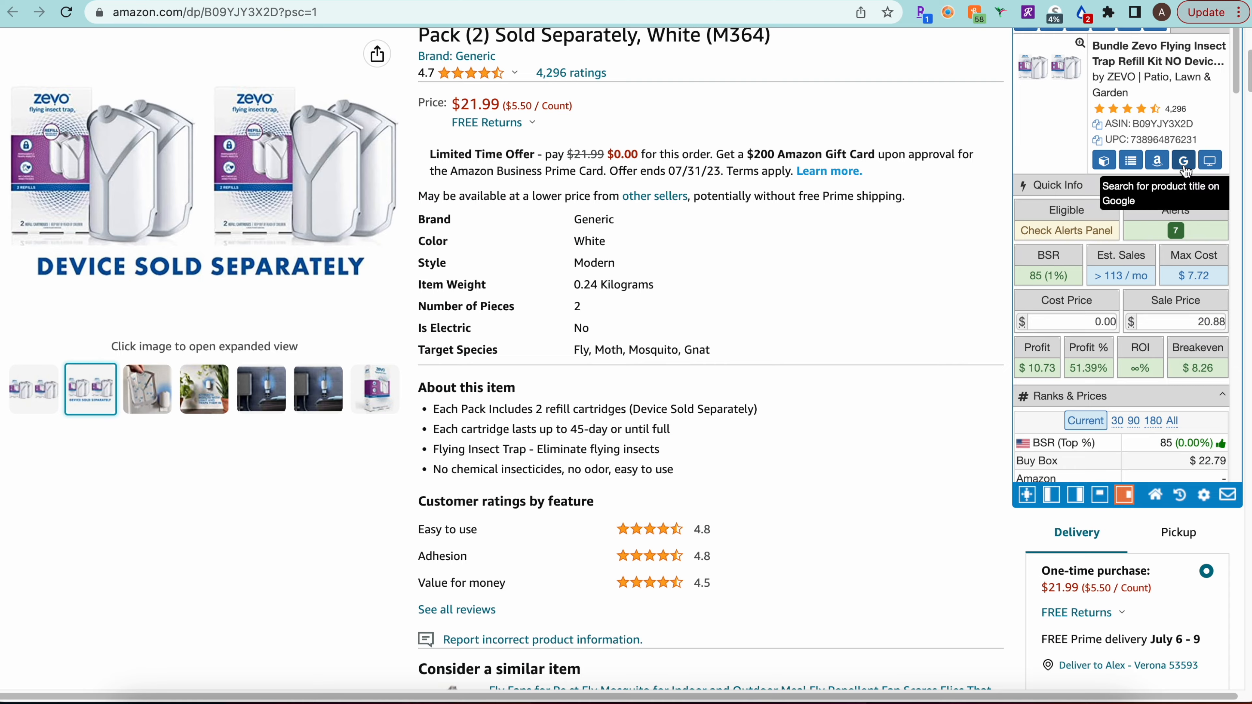
pyautogui.click(1177, 180)
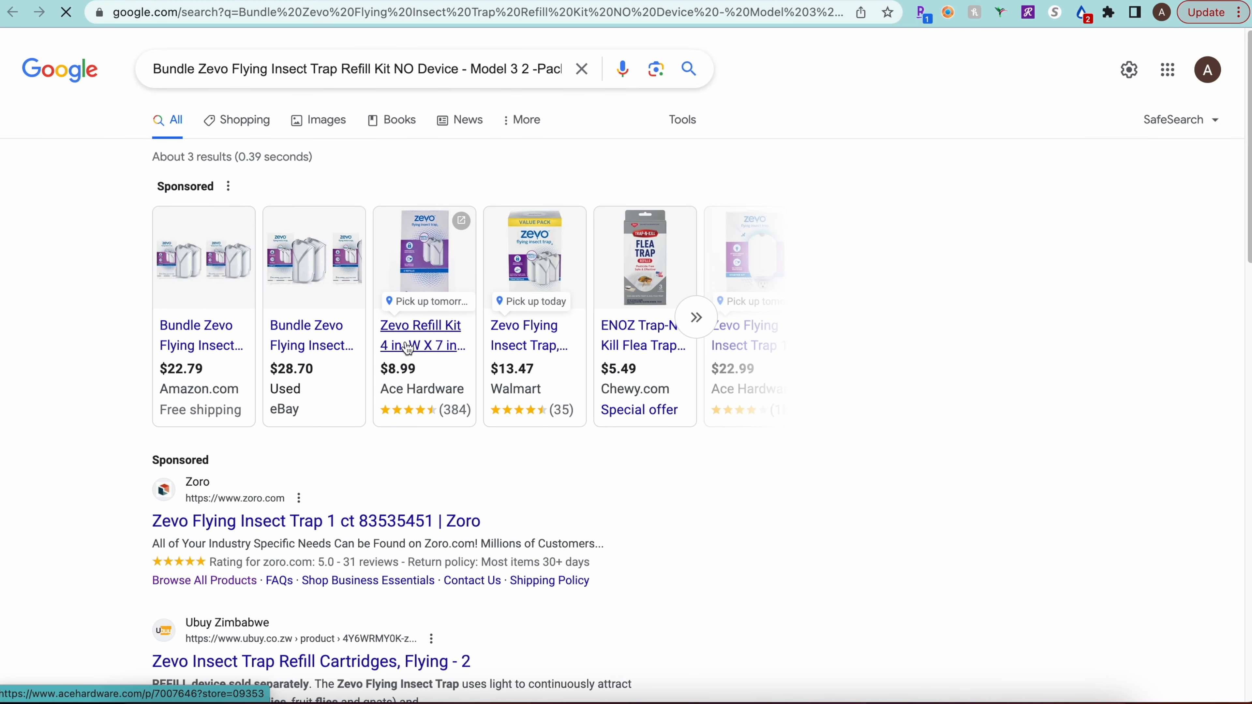
# Look over the sponsored Zevo offers and open Walmart's twin pack of 4 refill cartridges in a new tab.
pyautogui.moveTo(401, 364)
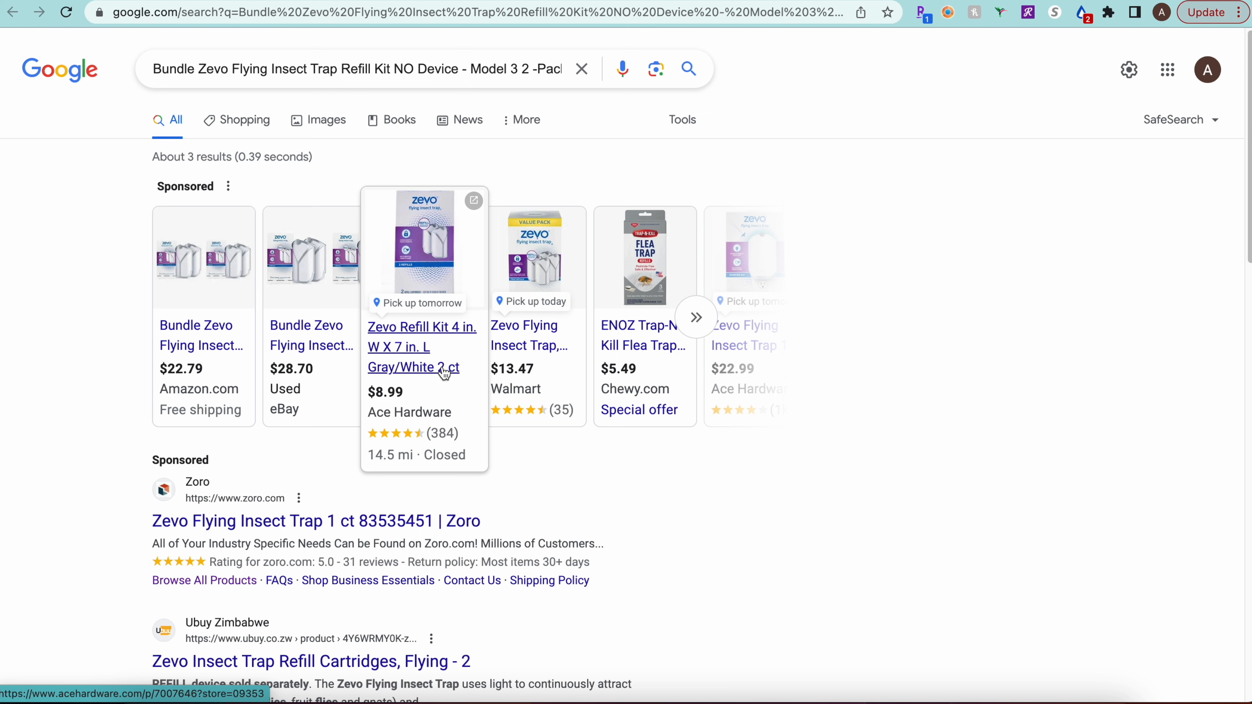
pyautogui.moveTo(174, 263)
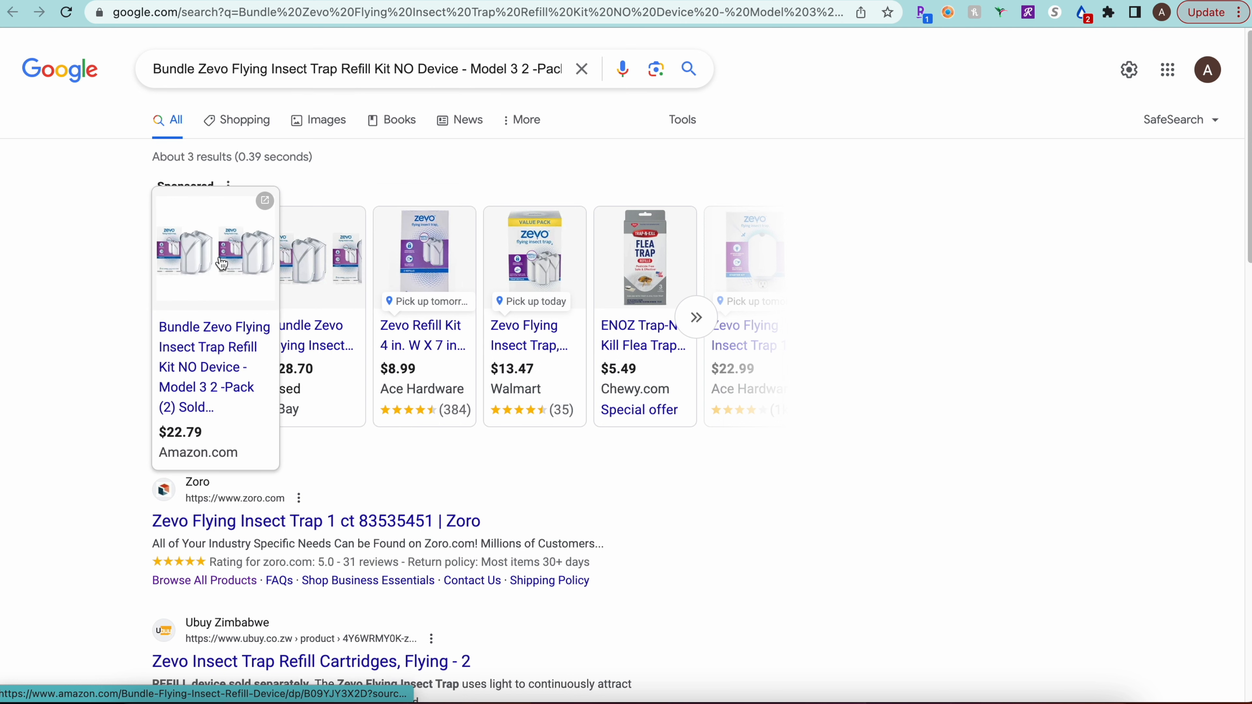
pyautogui.moveTo(423, 271)
pyautogui.moveTo(508, 297)
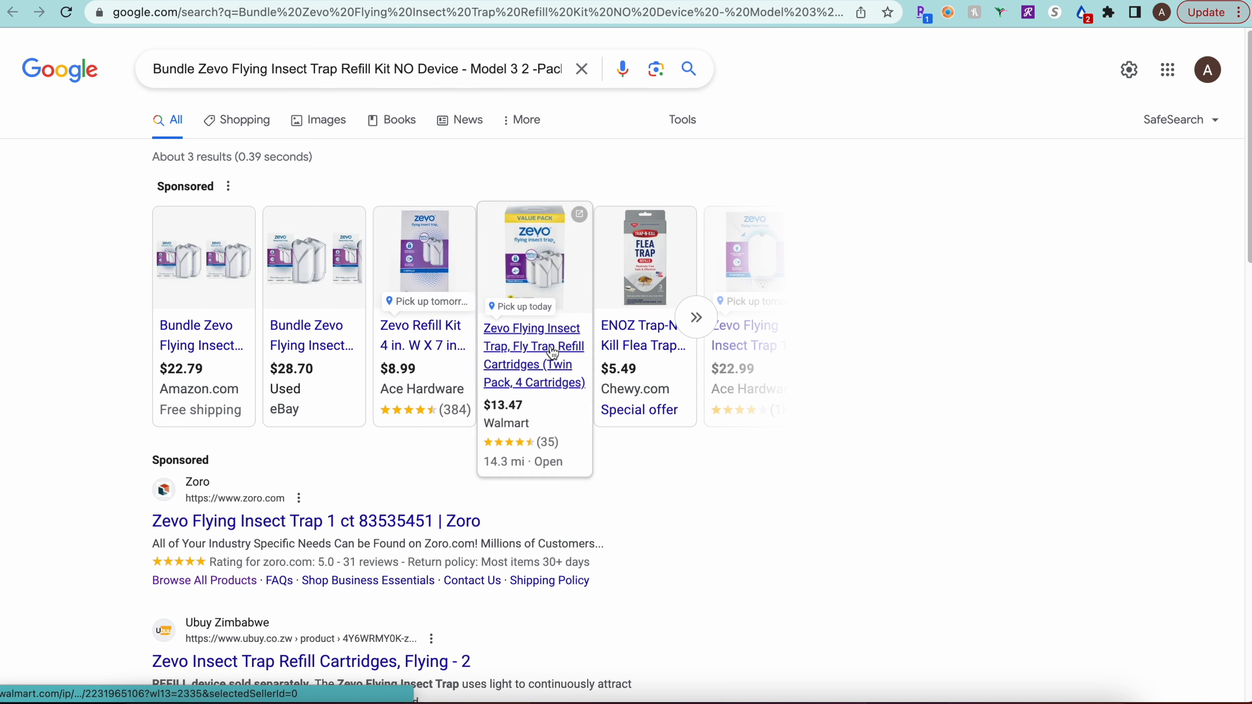
pyautogui.rightClick(518, 375)
pyautogui.click(533, 372)
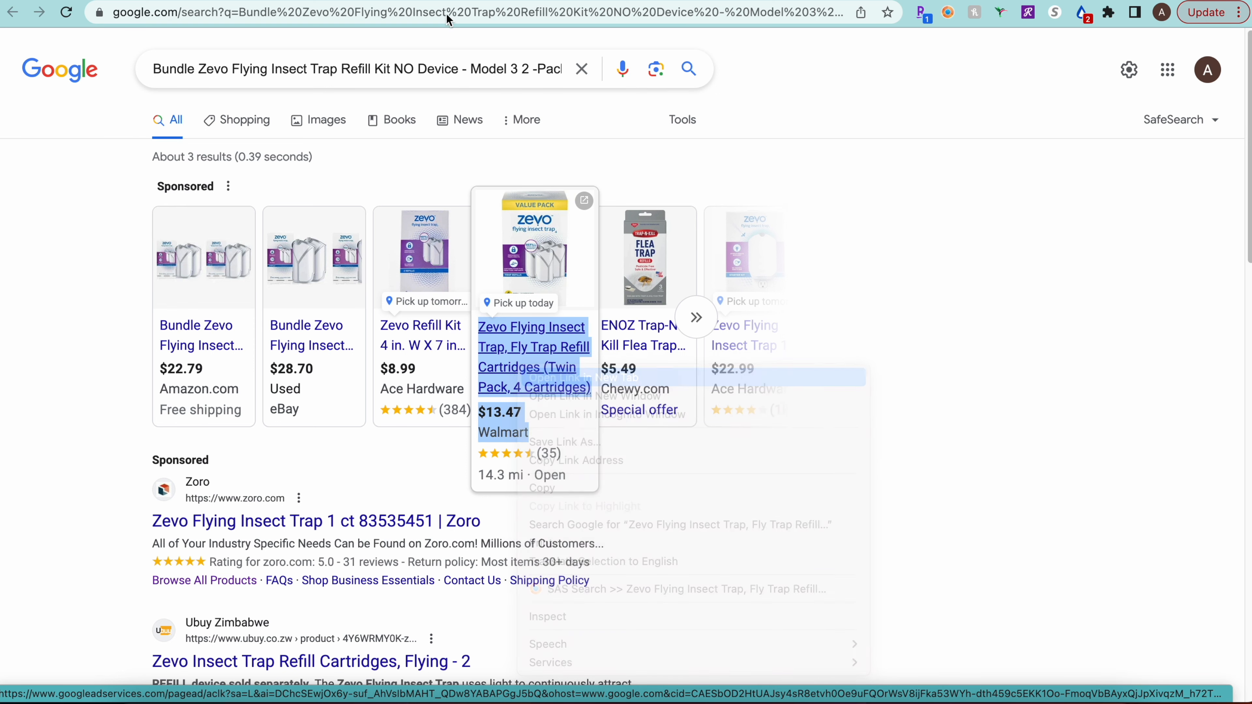
# Compare the sponsored refill prices on Google with the maximum cost SellerAmp gives for the Amazon listing.
pyautogui.hotkey('ctrl', 'w')
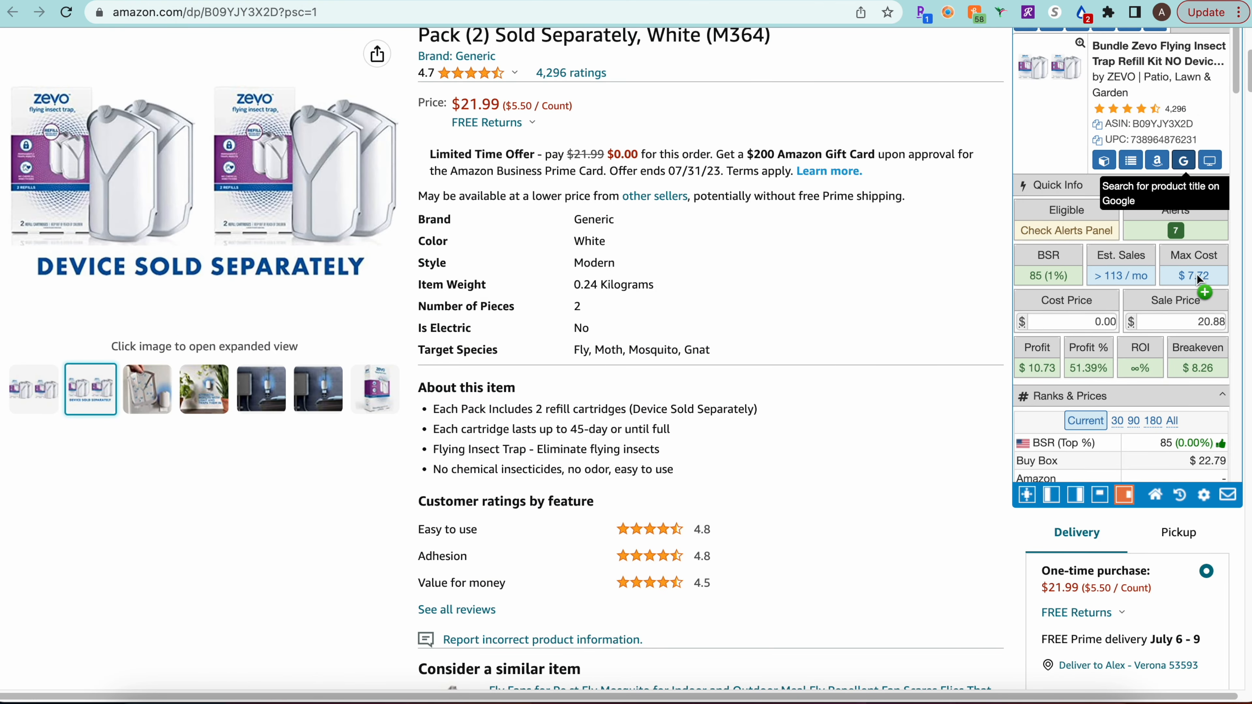
pyautogui.click(695, 1)
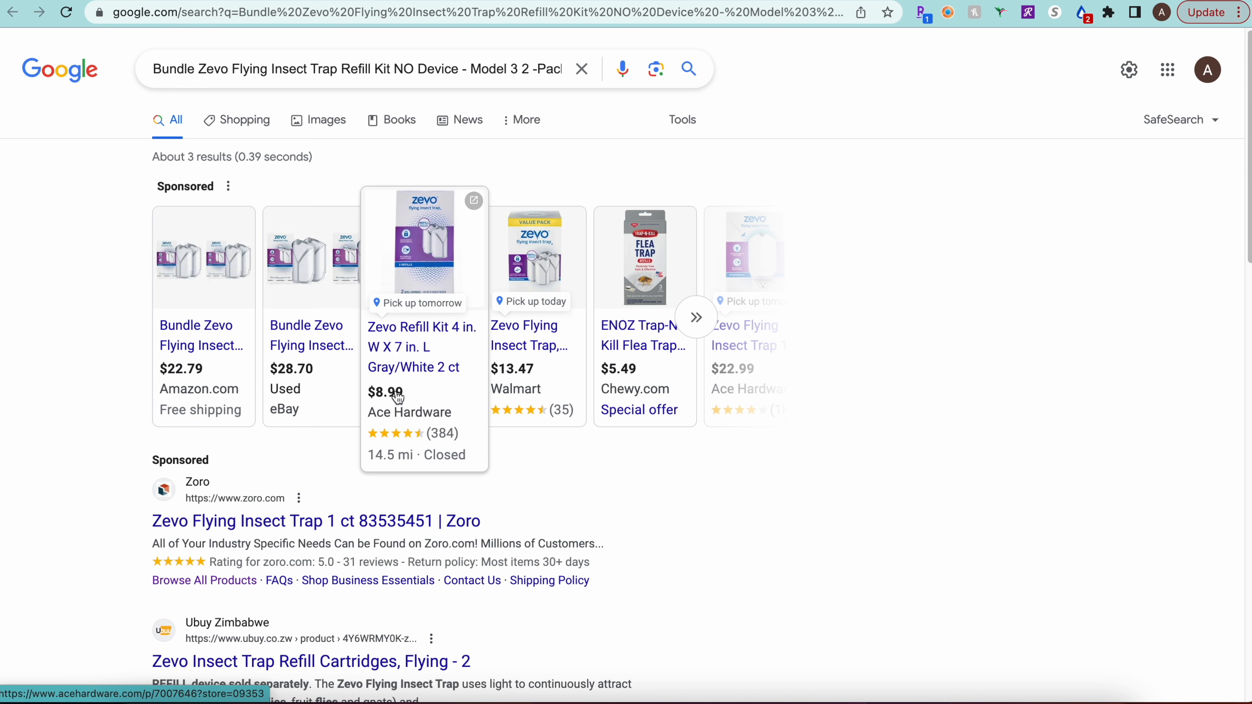
pyautogui.click(493, 1)
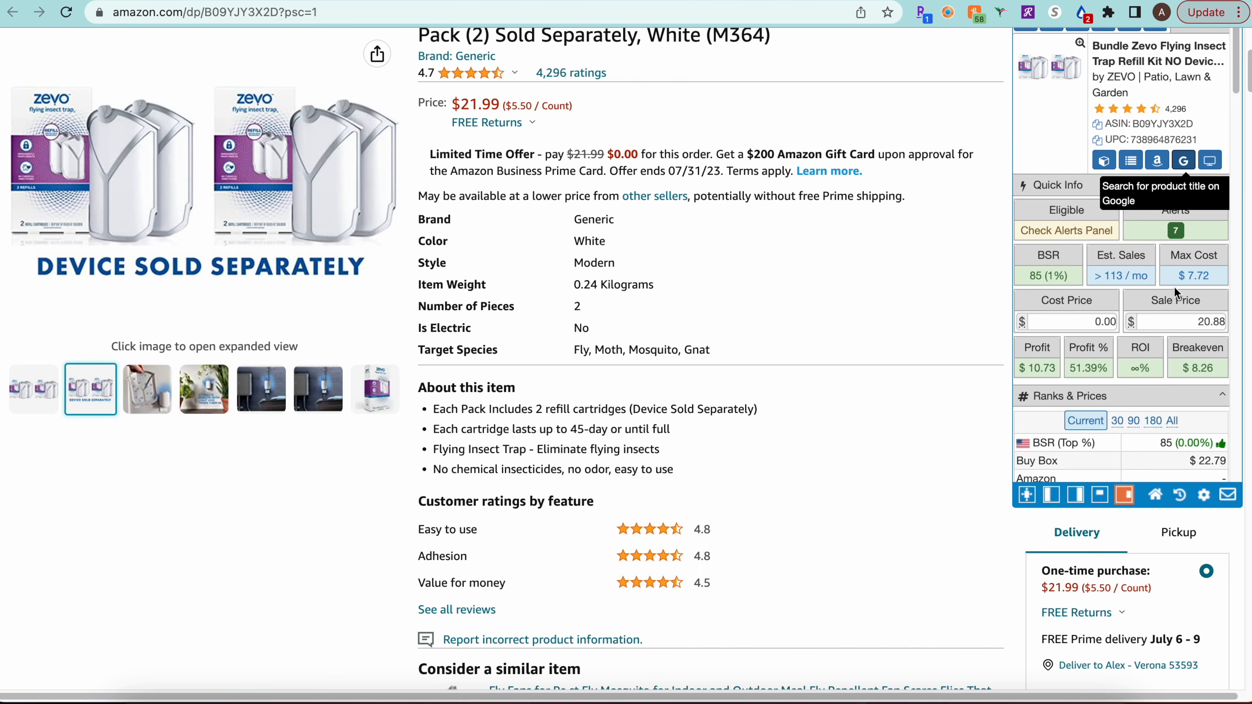
pyautogui.click(1183, 161)
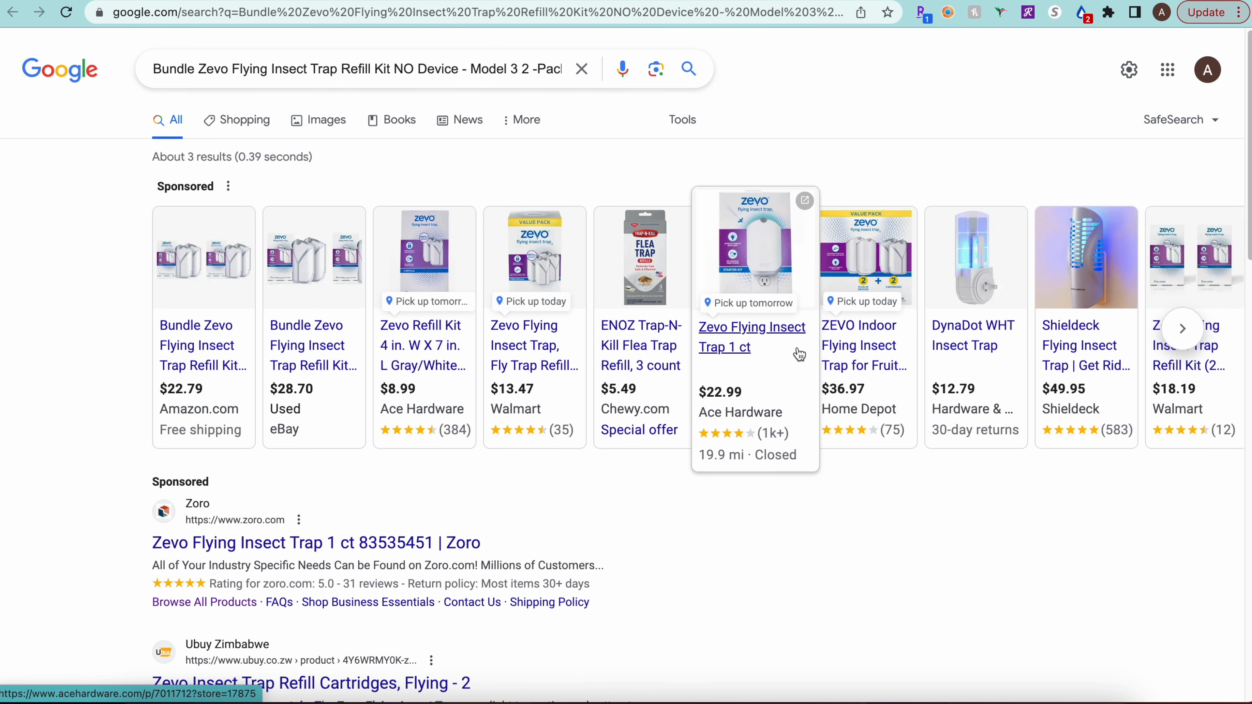
# Browse the further sponsored products and open Zoro's Zevo Flying Insect Trap 1 ct result in a new tab.
pyautogui.click(1183, 330)
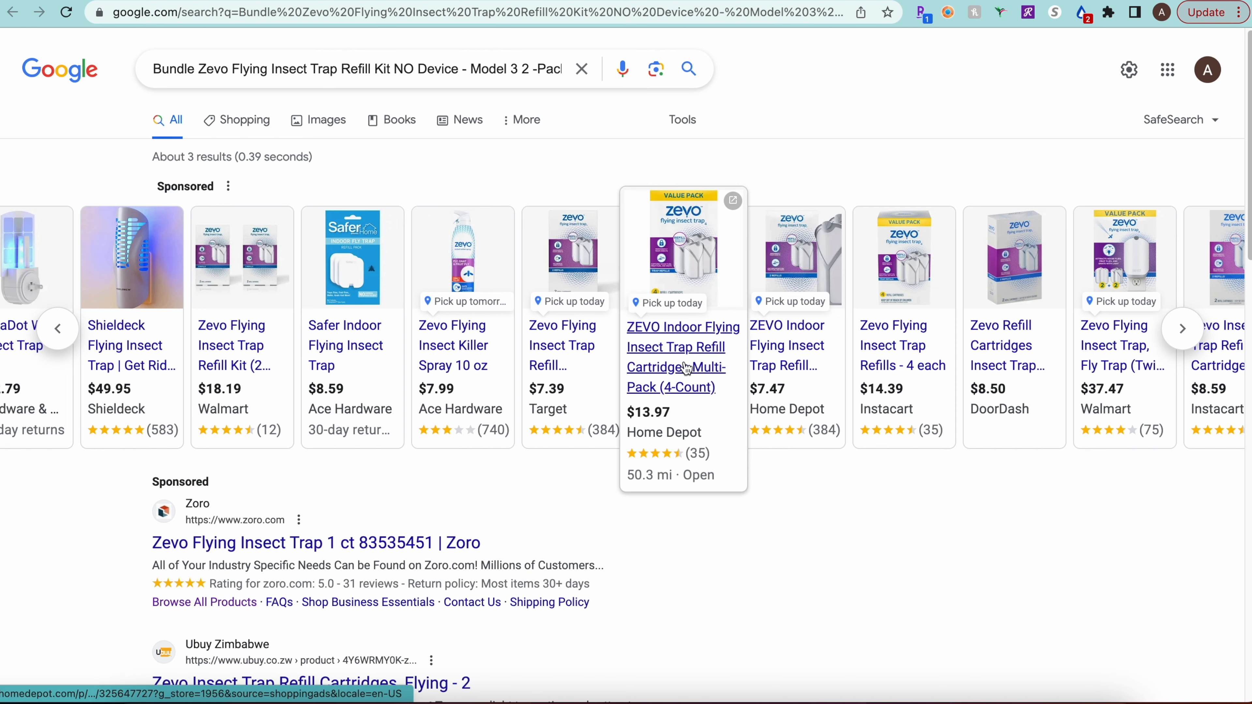
pyautogui.scroll(-5, 190, 345)
pyautogui.scroll(-5, 191, 346)
pyautogui.scroll(3, 14, 338)
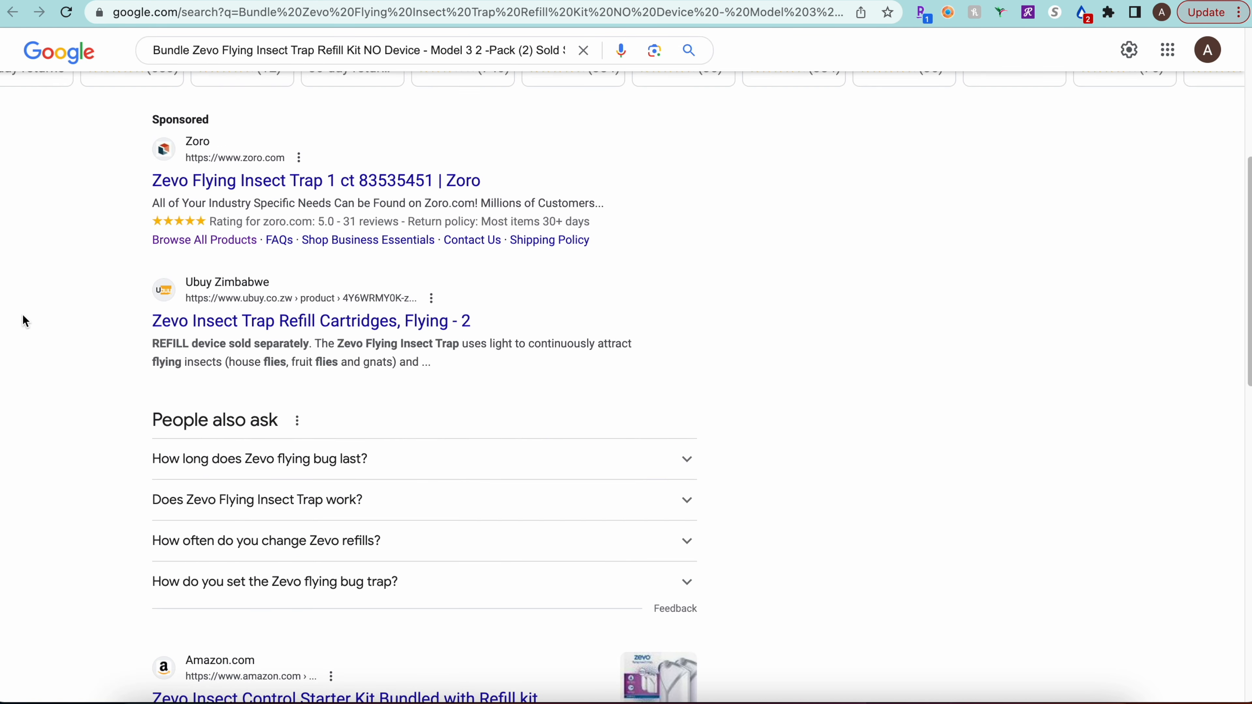
pyautogui.scroll(-1, 96, 249)
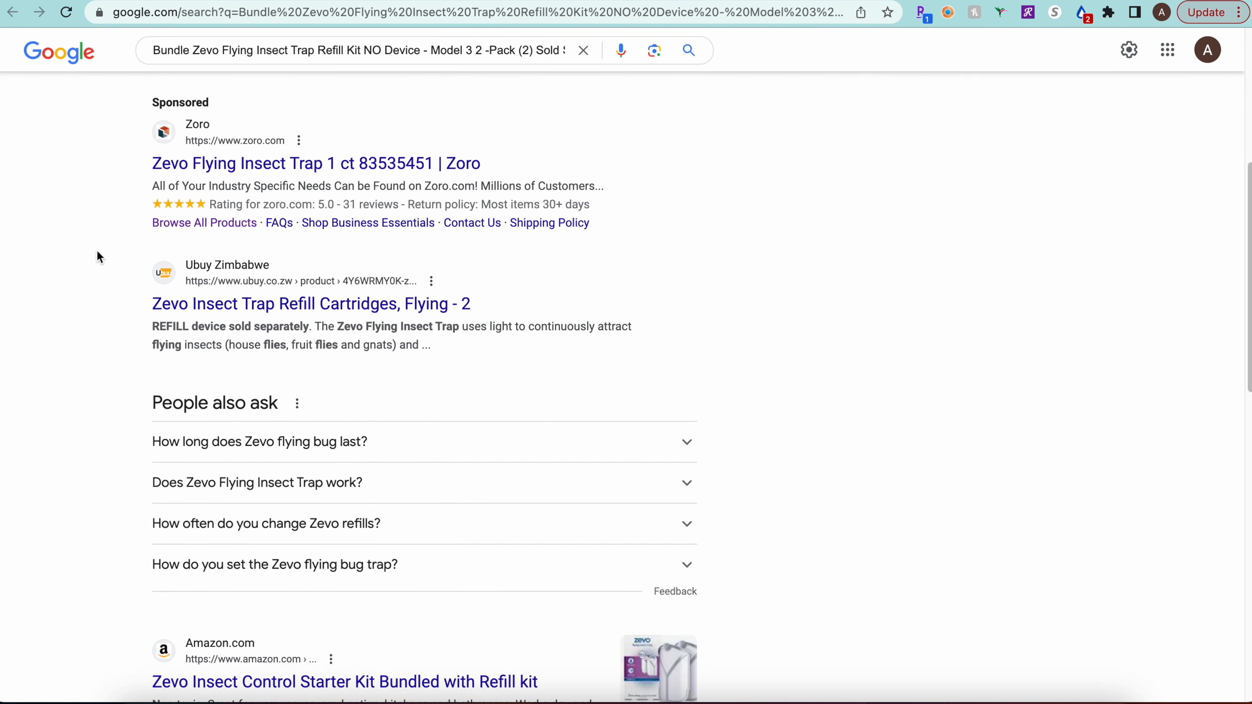
pyautogui.rightClick(228, 151)
pyautogui.click(253, 167)
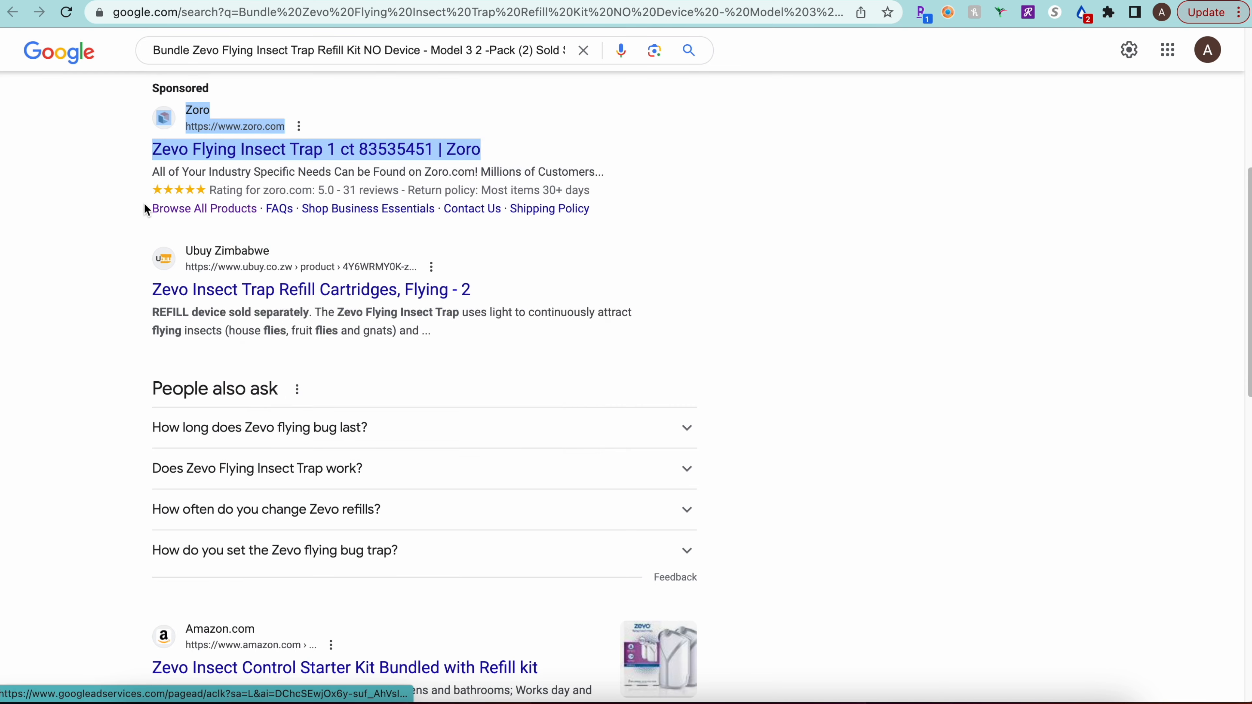
# Examine the rest of the Google results page for other retailers selling the Zevo refill cartridges.
pyautogui.scroll(-4, 150, 269)
pyautogui.scroll(10, 118, 167)
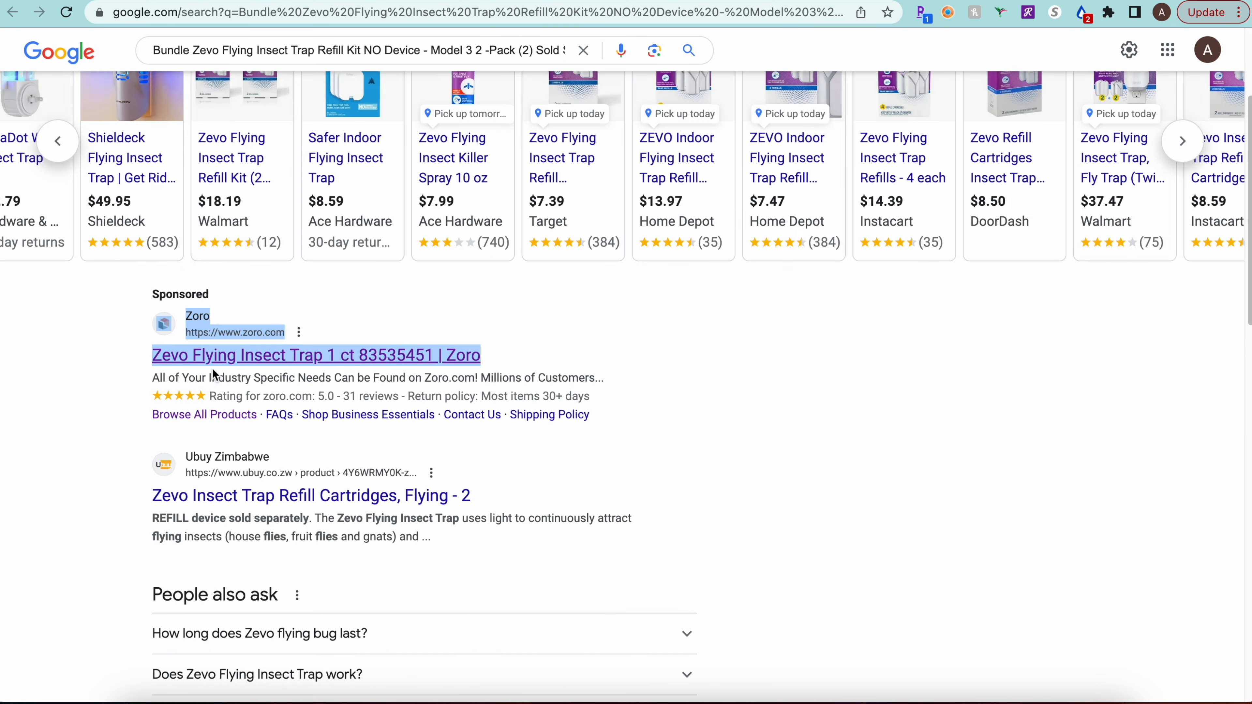
pyautogui.scroll(-13, 121, 324)
pyautogui.scroll(20, 125, 316)
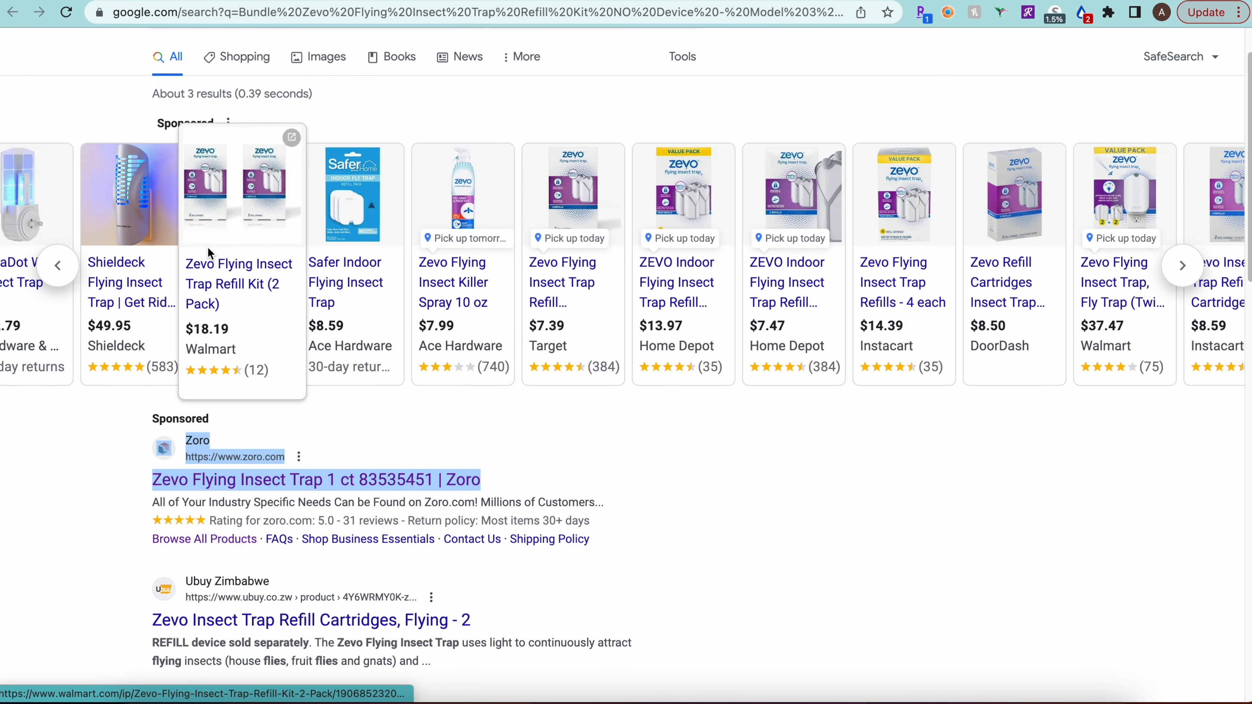
pyautogui.scroll(-5, 111, 320)
pyautogui.scroll(-15, 111, 319)
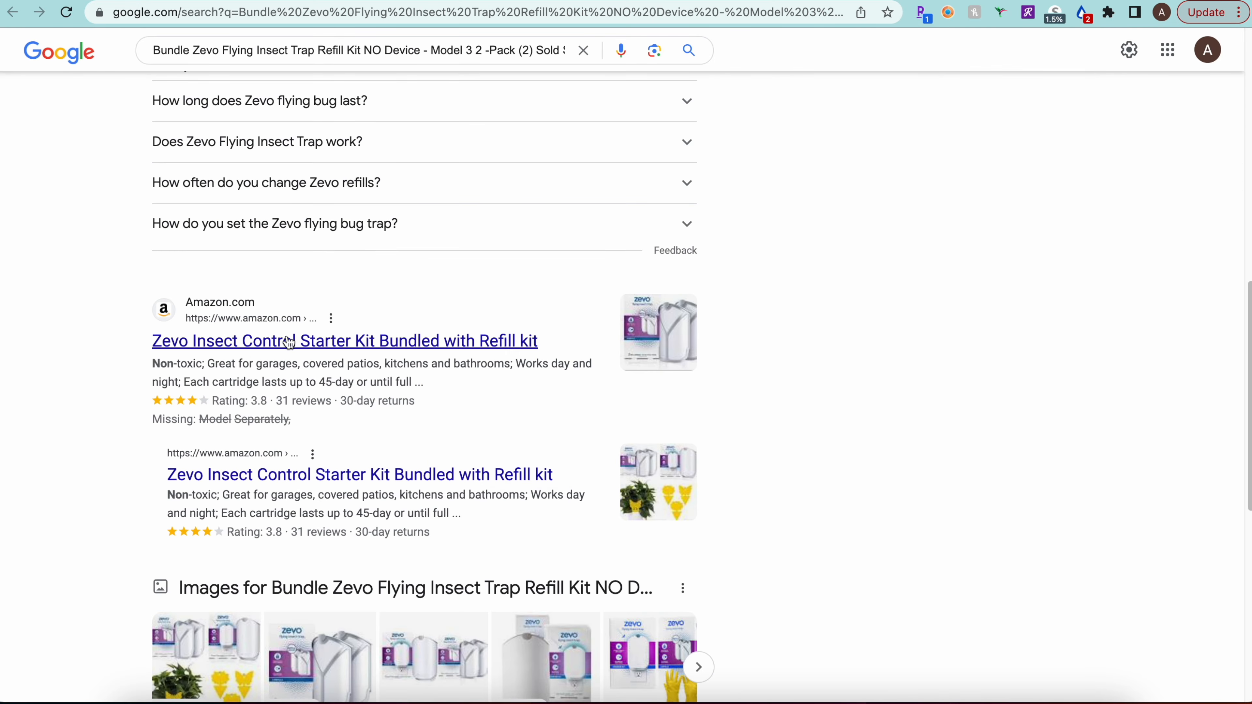
pyautogui.scroll(-3, 98, 285)
pyautogui.scroll(-10, 103, 274)
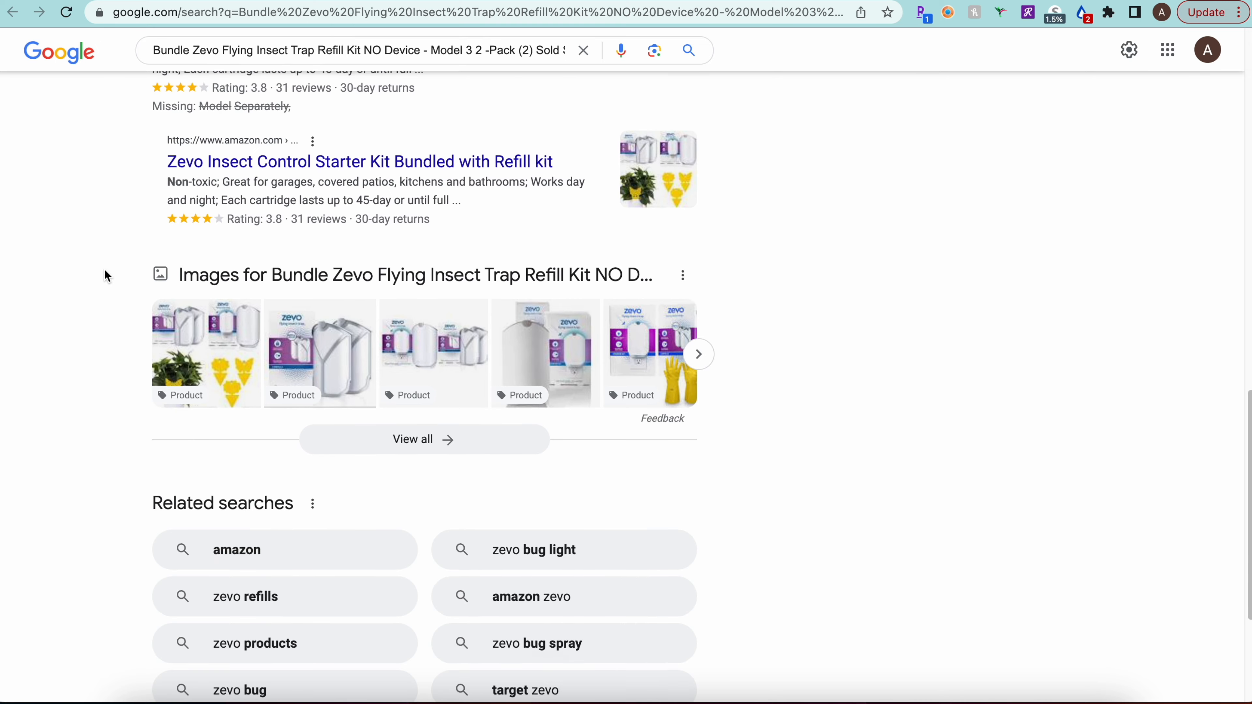
pyautogui.scroll(20, 105, 267)
pyautogui.scroll(5, 106, 267)
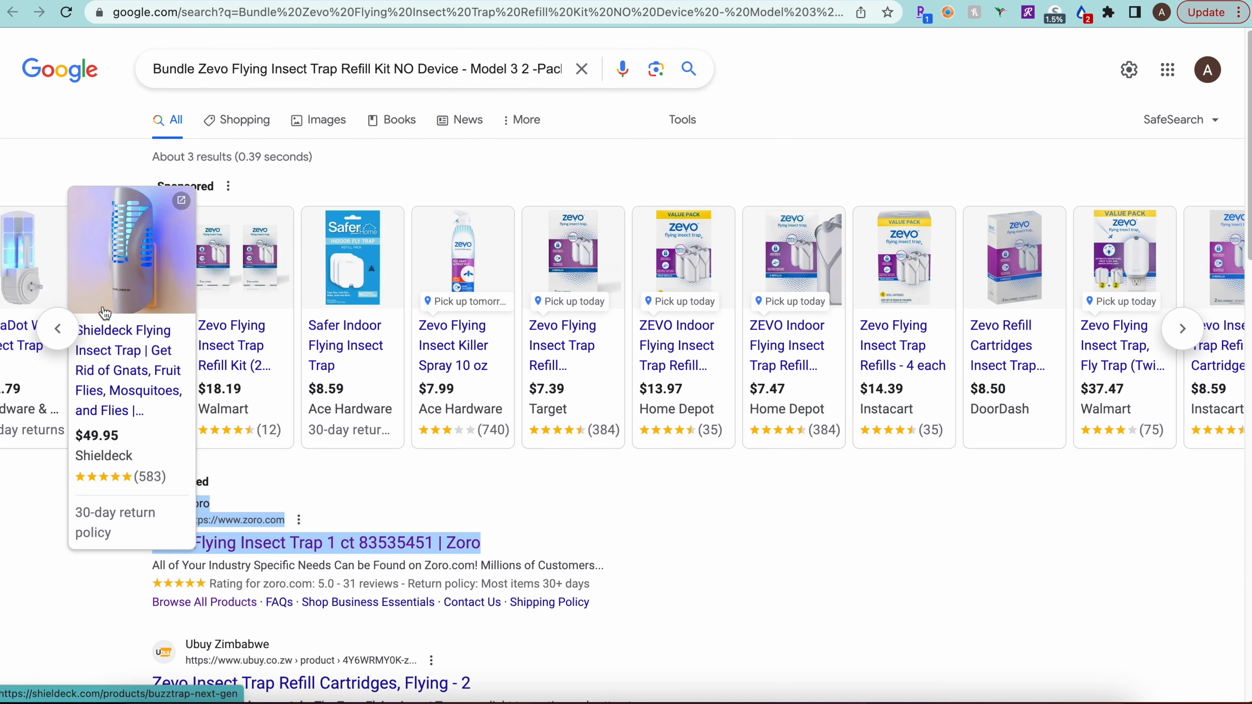
# Switch to the Zoro product page and dismiss the RetailMeNot cash-back offer.
pyautogui.click(750, 1)
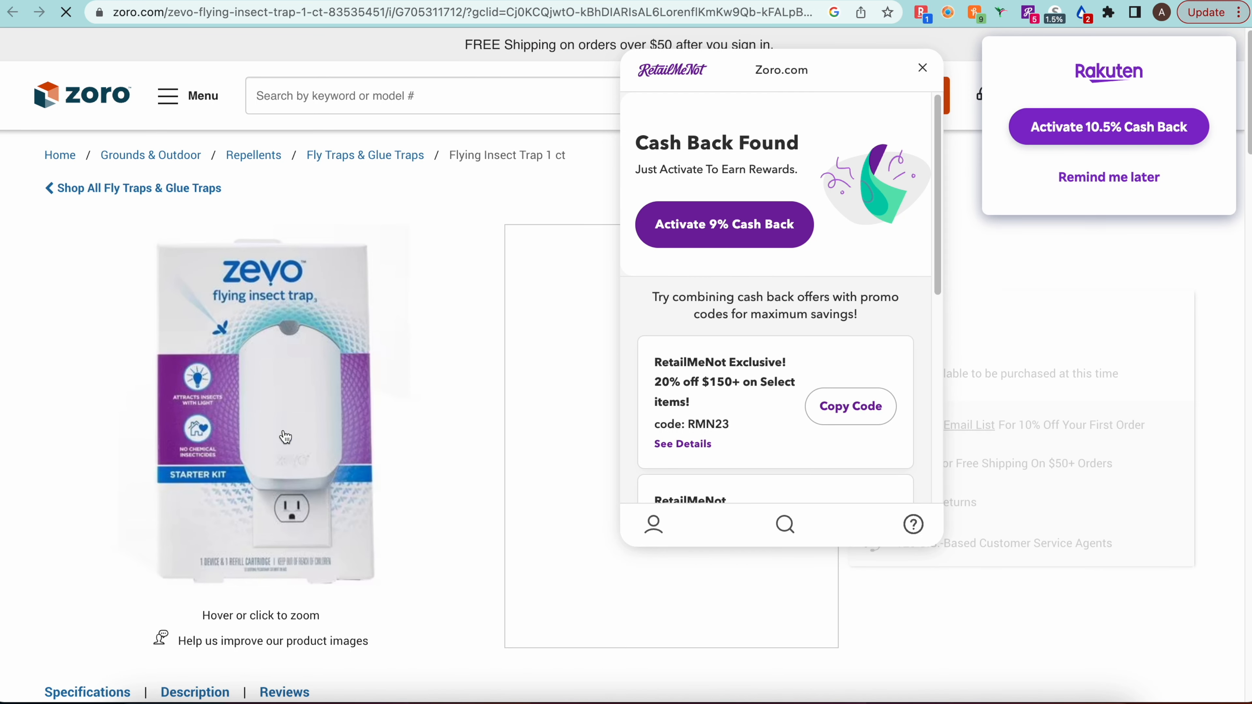
pyautogui.click(922, 70)
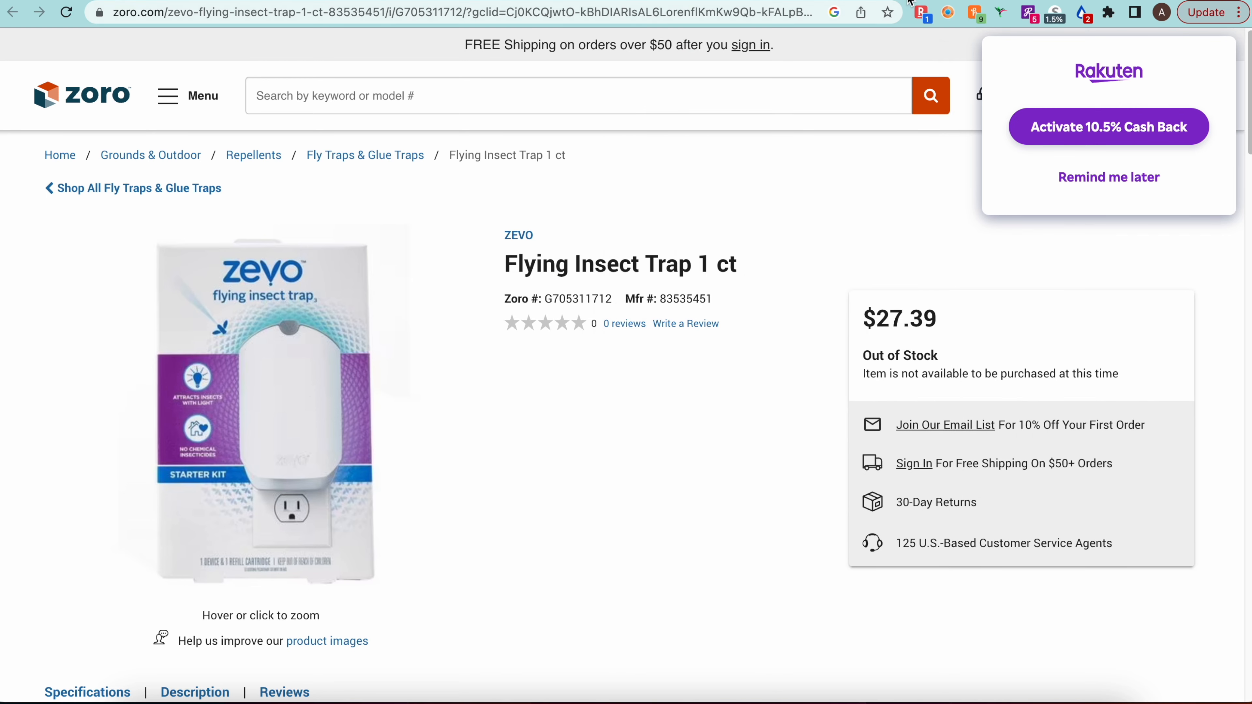
# Return to the Keepa Product Finder results and open the Catchmaster Glue Mouse Traps 12PK listing on Amazon.
pyautogui.click(698, 2)
pyautogui.hotkey('ctrl', 'shift', 'Tab')
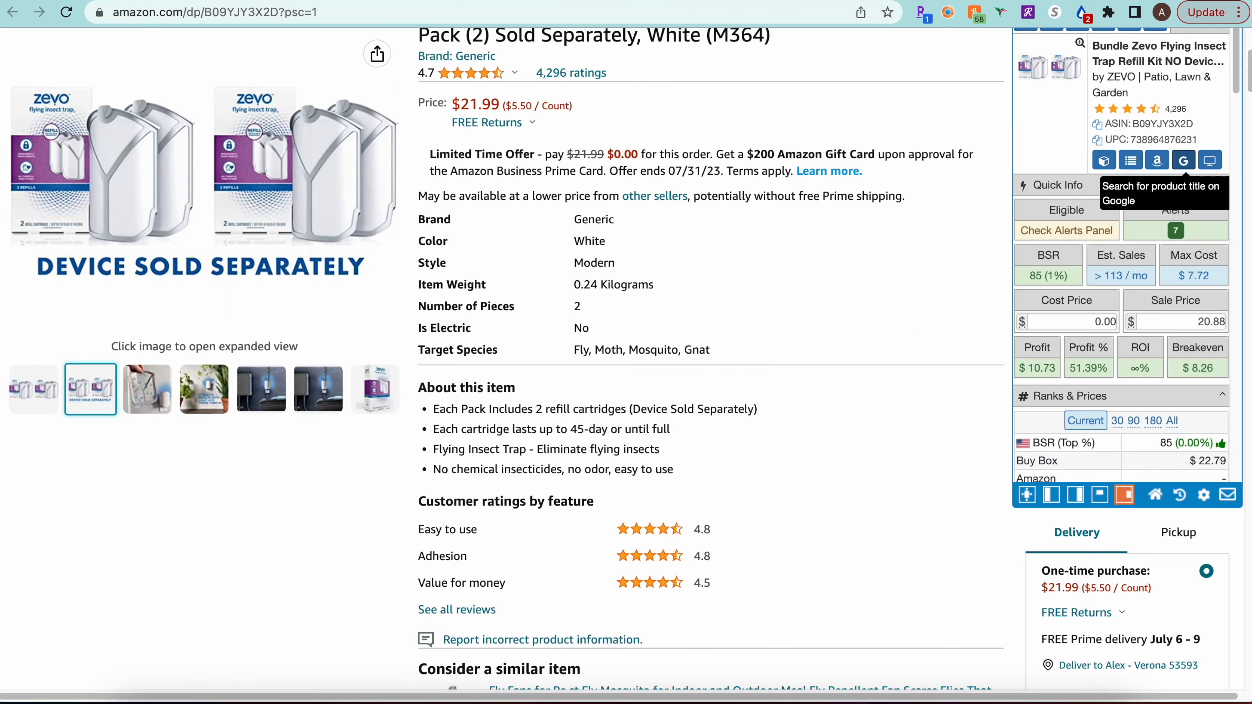
pyautogui.hotkey('ctrl', 'shift', 'Tab')
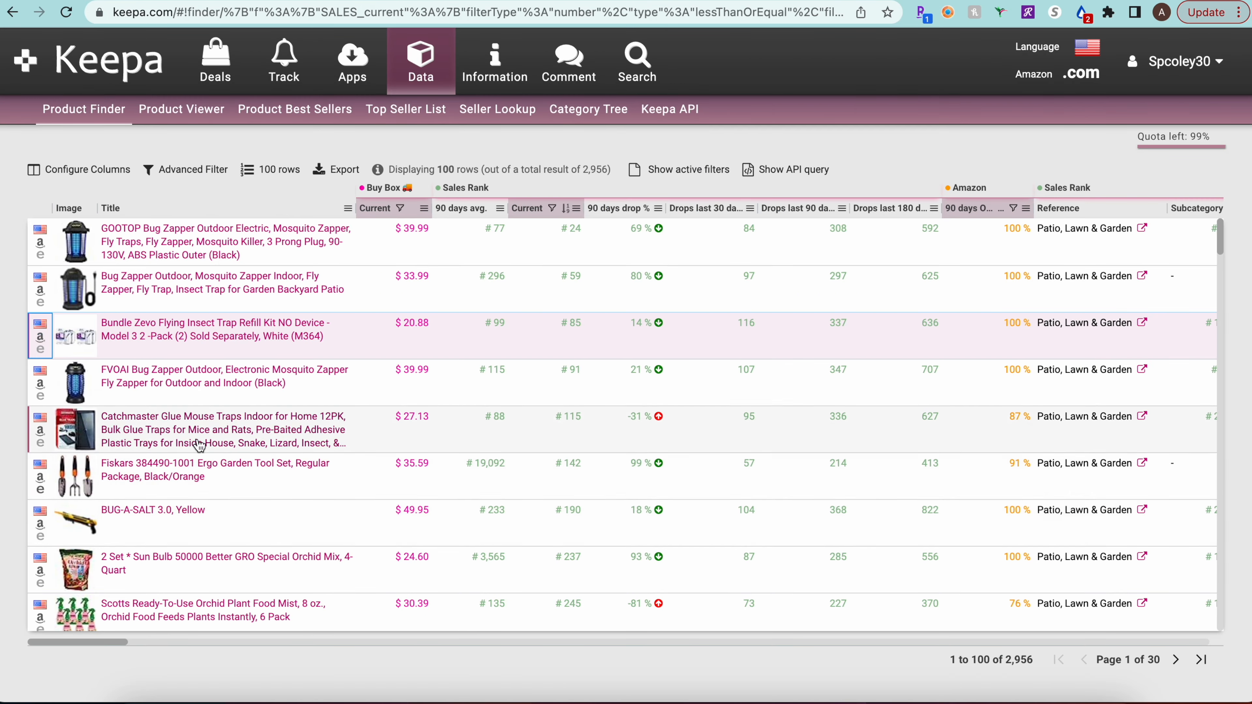
pyautogui.scroll(-1, 152, 406)
pyautogui.moveTo(71, 385)
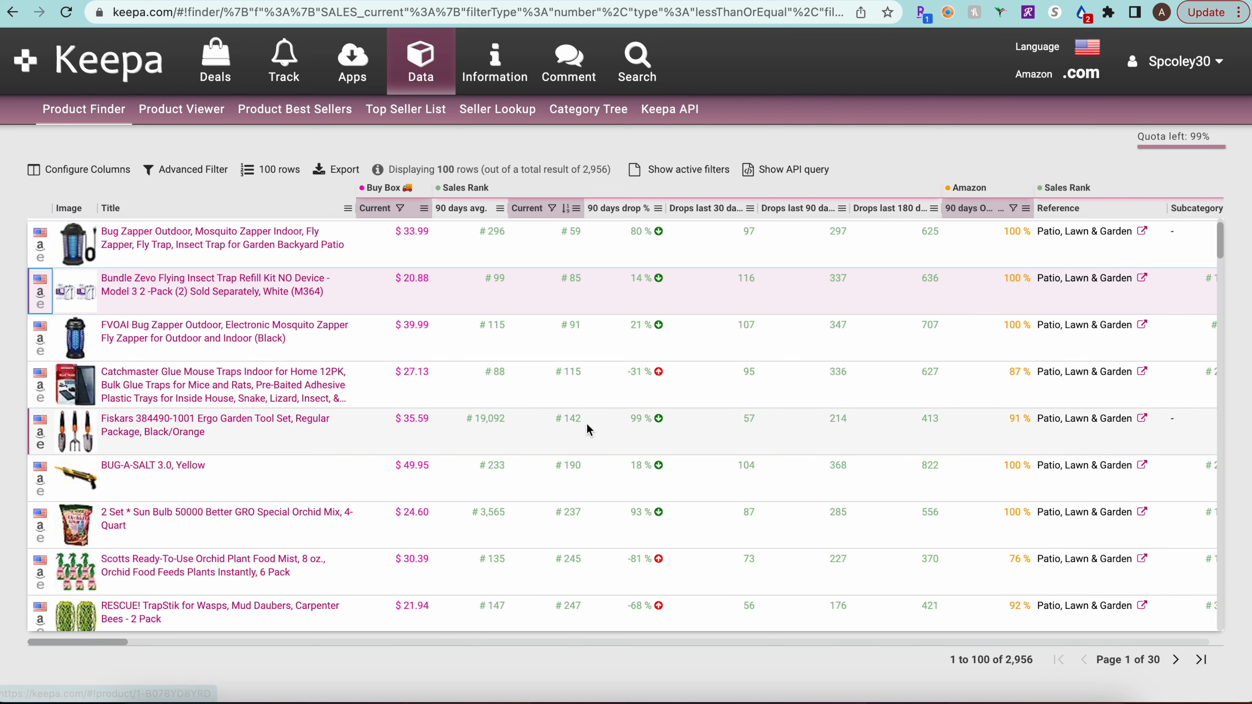
pyautogui.scroll(-1, 172, 392)
pyautogui.scroll(-1, 173, 392)
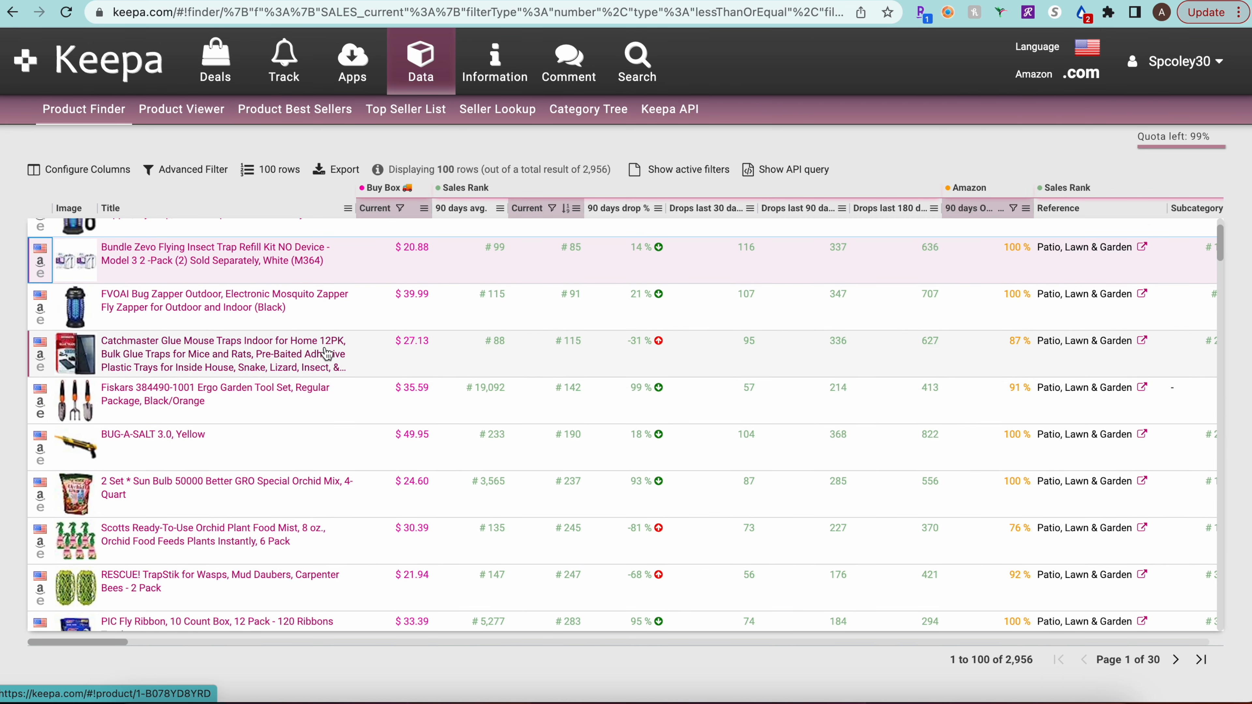
pyautogui.click(40, 355)
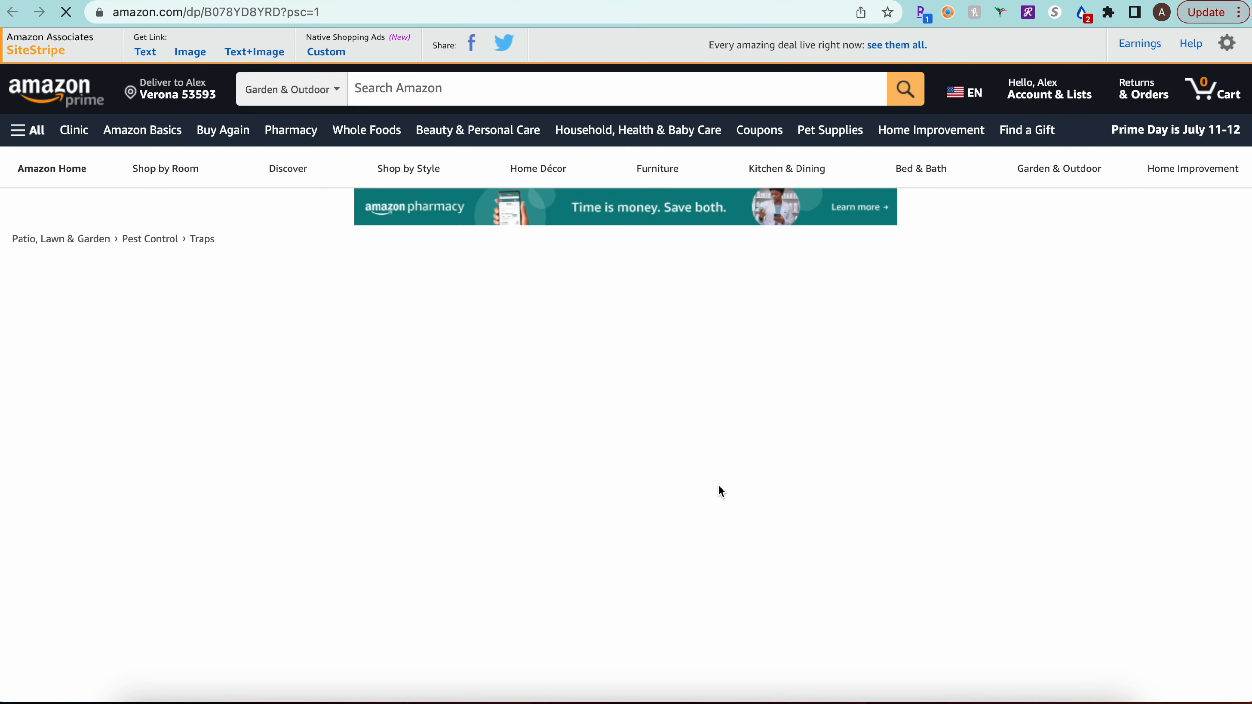
# Check SellerAmp's figures for the Catchmaster traps and search Google for the product title.
pyautogui.scroll(-4, 838, 417)
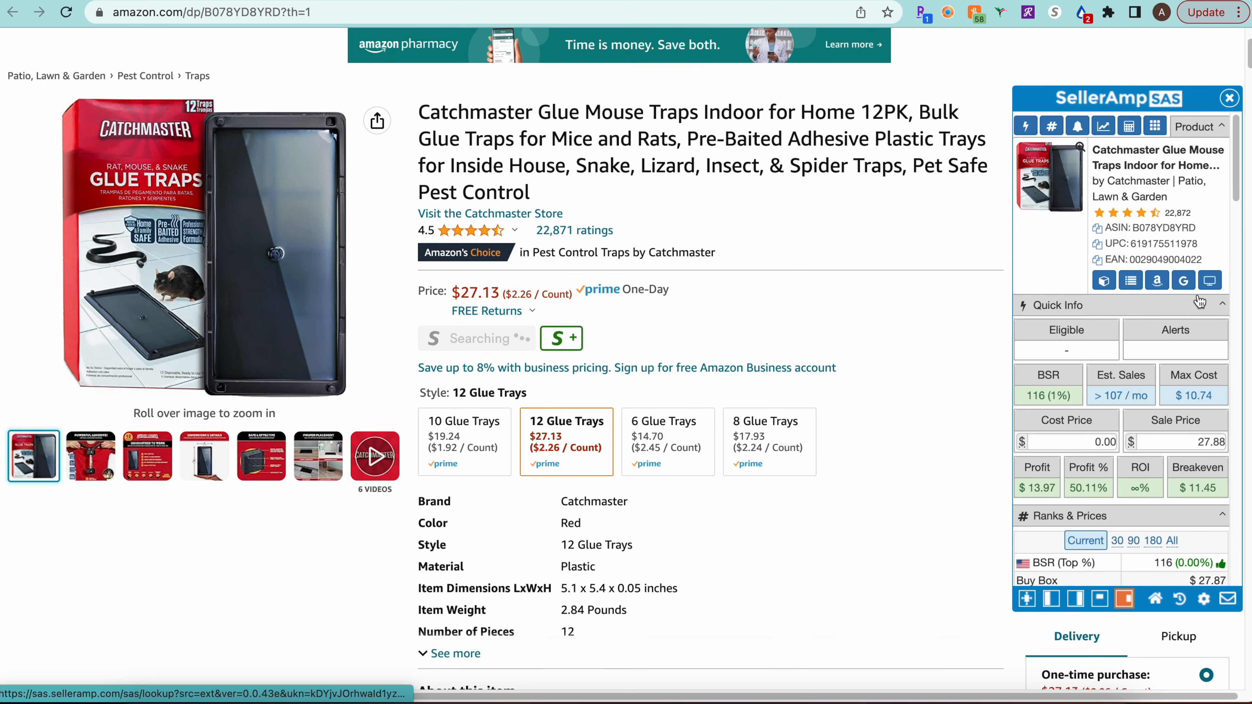
pyautogui.click(1191, 285)
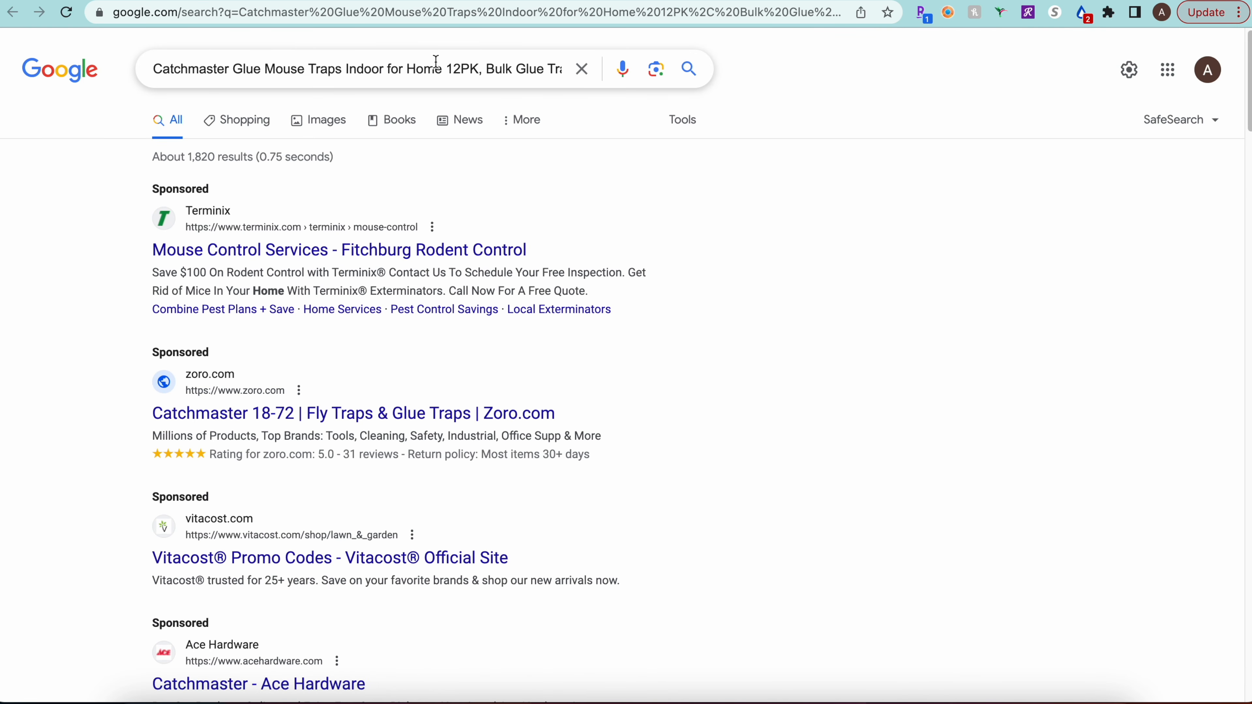
pyautogui.click(333, 1)
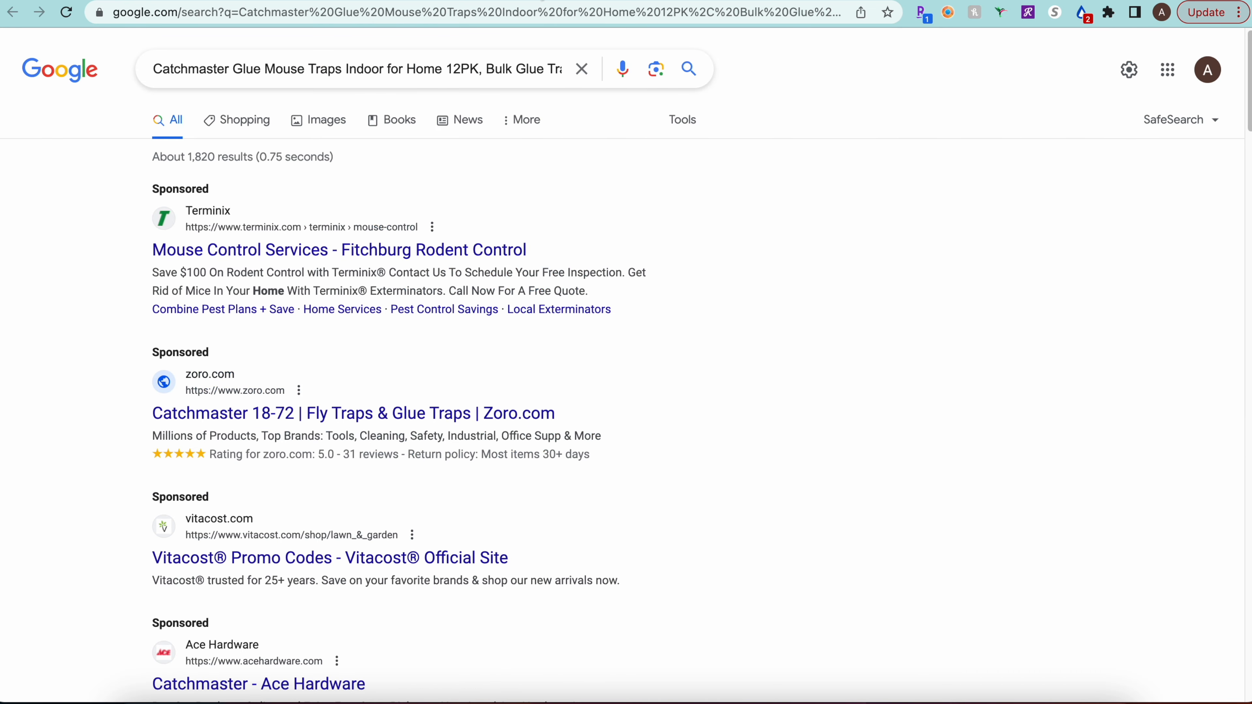
# Look through the Google results and open Catchmaster's own Rat, Mouse, & Snake Glue Traps page in a new tab.
pyautogui.scroll(-2, 160, 299)
pyautogui.scroll(-10, 91, 281)
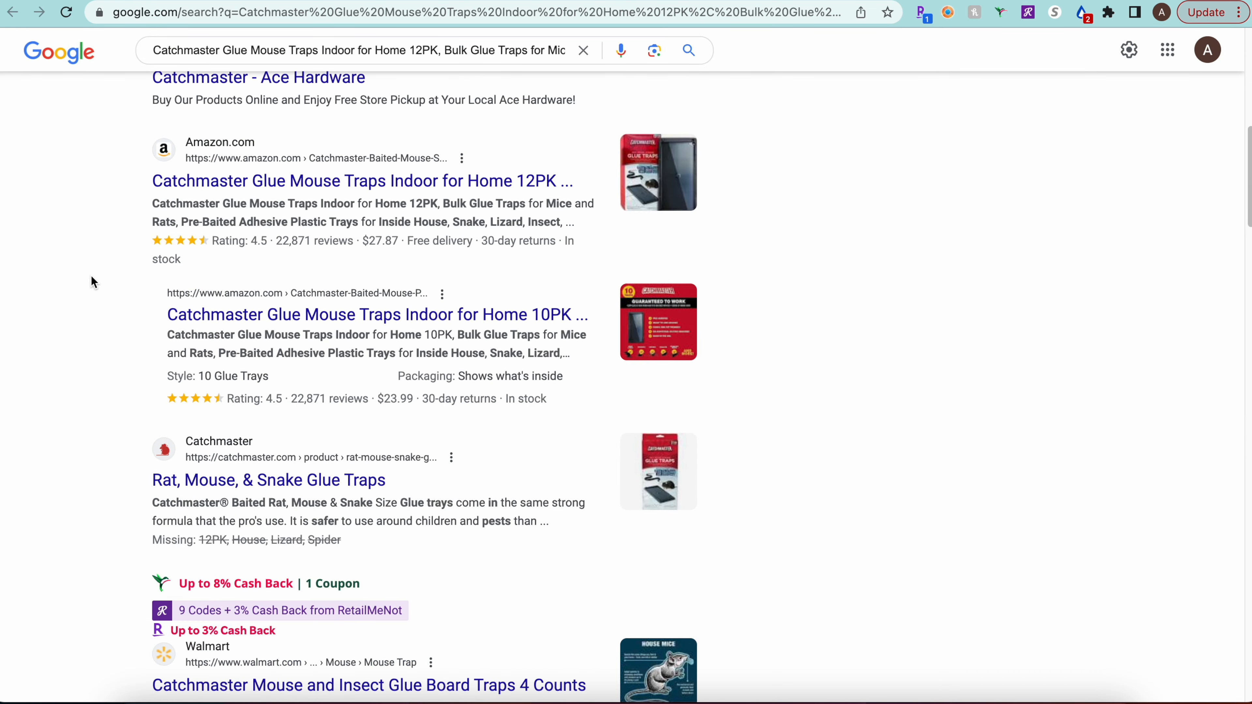
pyautogui.scroll(-3, 94, 282)
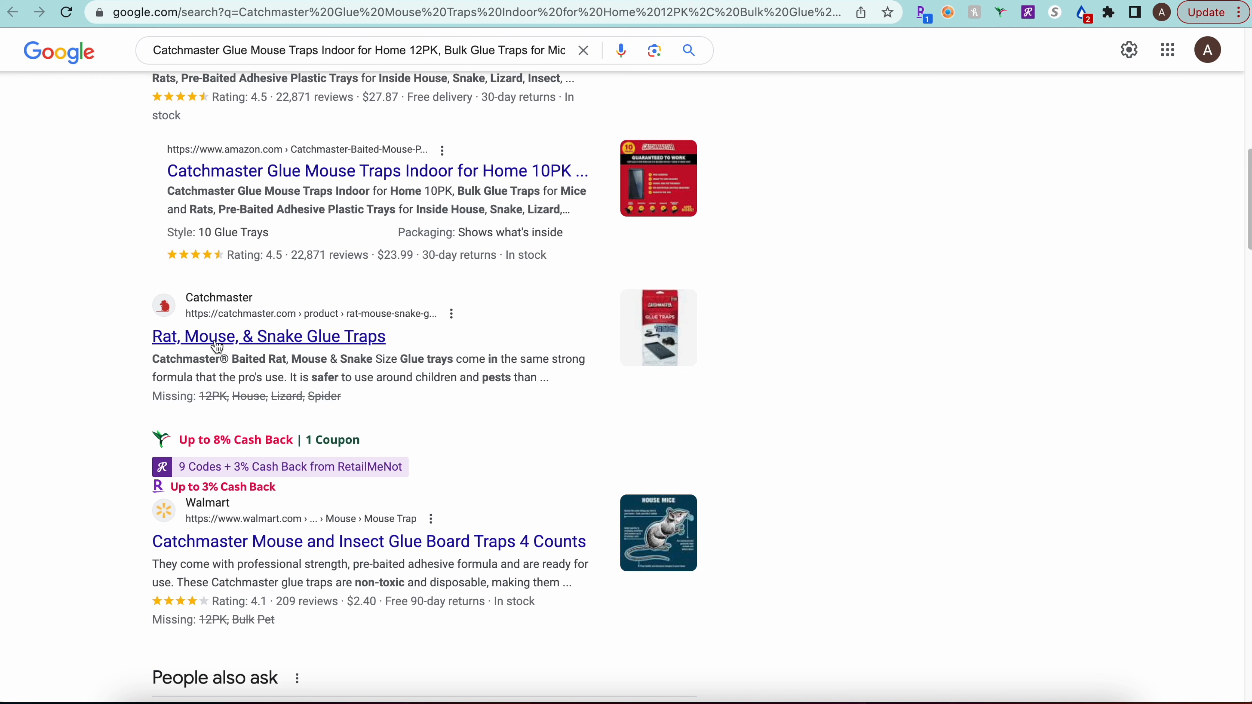
pyautogui.rightClick(264, 340)
pyautogui.click(301, 347)
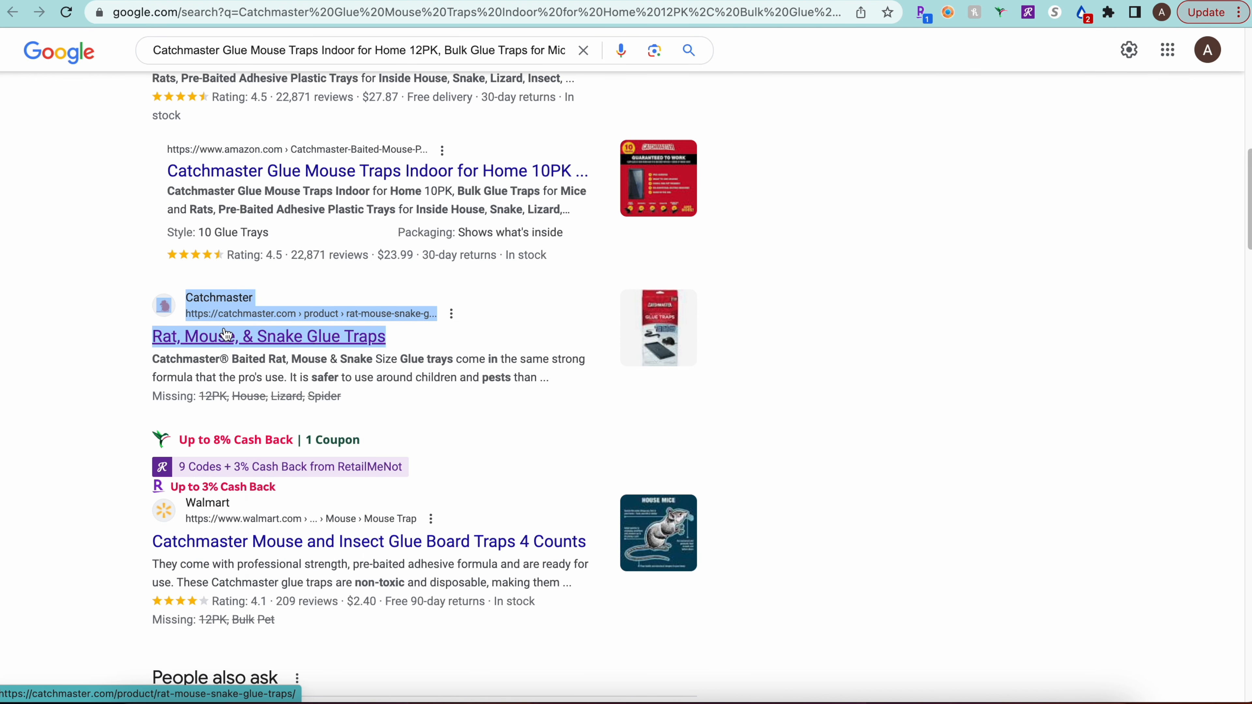
# Compare the prices and sellers of the Catchmaster products further down the Google results.
pyautogui.scroll(-10, 141, 336)
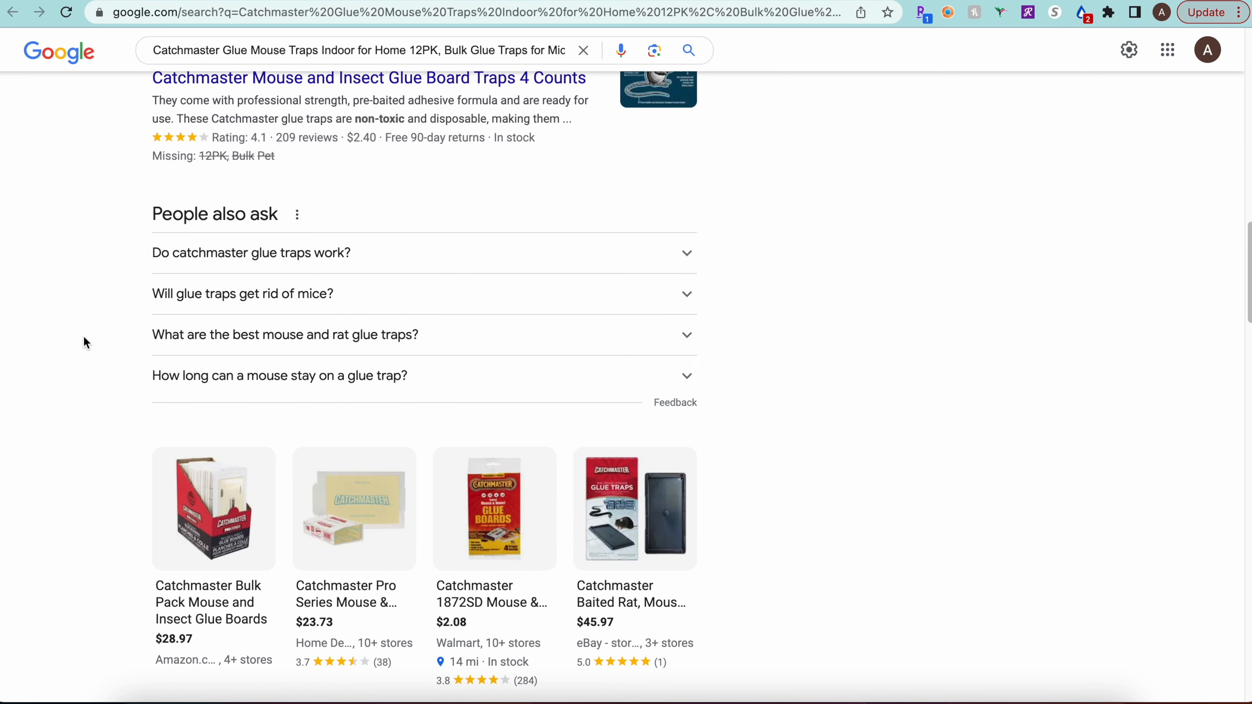
pyautogui.scroll(-8, 83, 336)
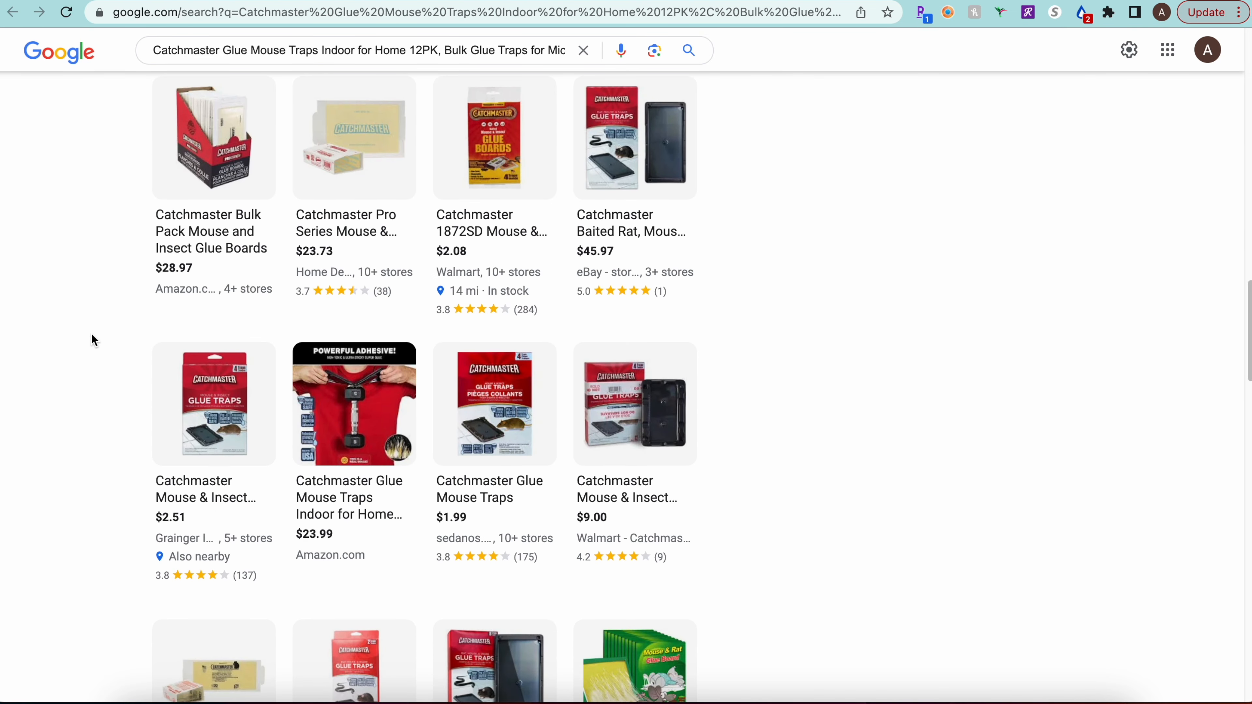
pyautogui.moveTo(681, 263)
pyautogui.moveTo(496, 250)
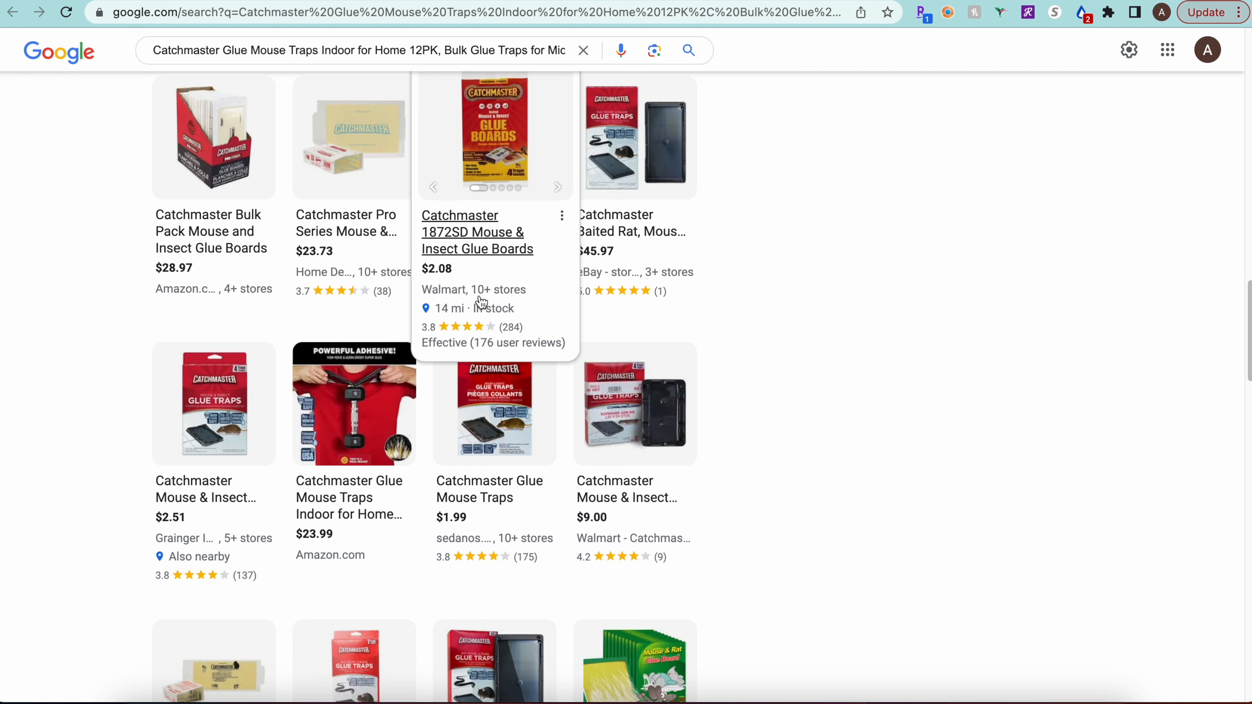
pyautogui.scroll(-1, 69, 329)
pyautogui.scroll(-1, 68, 324)
pyautogui.moveTo(238, 348)
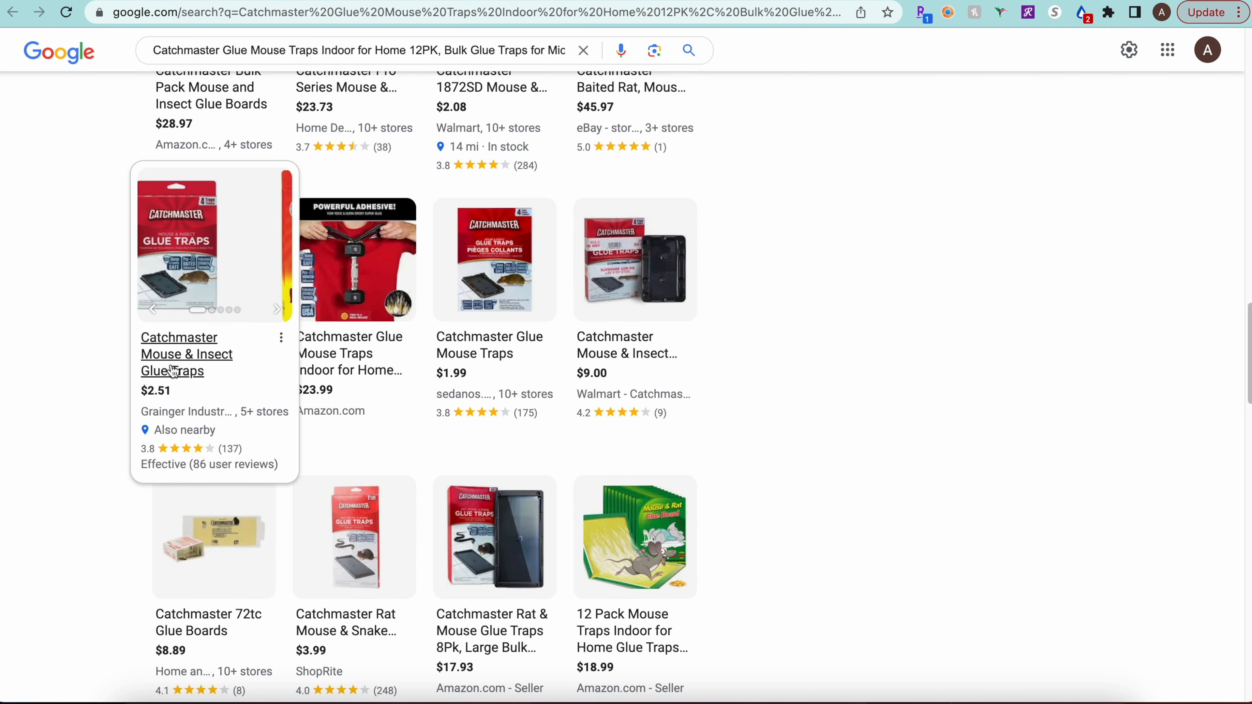
# View the sellers of the Catchmaster Mouse & Insect Glue Traps and open Grainger Industrial Supply's offer in a new tab.
pyautogui.rightClick(173, 379)
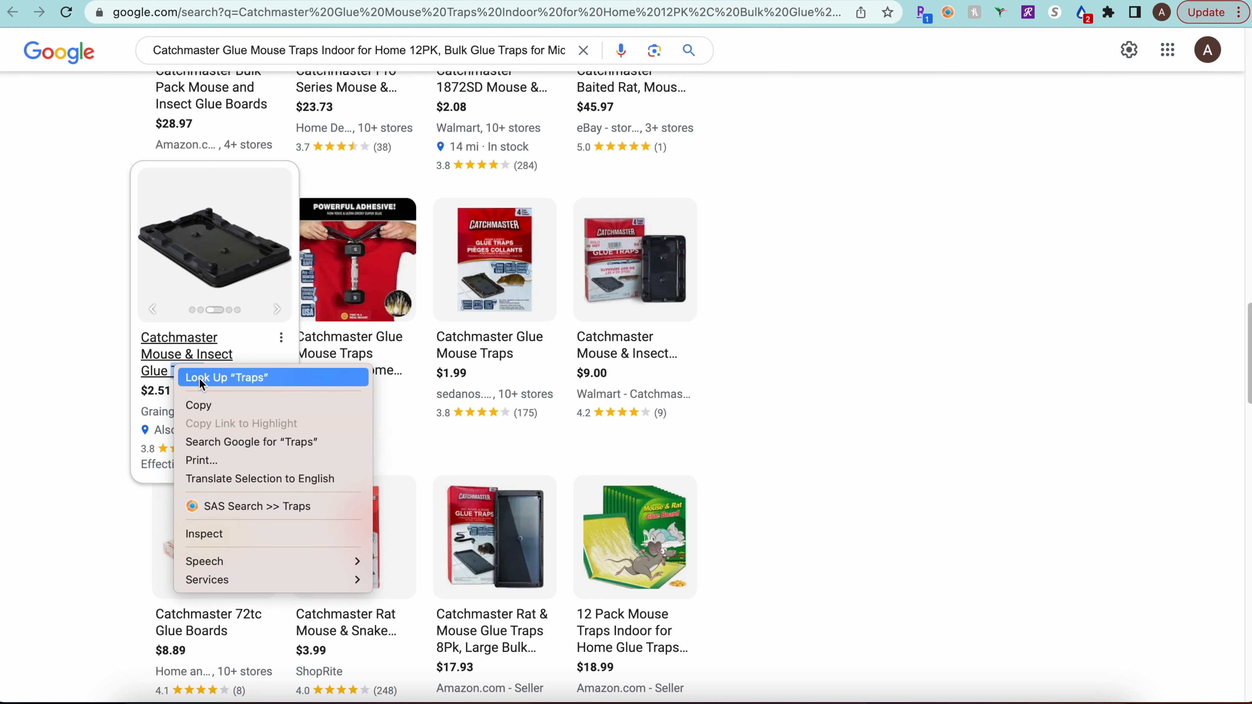
pyautogui.click(193, 386)
pyautogui.click(92, 417)
pyautogui.click(195, 351)
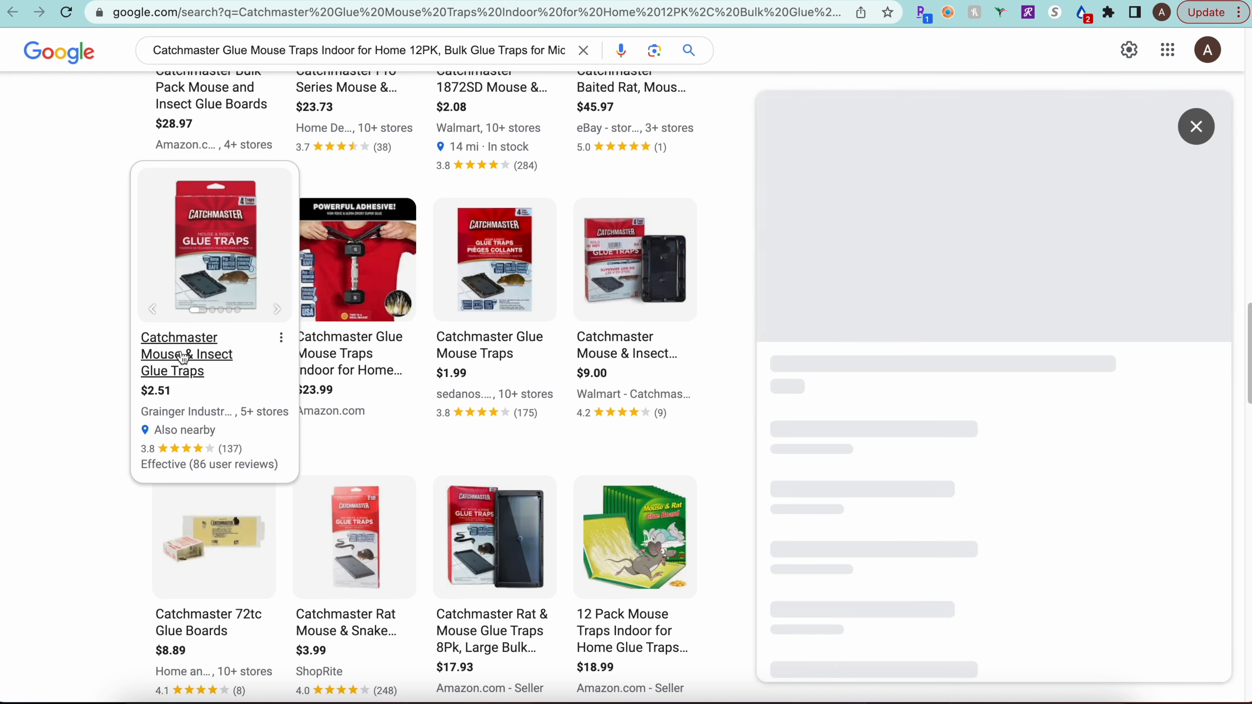
pyautogui.scroll(-1, 867, 545)
pyautogui.rightClick(868, 546)
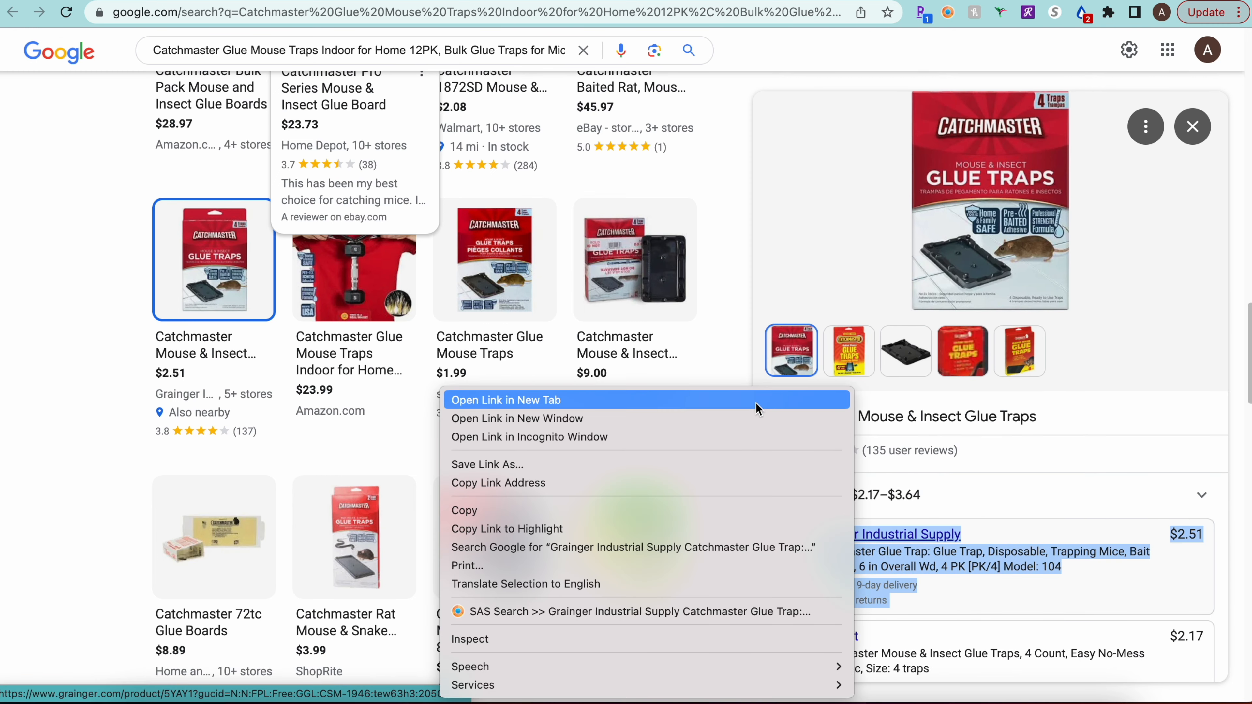
pyautogui.click(756, 401)
# Recheck the Catchmaster pack sizes on Amazon and look over more products in the Keepa results.
pyautogui.hotkey('ctrl', 'shift', 'Tab')
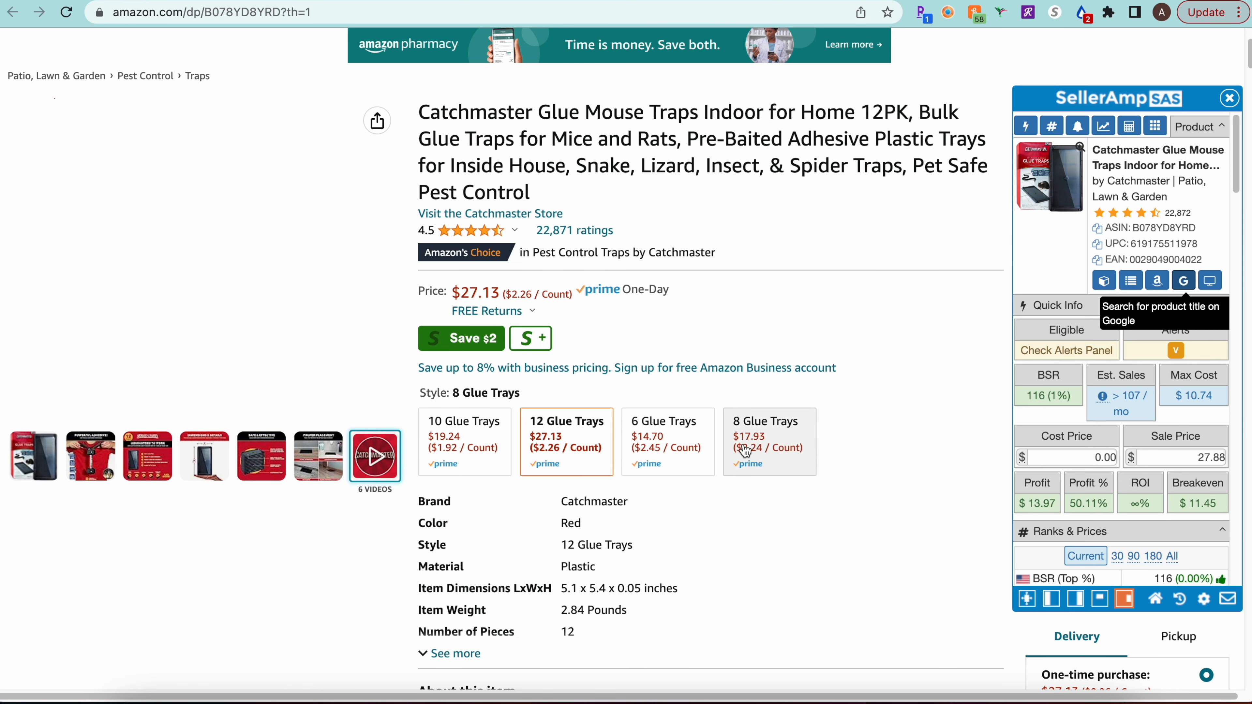
pyautogui.hotkey('ctrl', 'Tab')
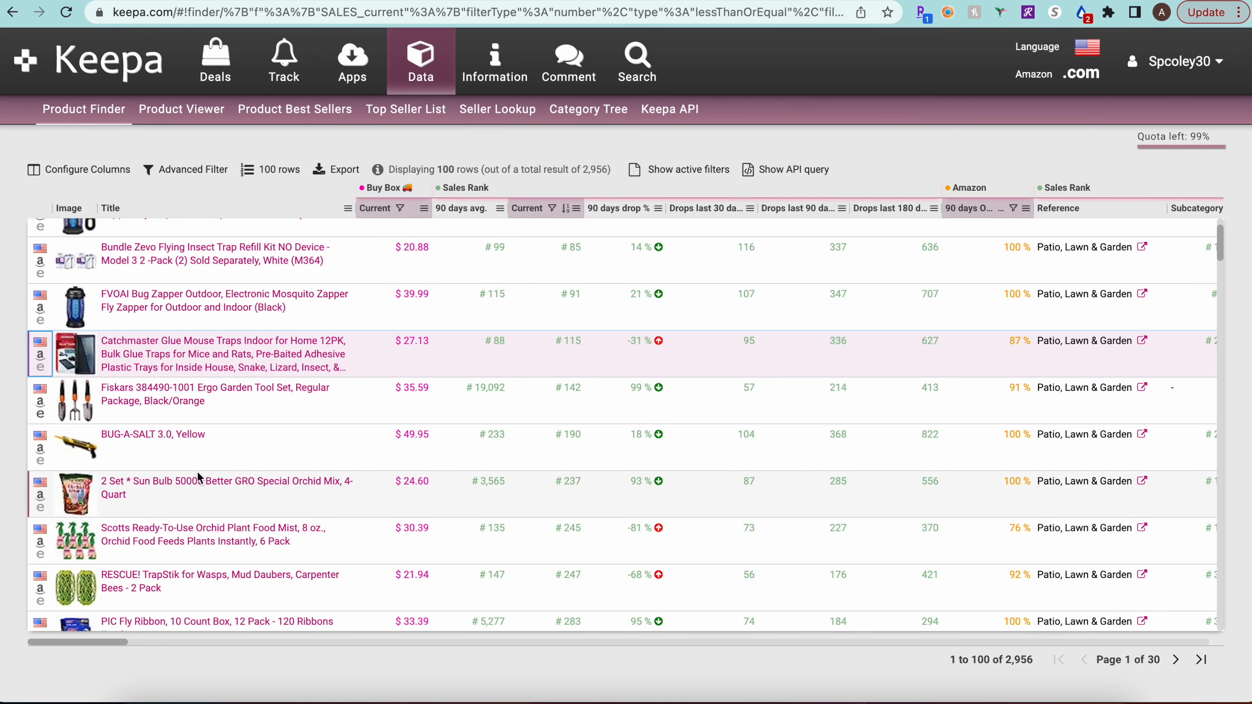
pyautogui.scroll(-5, 196, 481)
pyautogui.scroll(3, 194, 486)
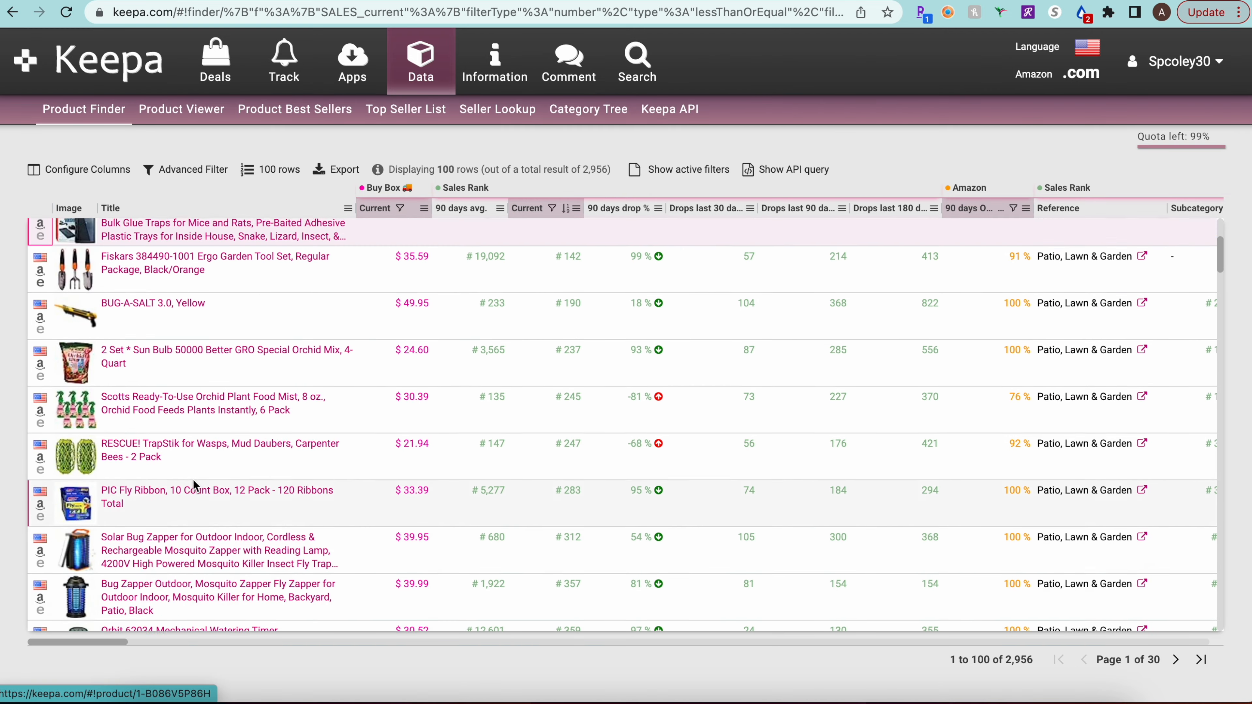
pyautogui.scroll(2, 194, 486)
# Switch to Catchmaster's Rat, Mouse, & Snake Glue Traps page and open Grainger from its list of purchase options.
pyautogui.hotkey('ctrl', 'Tab')
pyautogui.hotkey('ctrl', 'Tab')
pyautogui.hotkey('ctrl', 'shift', 'Tab')
pyautogui.scroll(-3, 756, 469)
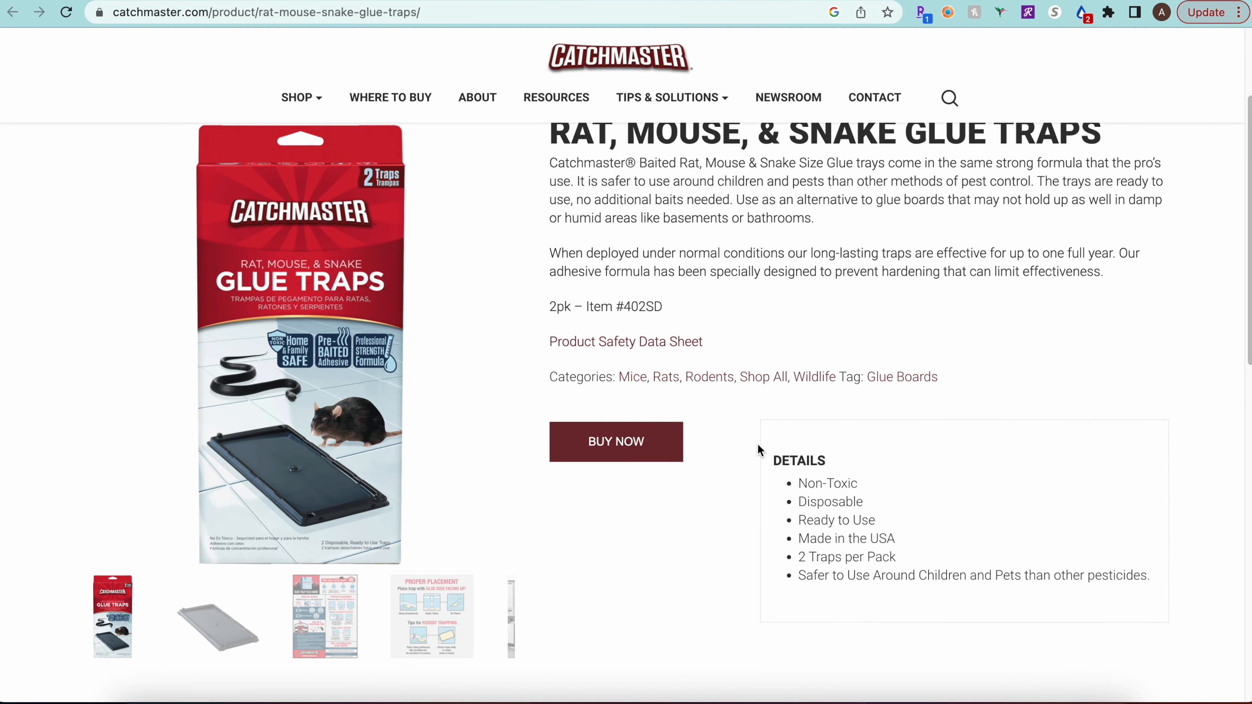
pyautogui.moveTo(622, 440)
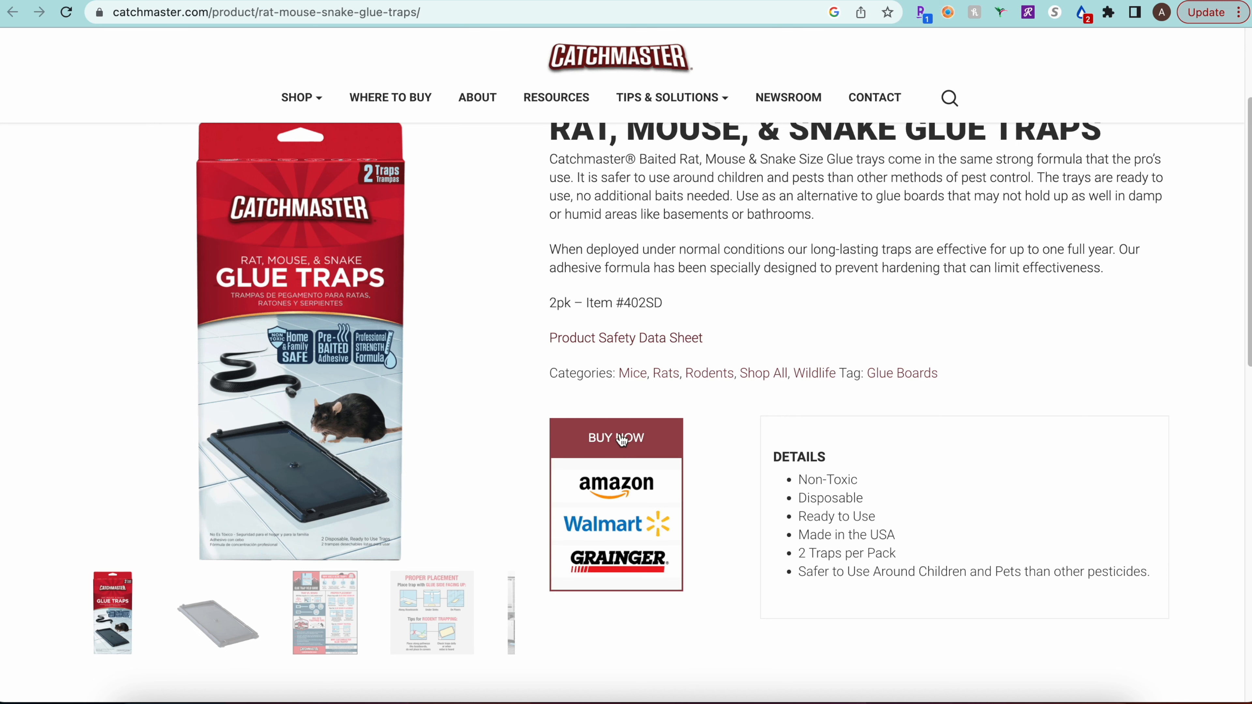
pyautogui.click(627, 568)
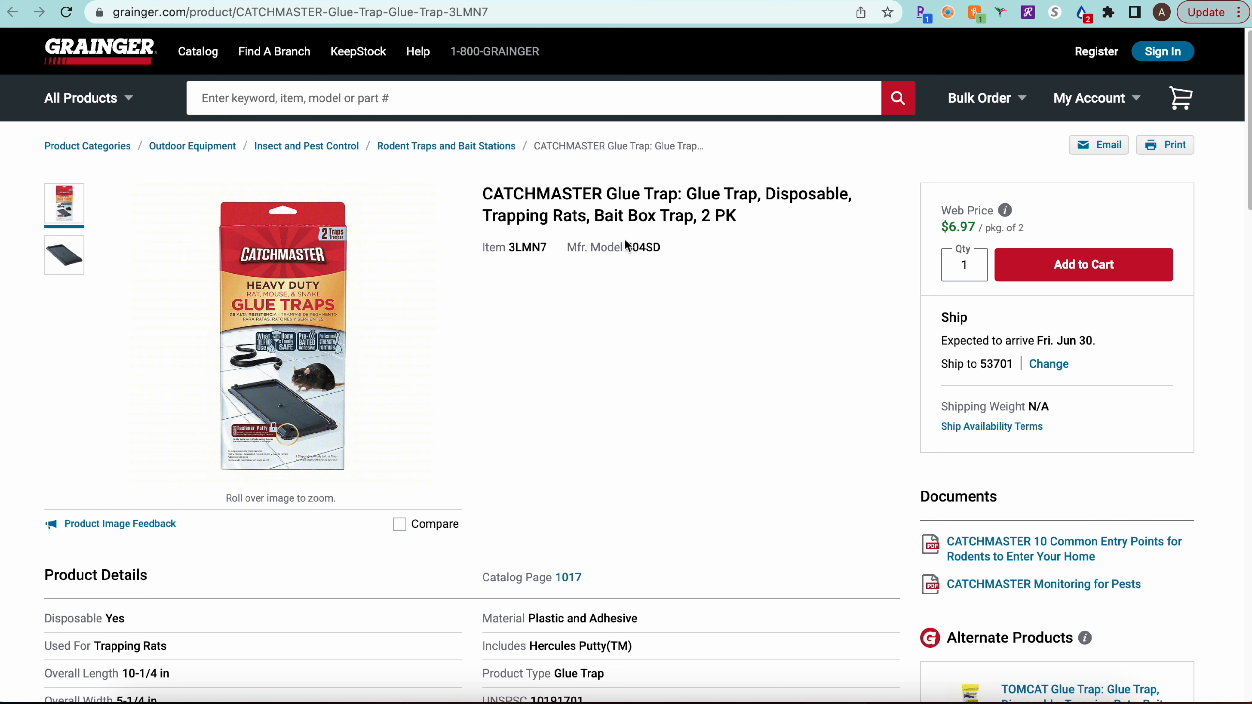
# Return to the Catchmaster Amazon listing and open SellerAmp's cost price for editing.
pyautogui.press('super+bracketleft')
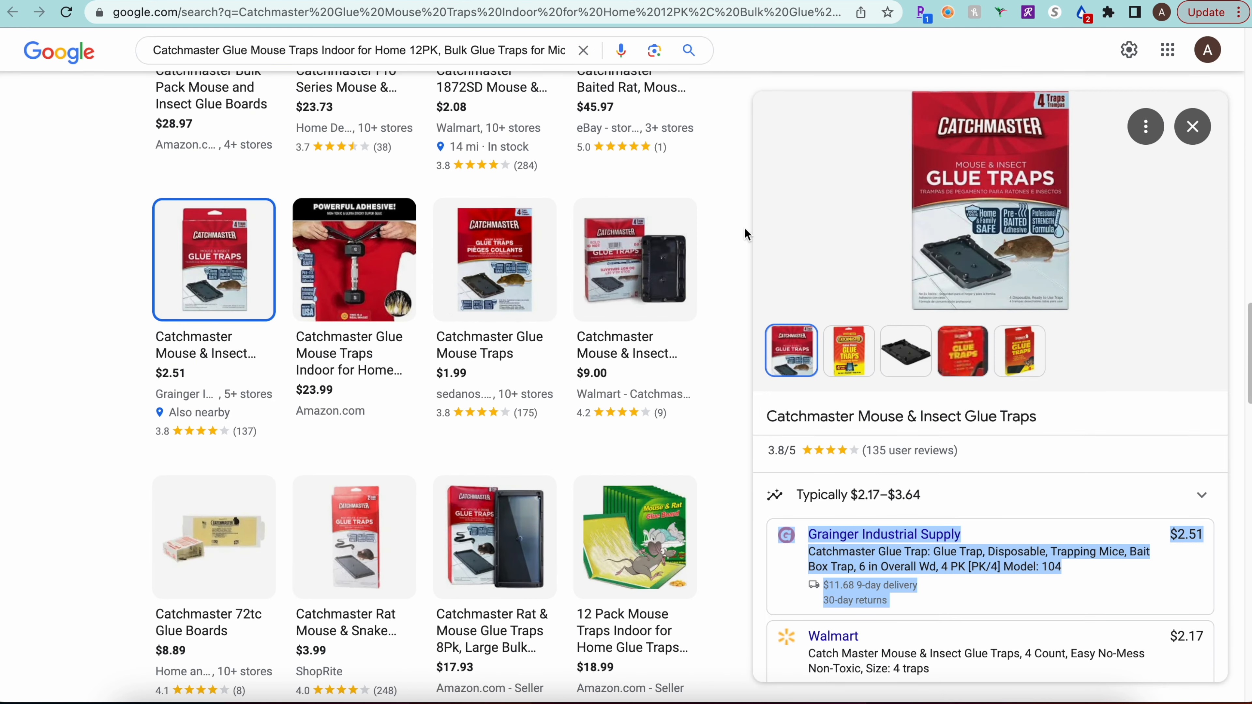
pyautogui.press('super+bracketleft')
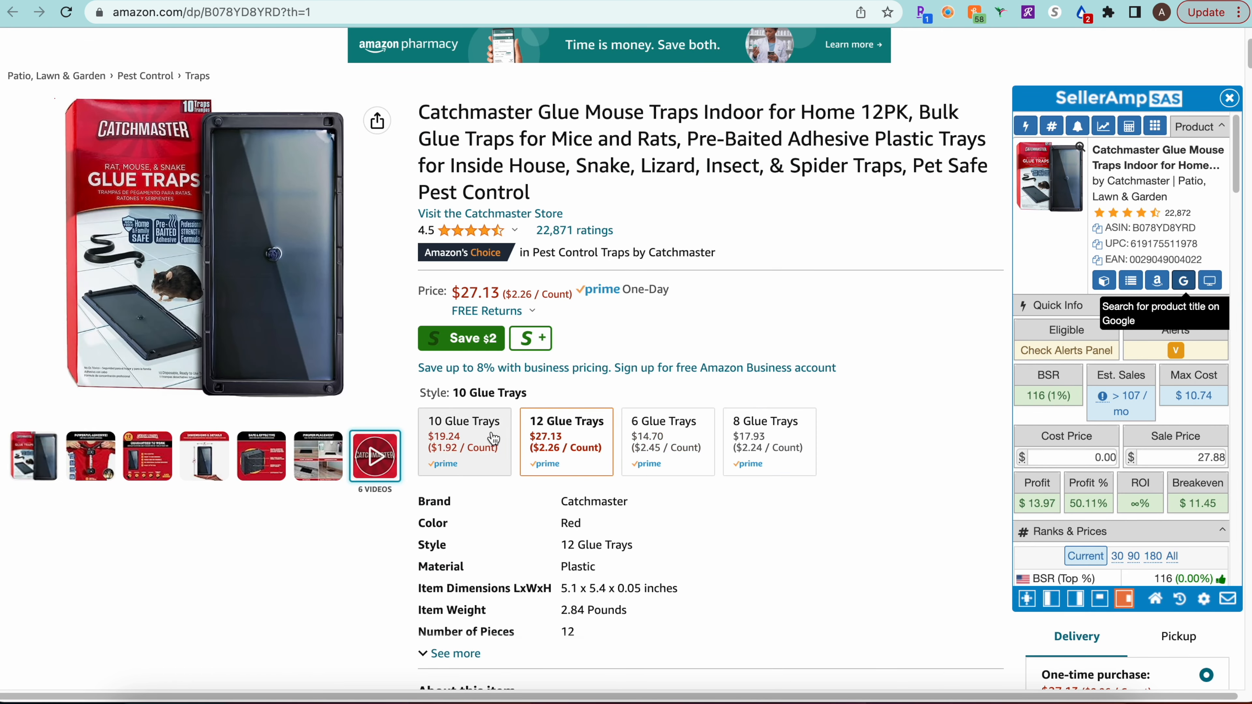
pyautogui.click(1076, 457)
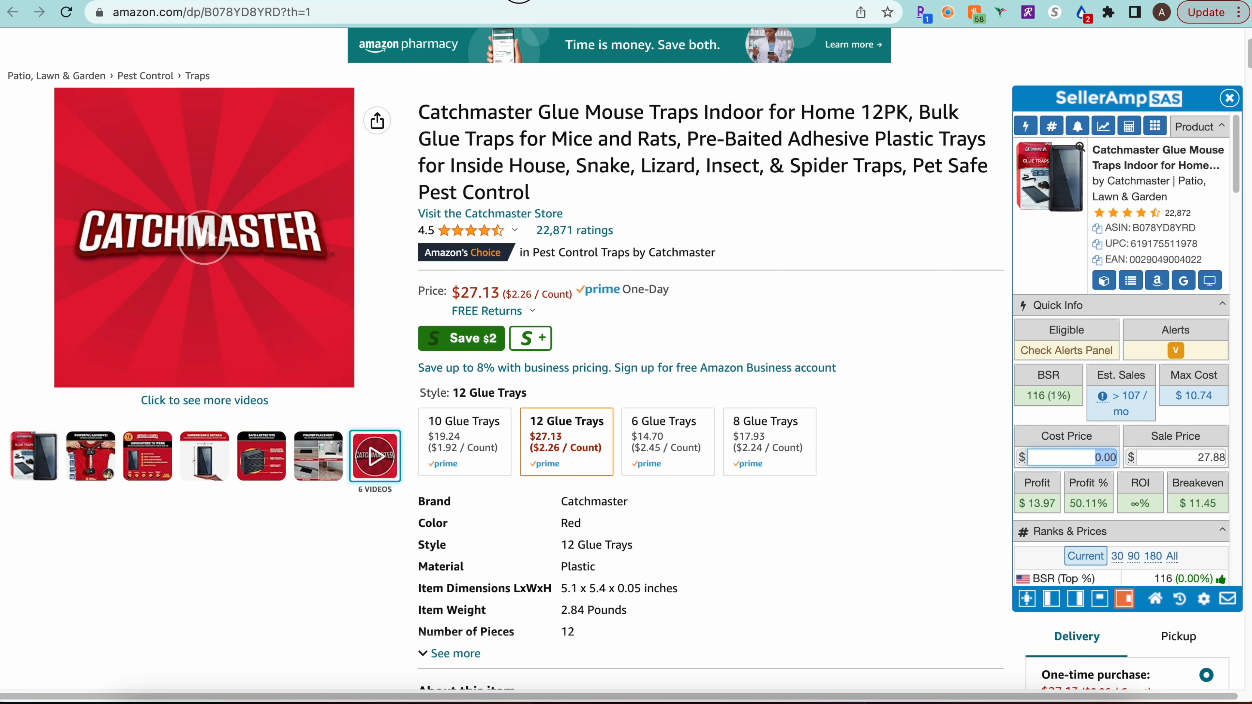
# Go back to the Keepa results and open the BUG-A-SALT 3.0, Yellow listing on Amazon.
pyautogui.click(459, 1)
pyautogui.scroll(-2, 208, 380)
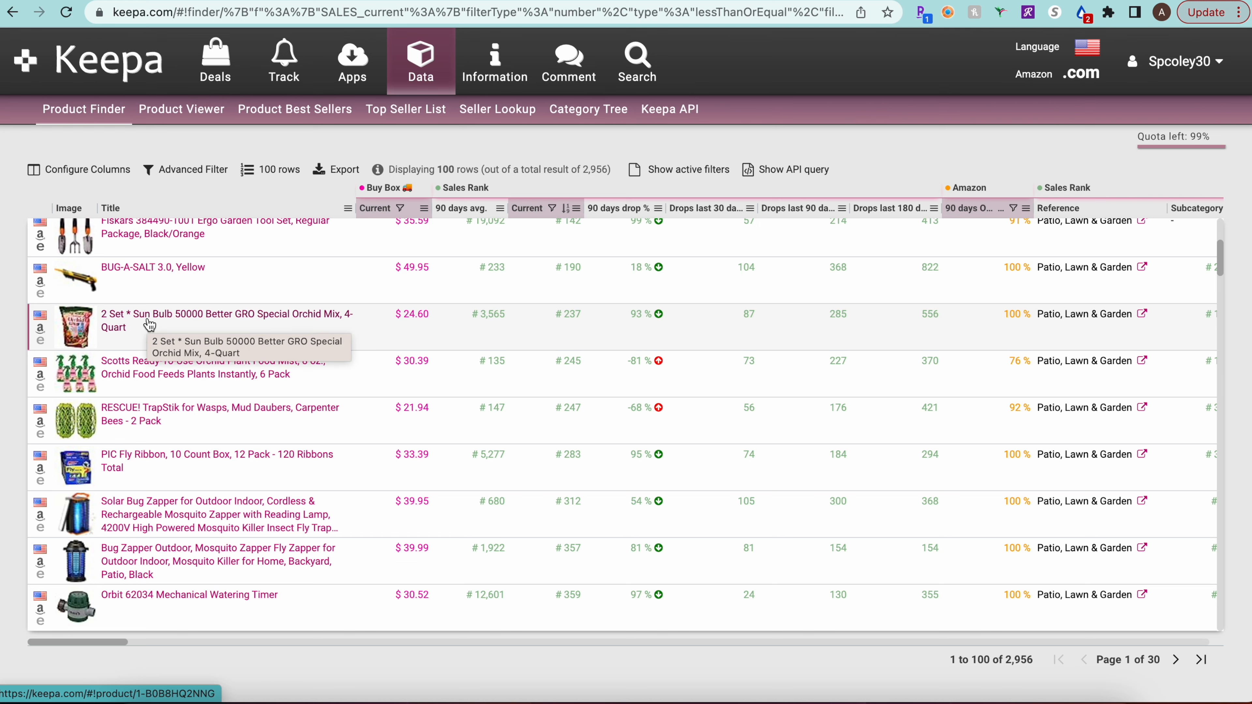
pyautogui.scroll(1, 147, 275)
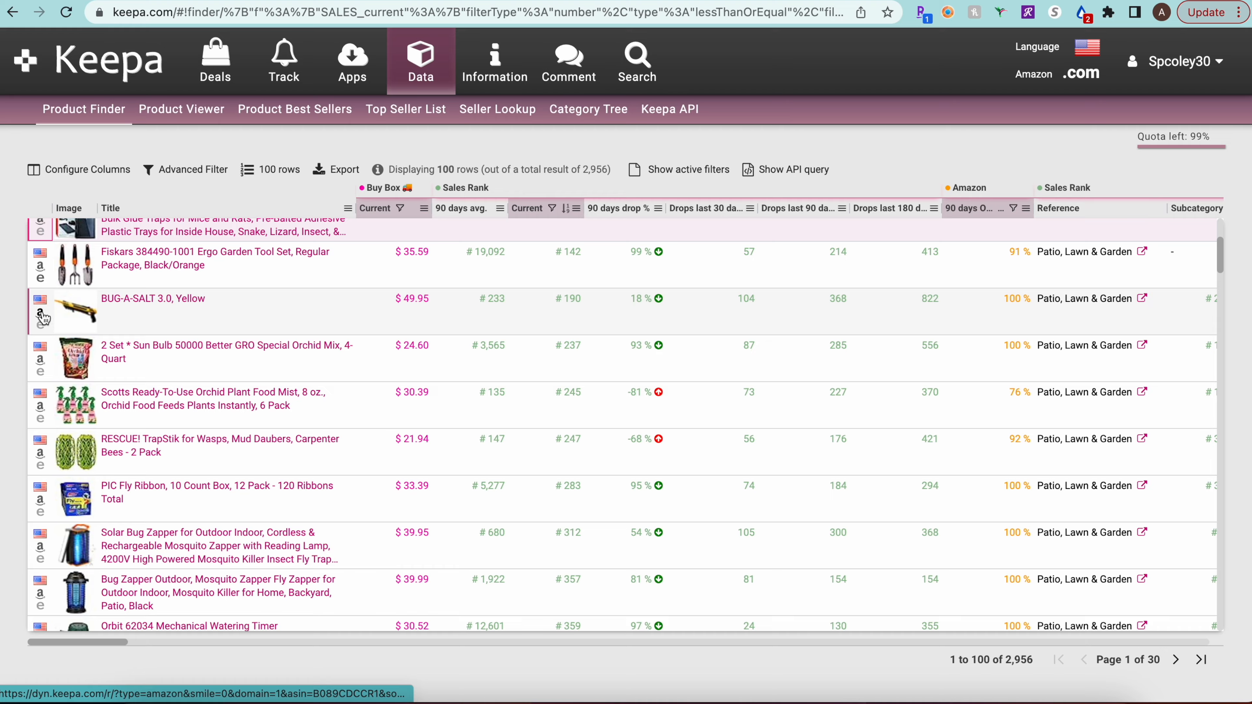
pyautogui.click(41, 313)
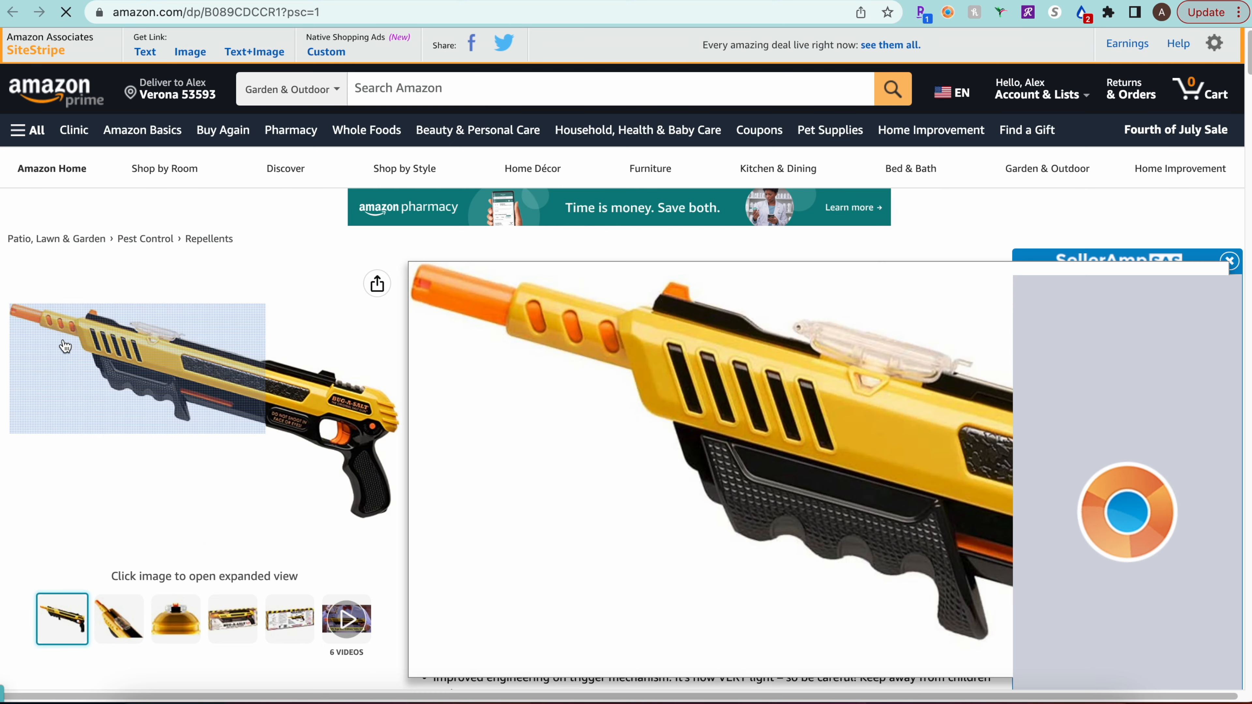
# Review the BUG-A-SALT listing's Keepa price history, SellerAmp profit figures and seller details.
pyautogui.scroll(-3, 907, 404)
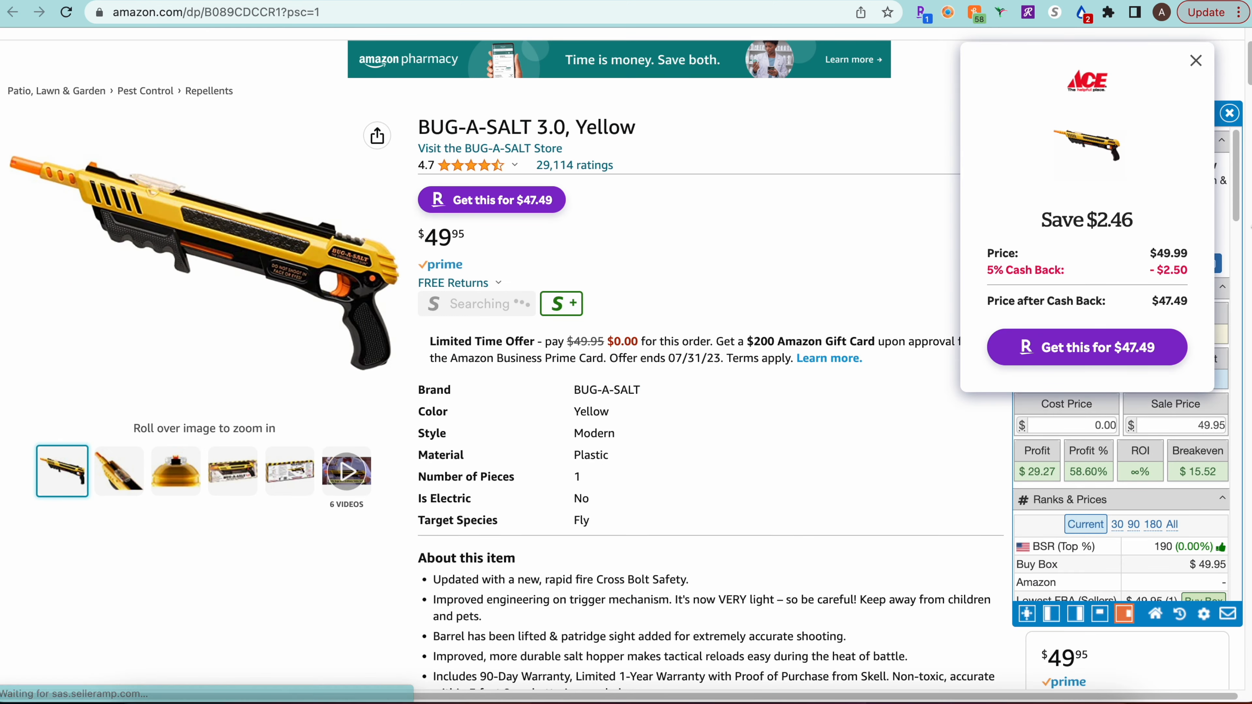
pyautogui.scroll(-15, 658, 422)
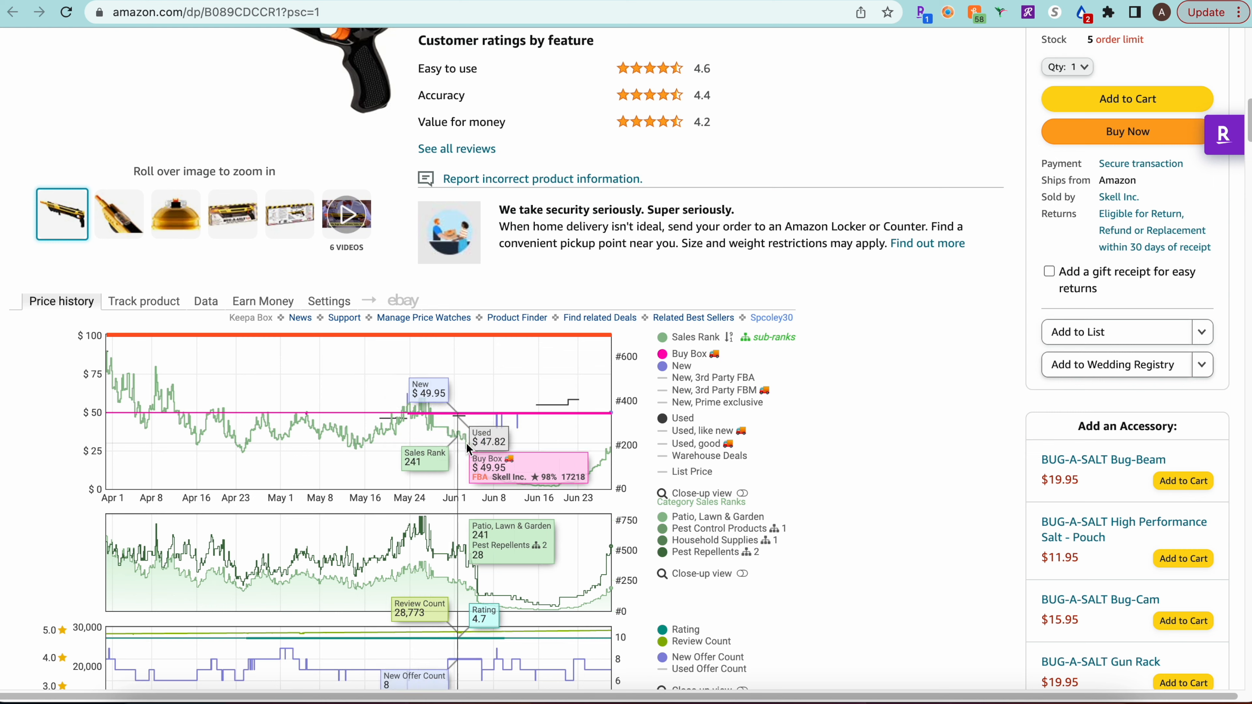
pyautogui.scroll(7, 994, 504)
pyautogui.scroll(6, 992, 500)
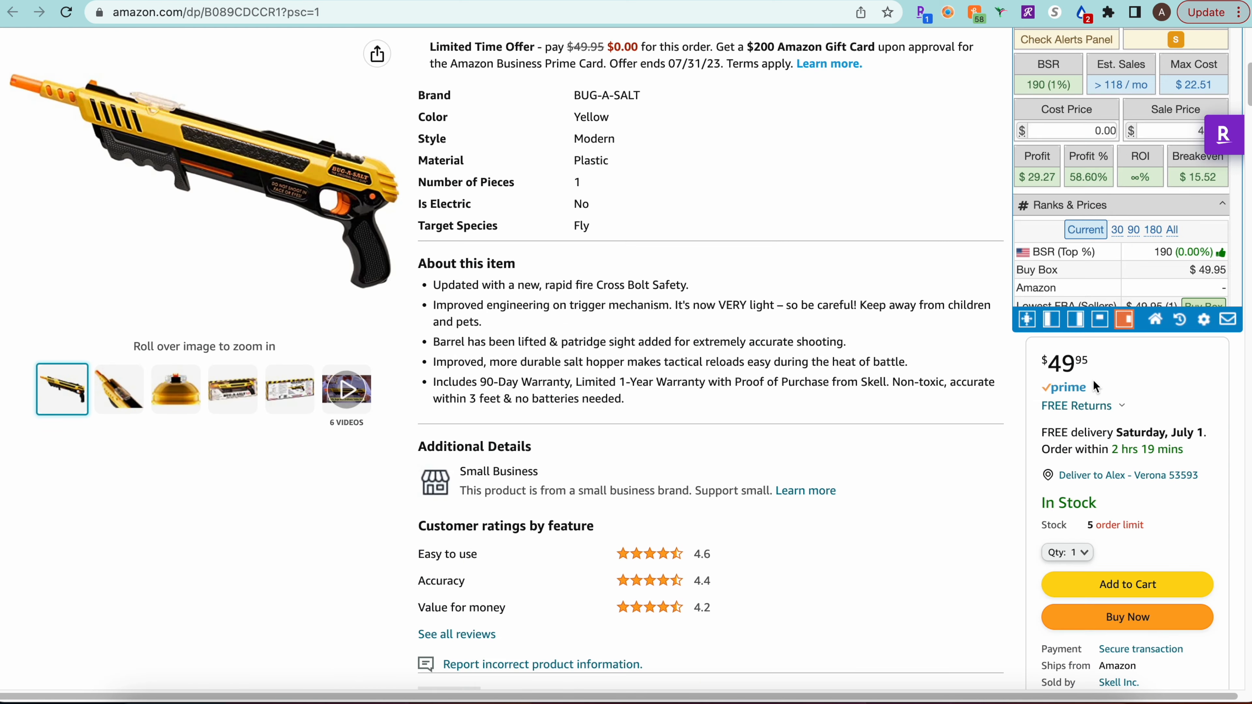
# Search Google for the title BUG-A-SALT 3.0, Yellow and expand the sponsored products to compare retailer prices.
pyautogui.click(1180, 121)
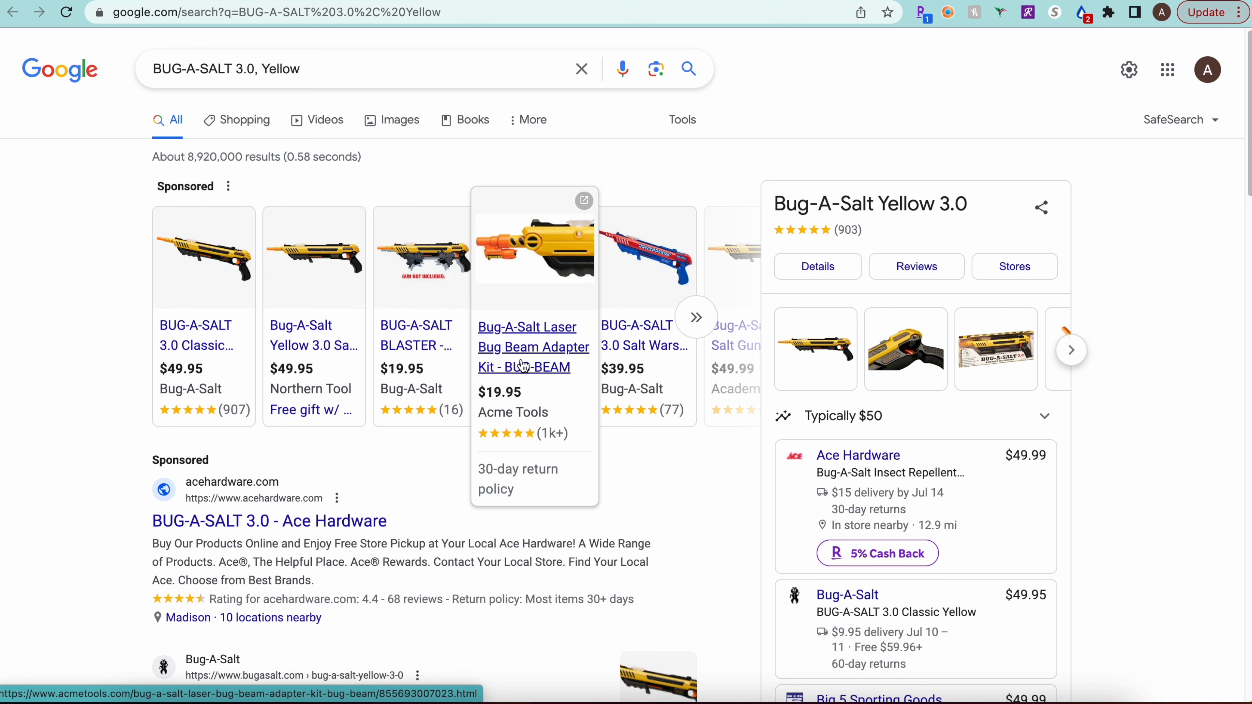
pyautogui.click(697, 317)
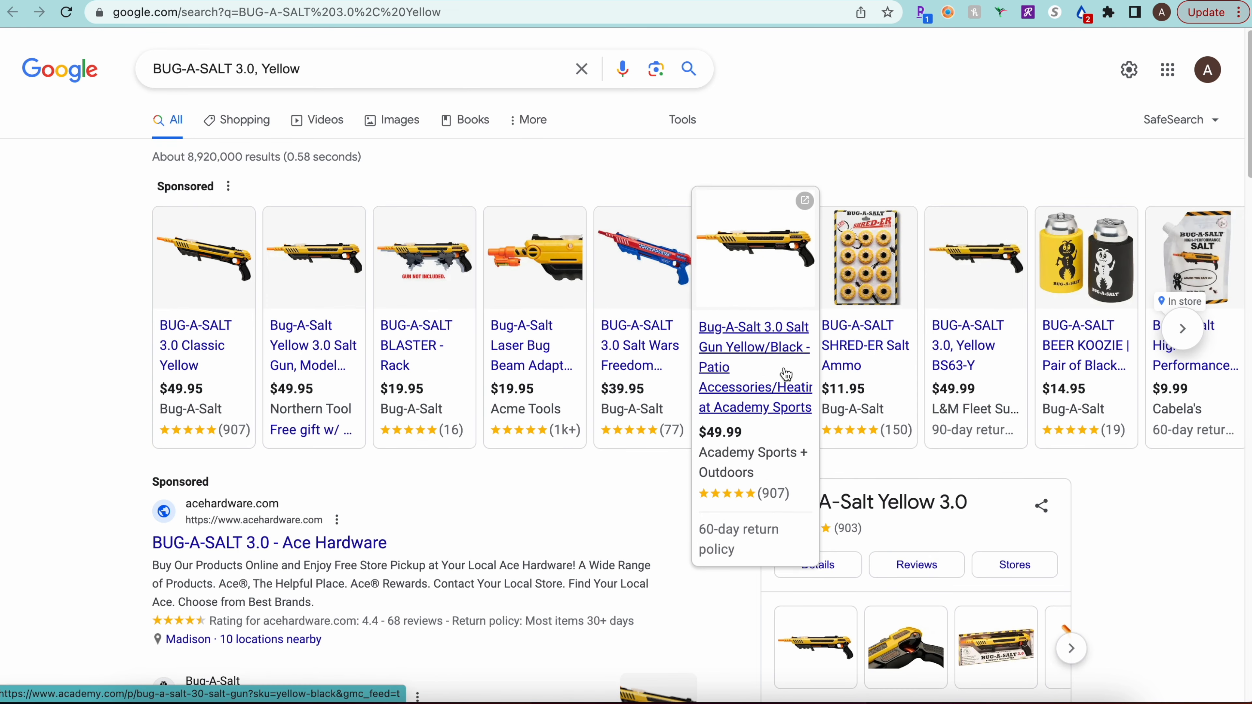
# Leave the BUG-A-SALT pages for the Keepa results and open the RESCUE! TrapStik for Wasps 2 Pack listing on Amazon.
pyautogui.click(327, 0)
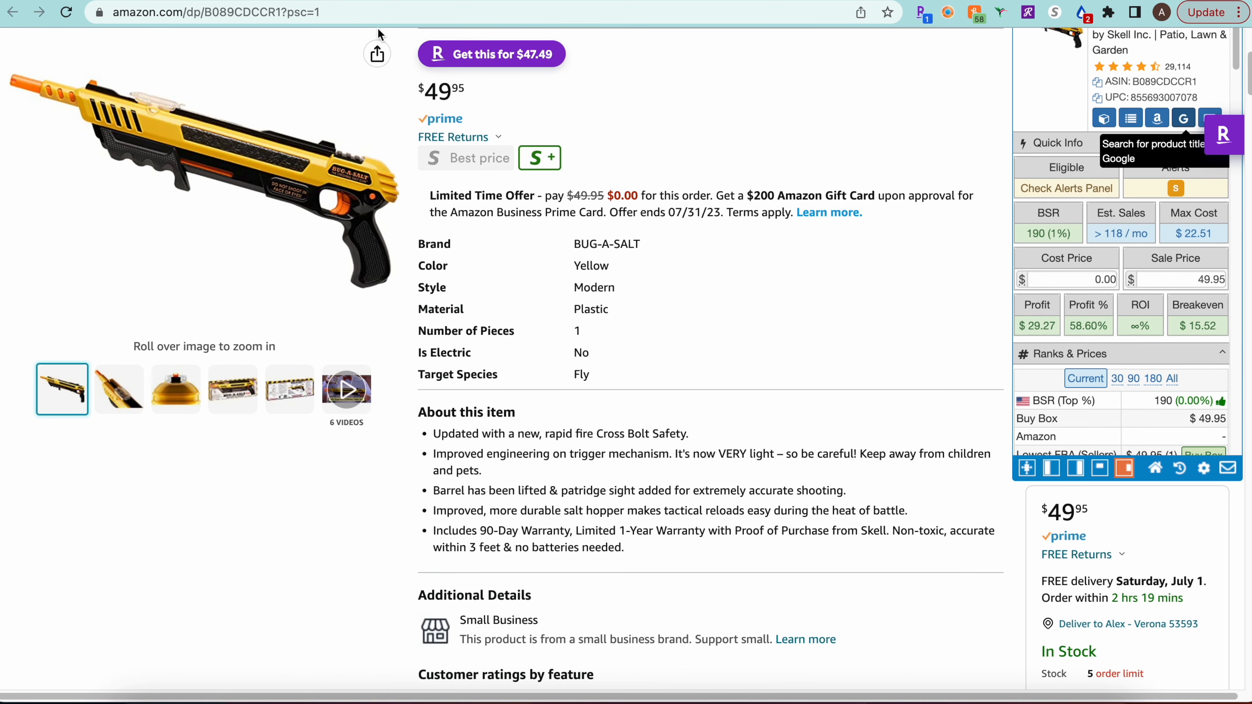
pyautogui.scroll(4, 435, 217)
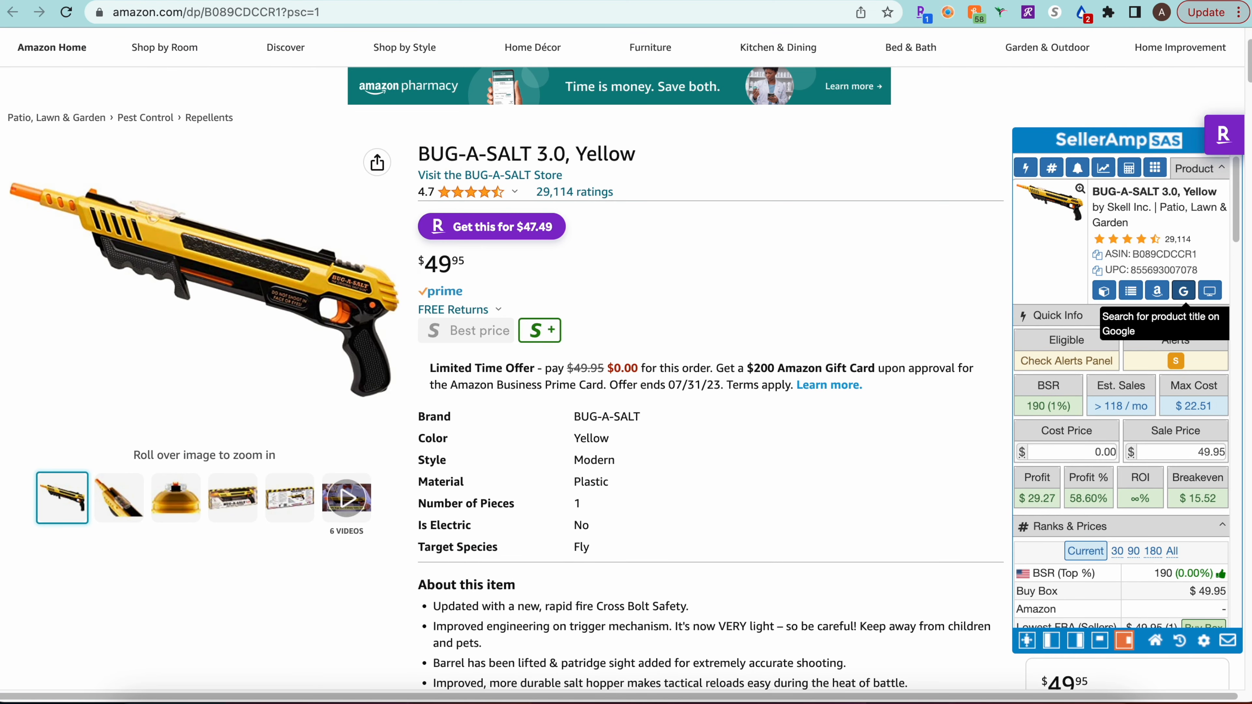
pyautogui.click(1183, 291)
pyautogui.hotkey('ctrl', 'w')
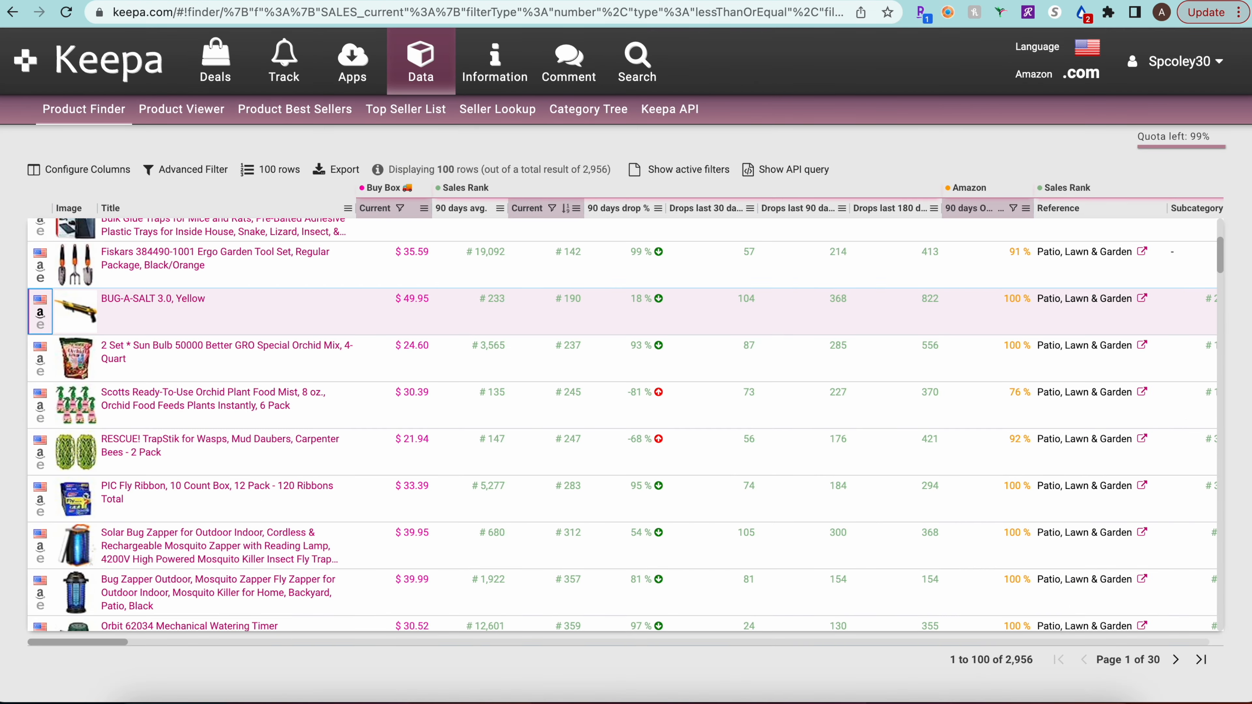
pyautogui.scroll(-1, 542, 522)
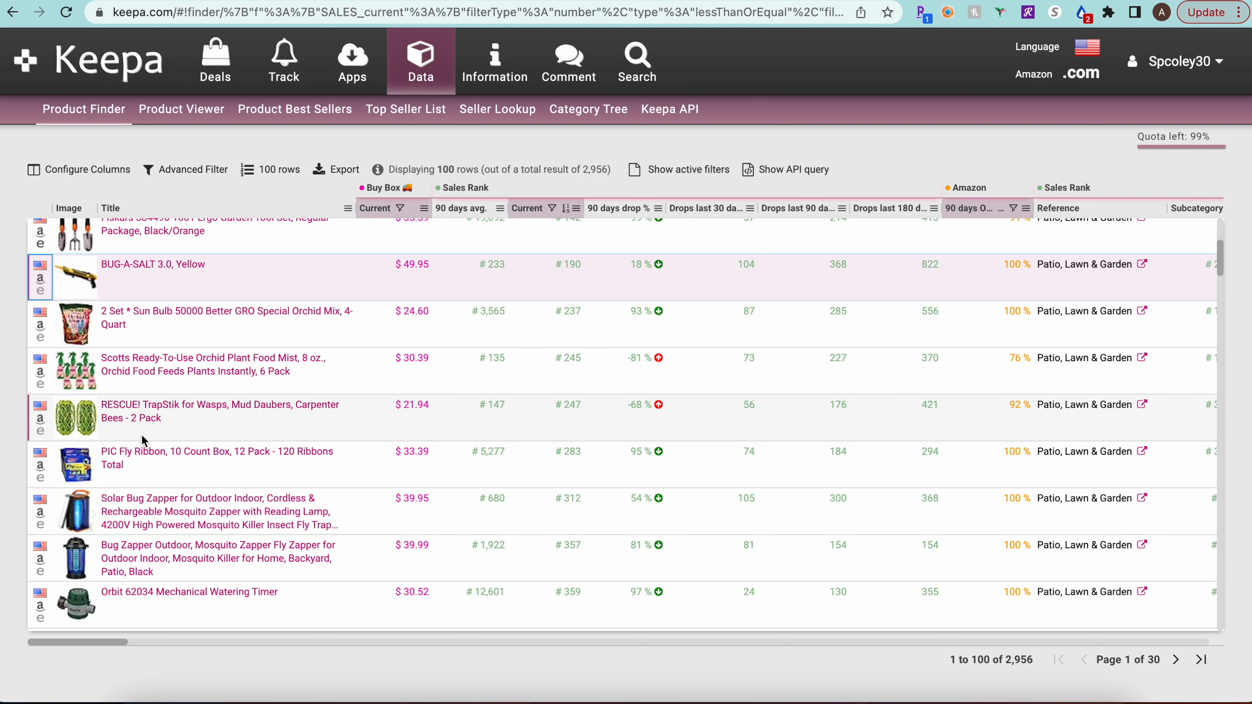
pyautogui.moveTo(84, 425)
pyautogui.click(38, 418)
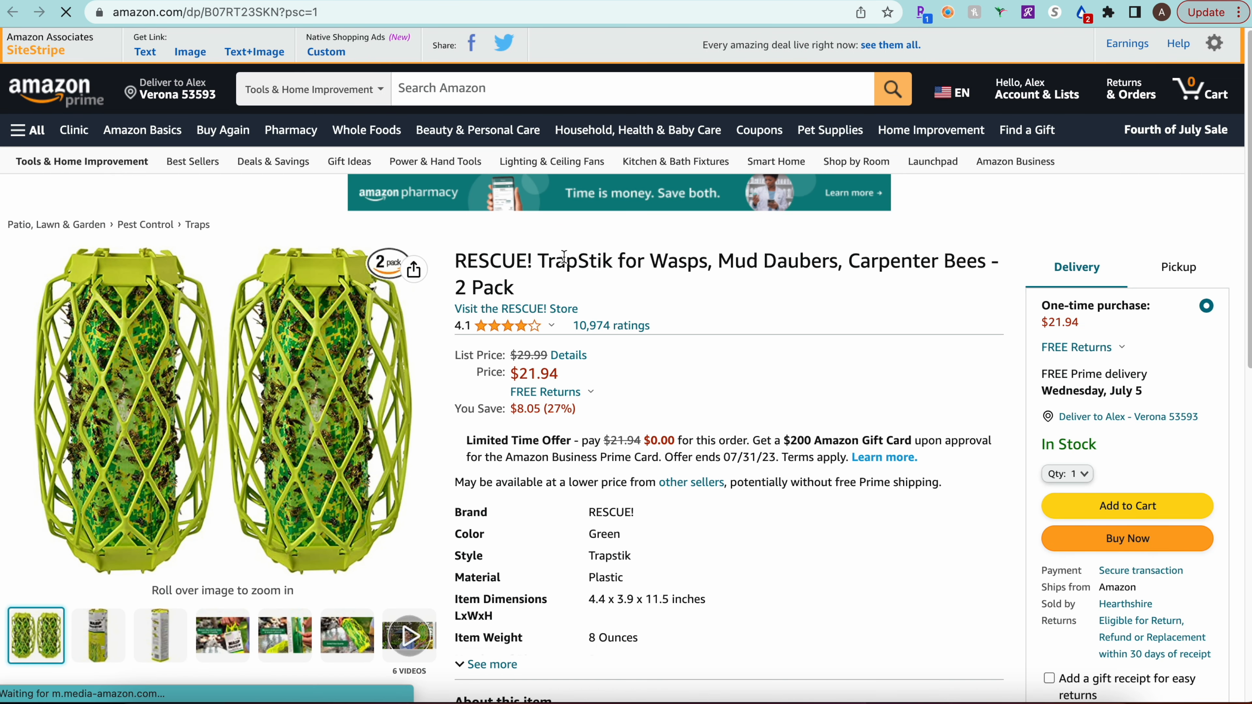
# Review the RESCUE! TrapStik listing's product details and view its image of the Wasp TrapStik packaging.
pyautogui.moveTo(316, 444)
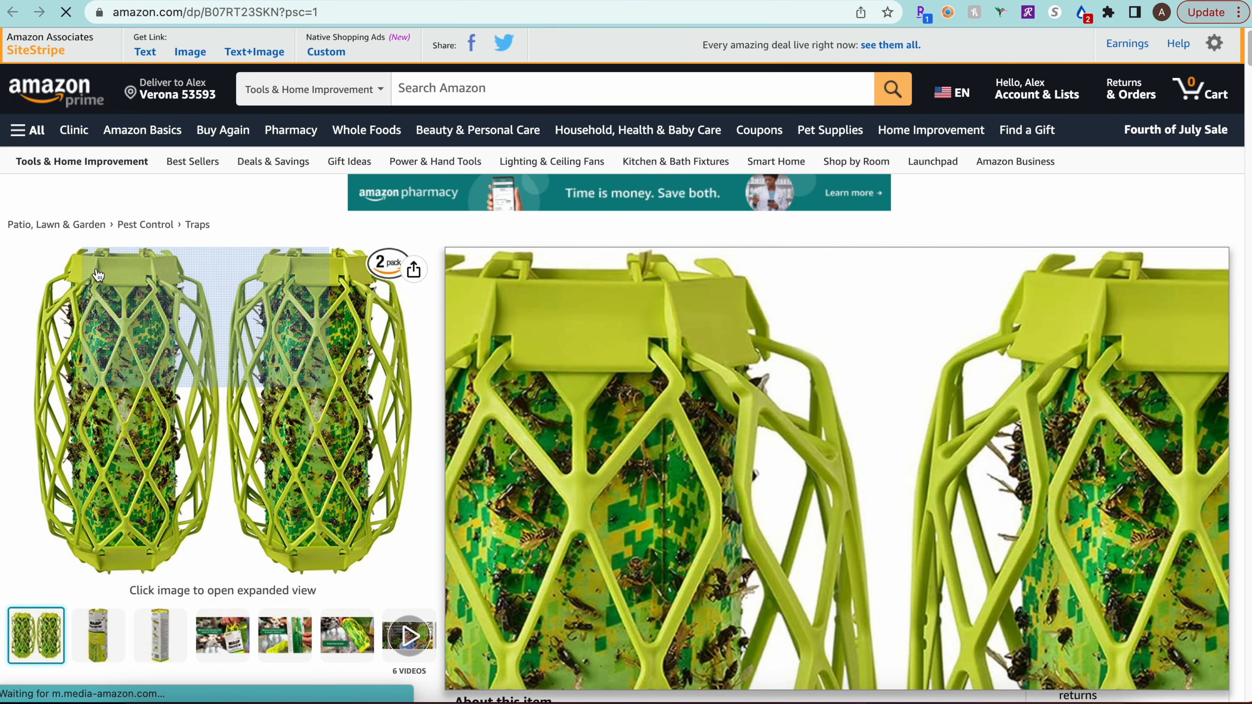
pyautogui.scroll(-6, 767, 357)
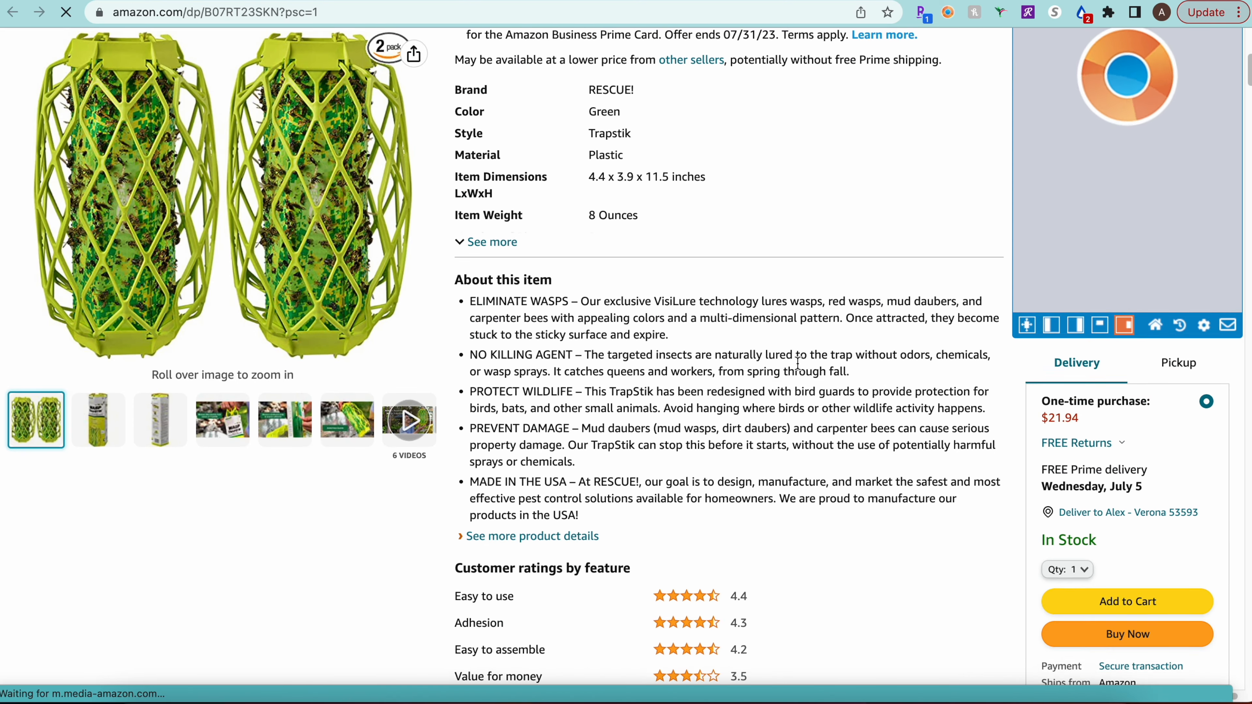
pyautogui.scroll(6, 799, 362)
pyautogui.moveTo(263, 210)
pyautogui.click(222, 510)
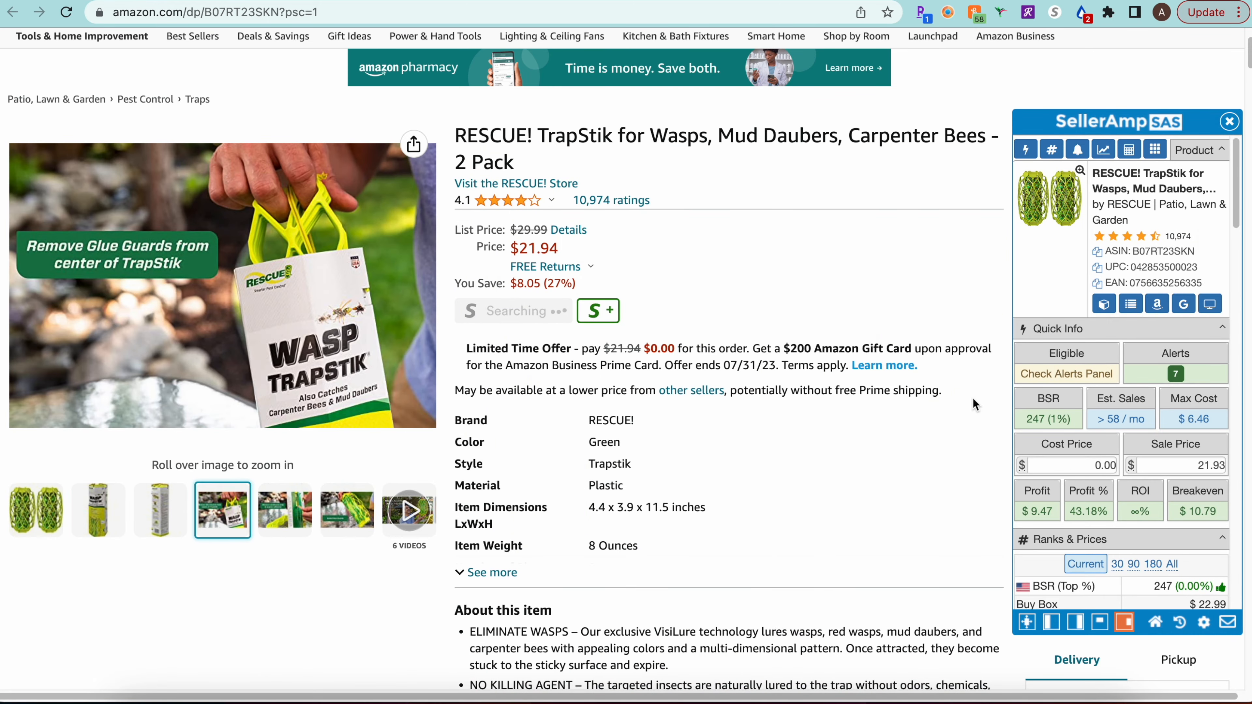
# Search Google for the RESCUE! TrapStik listing title, compare the sponsored prices, and return to the Amazon listing.
pyautogui.click(1183, 304)
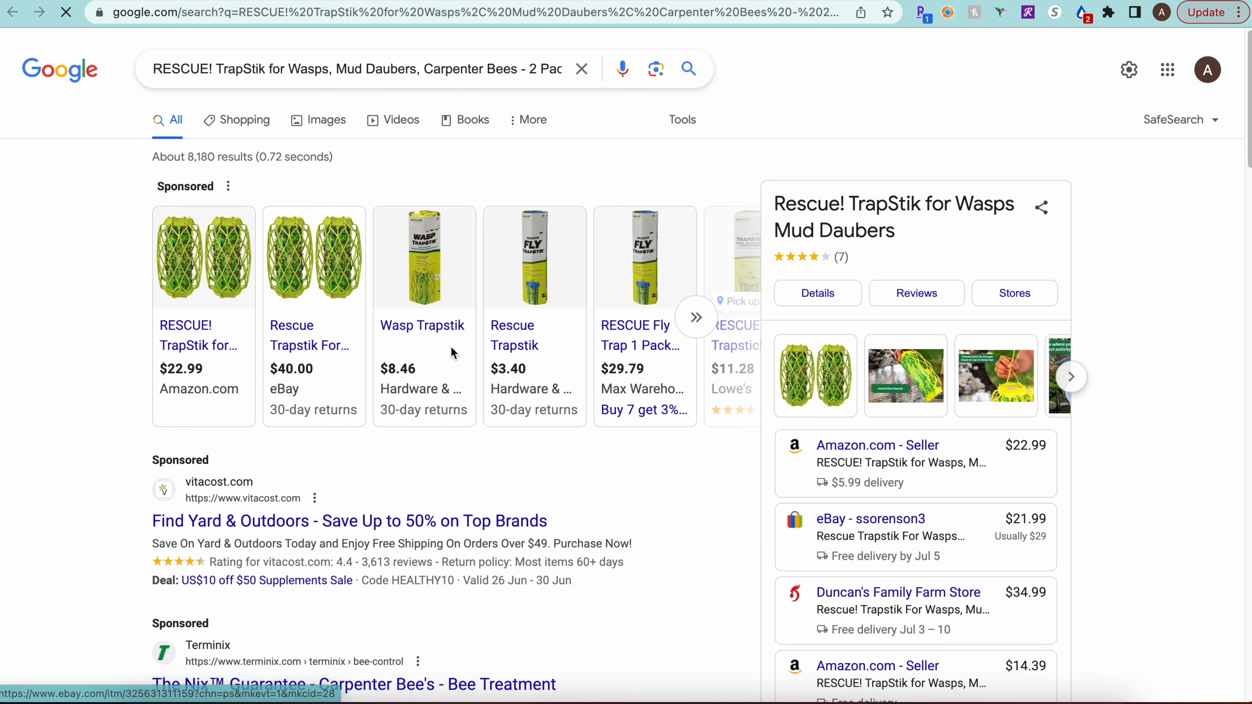
pyautogui.moveTo(502, 358)
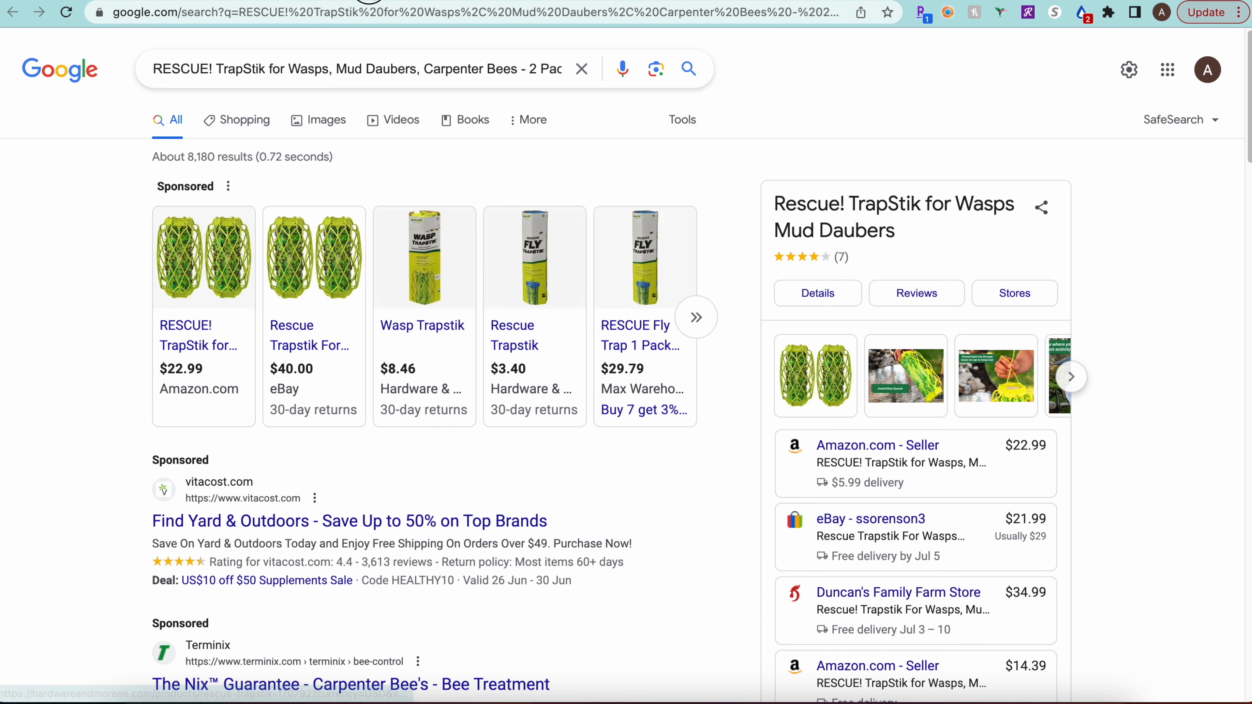
pyautogui.hotkey('ctrl', 'w')
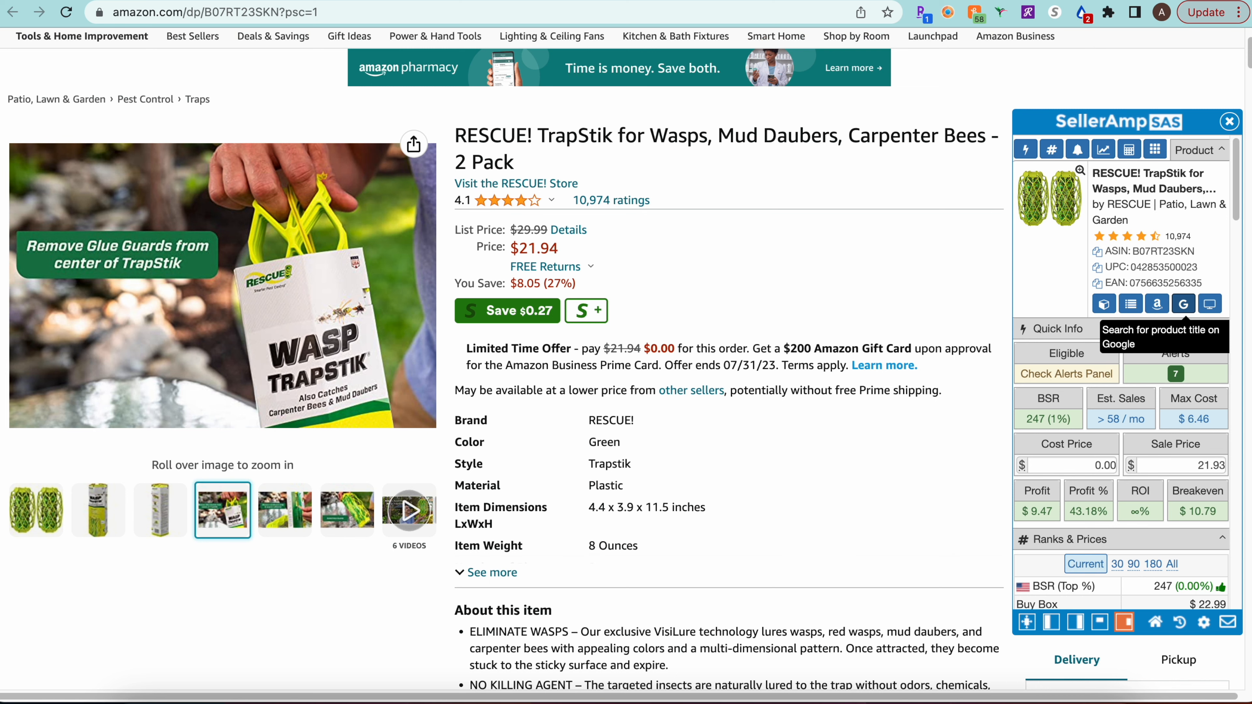
pyautogui.click(1183, 304)
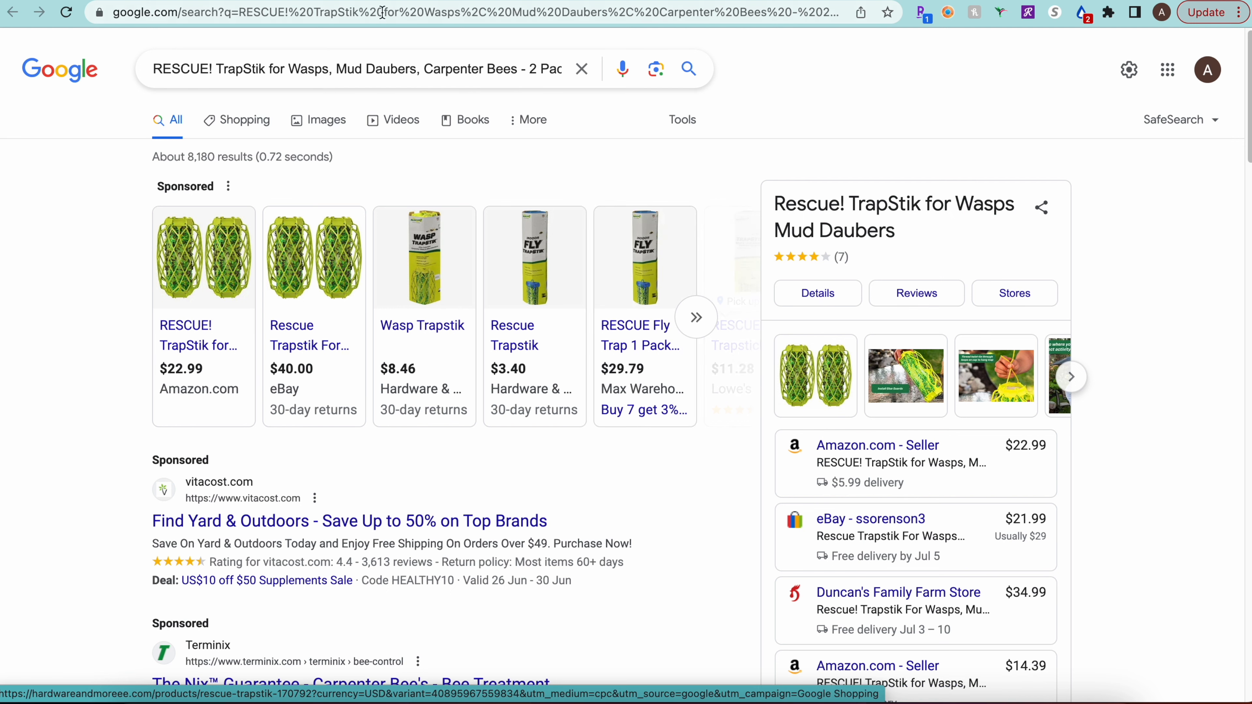
pyautogui.press('super+w')
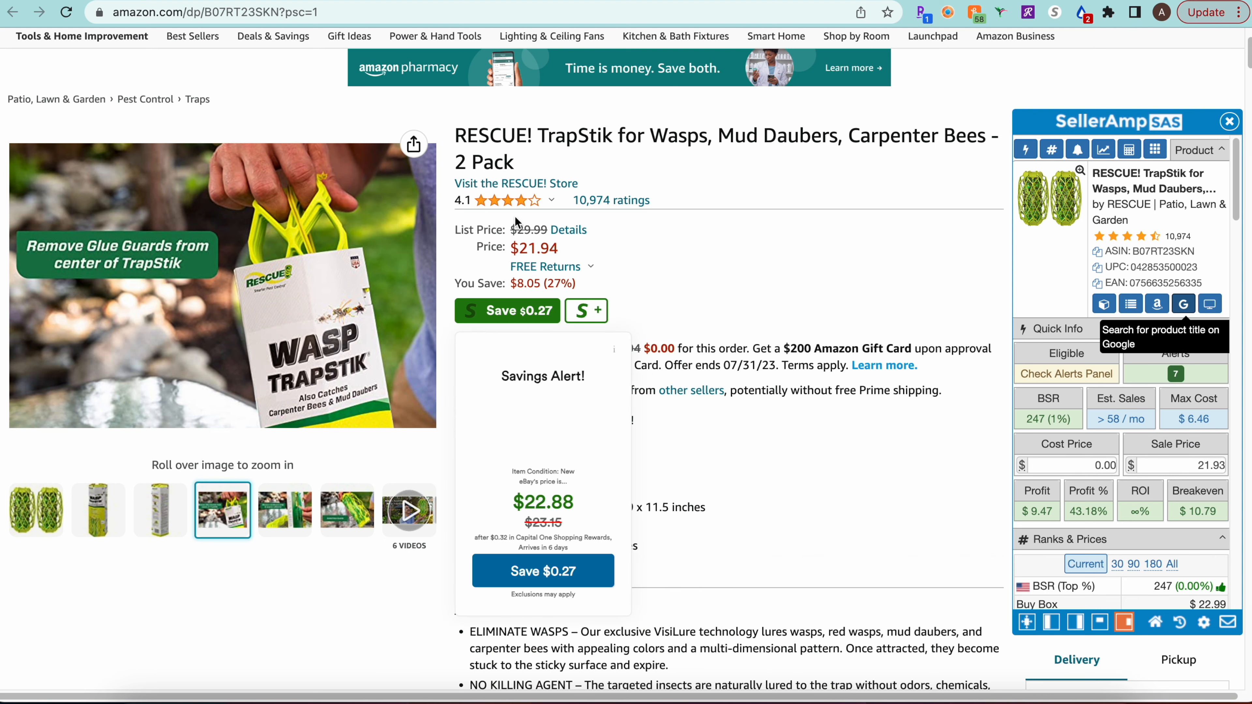
# Check the TrapStik's boxed product image and compare it with the expanded sponsored products in a Google title search.
pyautogui.click(10, 511)
pyautogui.click(83, 526)
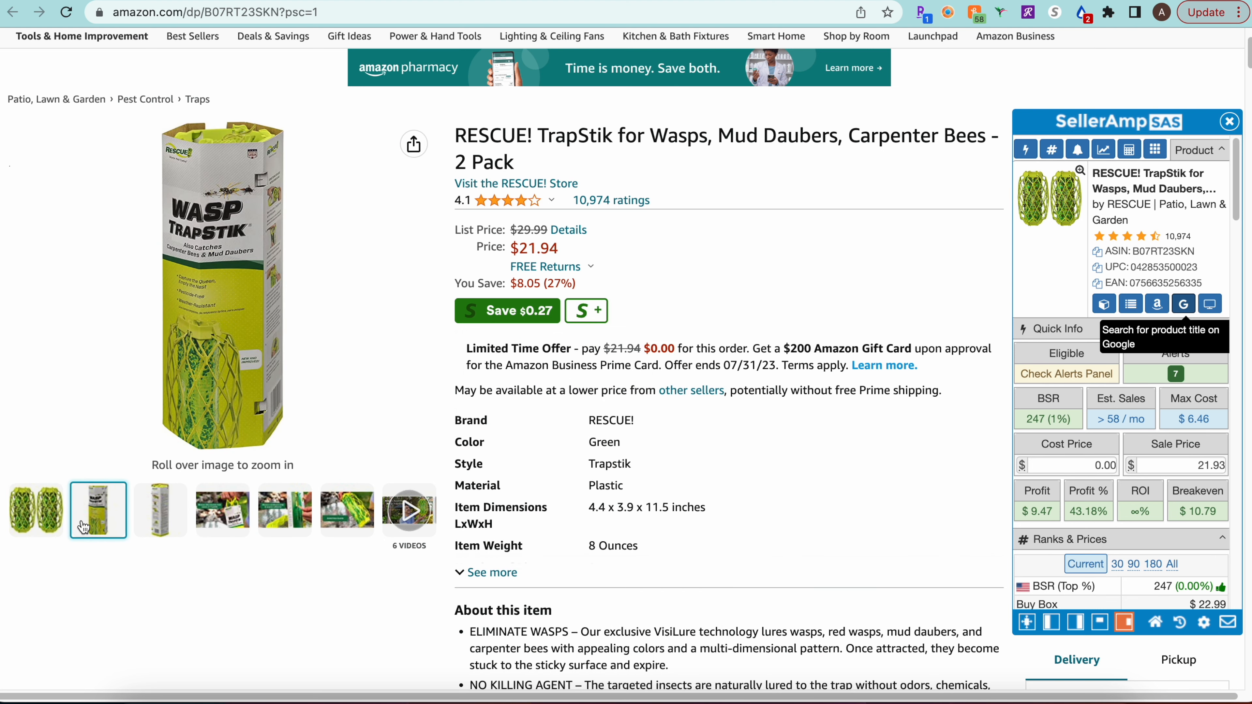
pyautogui.click(1183, 305)
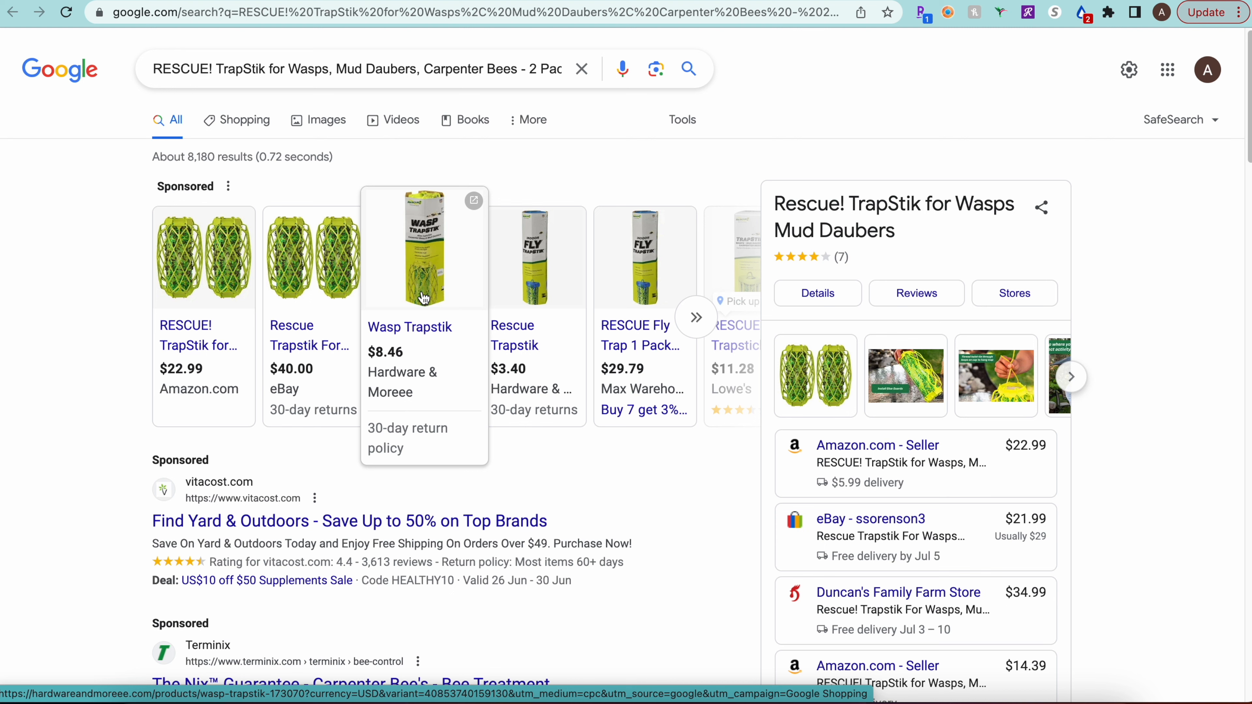
pyautogui.click(703, 318)
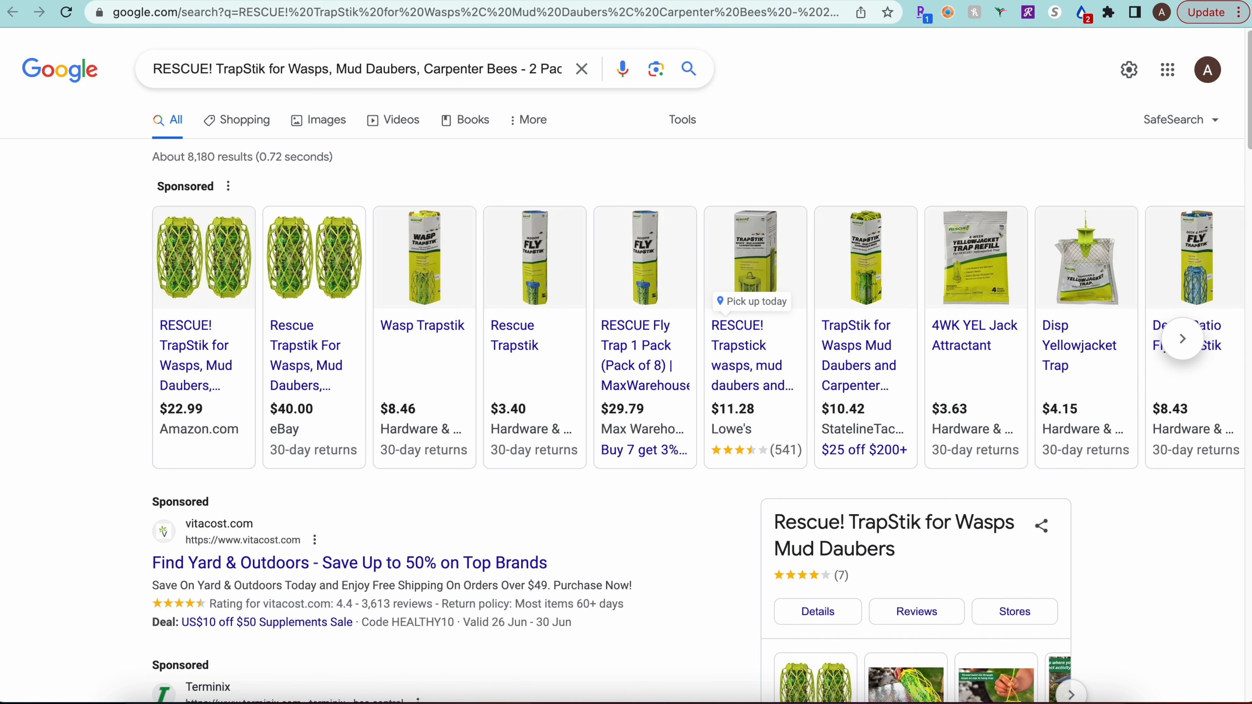
# Return to the Keepa results and sort them by current Buy Box price from highest to lowest.
pyautogui.press('super+w')
pyautogui.press('super+w')
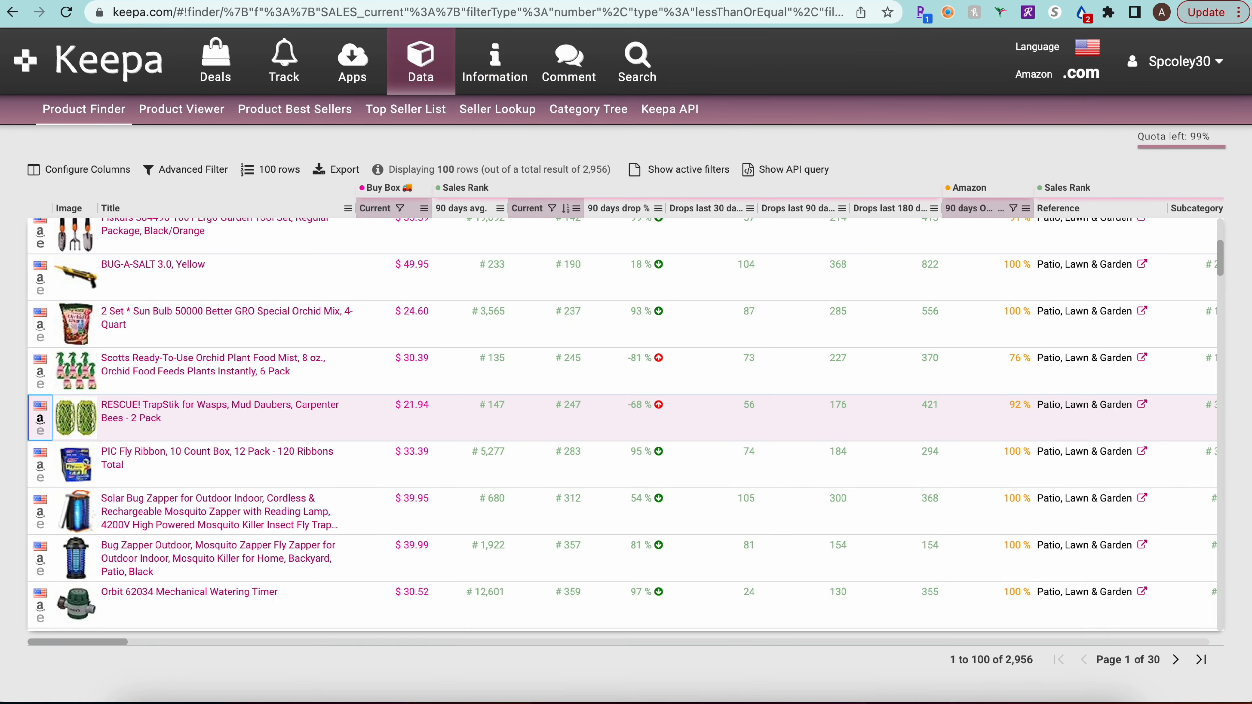
pyautogui.click(399, 211)
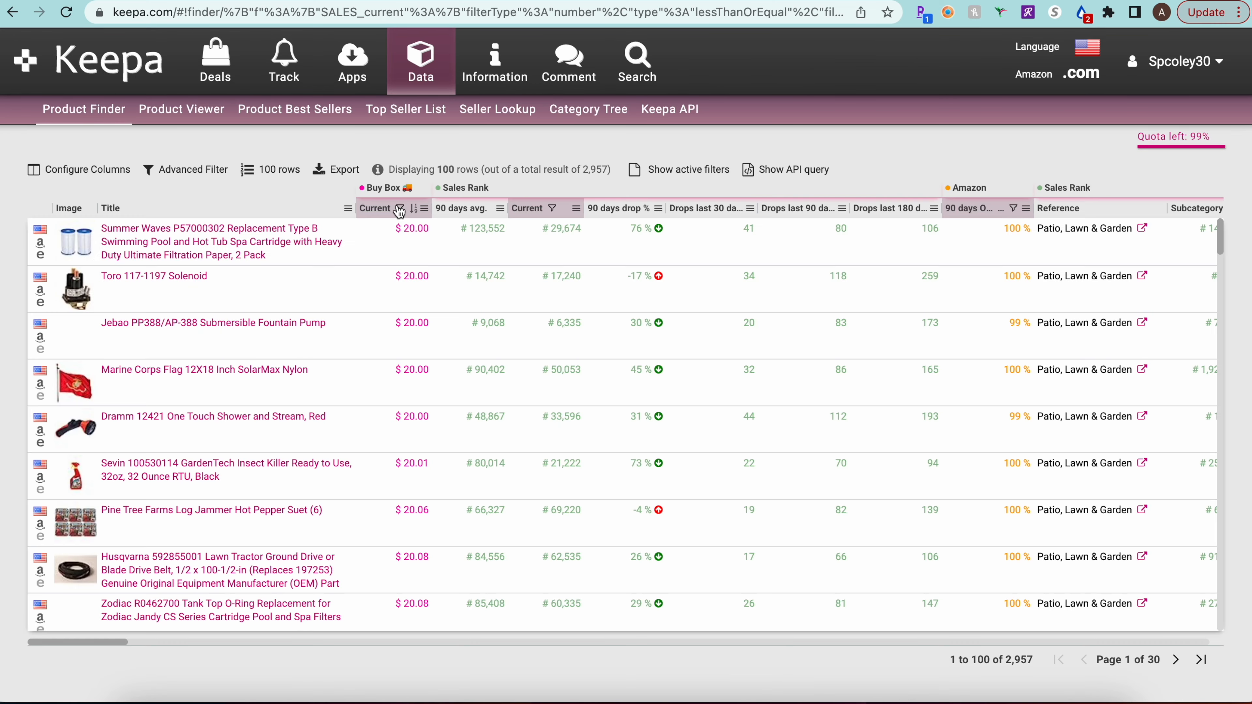
pyautogui.click(380, 211)
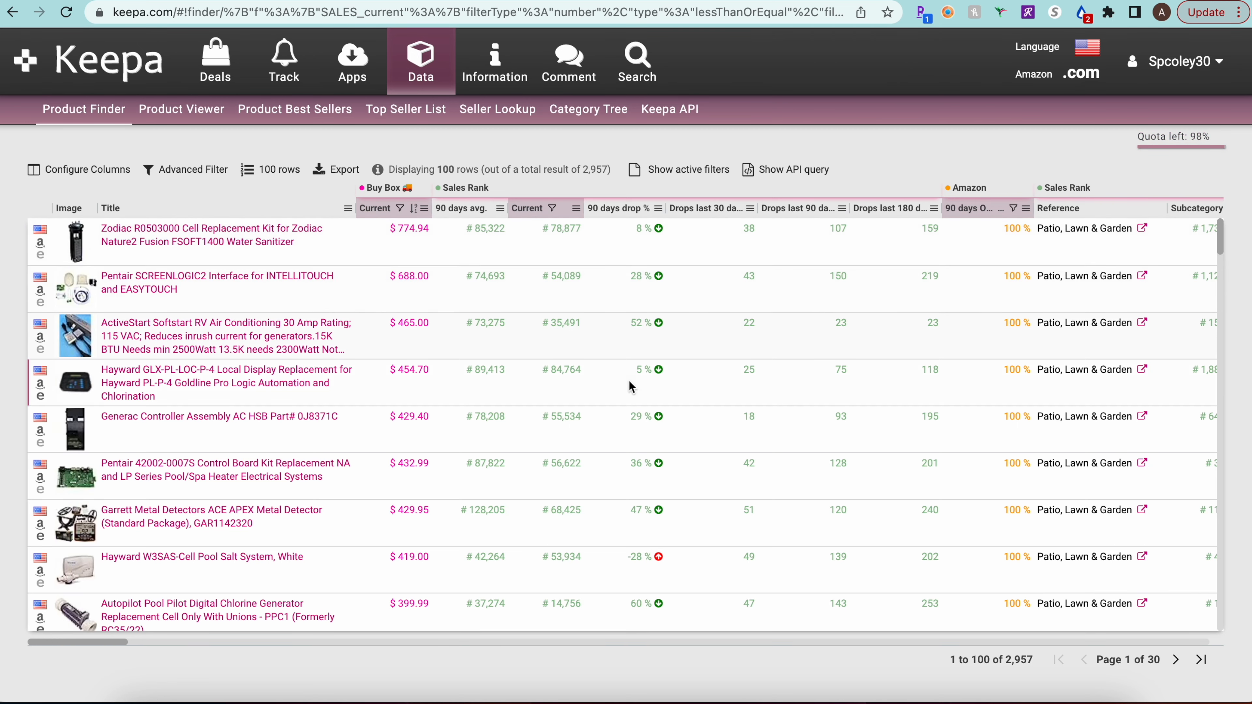
# Browse the first page of price-sorted Keepa results for promising Patio, Lawn & Garden products.
pyautogui.scroll(-10, 394, 327)
pyautogui.scroll(12, 372, 344)
pyautogui.moveTo(82, 241)
pyautogui.scroll(-10, 399, 268)
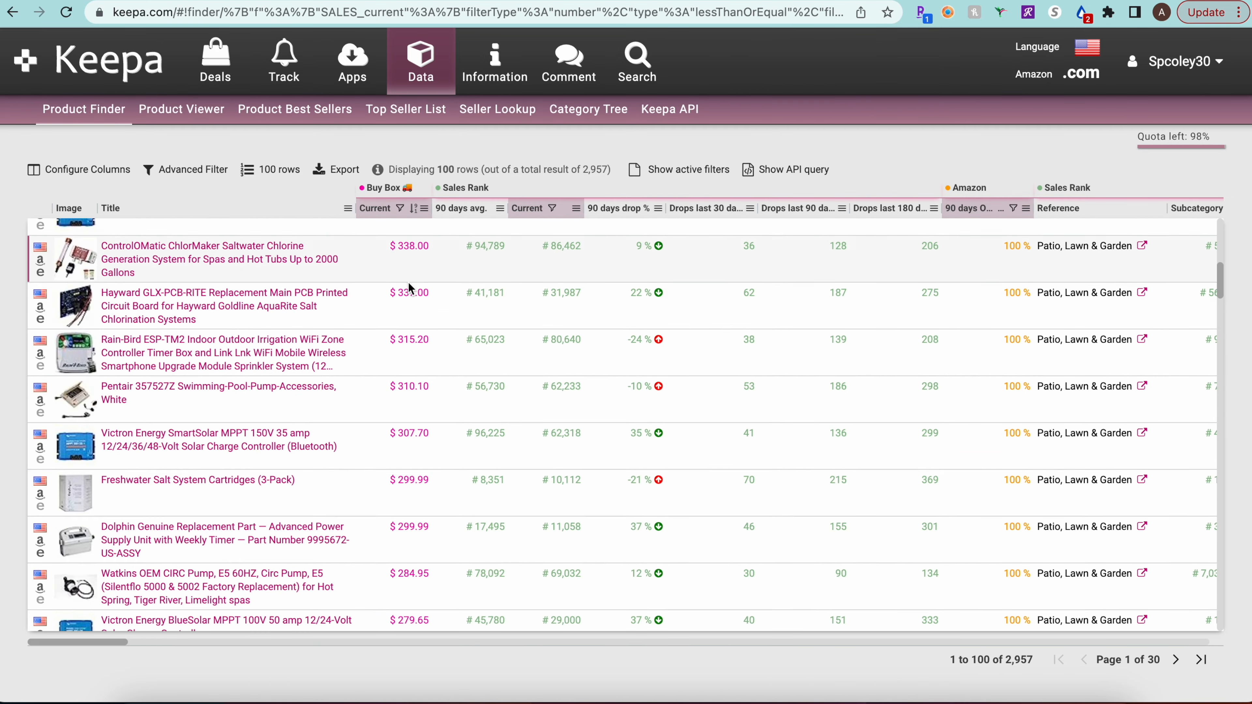
pyautogui.scroll(6, 404, 365)
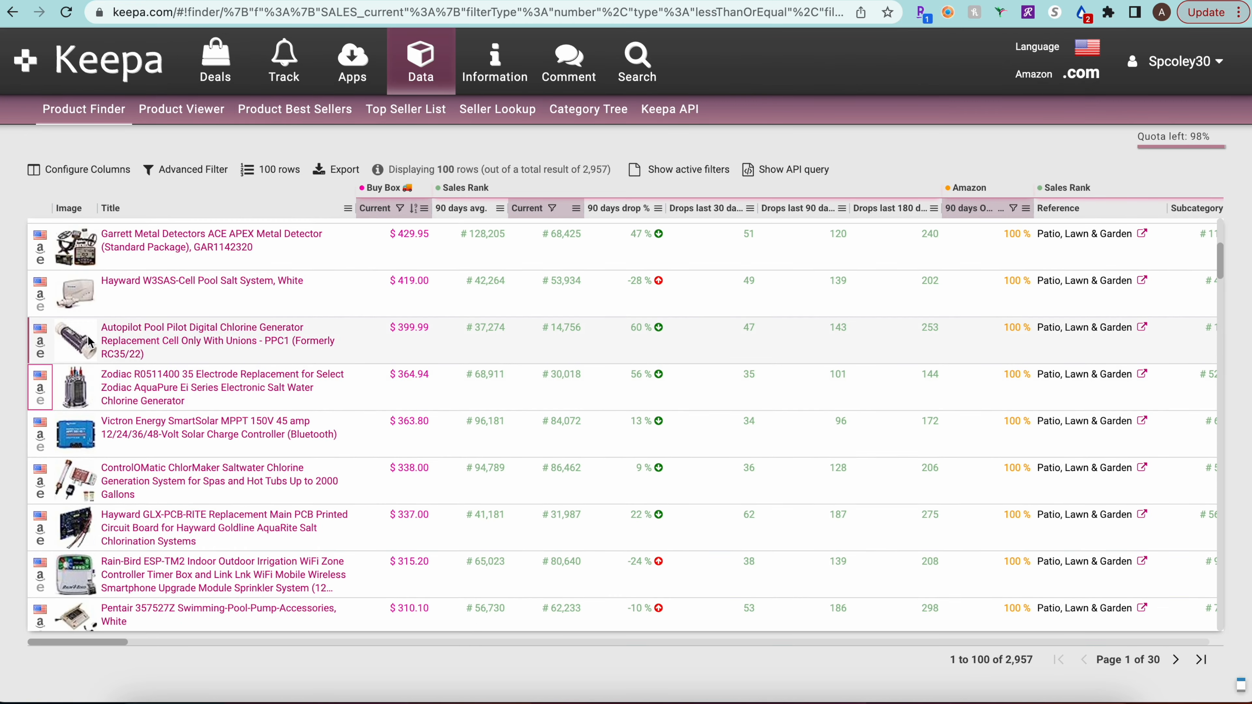
pyautogui.scroll(-13, 294, 344)
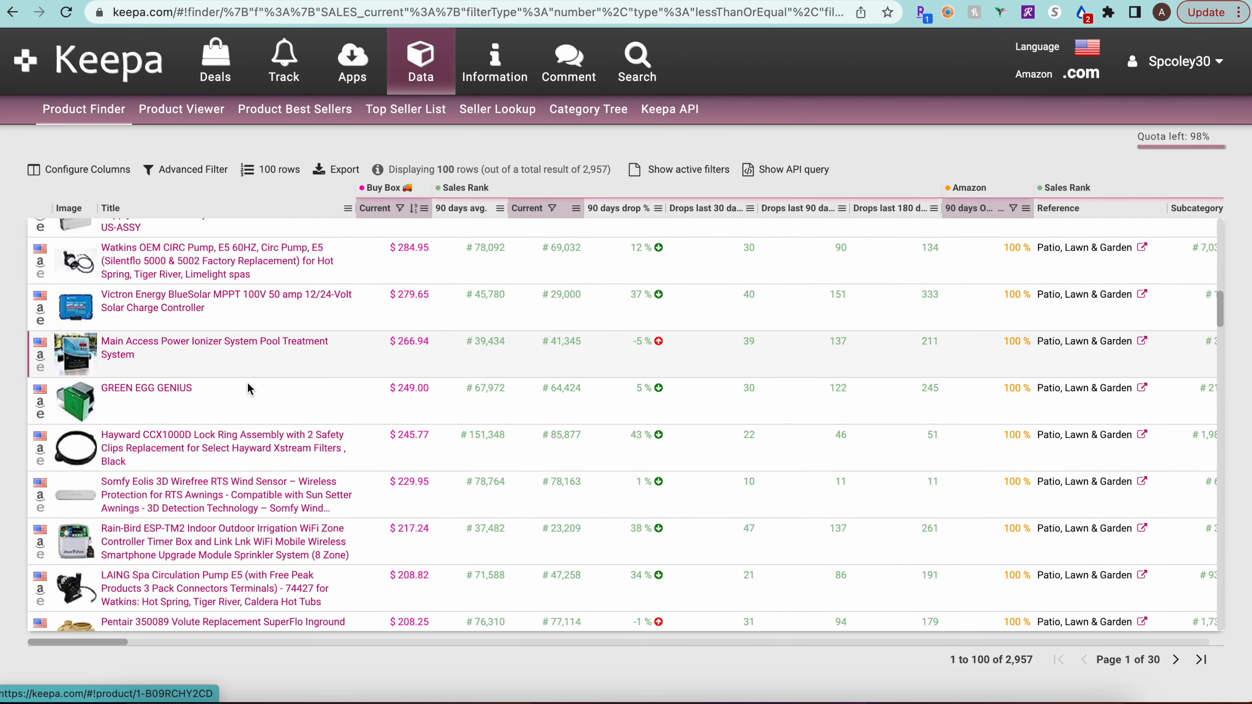
pyautogui.scroll(-20, 271, 380)
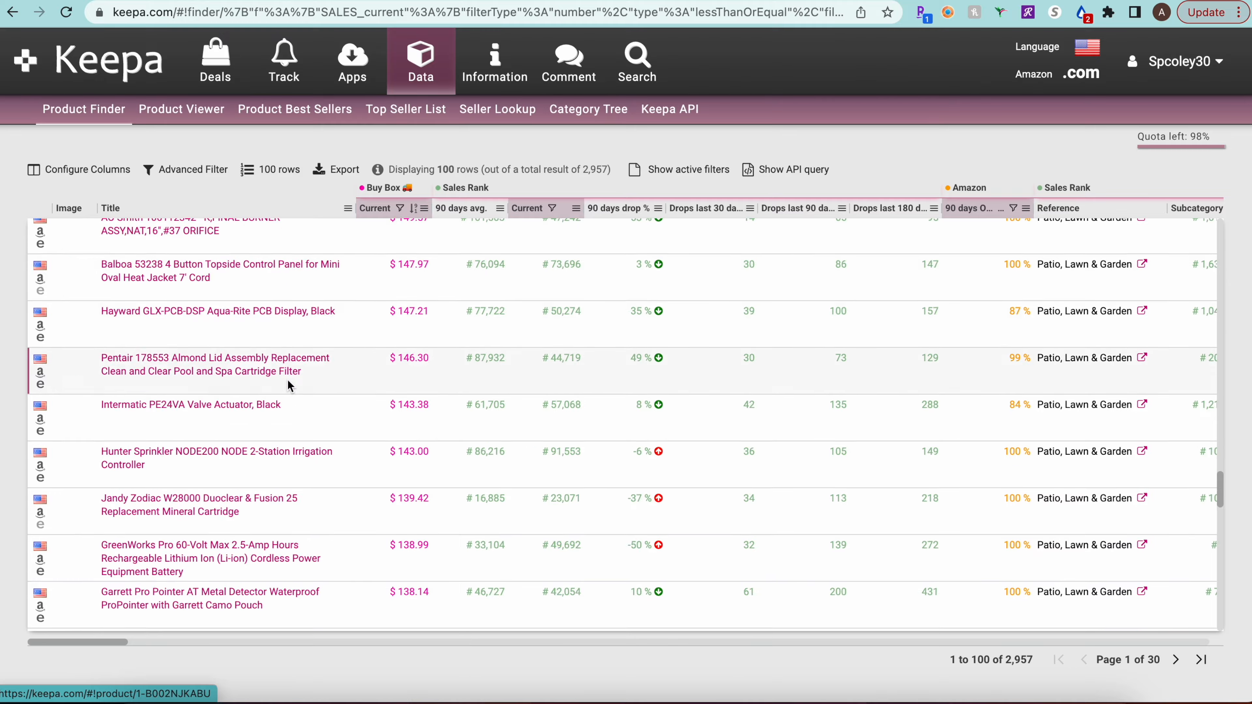
pyautogui.scroll(-2, 284, 380)
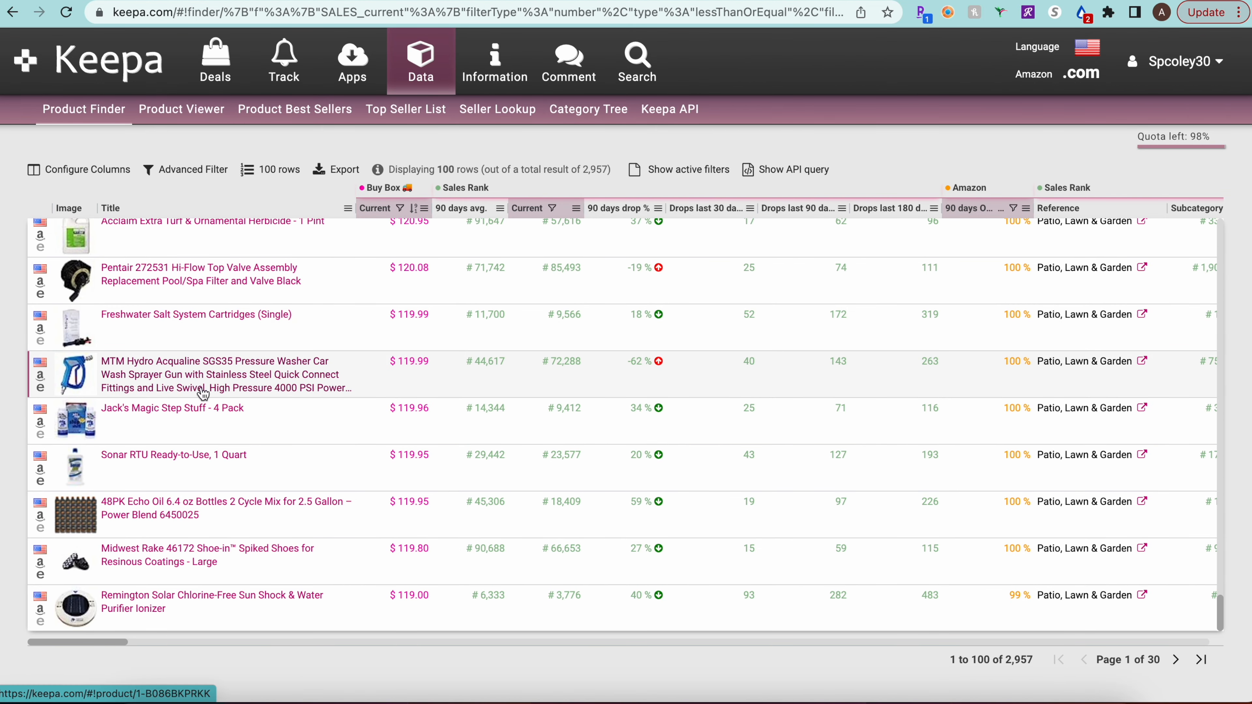
# Go to page 2 of the Keepa results and open the Rain Bird WR2-RFC Wireless Rain/Freeze Sensor listing on Amazon.
pyautogui.click(1177, 660)
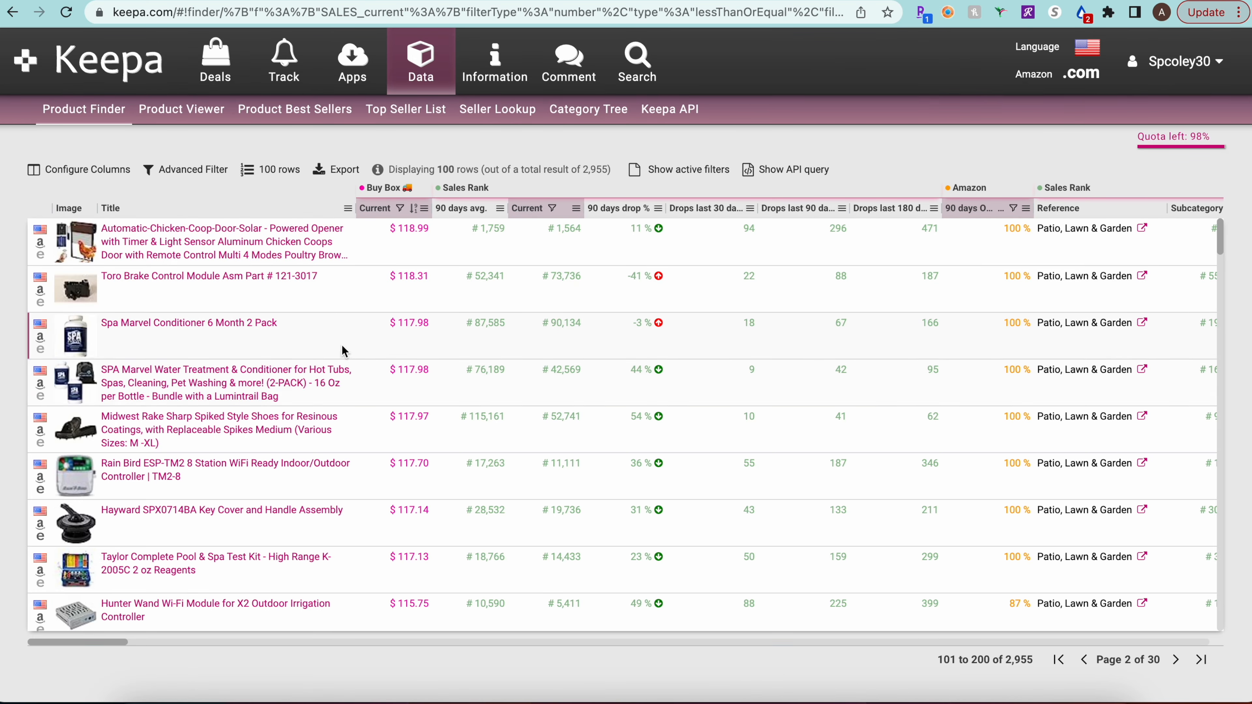
pyautogui.scroll(-20, 296, 362)
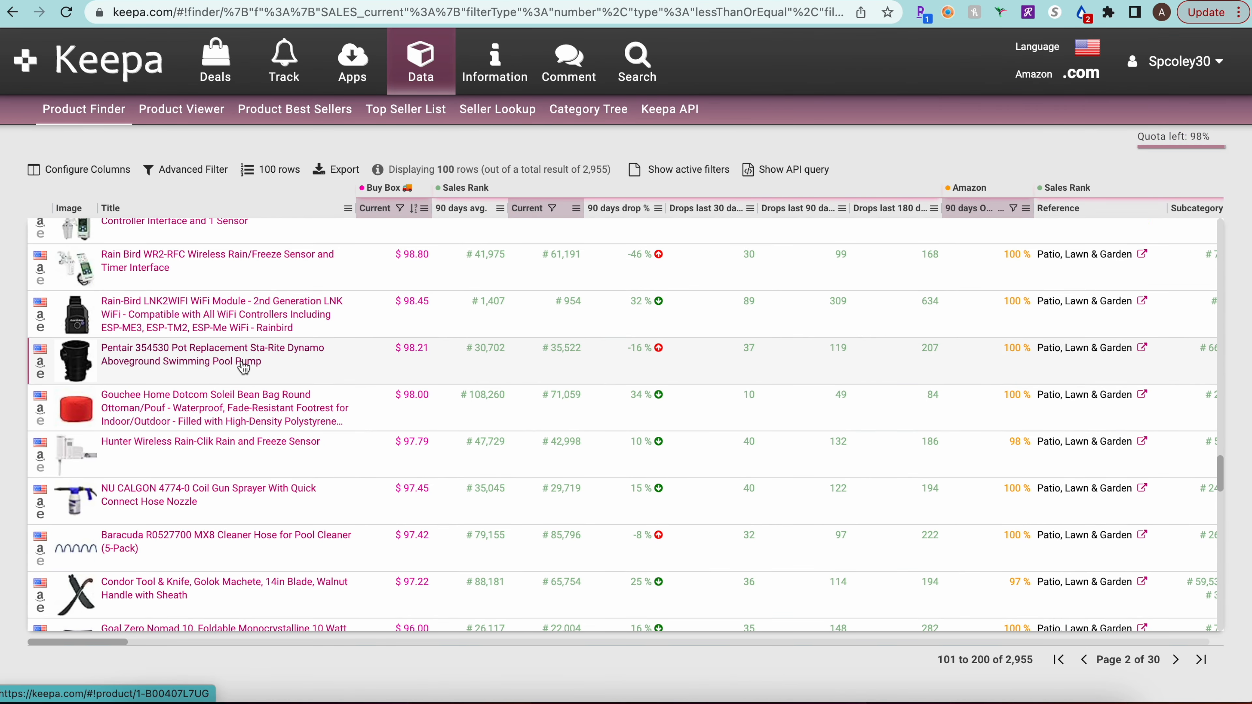
pyautogui.moveTo(72, 279)
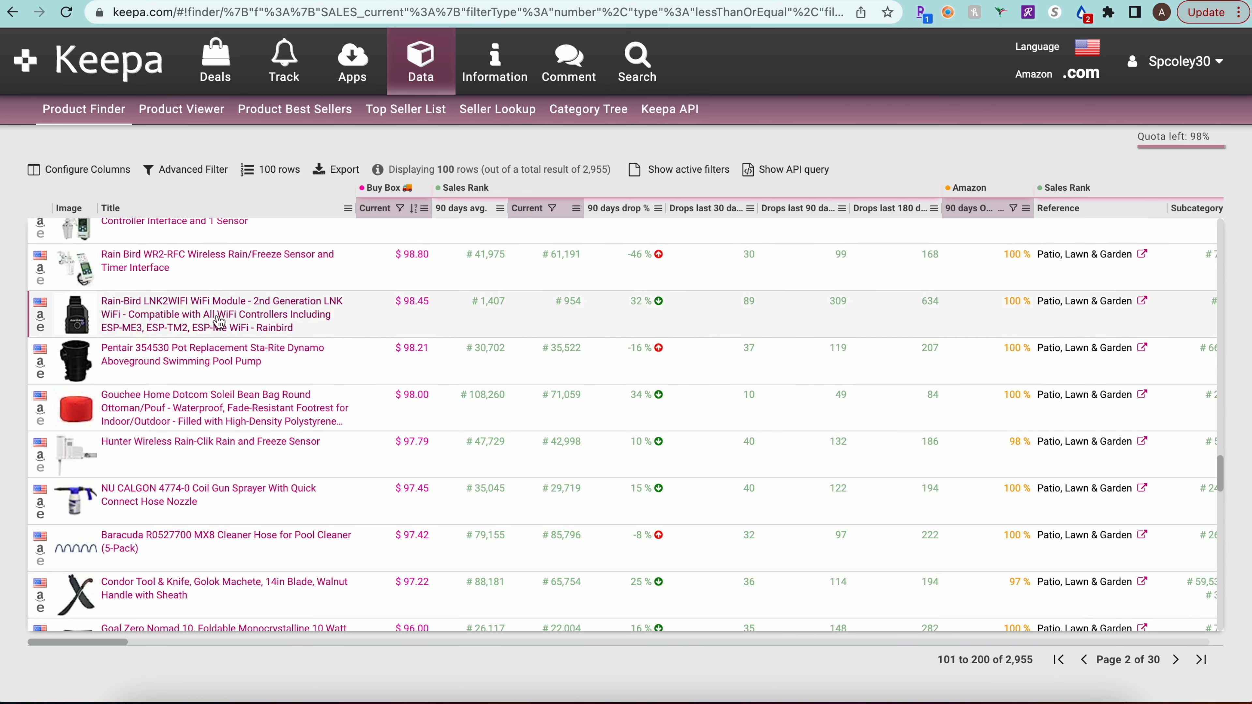
pyautogui.scroll(2, 213, 319)
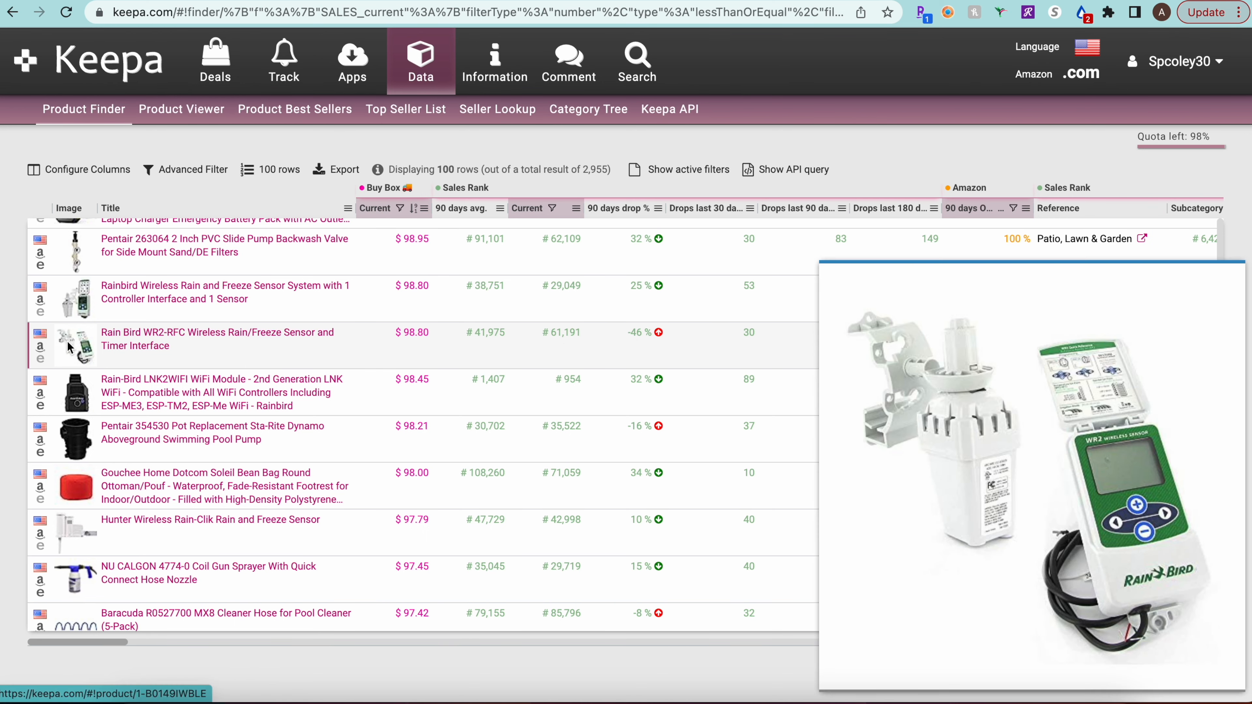
pyautogui.click(38, 347)
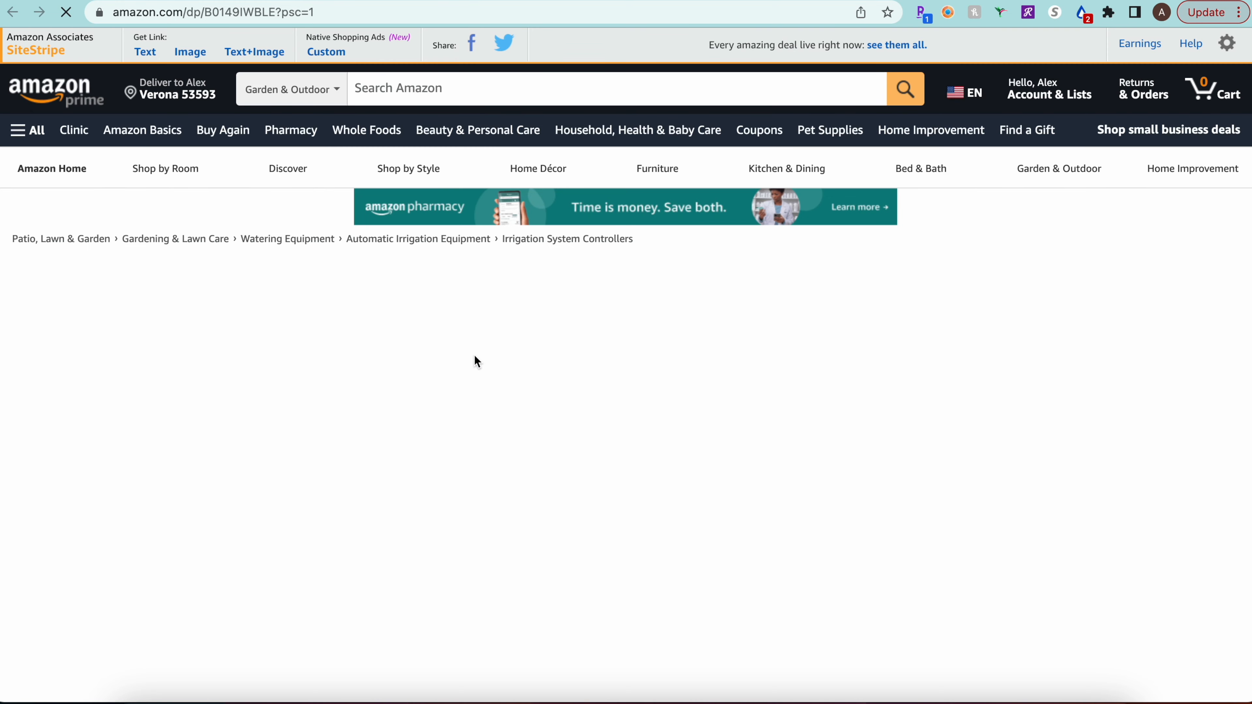
pyautogui.press('super+w')
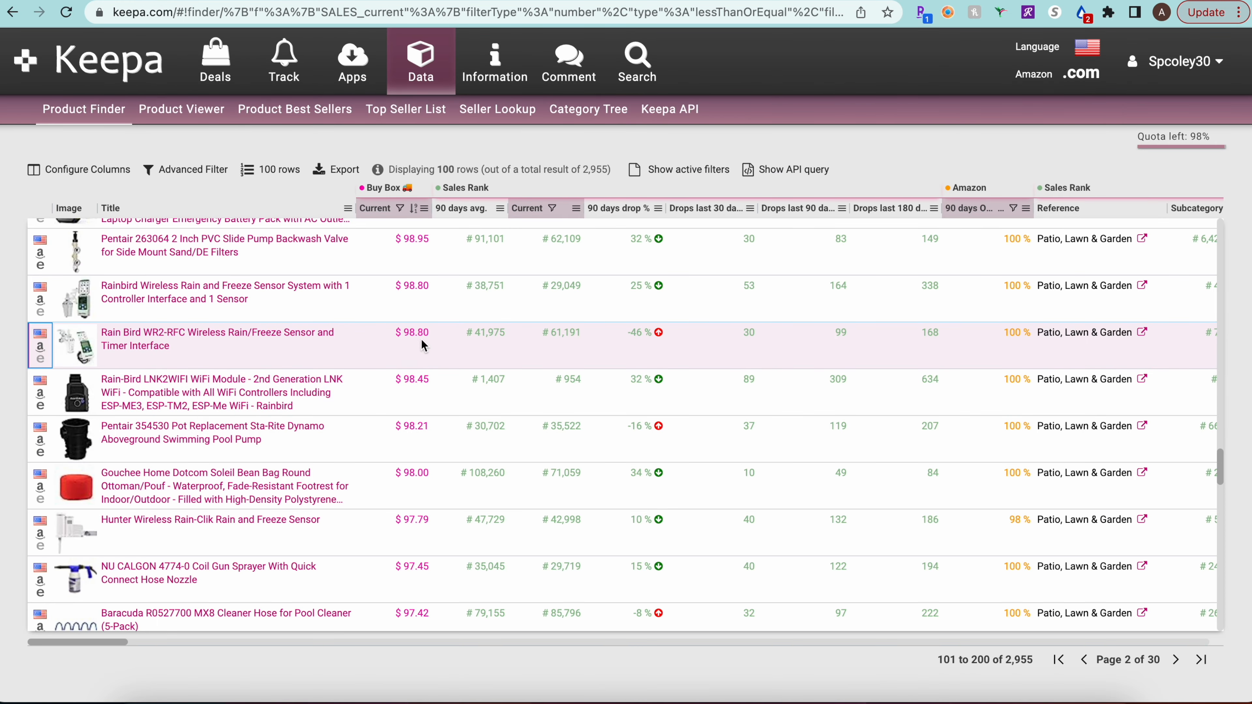
pyautogui.press('super+shift+t')
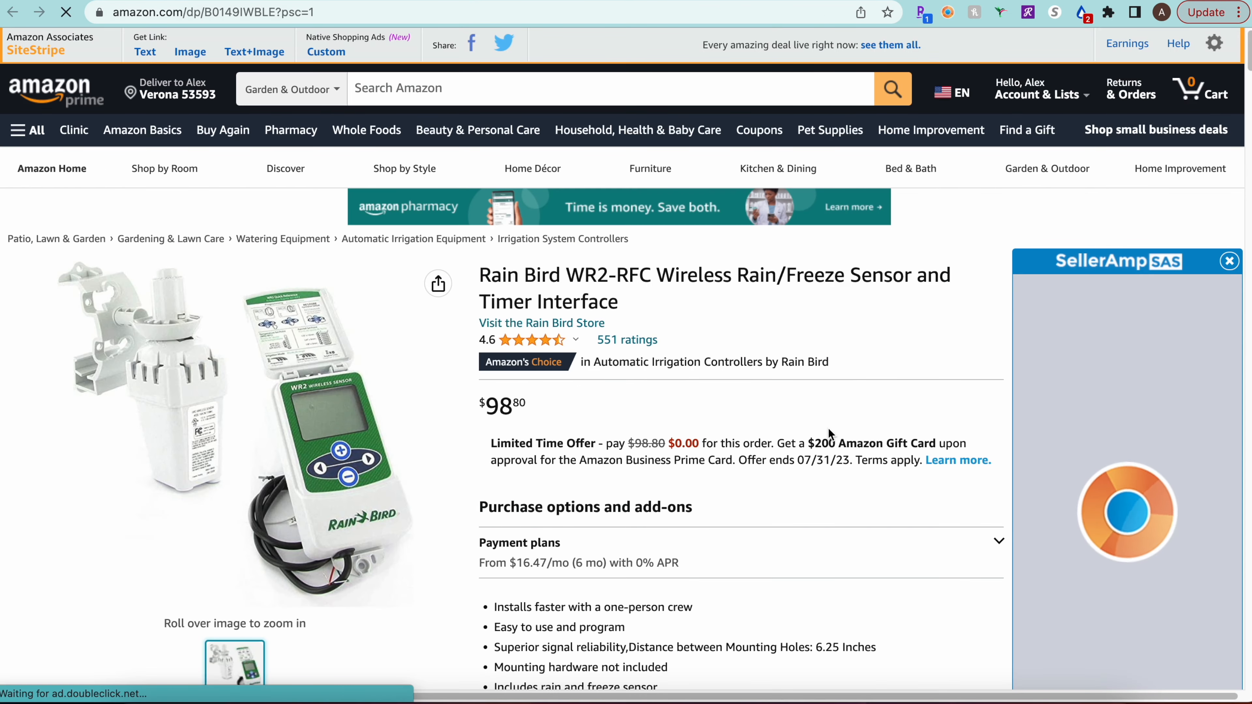
# Review the Rain Bird WR2-RFC listing's SellerAmp figures and its Keepa price, sales rank and offer count history.
pyautogui.scroll(-3, 784, 380)
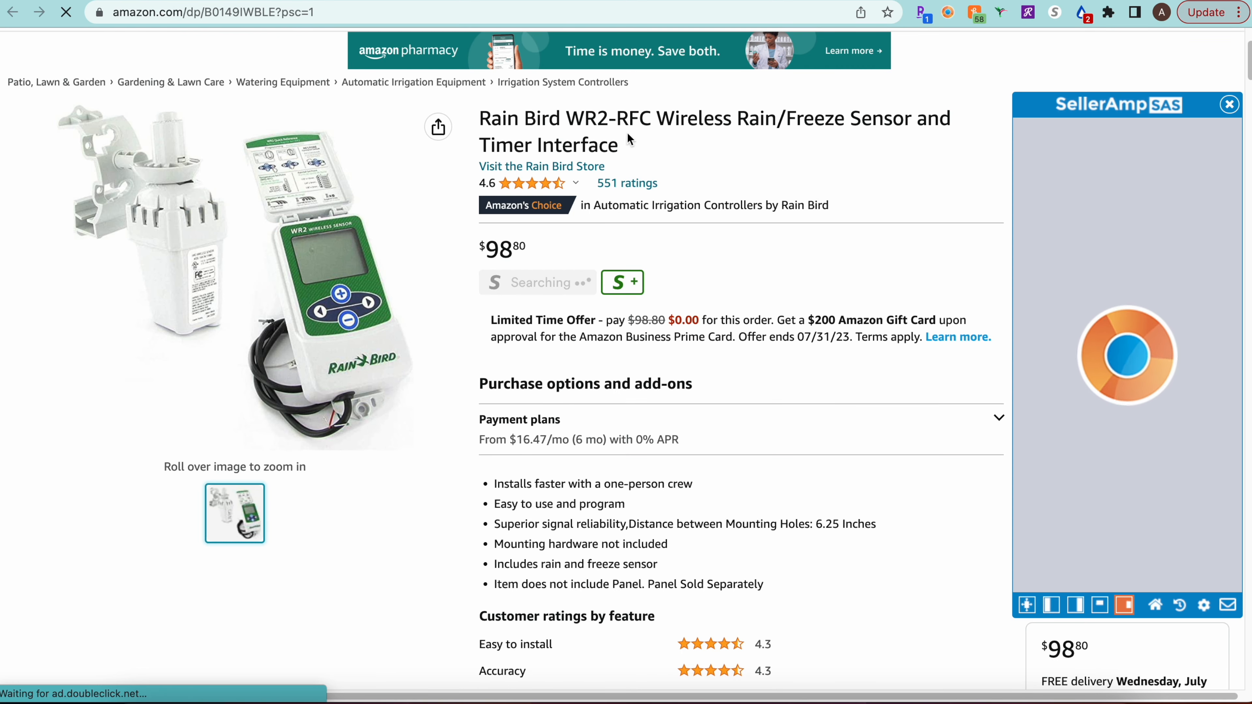
pyautogui.moveTo(191, 223)
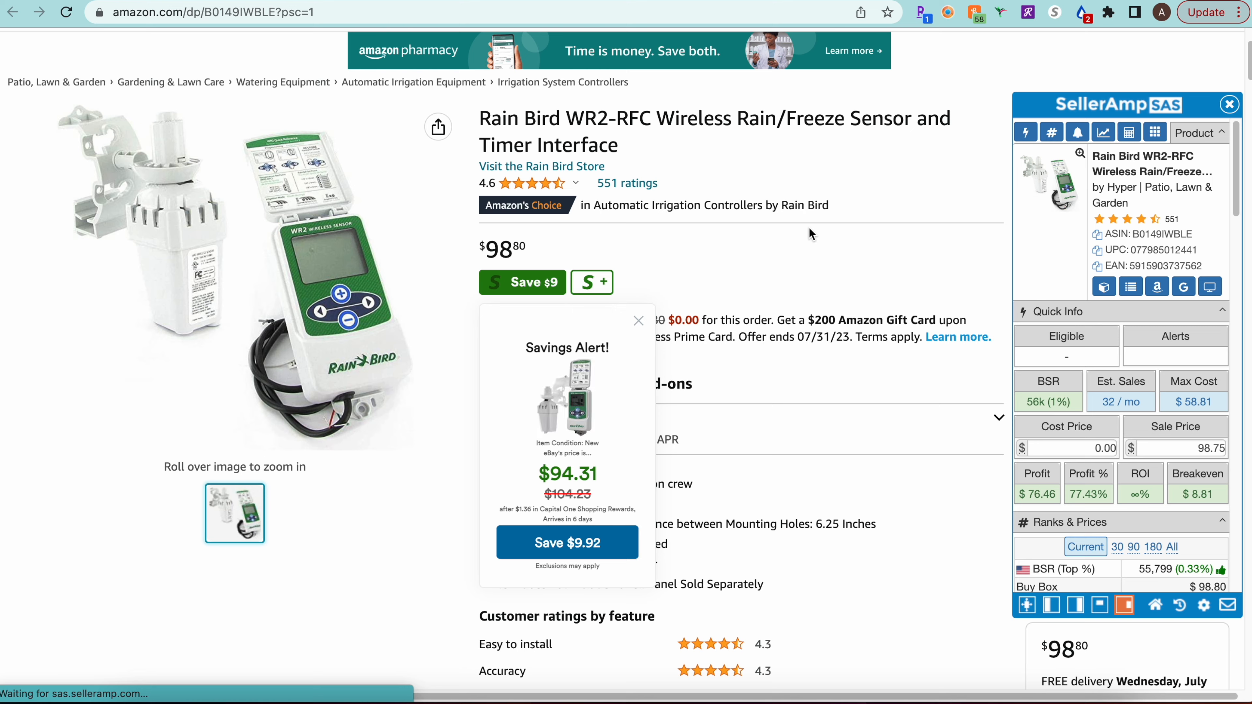
pyautogui.scroll(-20, 1194, 399)
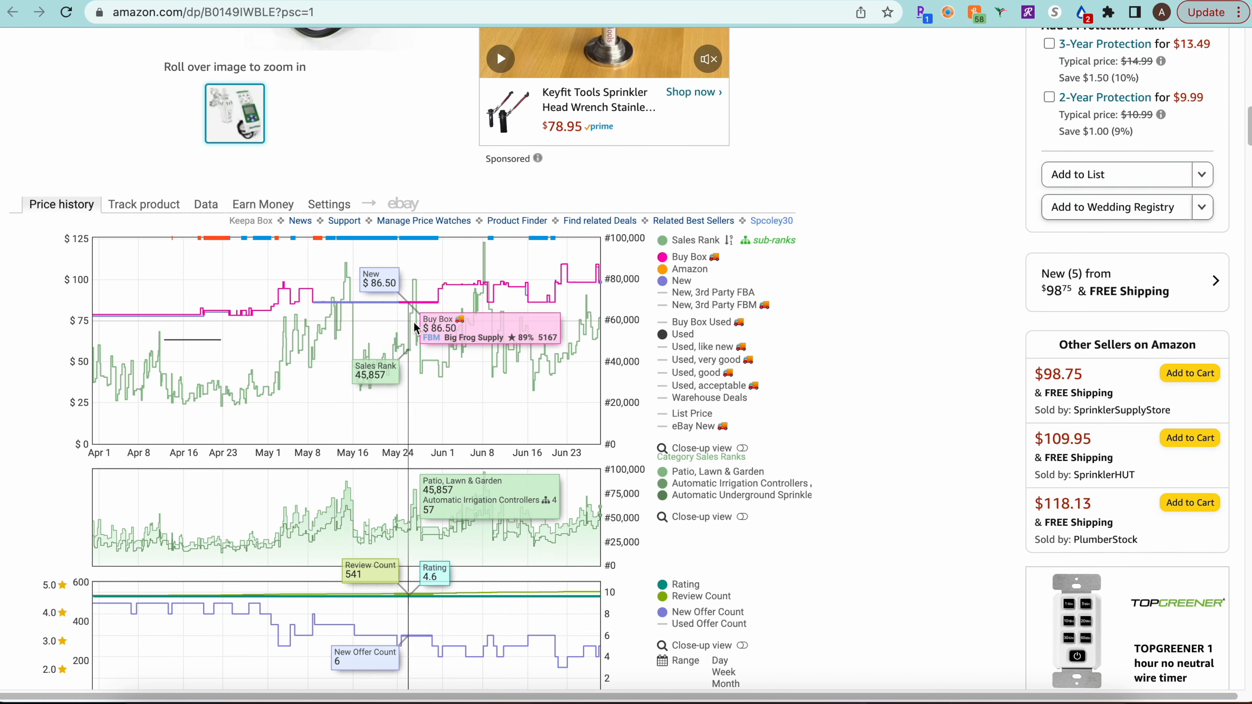
pyautogui.scroll(-3, 301, 345)
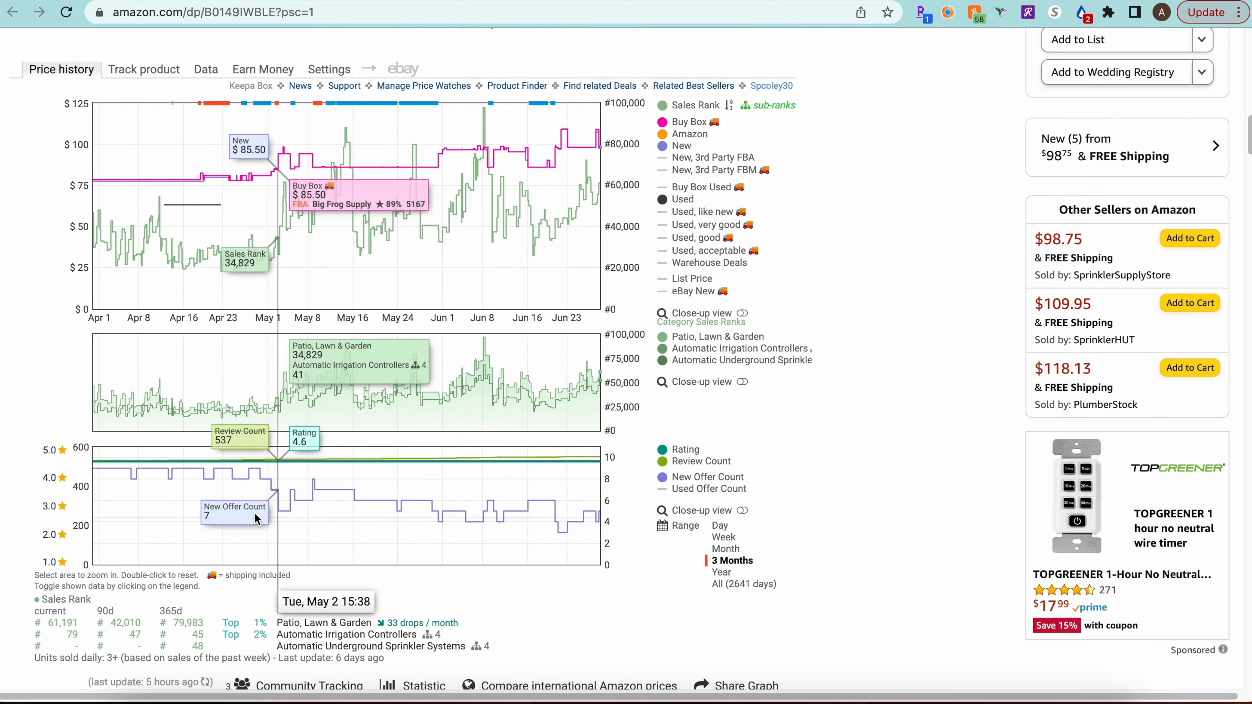
# Recheck the Rain Bird WR2-RFC listing's Keepa offer count history and search Google for its product title from SellerAmp.
pyautogui.scroll(10, 840, 471)
pyautogui.scroll(-10, 840, 466)
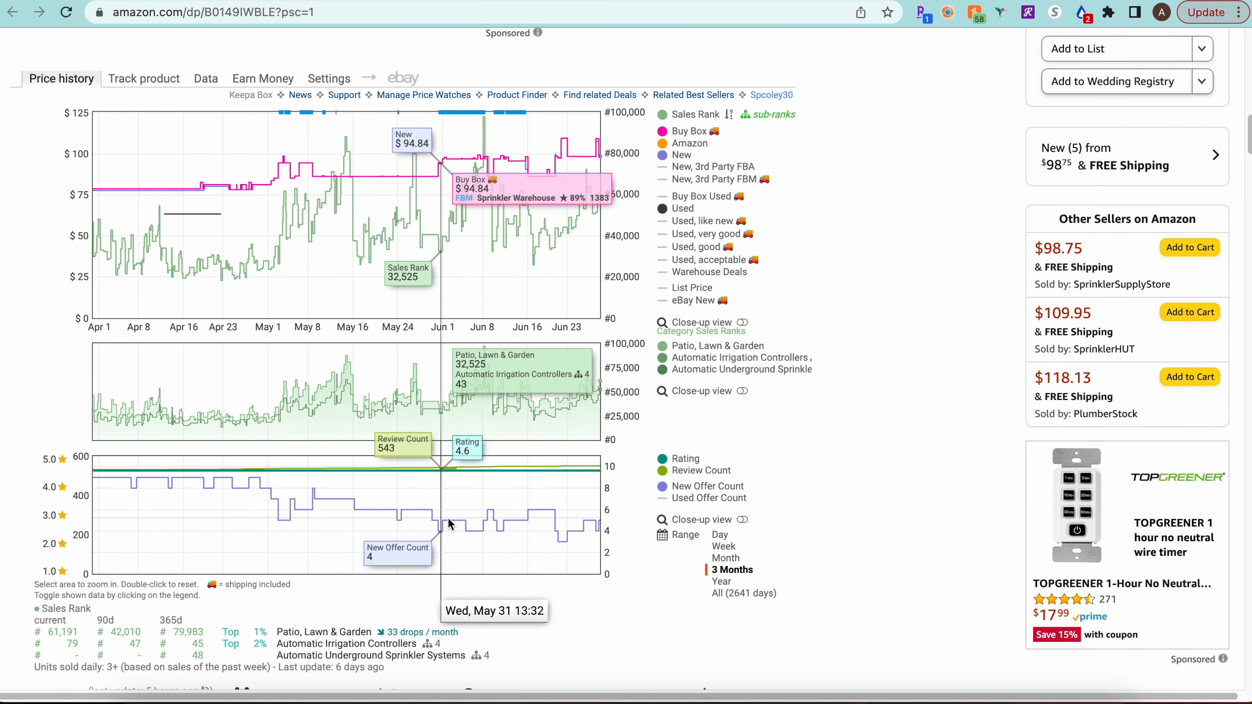
pyautogui.scroll(1, 807, 547)
pyautogui.scroll(10, 807, 539)
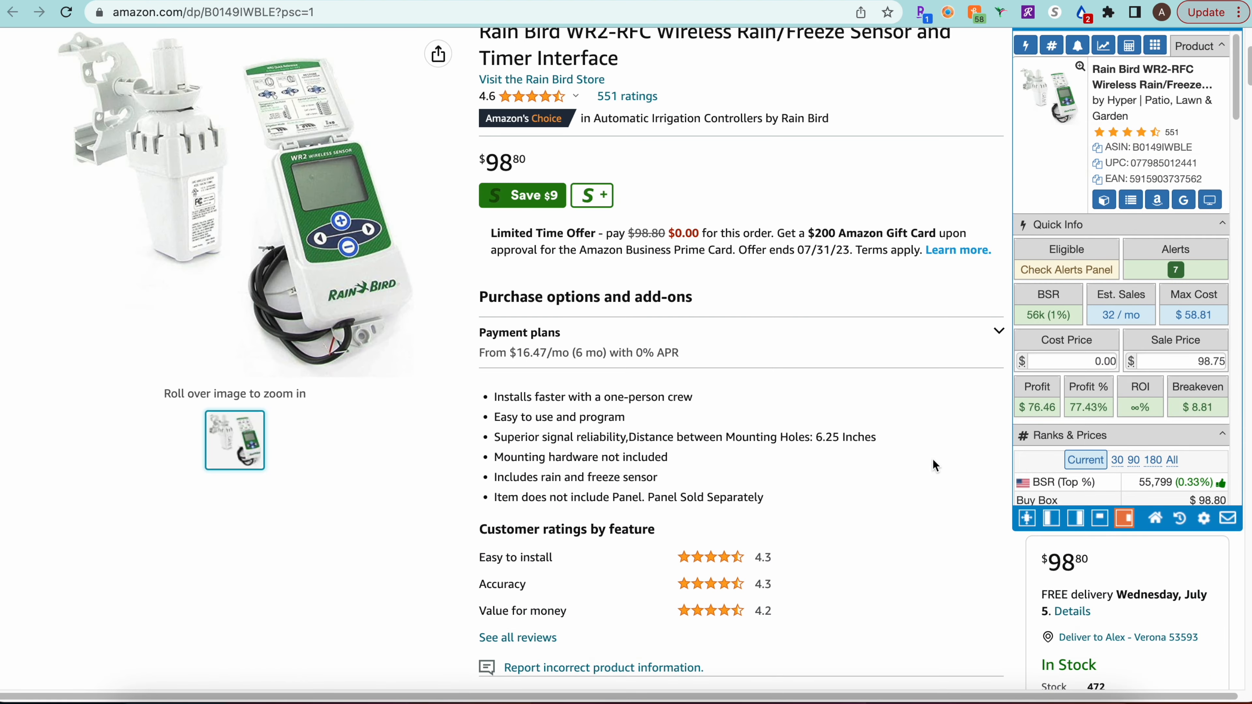
pyautogui.click(1183, 230)
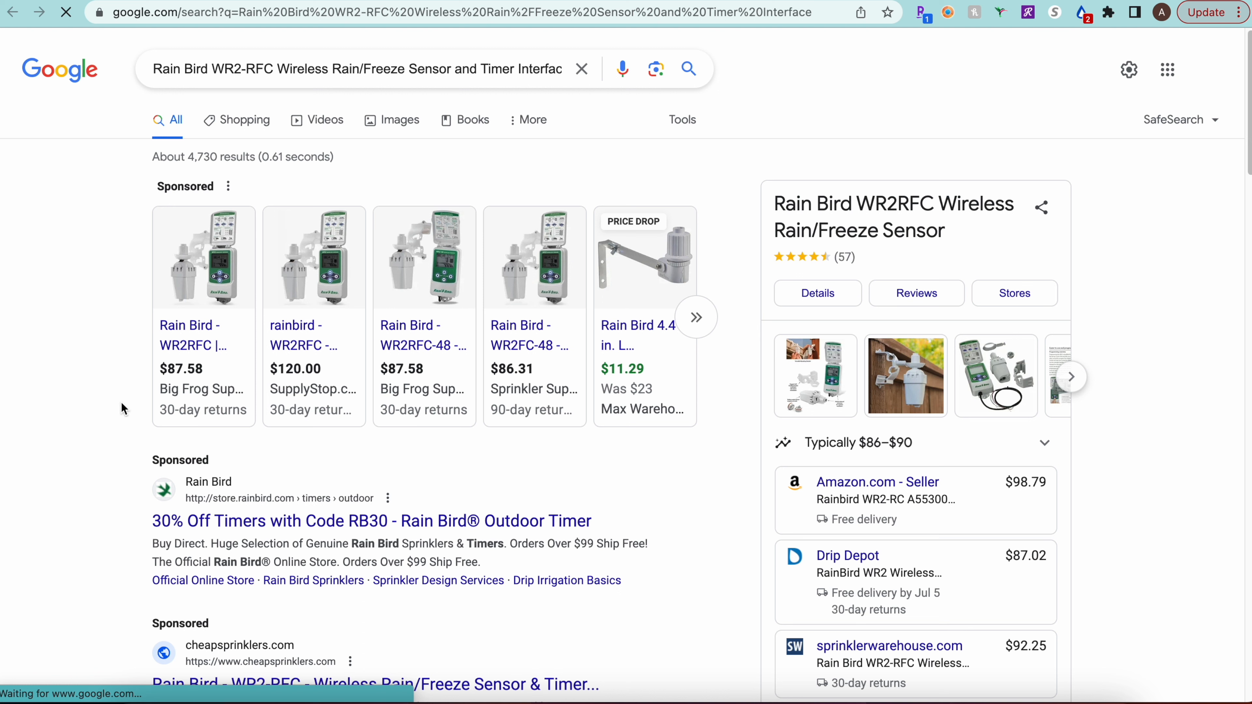
# Expand the sponsored product offers and compare retailers' prices for the Rain Bird WR2-RFC in the Google results.
pyautogui.moveTo(190, 341)
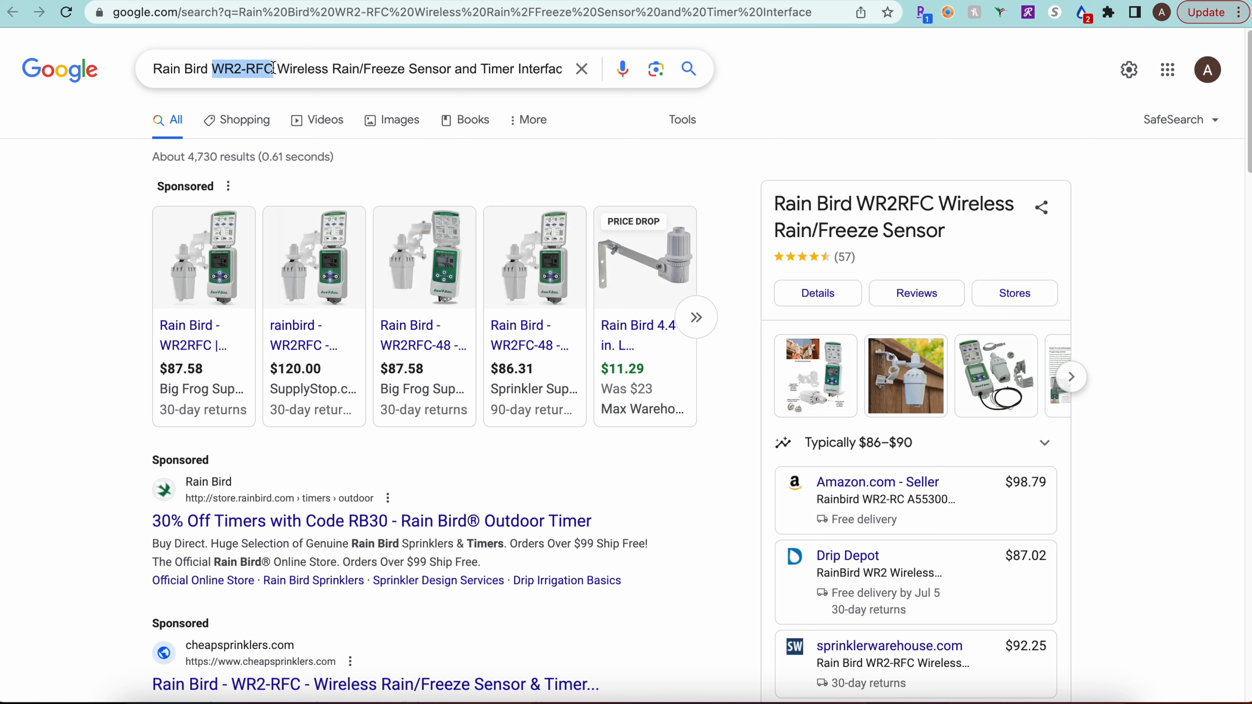
pyautogui.click(84, 286)
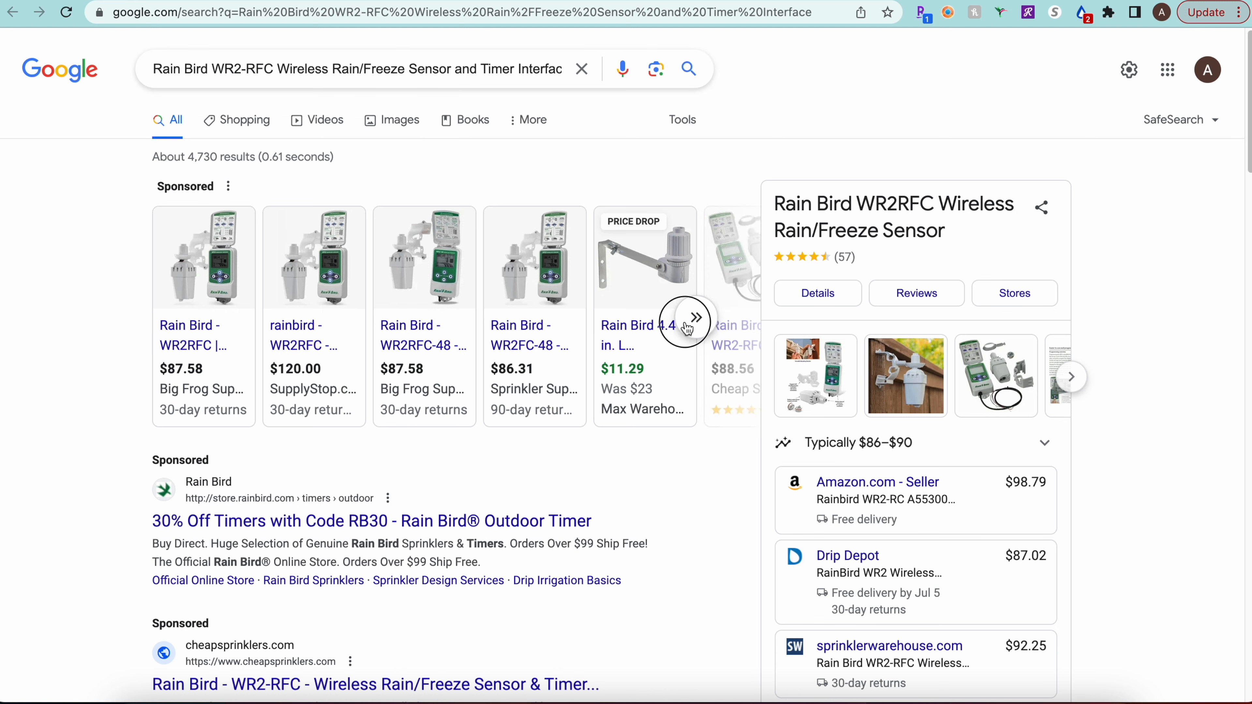
pyautogui.click(688, 329)
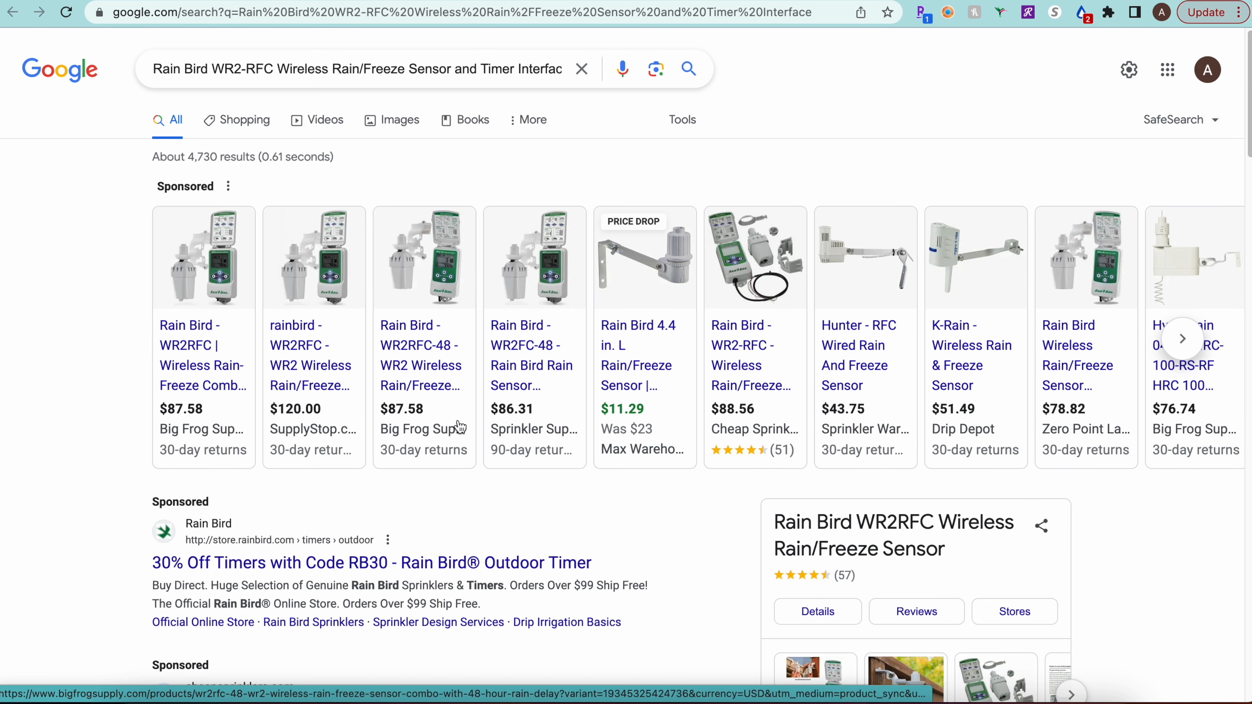
pyautogui.scroll(-8, 265, 408)
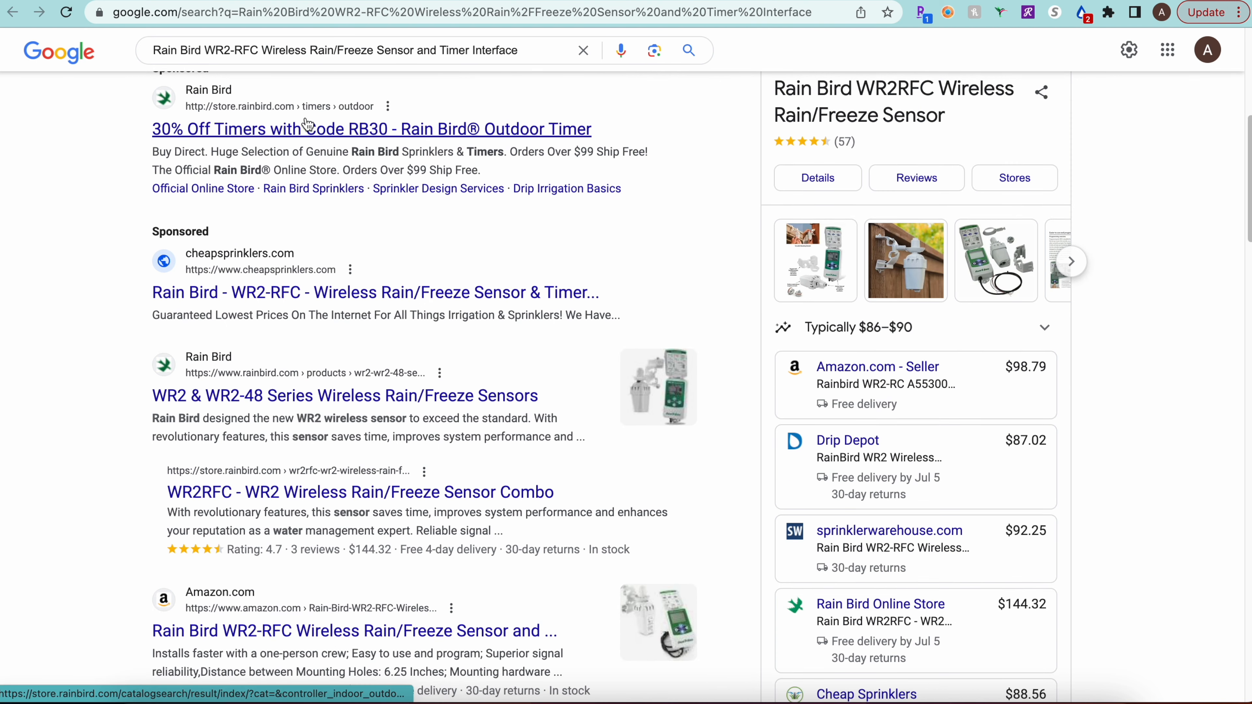
pyautogui.scroll(7, 212, 108)
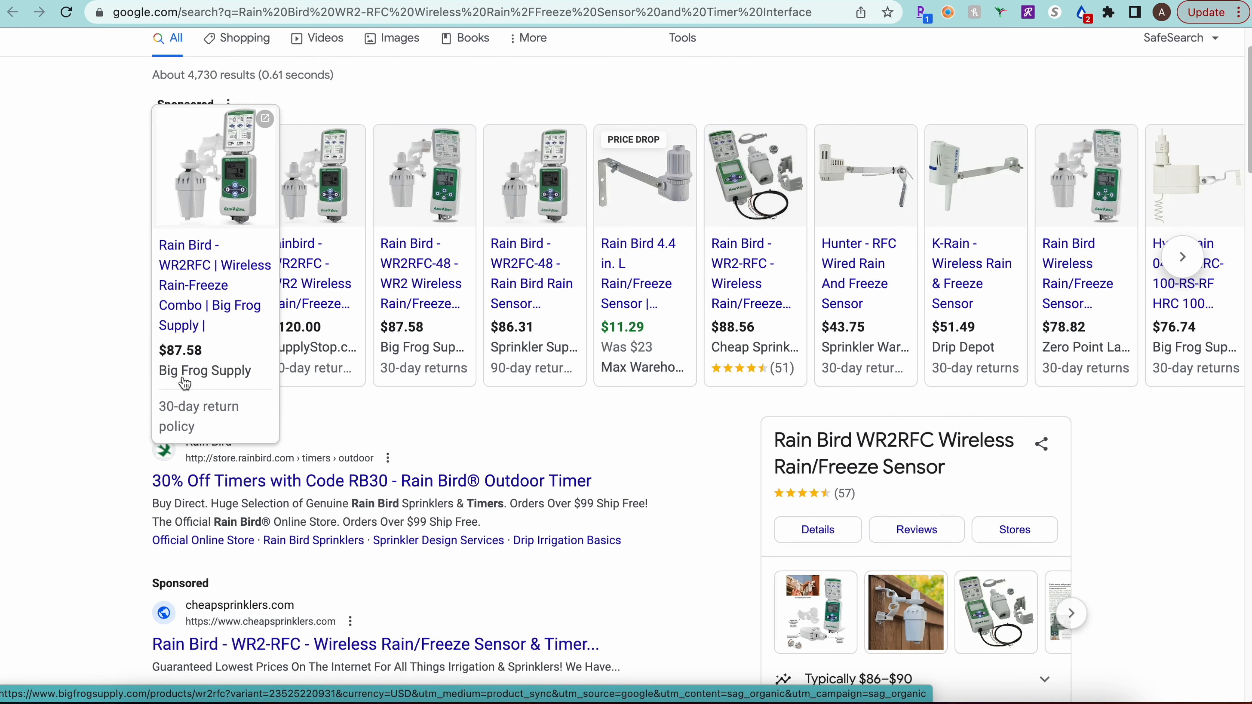
pyautogui.scroll(2, 185, 384)
pyautogui.scroll(-9, 88, 260)
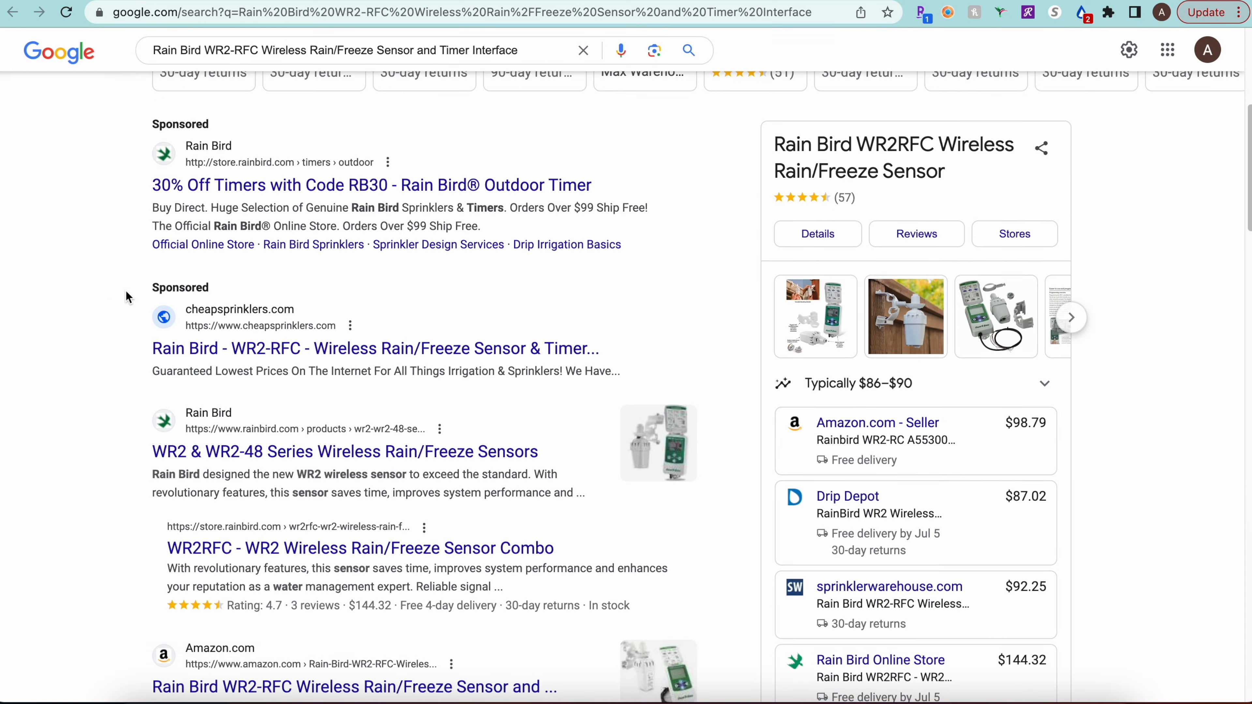
pyautogui.scroll(-3, 173, 271)
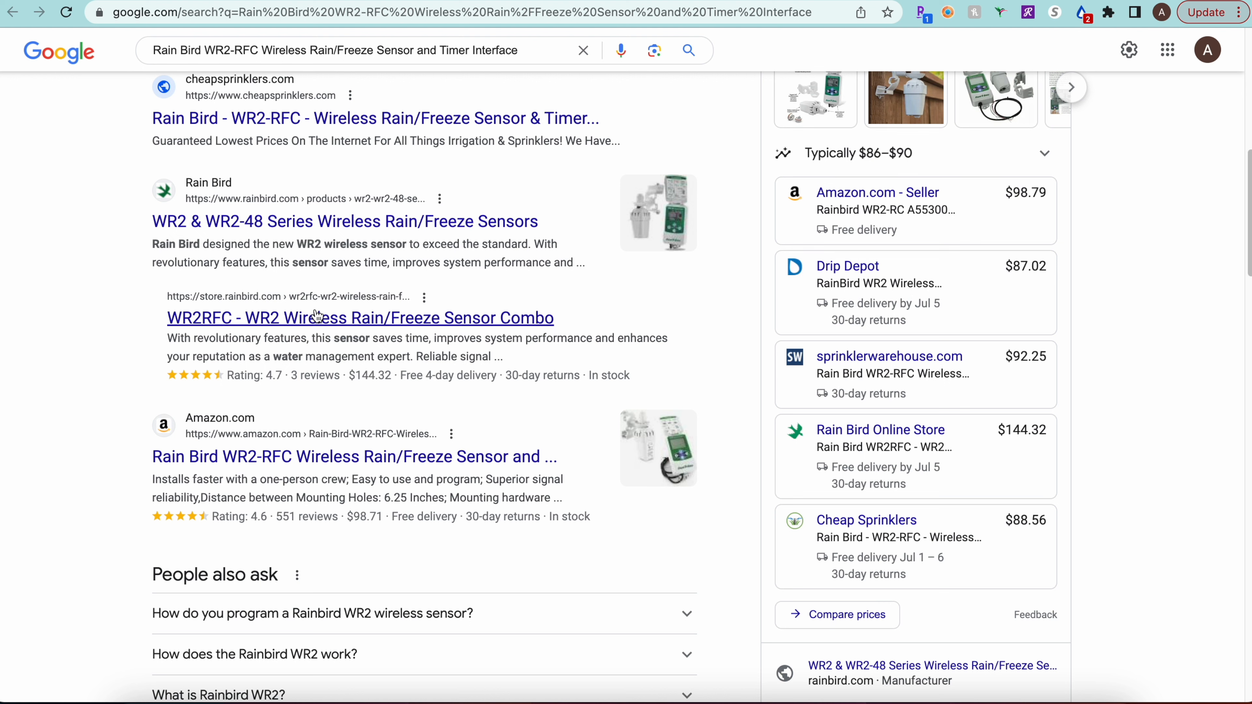
# Open the Rain Bird store's WR2RFC Wireless Rain/Freeze Sensor Combo page in a new tab and look through the remaining Google results before switching to it.
pyautogui.rightClick(313, 326)
pyautogui.press('Escape')
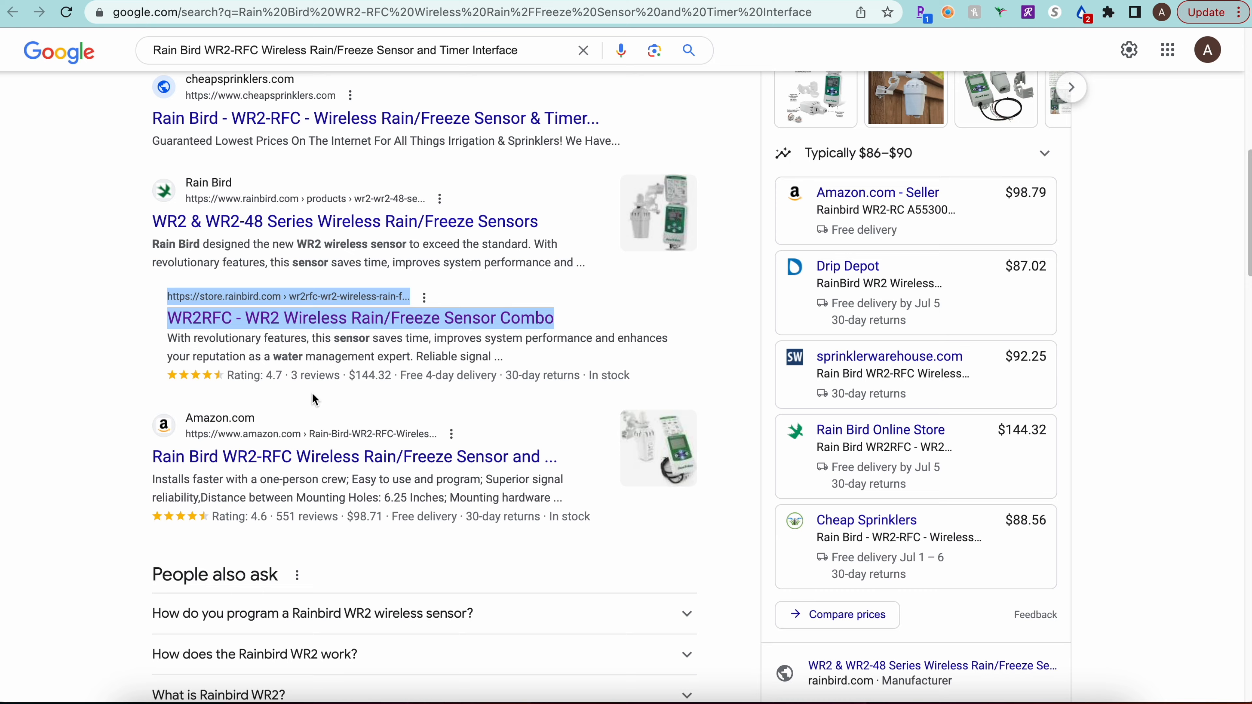
pyautogui.scroll(-10, 90, 321)
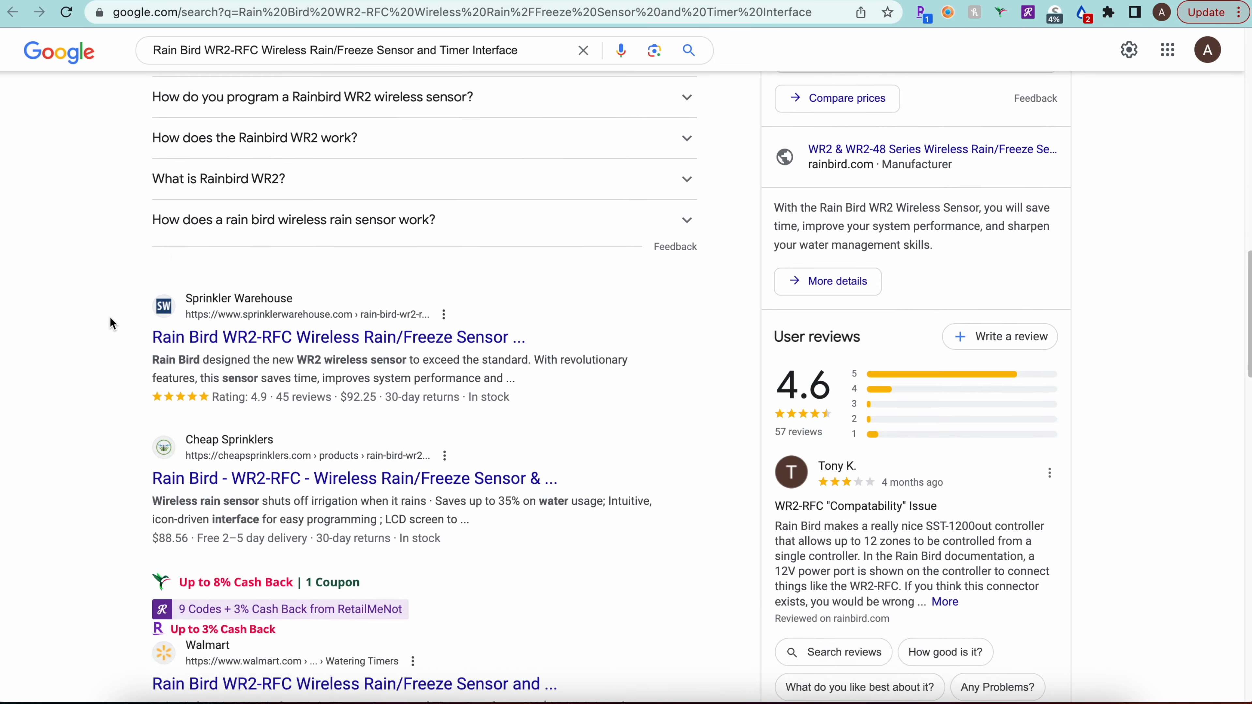
pyautogui.scroll(-2, 120, 322)
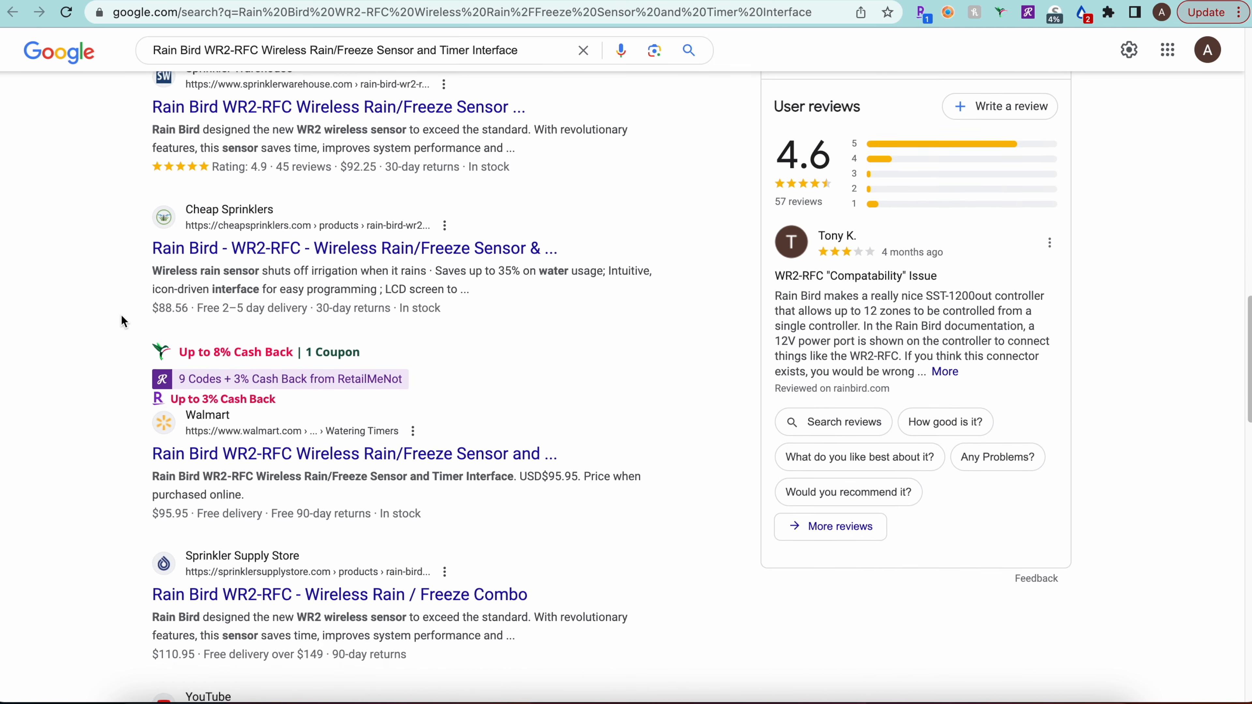
pyautogui.scroll(5, 528, 50)
pyautogui.click(717, 2)
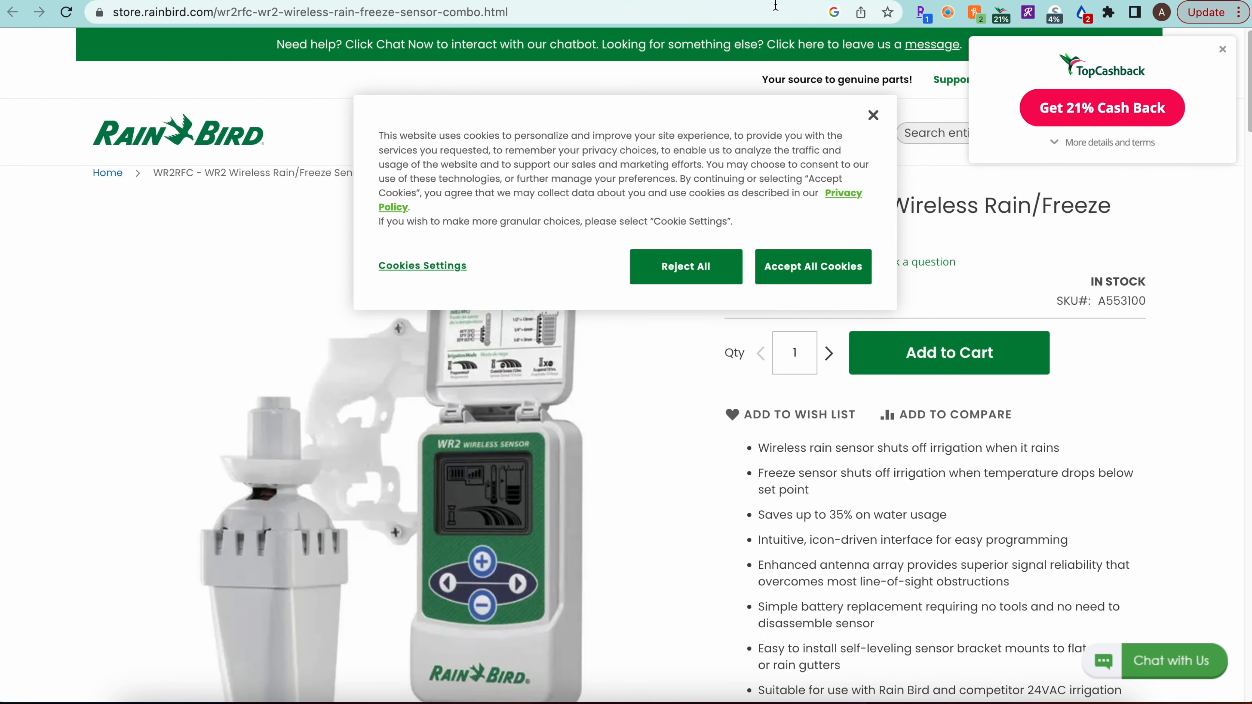
# Dismiss the cookie notice and the TopCashback offer on the Rain Bird store page and review the sensor's price and details.
pyautogui.click(873, 119)
pyautogui.moveTo(728, 298); pyautogui.dragTo(789, 387)
pyautogui.click(701, 414)
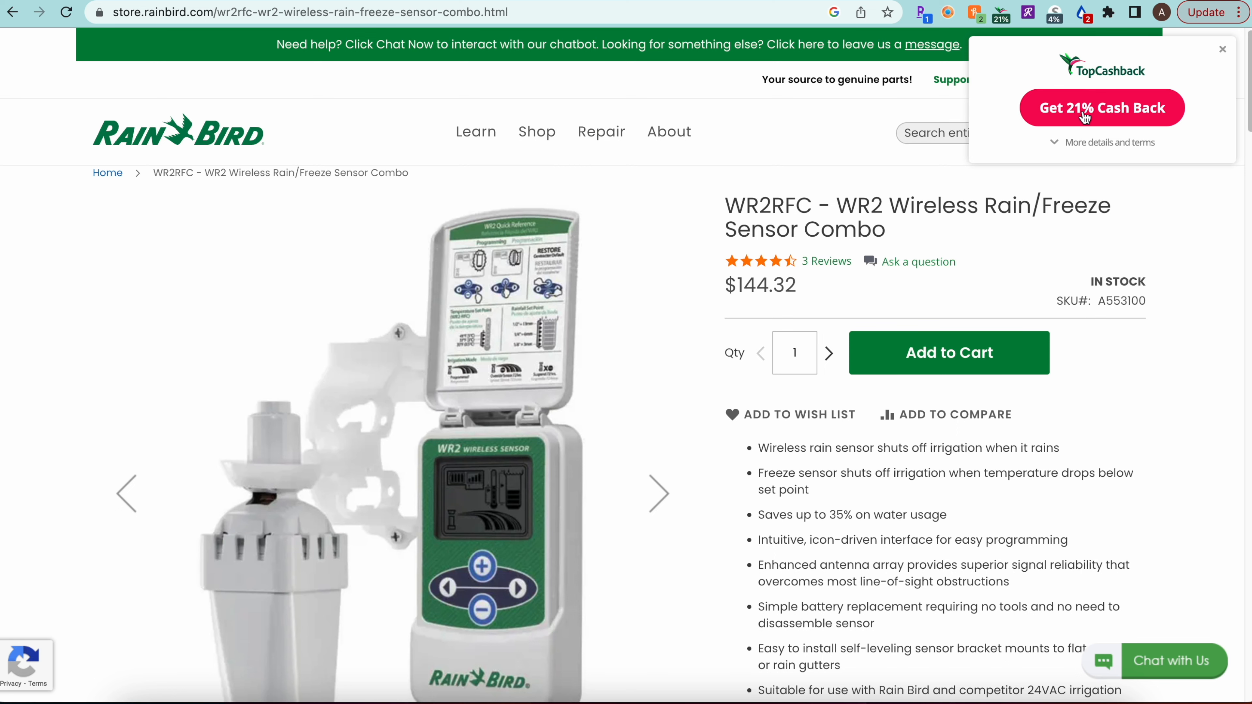
pyautogui.click(1222, 53)
pyautogui.scroll(-1, 902, 274)
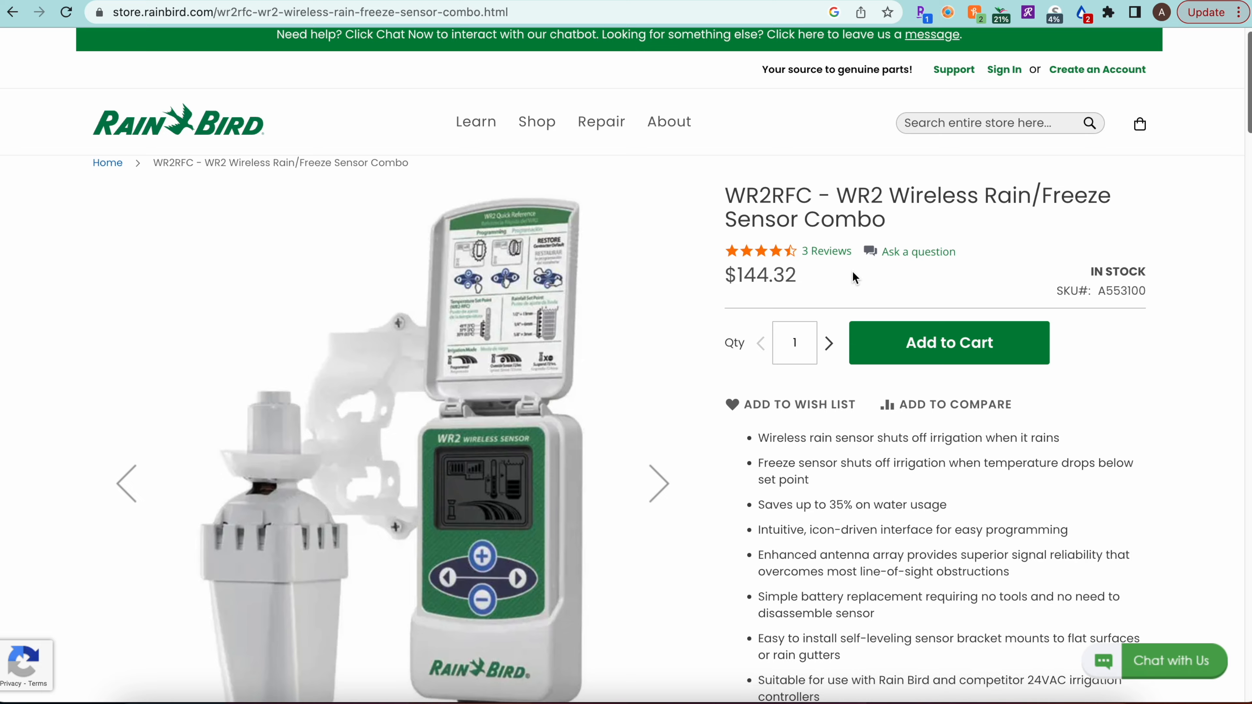
pyautogui.scroll(-10, 846, 274)
pyautogui.scroll(10, 852, 296)
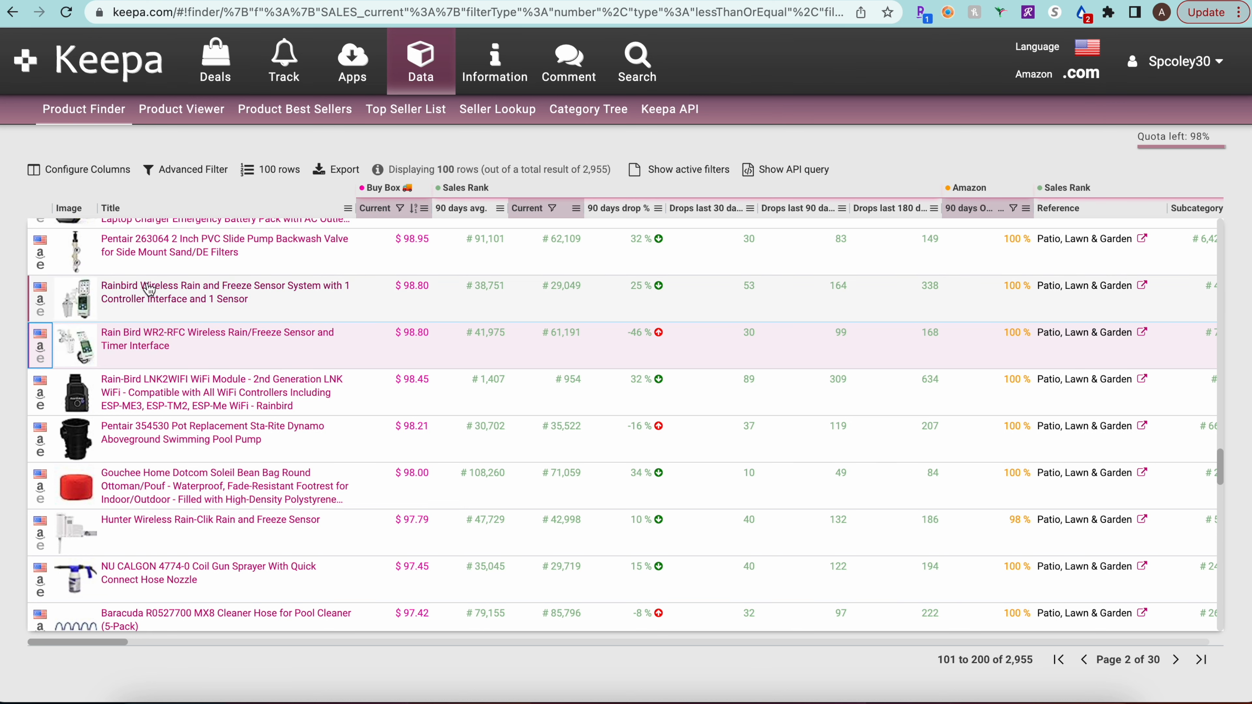
# Return to the Keepa results and open the Pentair 263064 2 Inch PVC Slide Pump Backwash Valve listing on Amazon.
pyautogui.scroll(2, 284, 329)
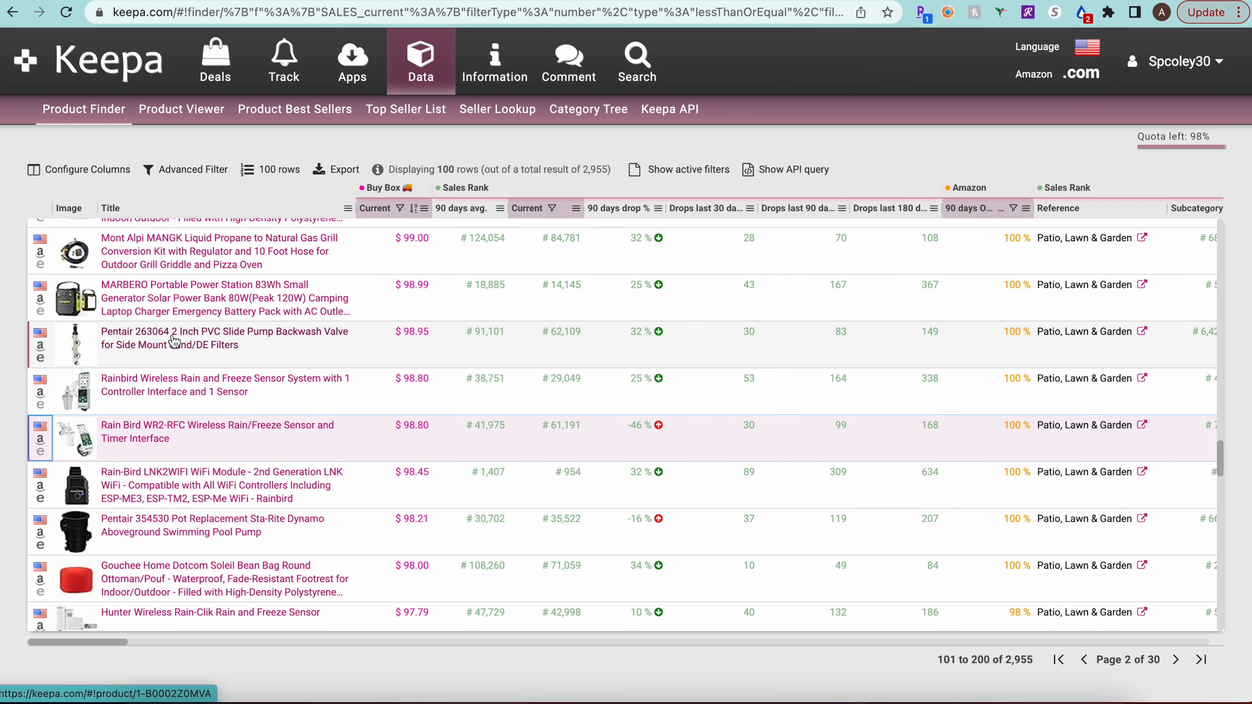
pyautogui.moveTo(77, 349)
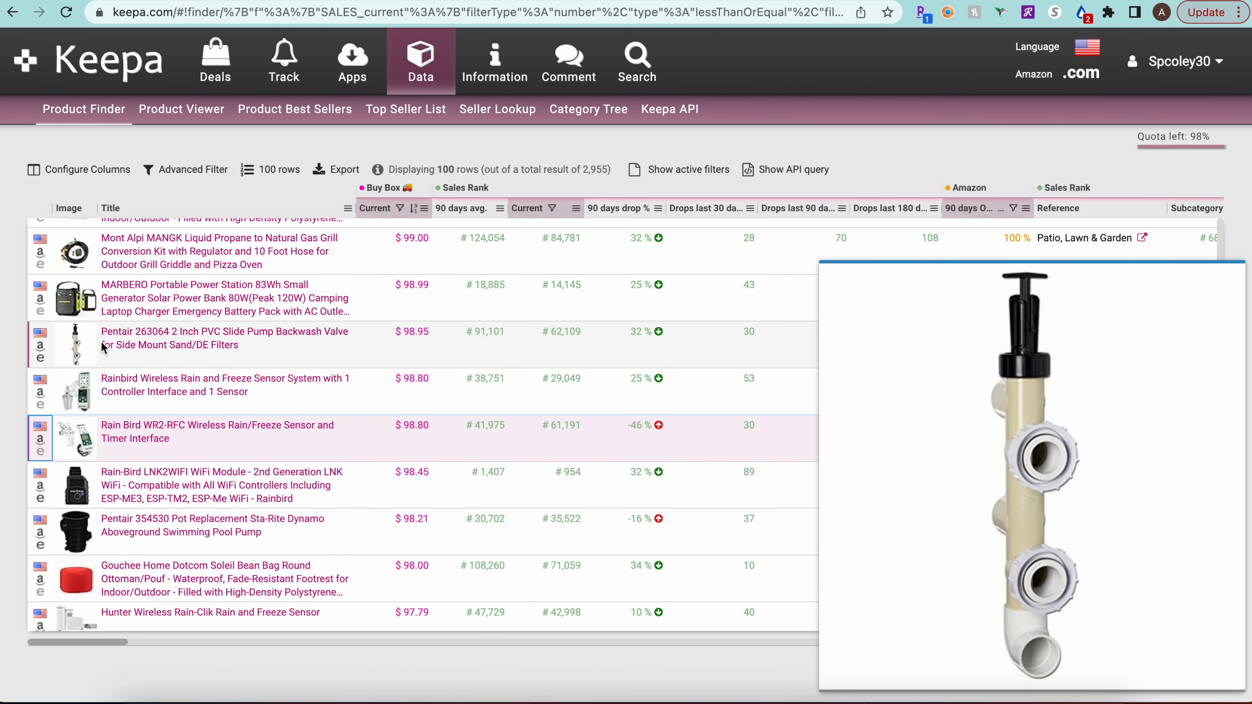
pyautogui.click(41, 349)
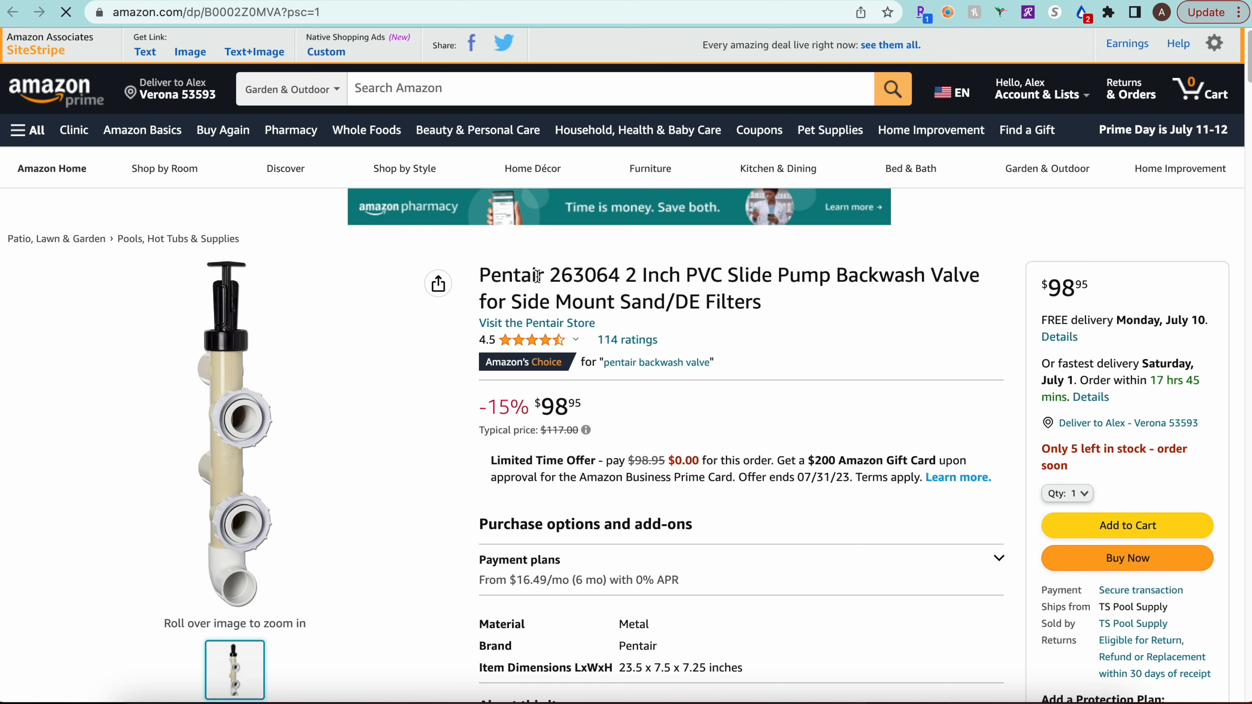
# Review the Pentair 263064 listing's SellerAmp figures and Keepa price and offer history, and search Google for its product title.
pyautogui.moveTo(495, 276); pyautogui.dragTo(641, 276)
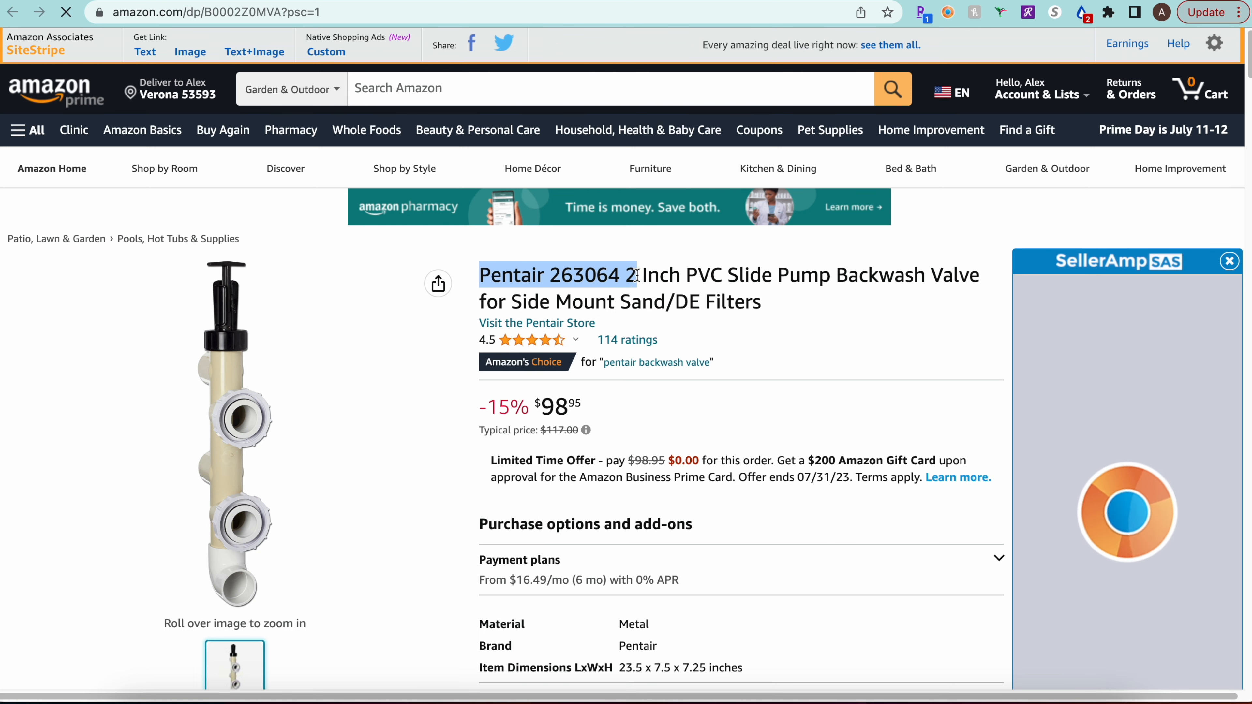
pyautogui.click(741, 427)
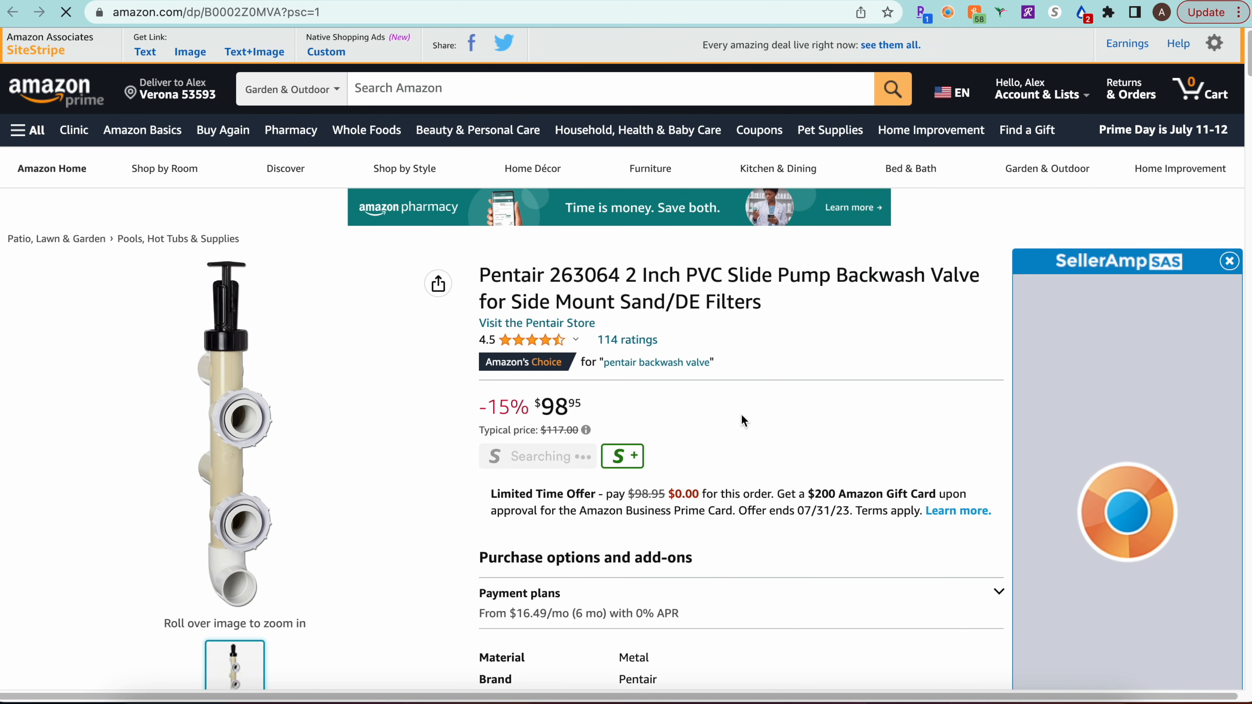
pyautogui.scroll(-1, 741, 413)
pyautogui.scroll(-3, 748, 412)
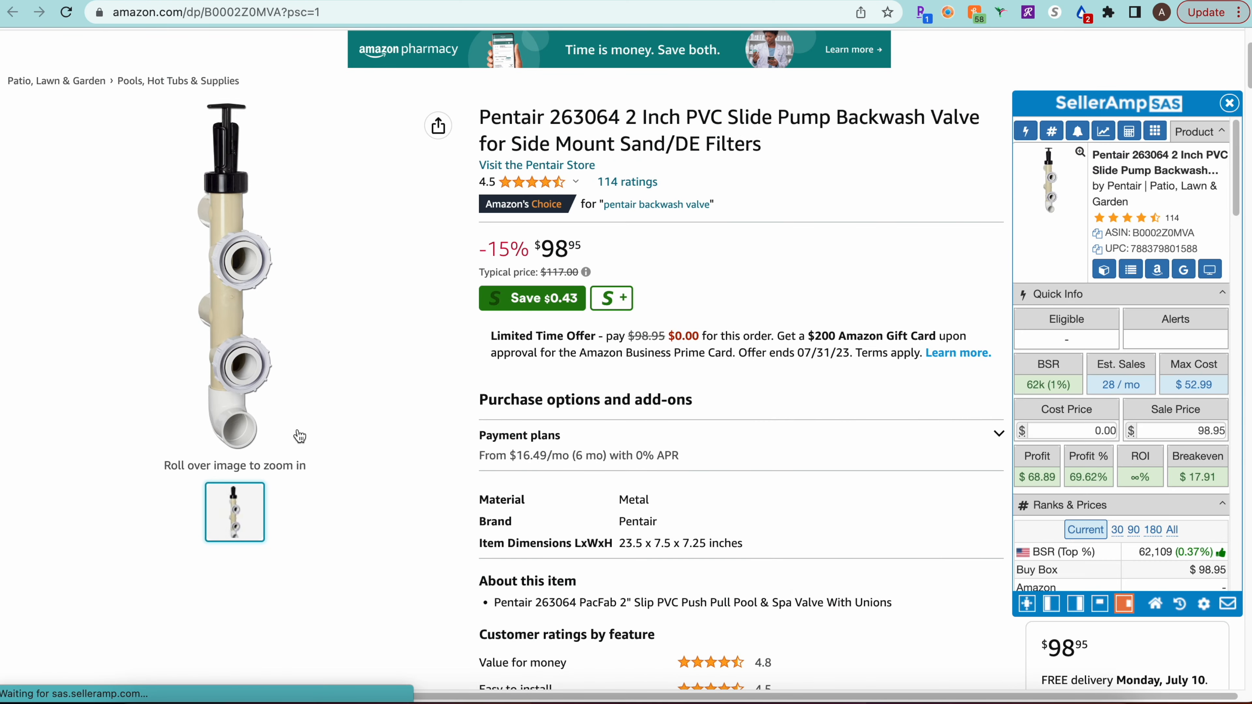
pyautogui.moveTo(1179, 340)
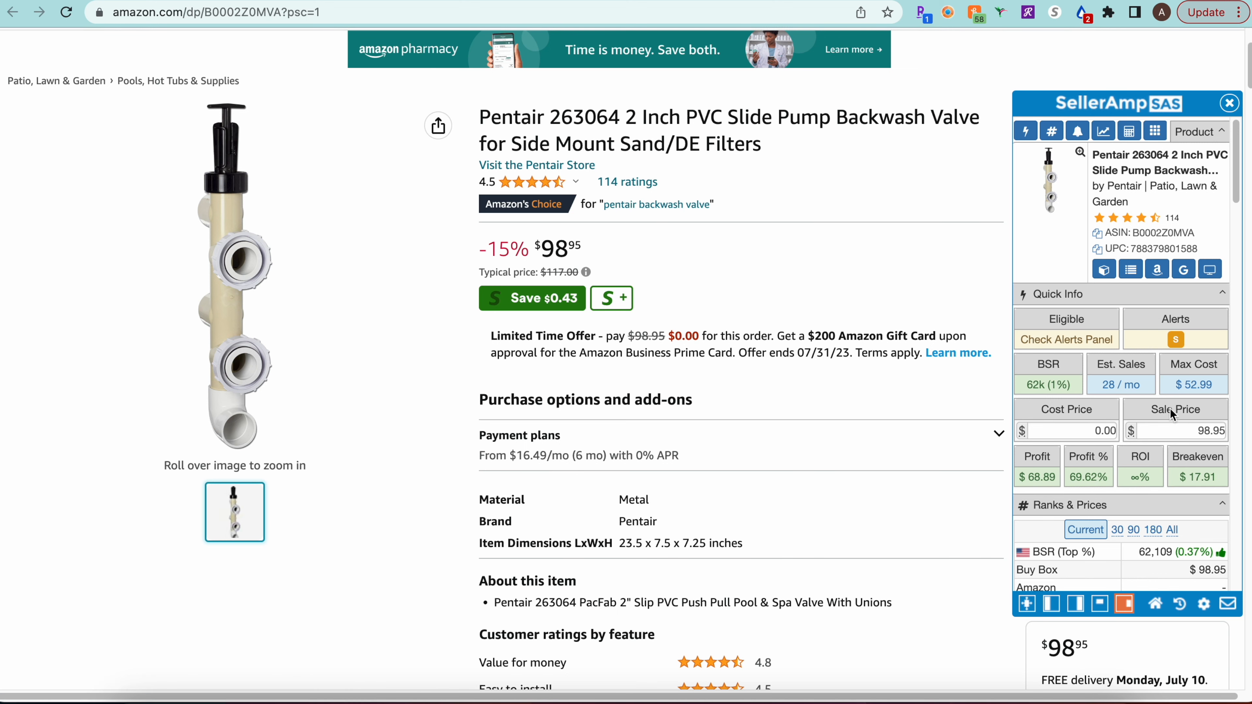
pyautogui.scroll(-8, 777, 384)
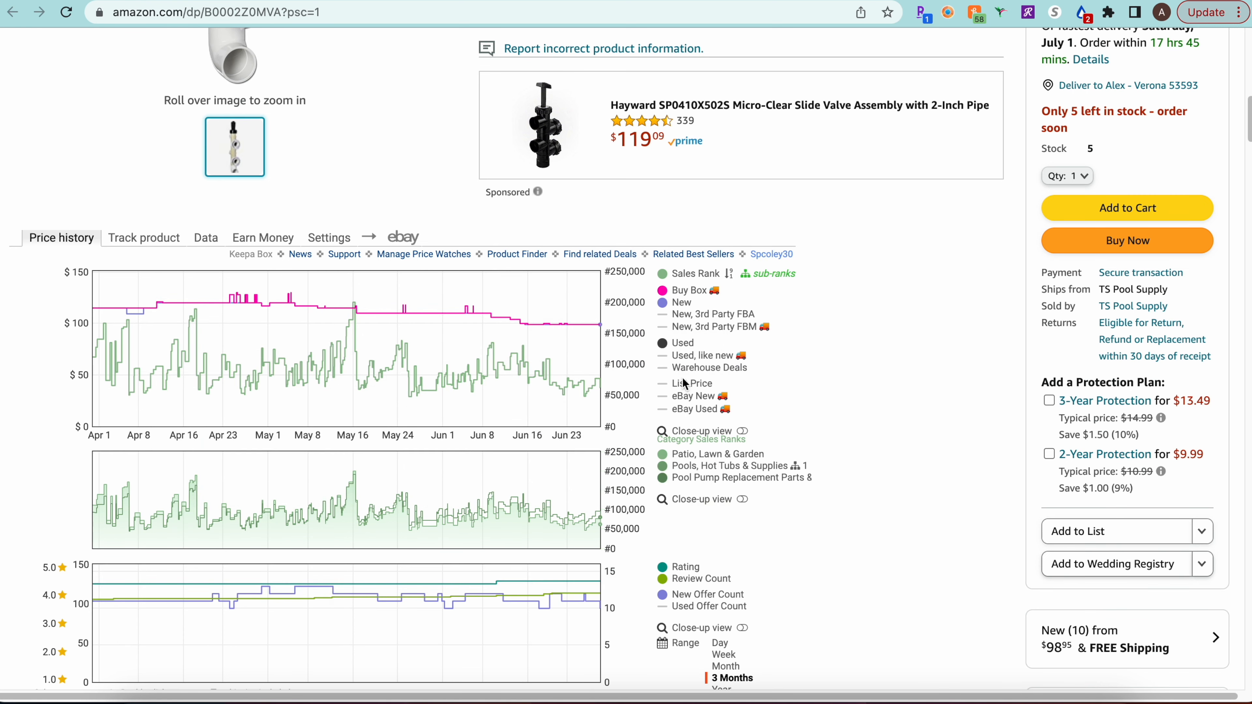
pyautogui.scroll(10, 685, 384)
pyautogui.scroll(-15, 655, 345)
pyautogui.scroll(6, 627, 304)
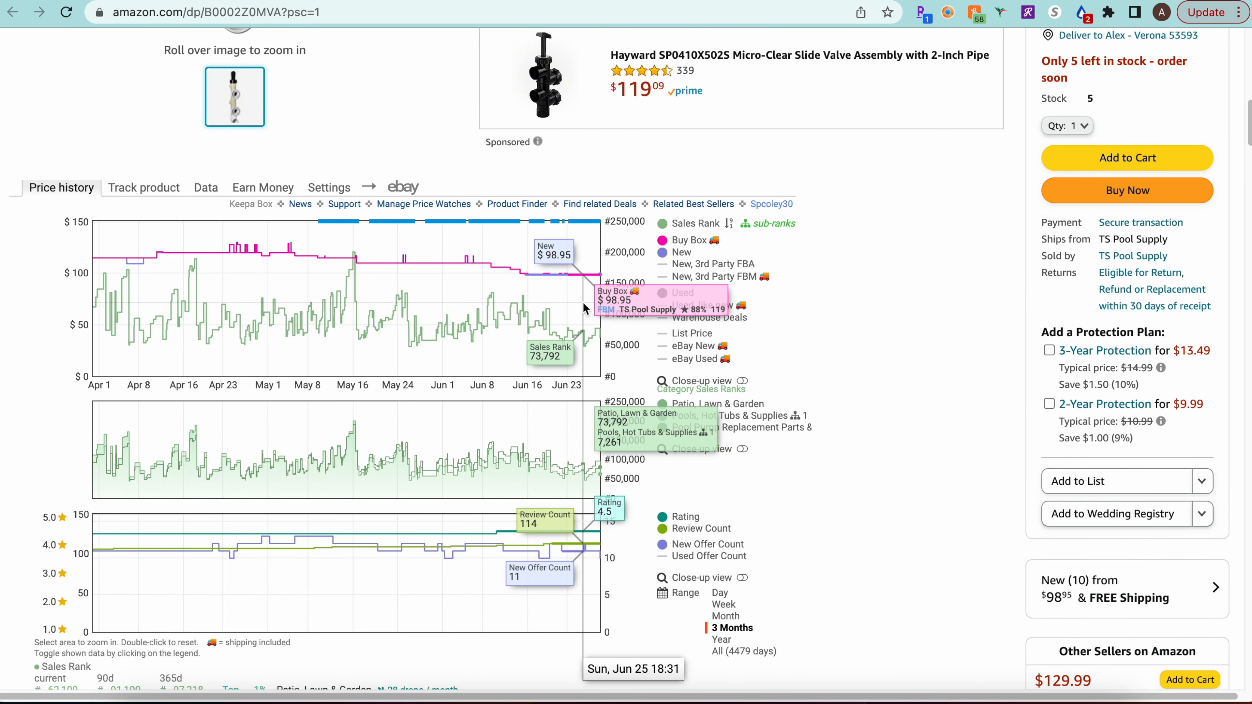
pyautogui.scroll(10, 584, 309)
pyautogui.click(1183, 355)
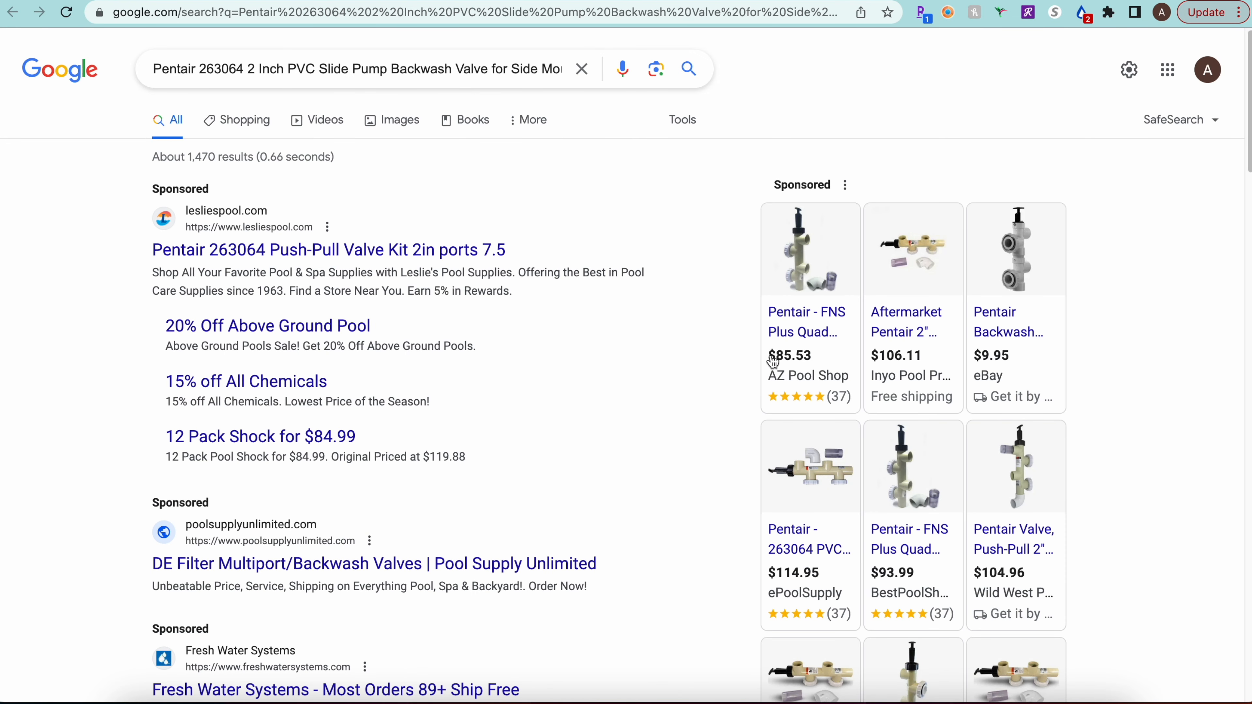
# Compare retailers' prices and stock for the Pentair 263064 valve in the Google results and return to its Amazon listing.
pyautogui.moveTo(805, 334)
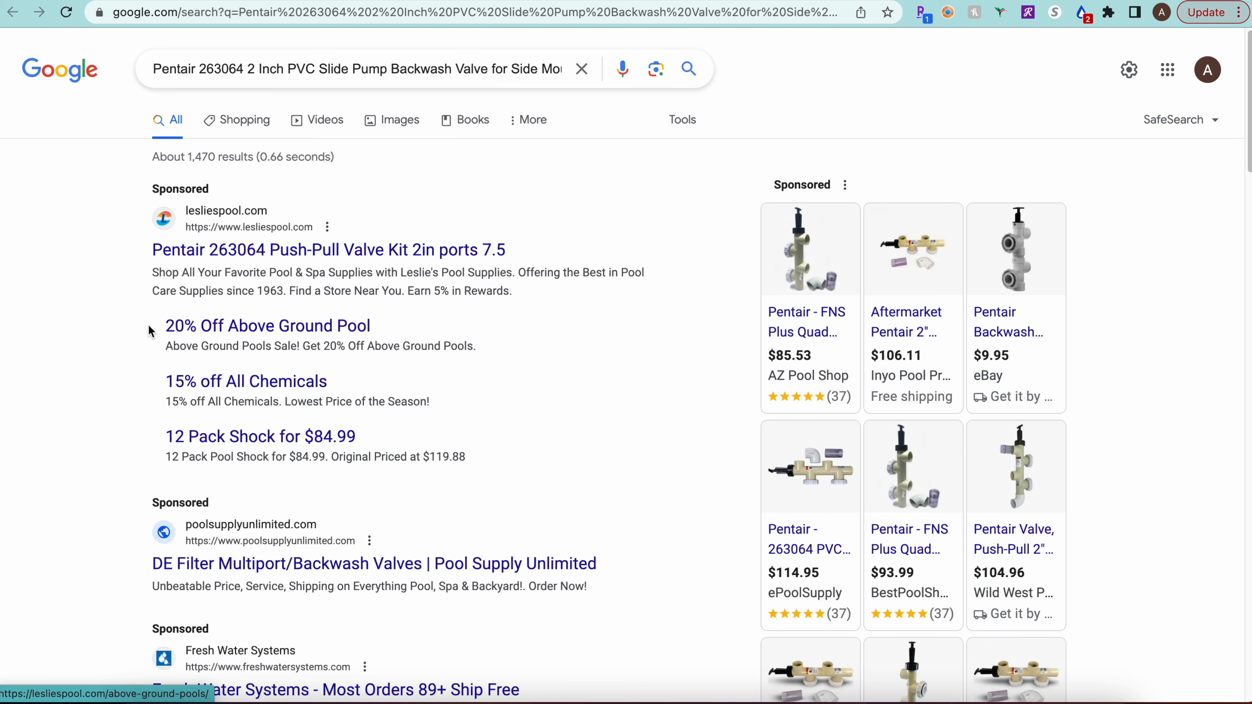
pyautogui.scroll(-3, 159, 314)
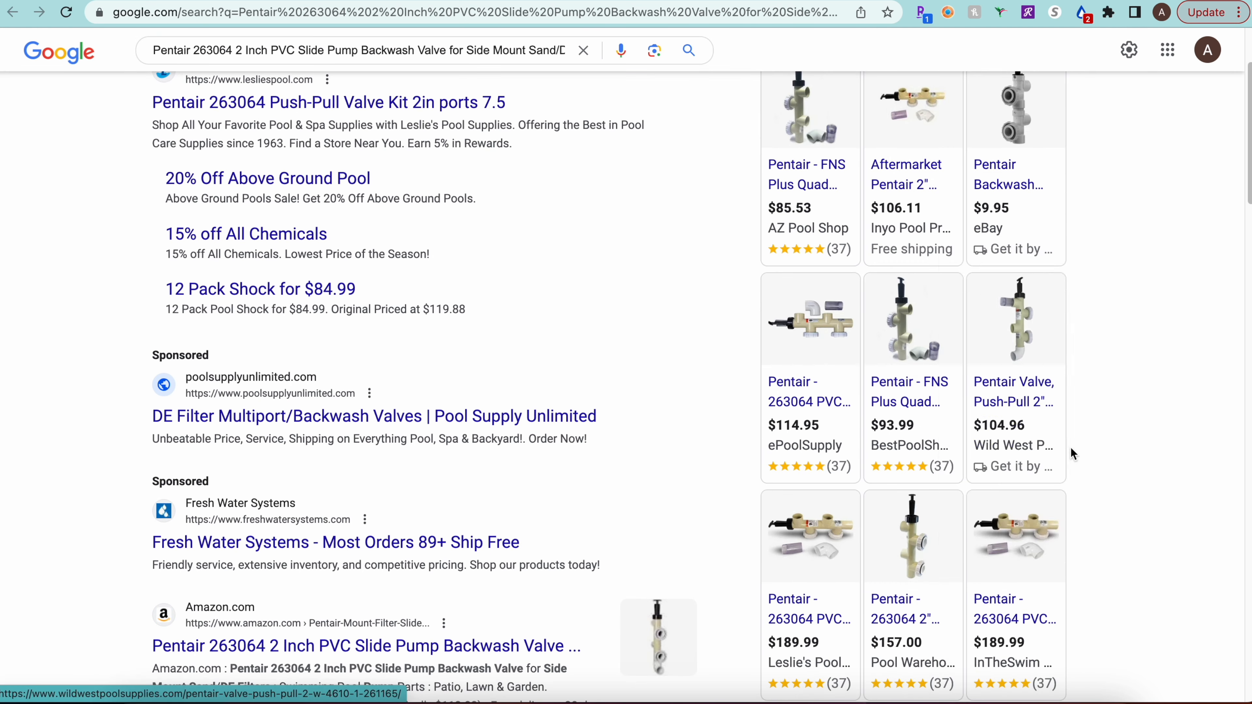
pyautogui.scroll(-3, 926, 496)
pyautogui.moveTo(932, 494)
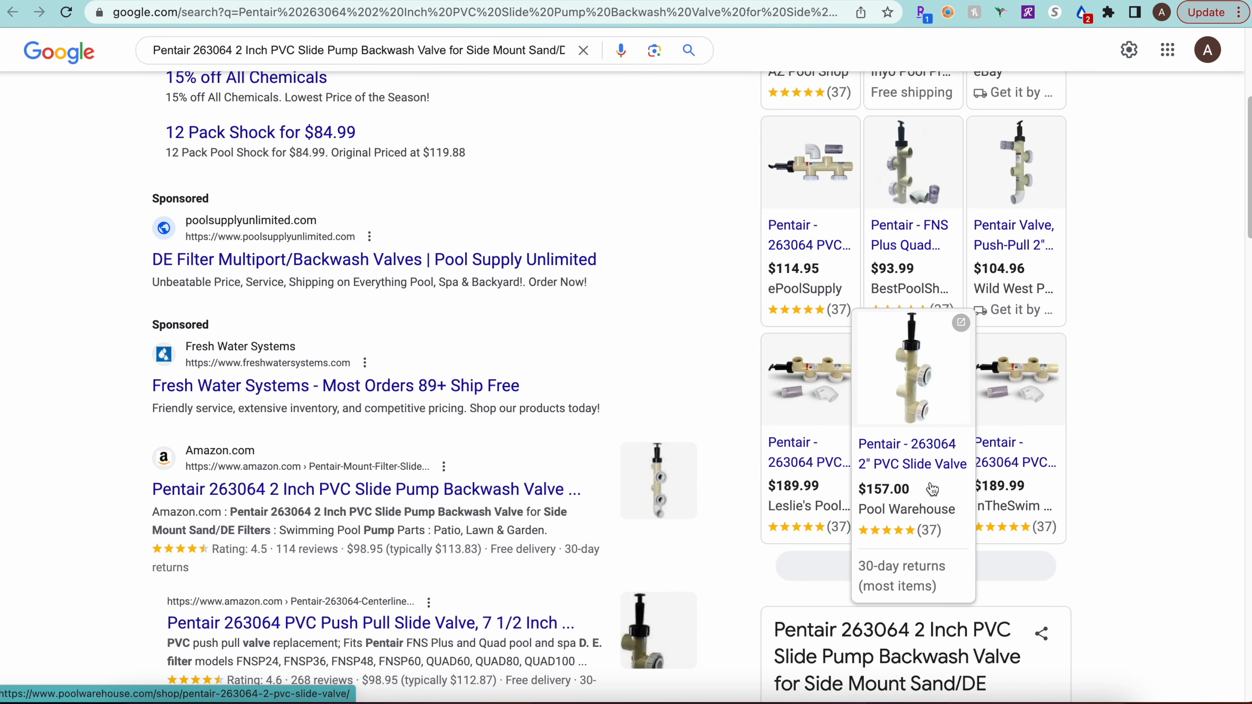
pyautogui.scroll(-10, 75, 291)
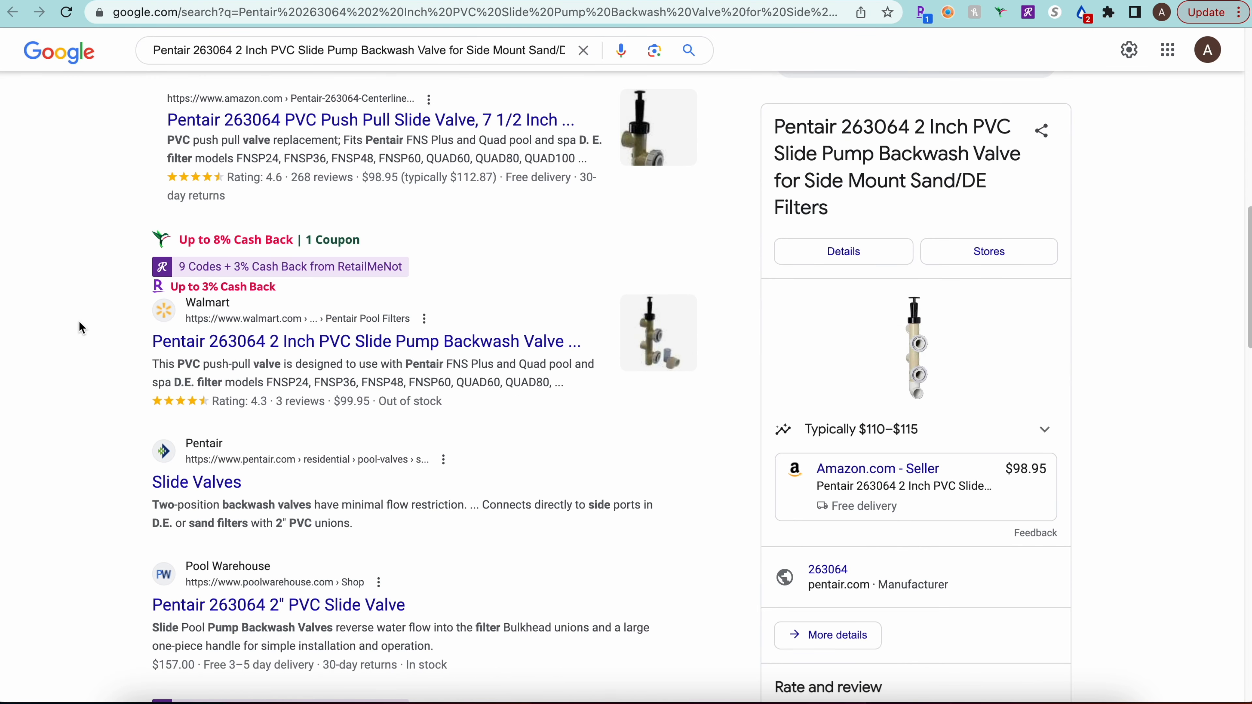
pyautogui.scroll(-6, 81, 328)
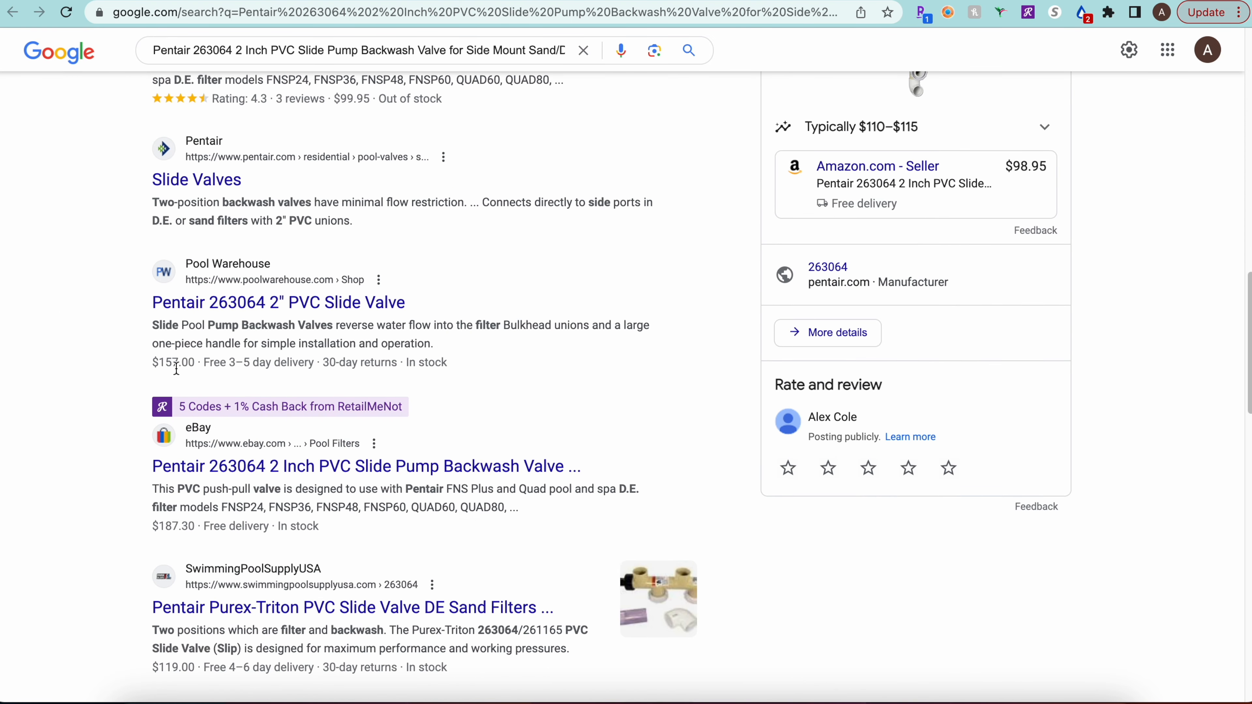
pyautogui.scroll(-8, 123, 331)
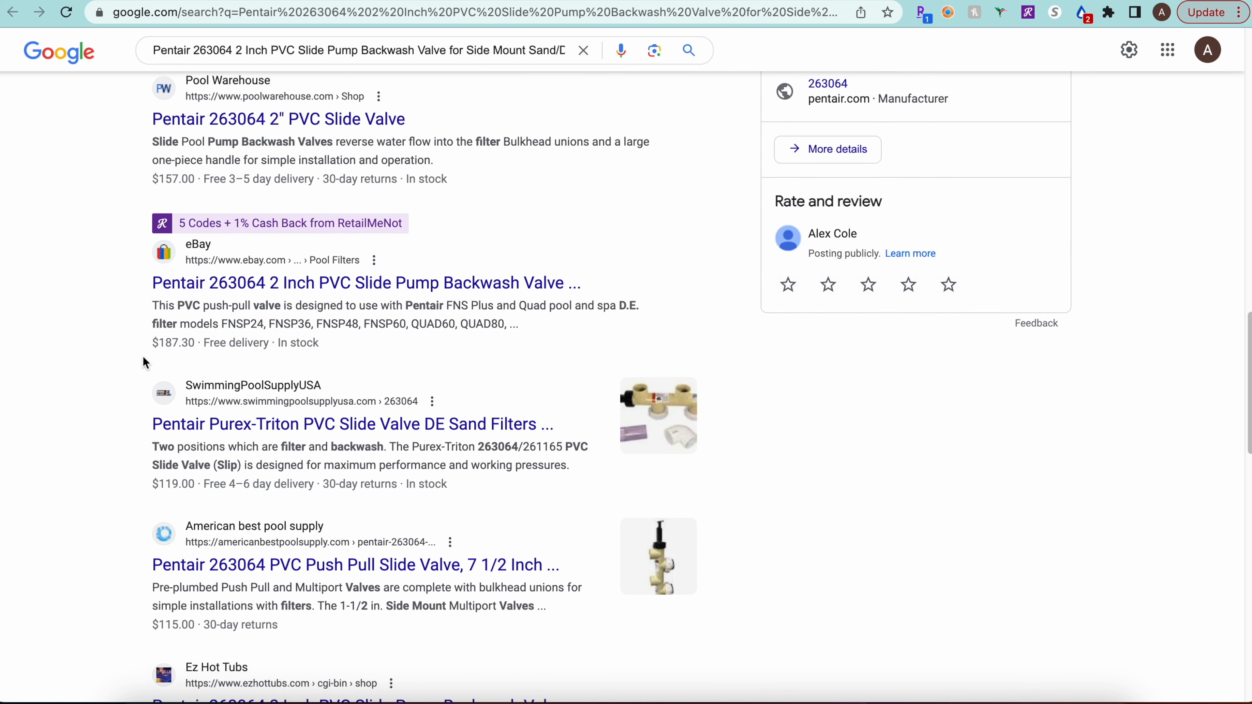
pyautogui.scroll(20, 113, 340)
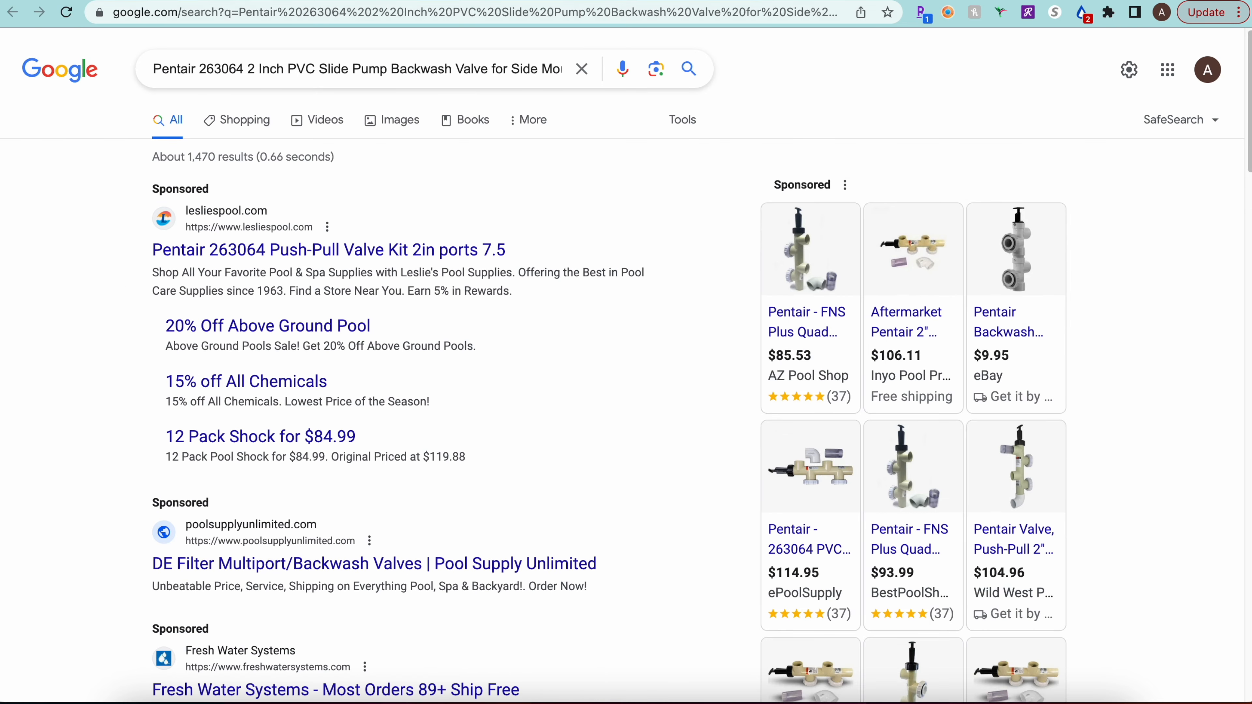
pyautogui.hotkey('ctrl', 'shift', 'Tab')
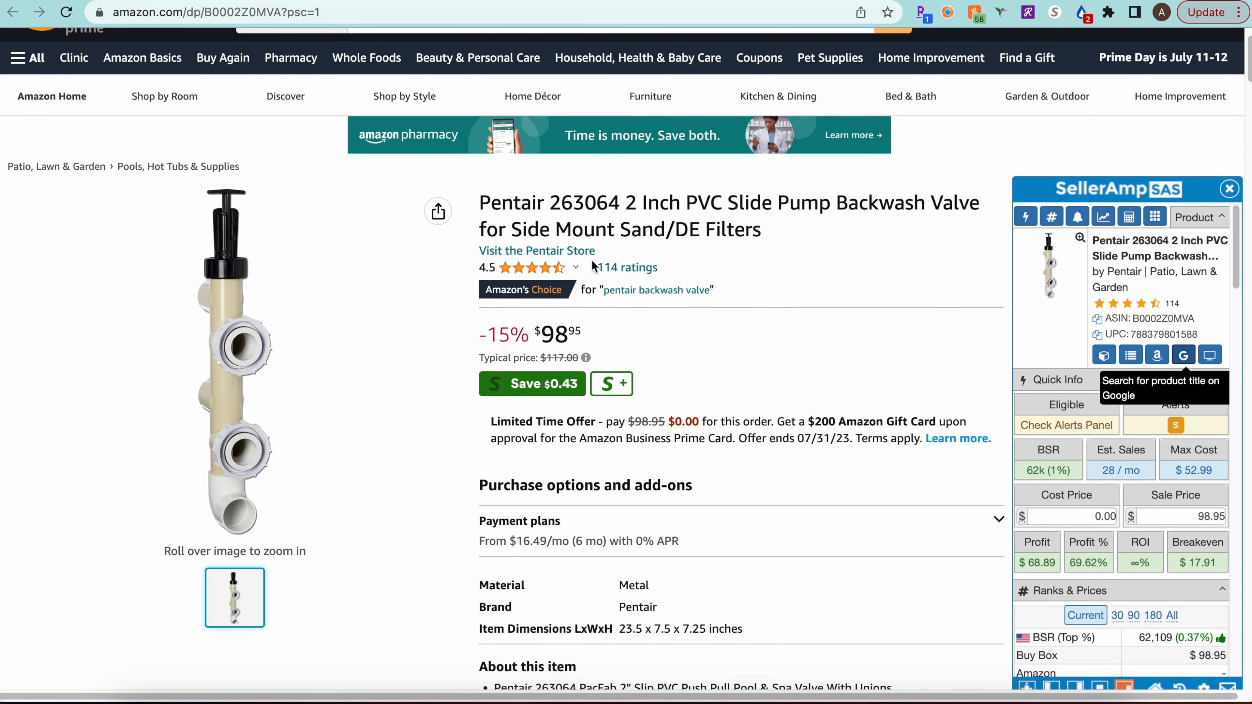
# Return to the Keepa Product Finder results, look through the rest of page 2 and load page 3.
pyautogui.hotkey('ctrl', 'Tab')
pyautogui.hotkey('ctrl', 'Tab')
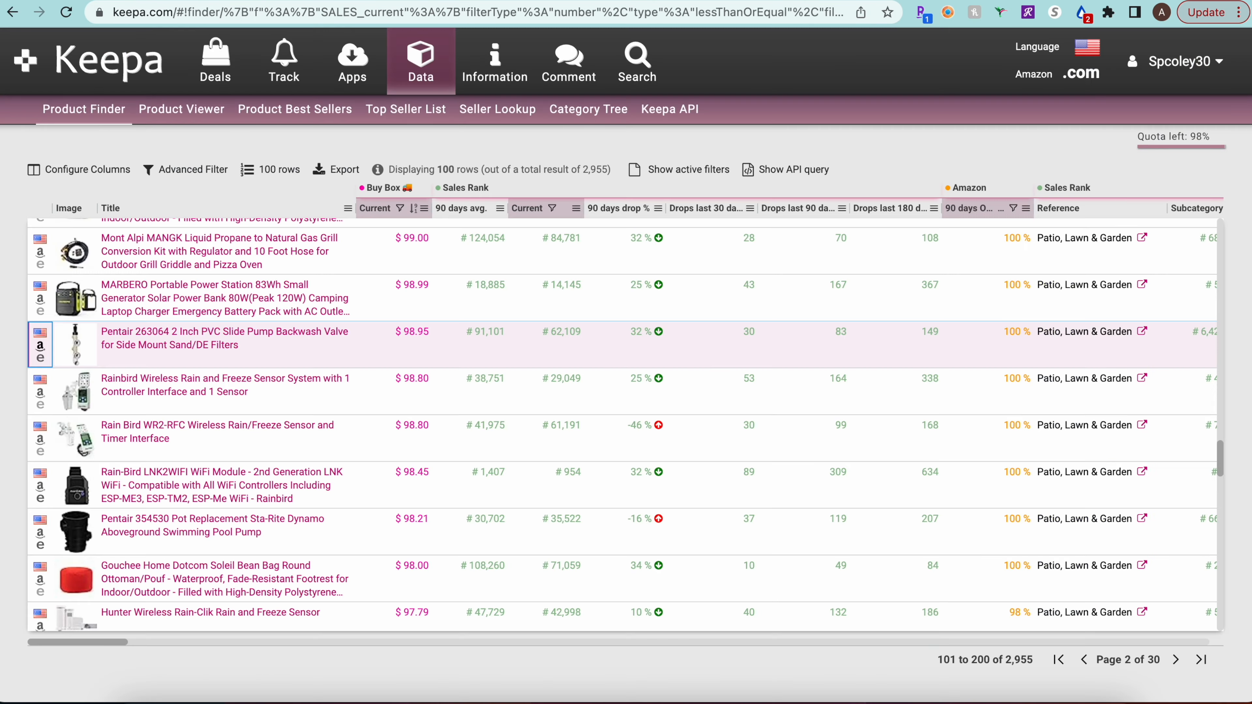
pyautogui.scroll(-15, 217, 359)
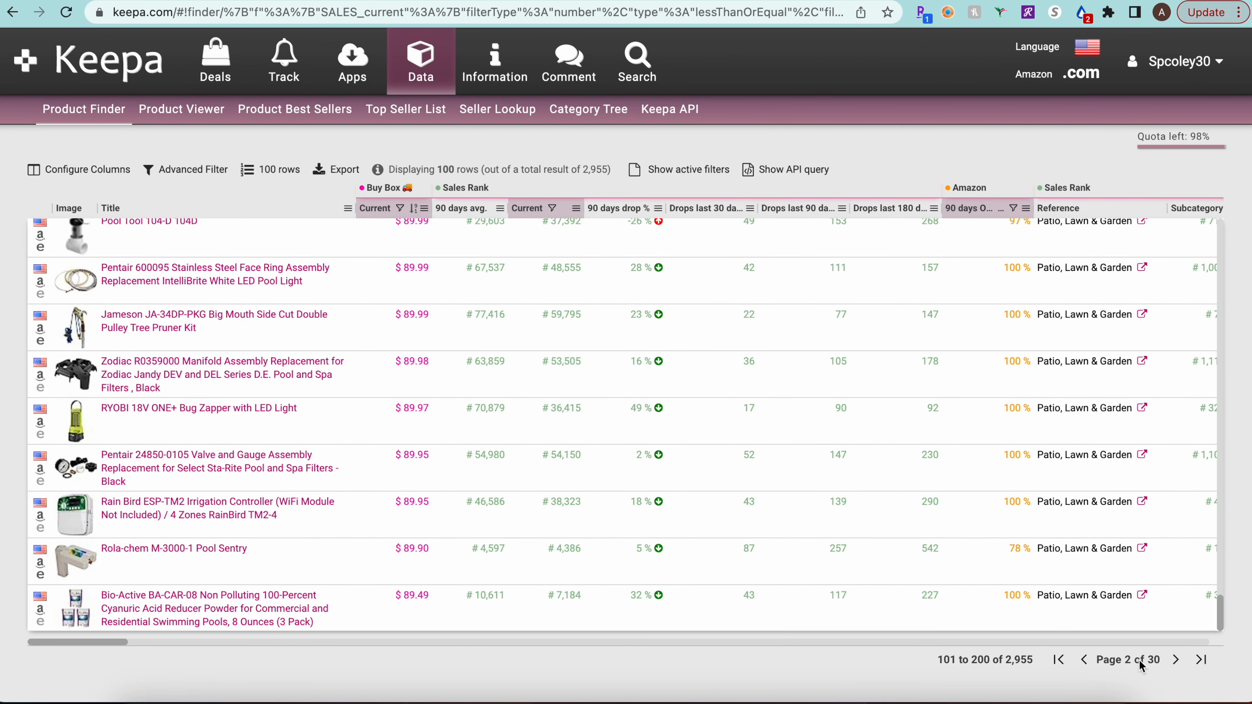
pyautogui.click(1177, 661)
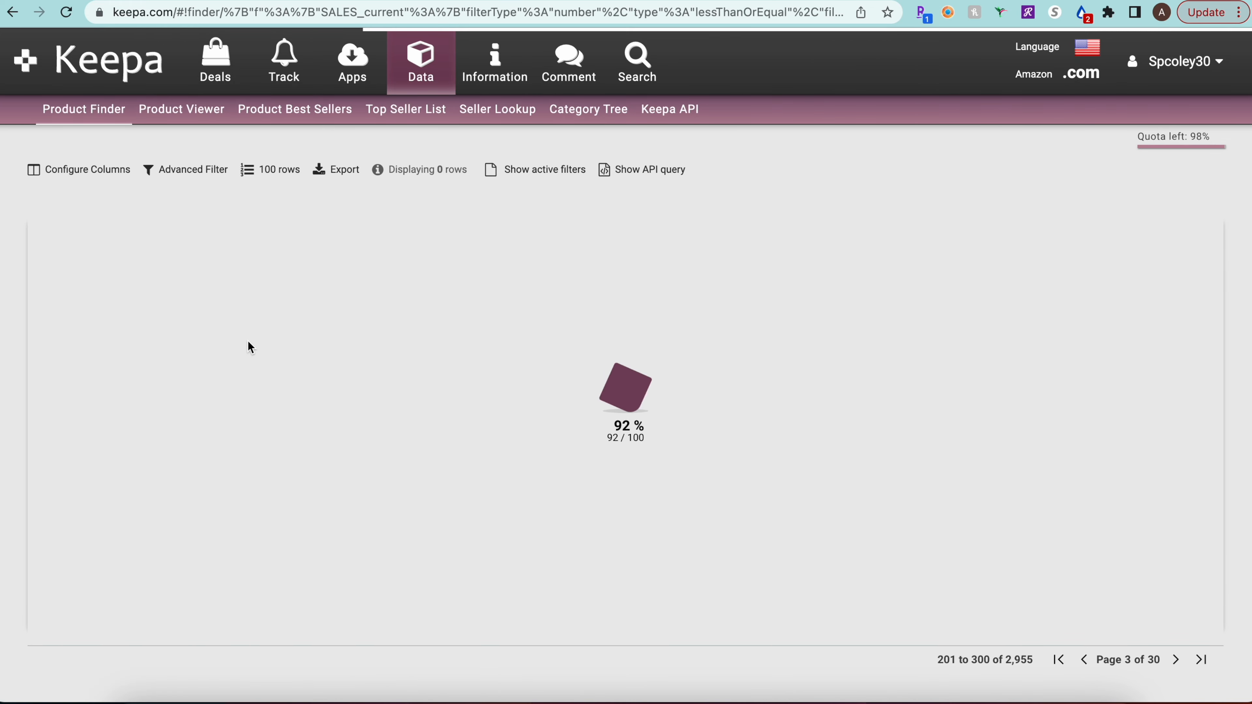
# Browse page 3 of the Keepa results and open the Ryobi RY31SC01 15 in. 3300 PSI Surface Cleaner listing on Amazon.
pyautogui.scroll(-20, 213, 308)
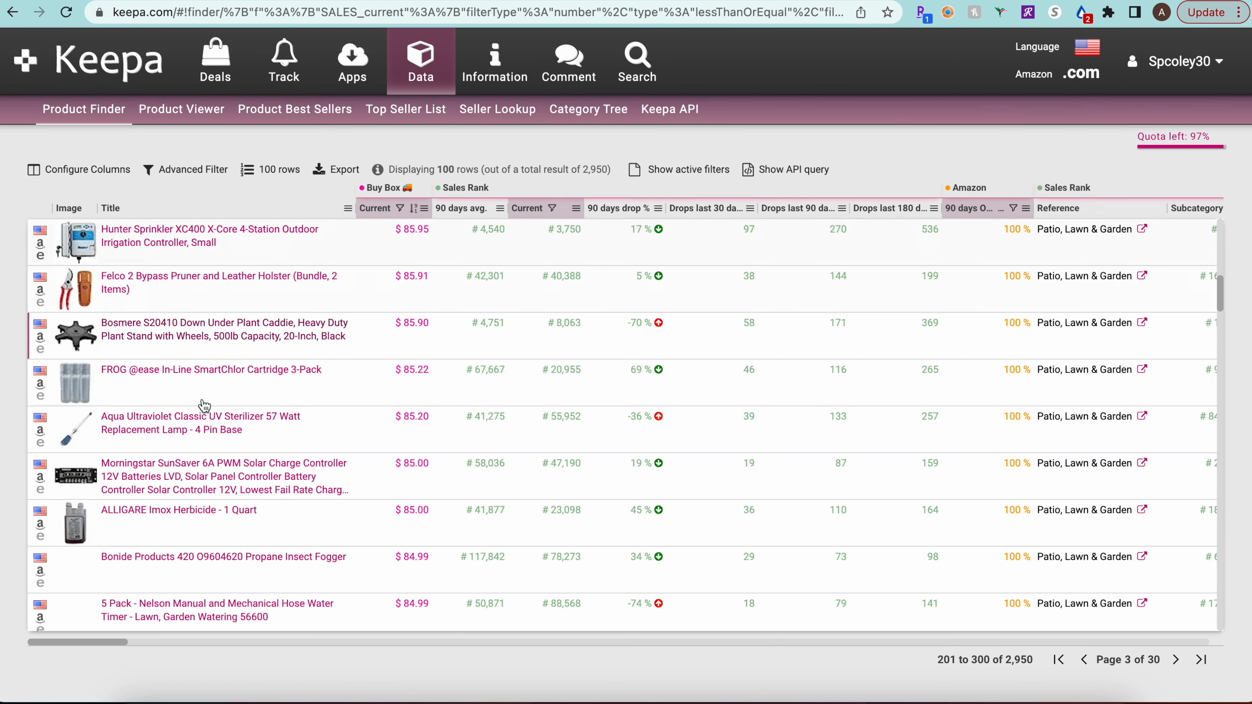
pyautogui.scroll(-3, 254, 422)
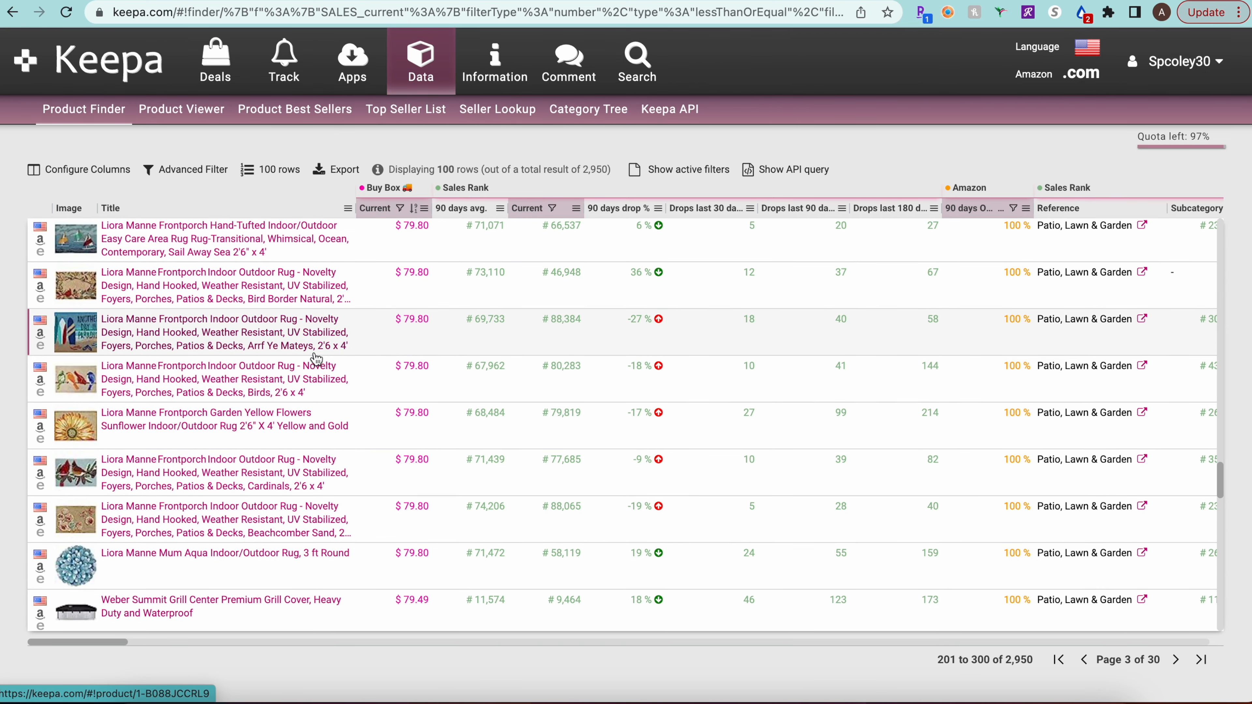
pyautogui.scroll(-1, 225, 341)
pyautogui.scroll(-10, 226, 342)
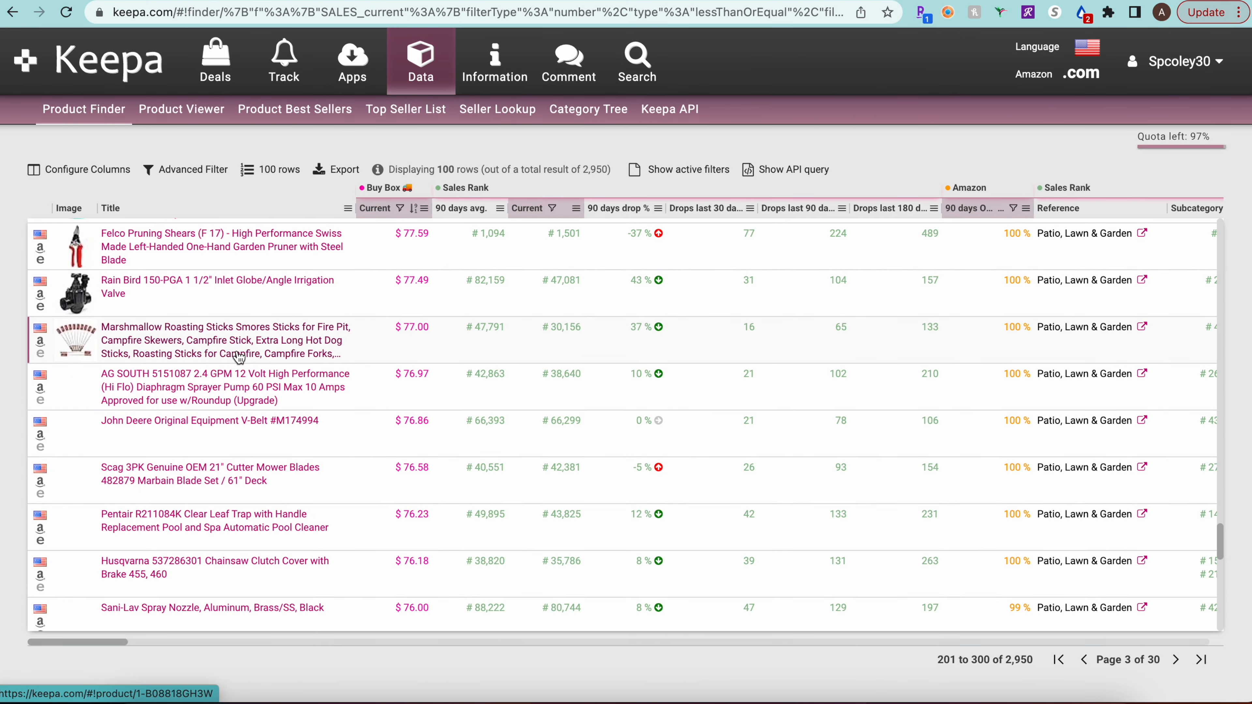
pyautogui.scroll(3, 258, 390)
pyautogui.scroll(8, 257, 390)
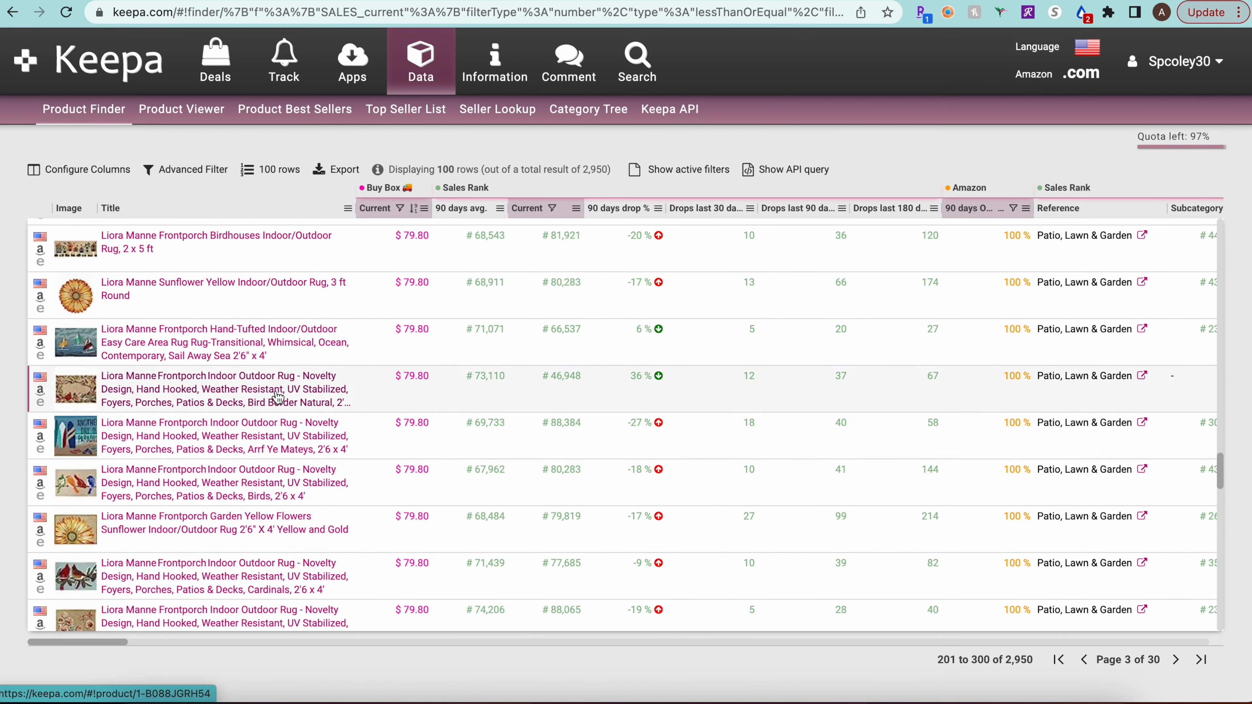
pyautogui.scroll(-8, 281, 398)
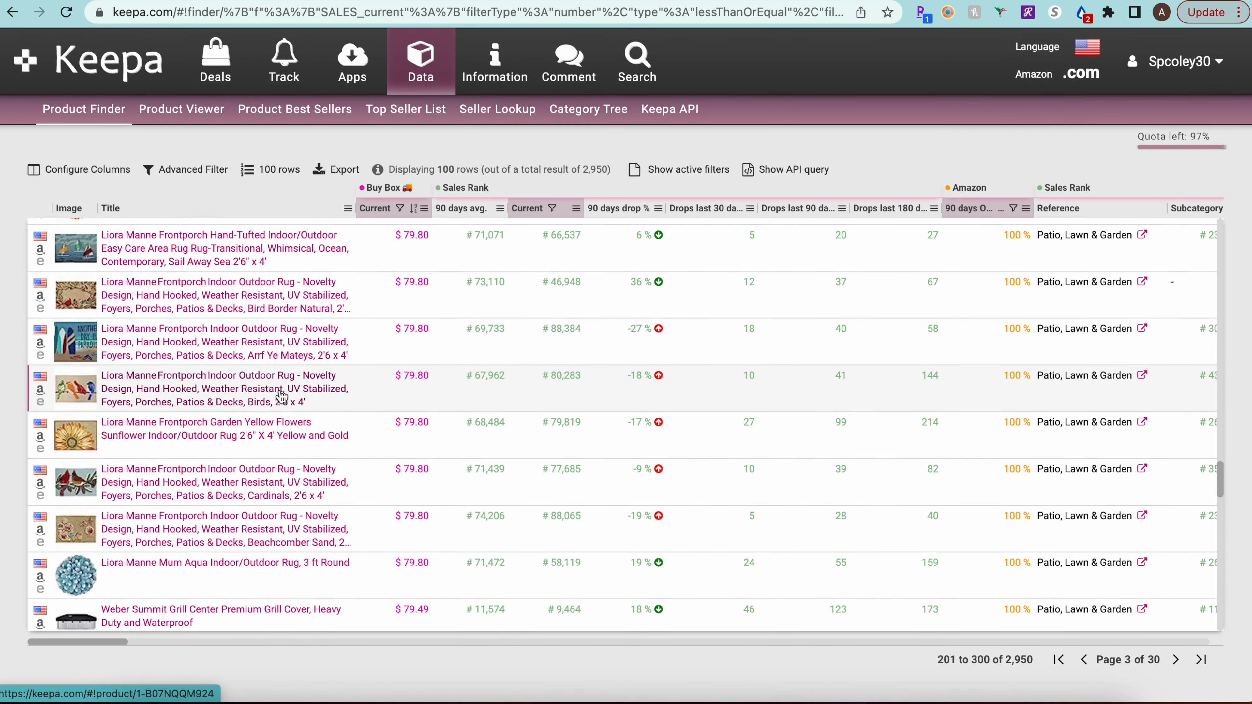
pyautogui.scroll(-1, 279, 394)
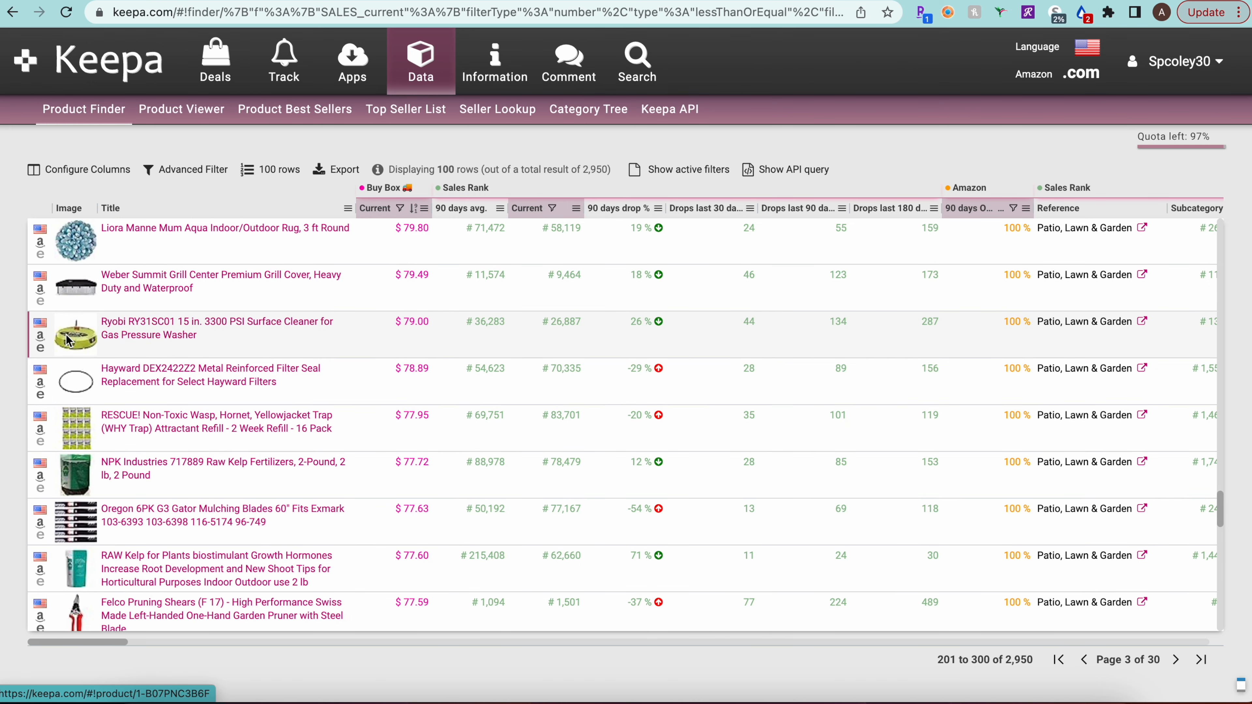
pyautogui.moveTo(71, 342)
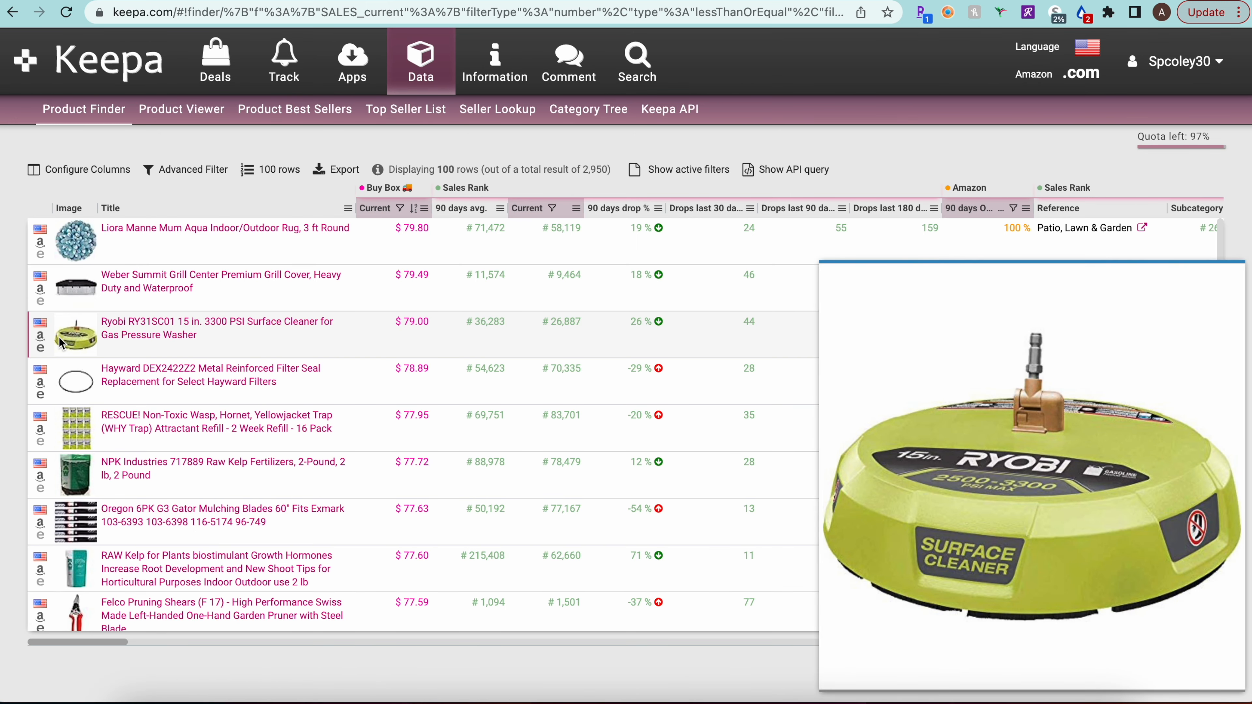
pyautogui.click(40, 337)
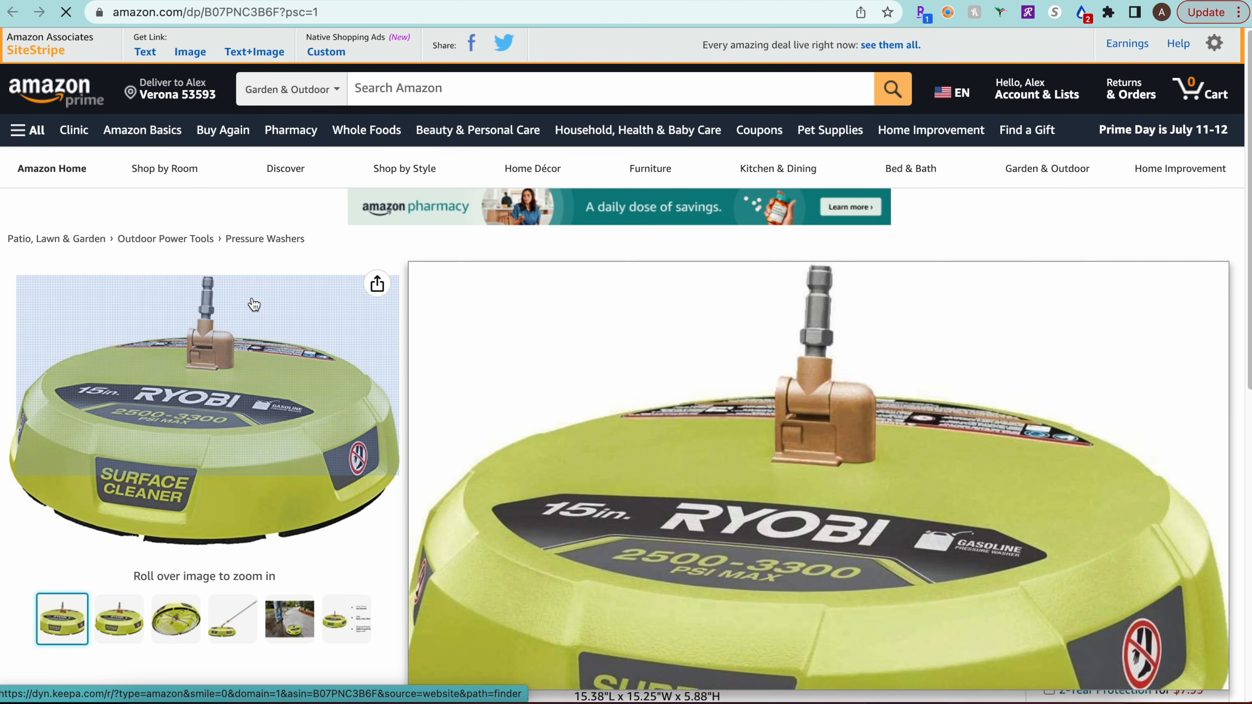
# Review the Ryobi RY31SC01 listing's Keepa price history and SellerAmp figures, and search Google for its product title.
pyautogui.scroll(-8, 730, 326)
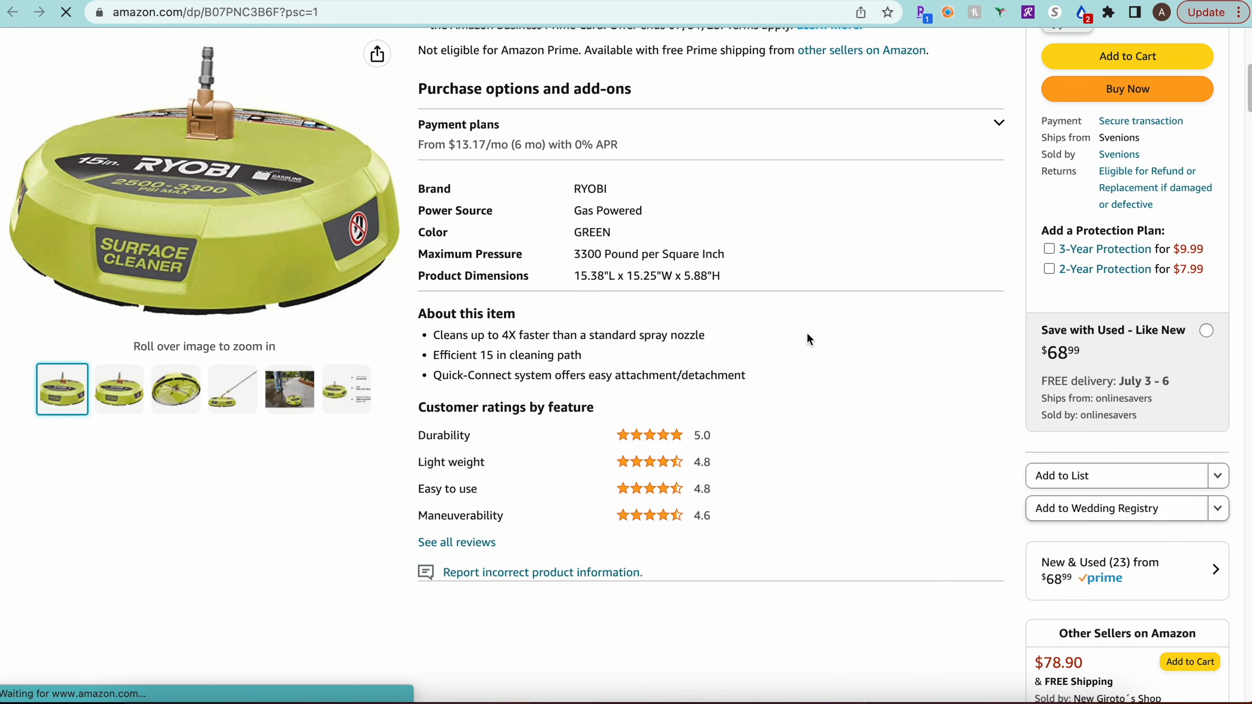
pyautogui.scroll(-10, 860, 385)
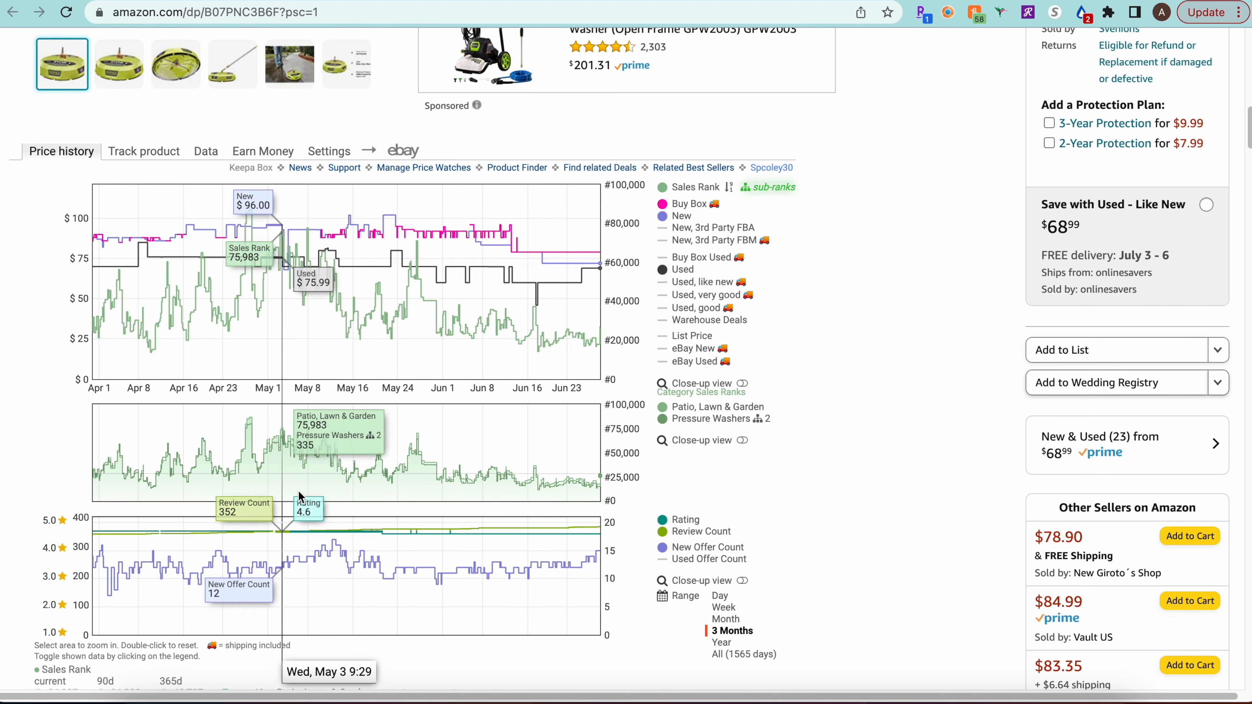
pyautogui.scroll(7, 887, 407)
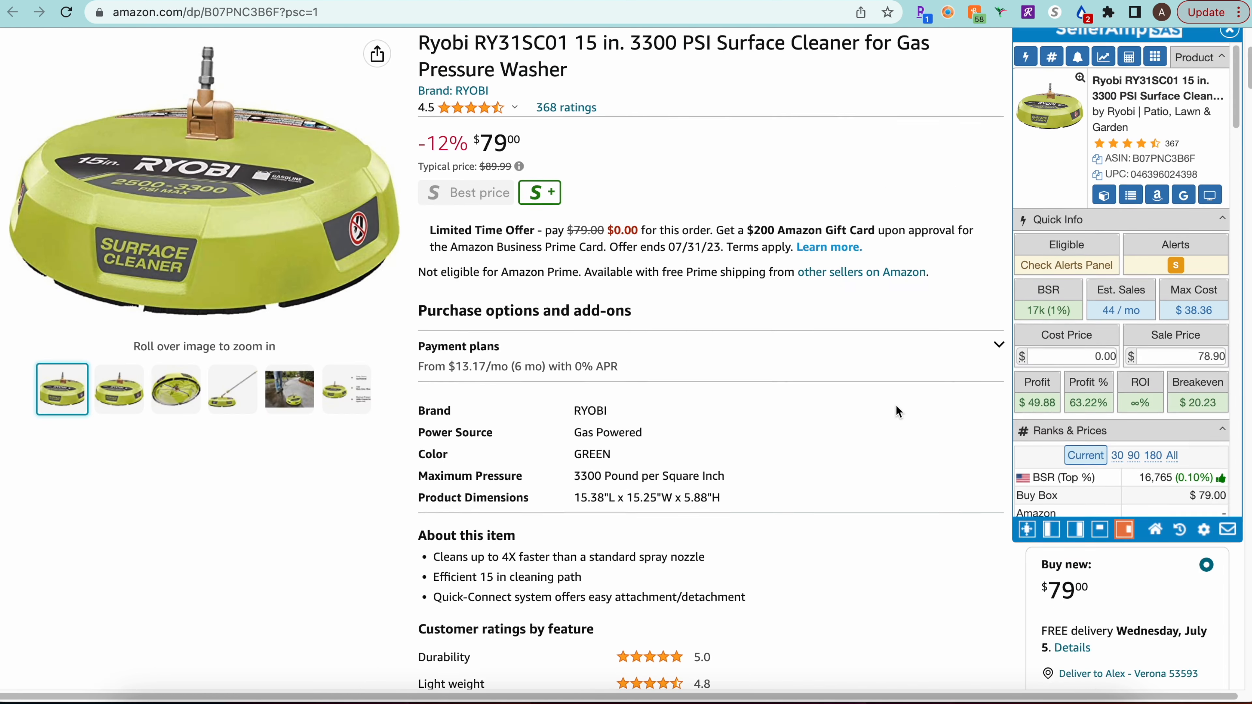
pyautogui.scroll(2, 903, 415)
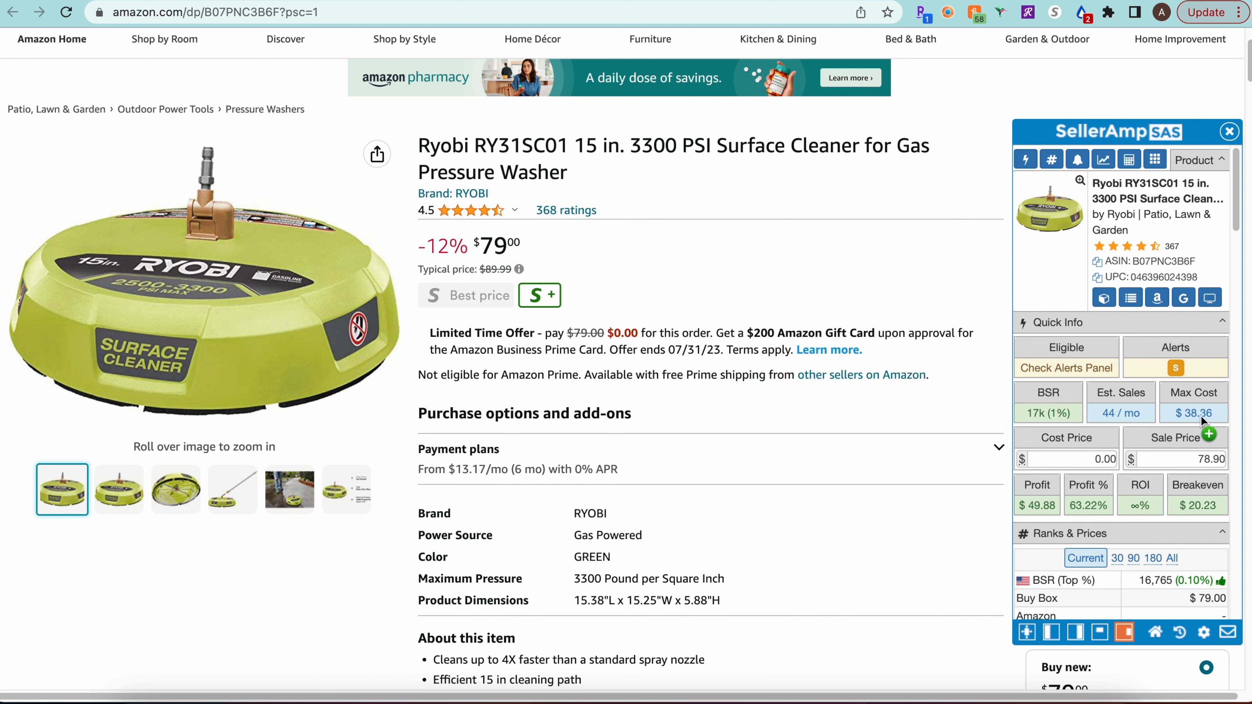
pyautogui.scroll(-1, 877, 493)
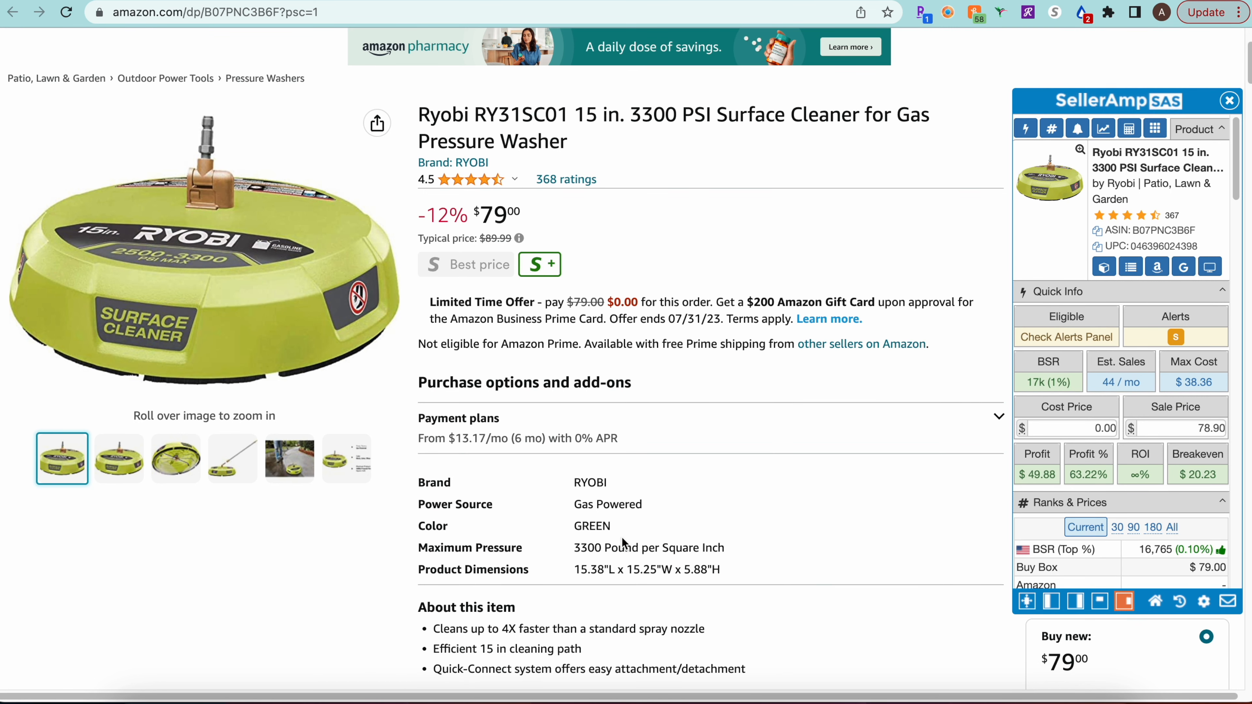
pyautogui.moveTo(474, 114); pyautogui.dragTo(567, 122)
pyautogui.click(702, 143)
pyautogui.click(1184, 274)
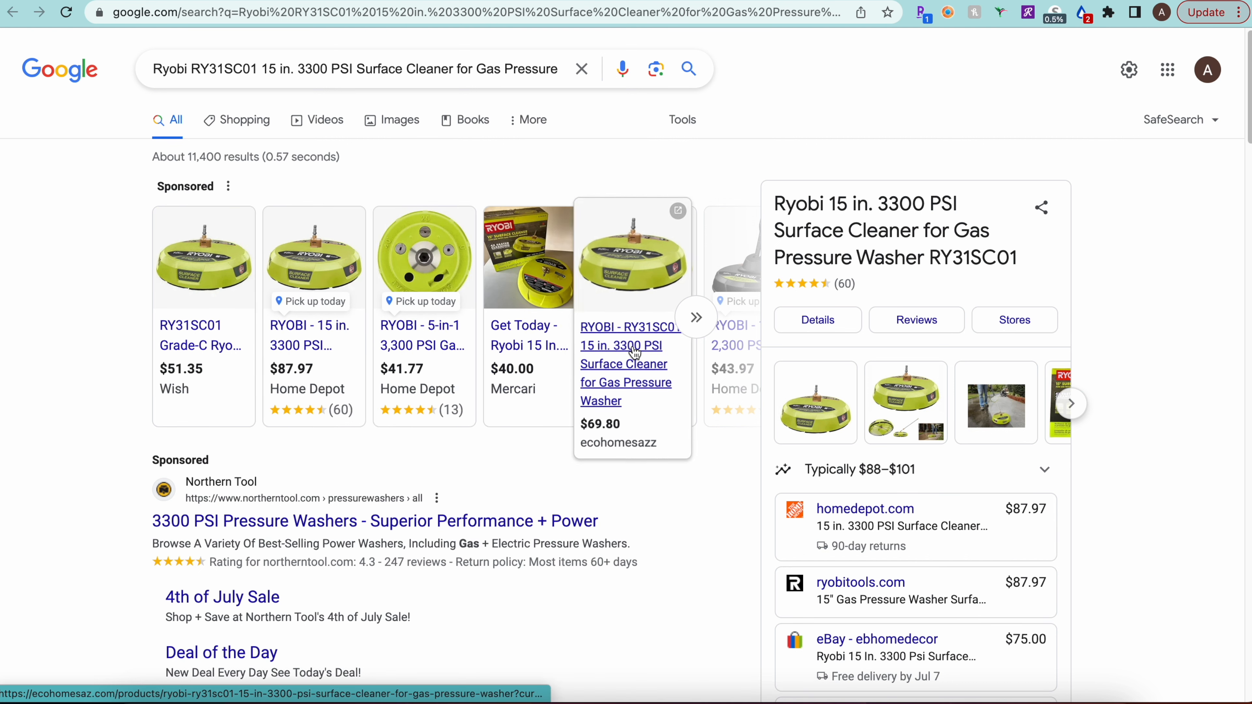
# Compare retailers' prices for the Ryobi RY31SC01 in the expanded sponsored offers and Google results, and return to its Amazon listing.
pyautogui.click(695, 319)
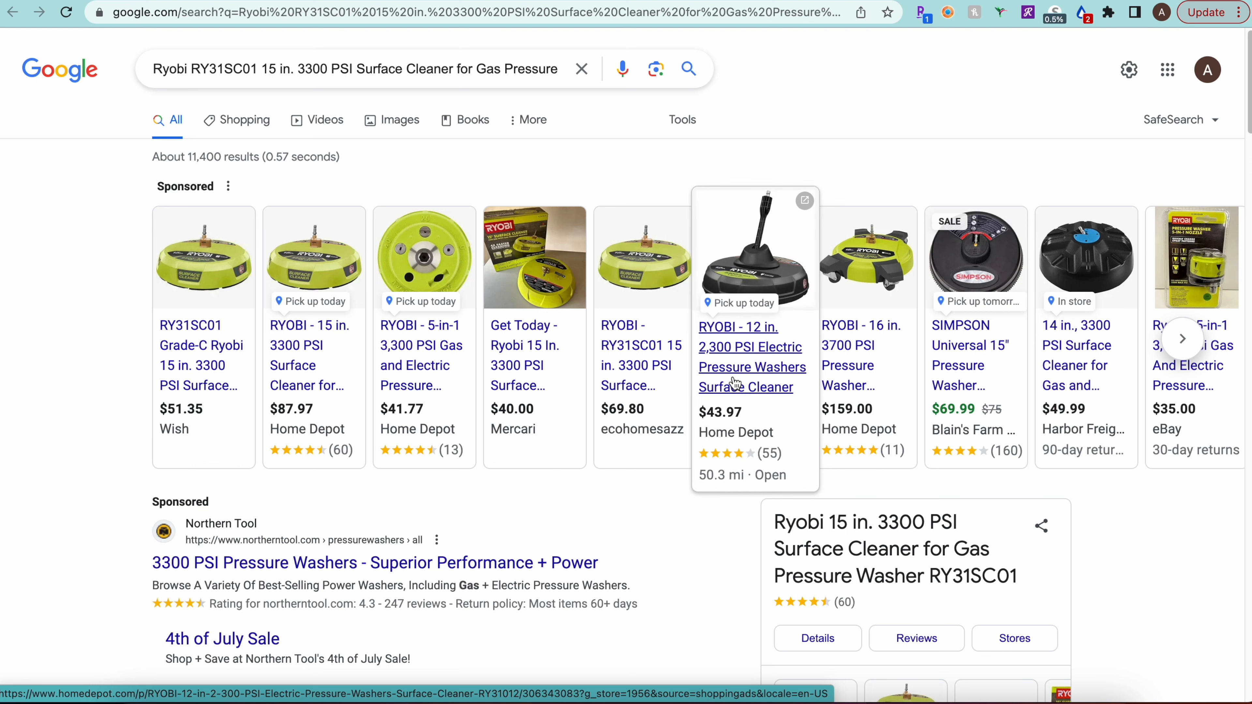
pyautogui.scroll(-10, 84, 360)
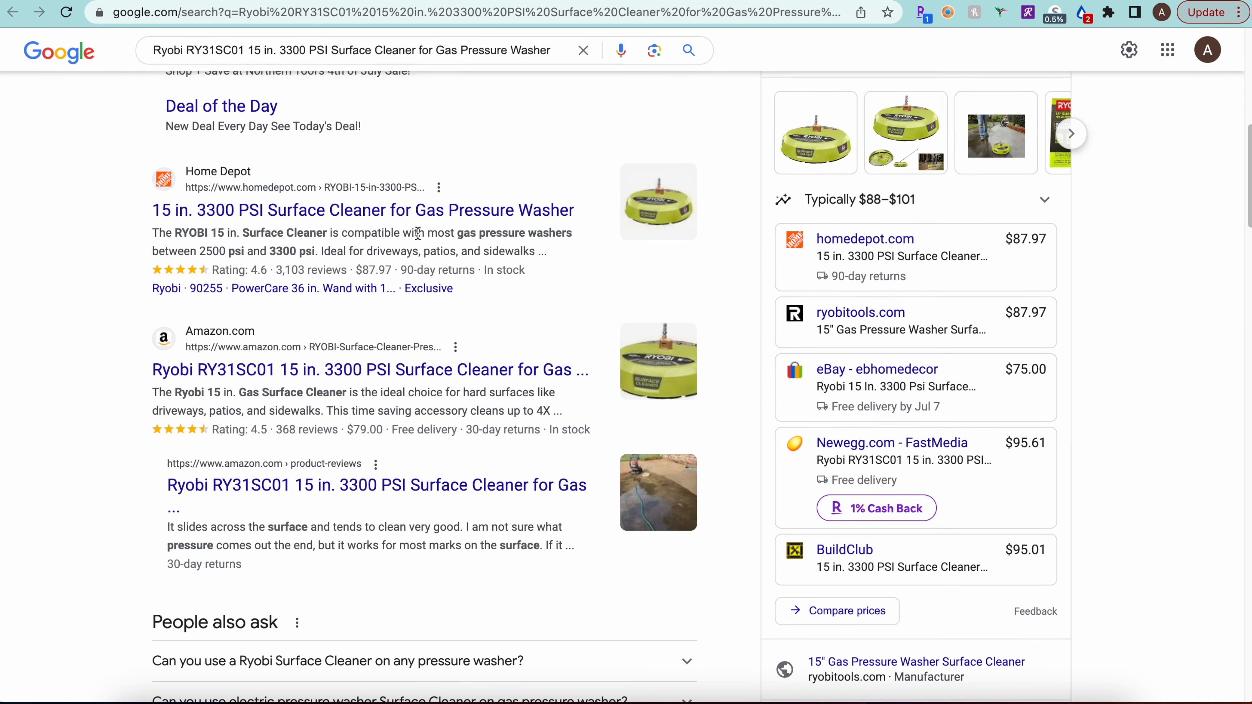
pyautogui.scroll(-12, 124, 264)
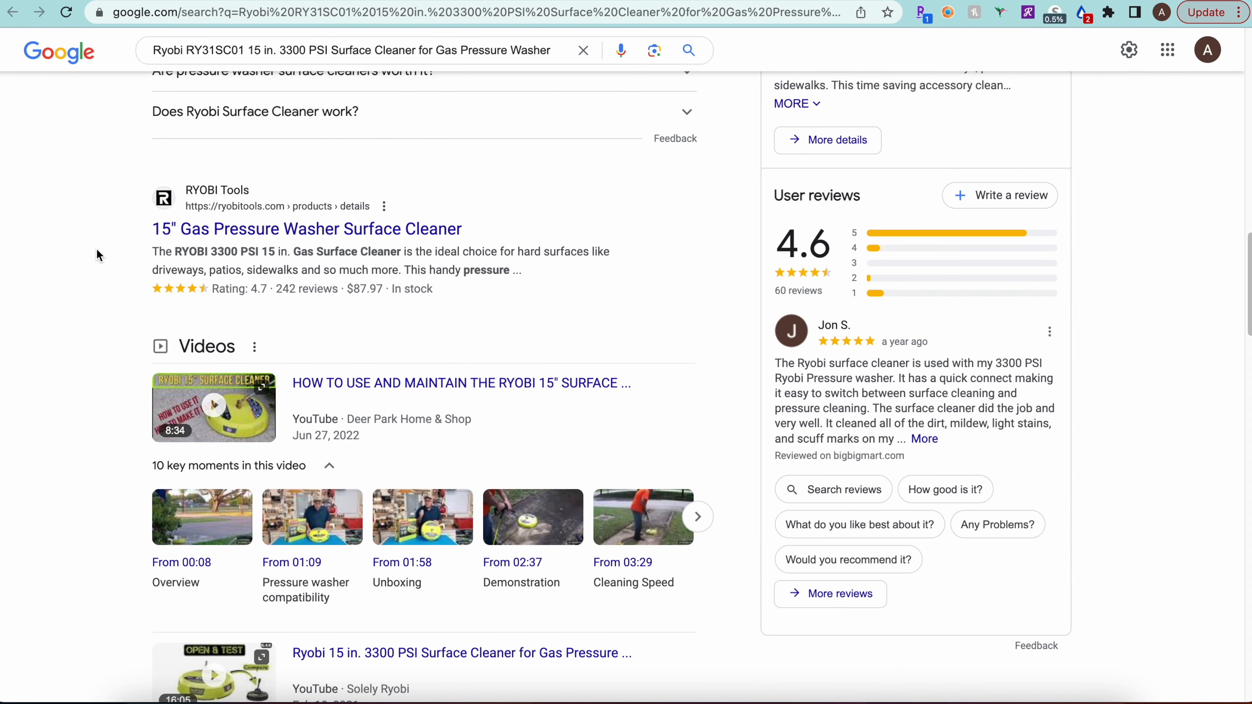
pyautogui.scroll(-18, 100, 250)
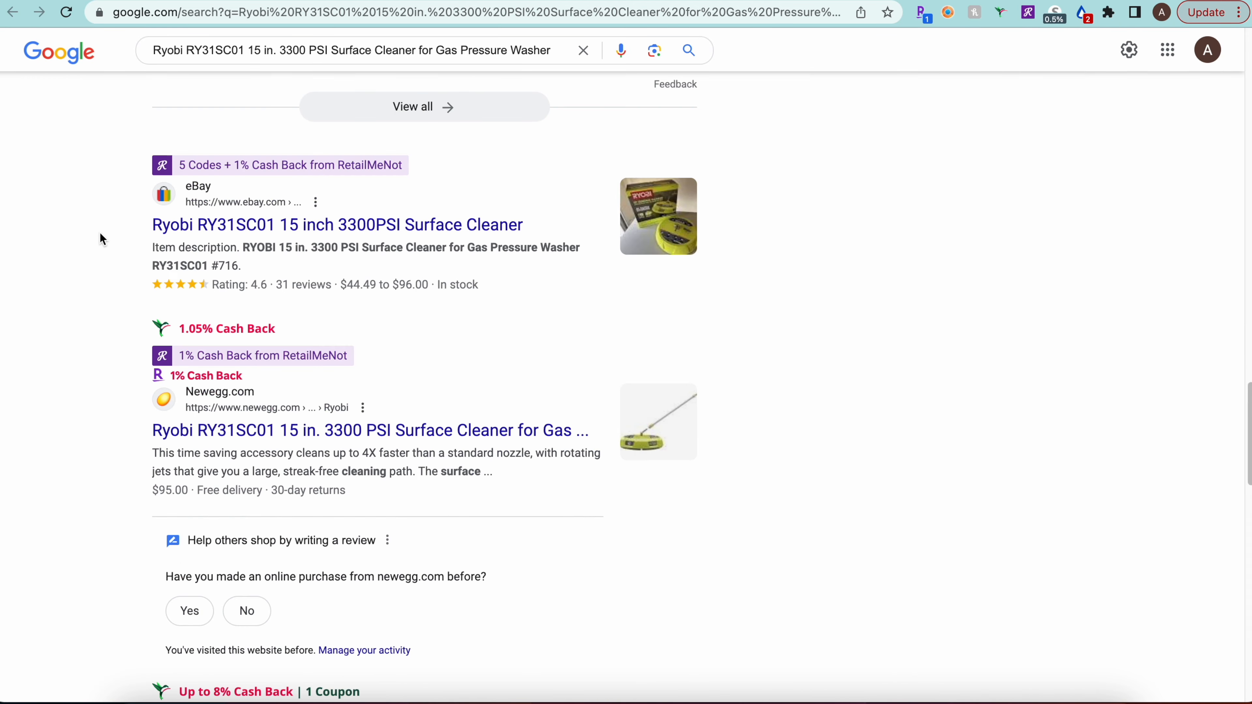
pyautogui.scroll(-2, 102, 239)
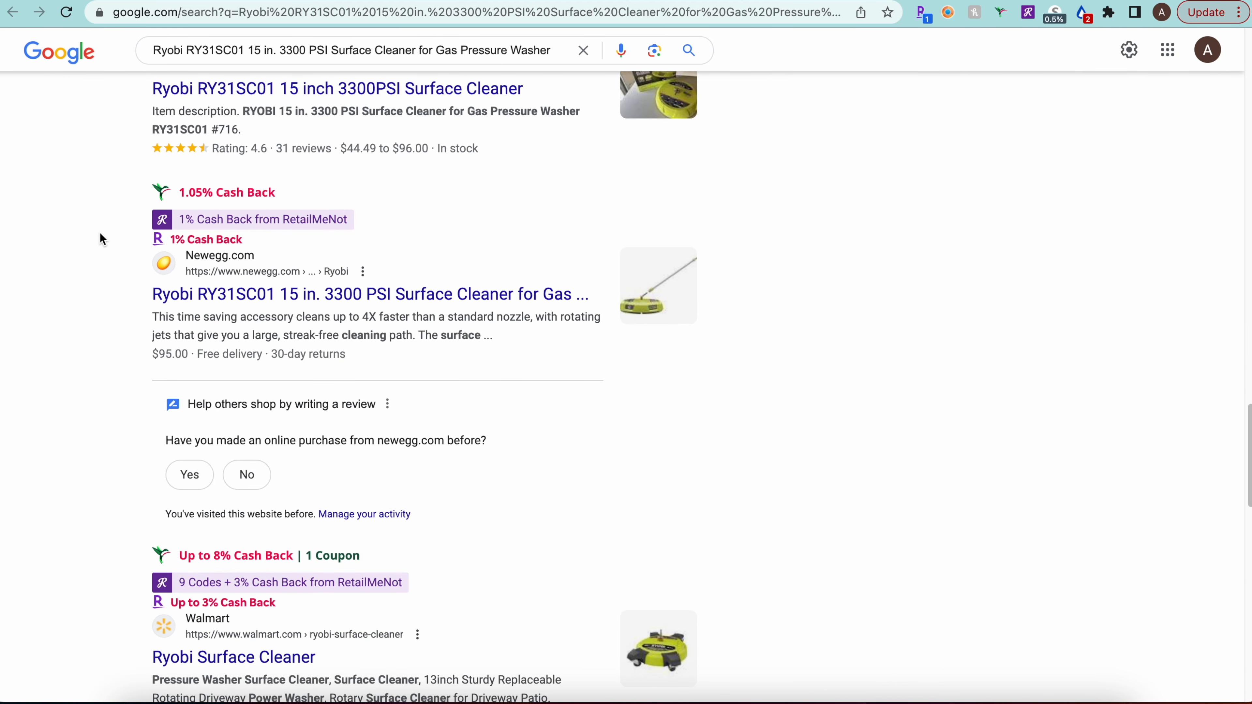
pyautogui.scroll(-6, 102, 239)
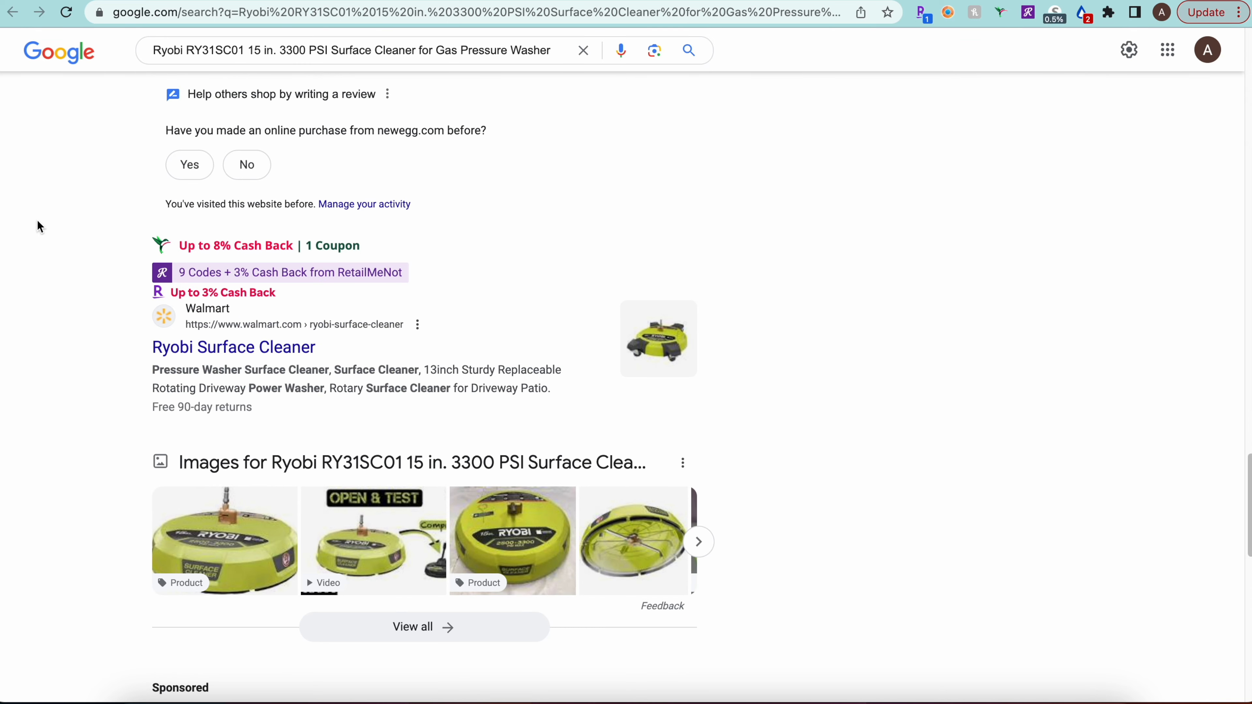
pyautogui.scroll(-6, 67, 230)
pyautogui.scroll(20, 78, 219)
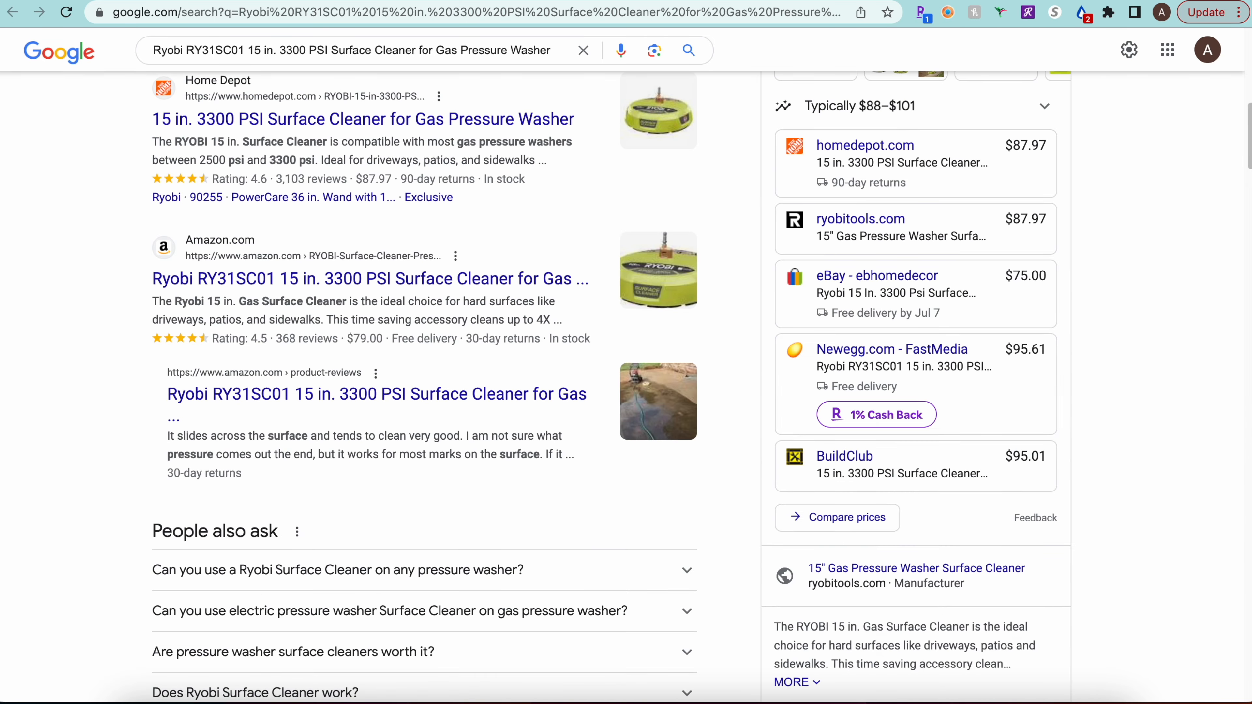
pyautogui.click(544, 1)
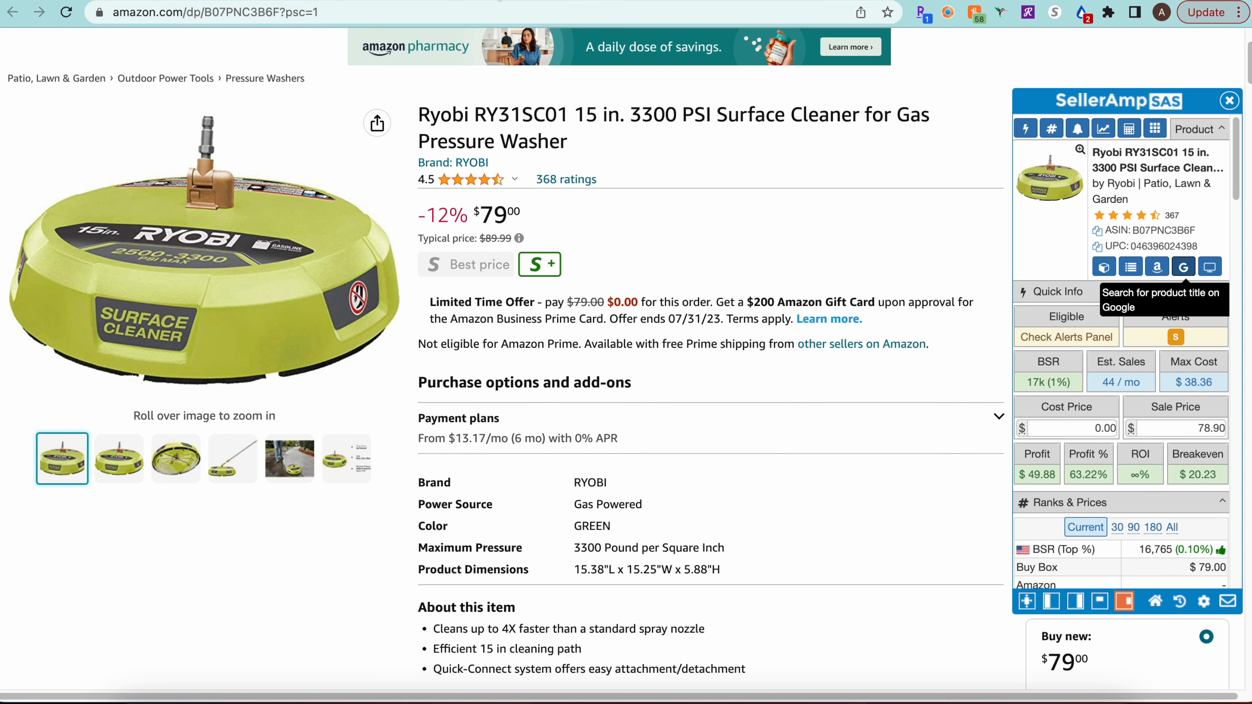
# Return to the Keepa results and open the Hayward DEX2422Z2 Metal Reinforced Filter Seal listing on Amazon.
pyautogui.click(499, 0)
pyautogui.scroll(-2, 393, 267)
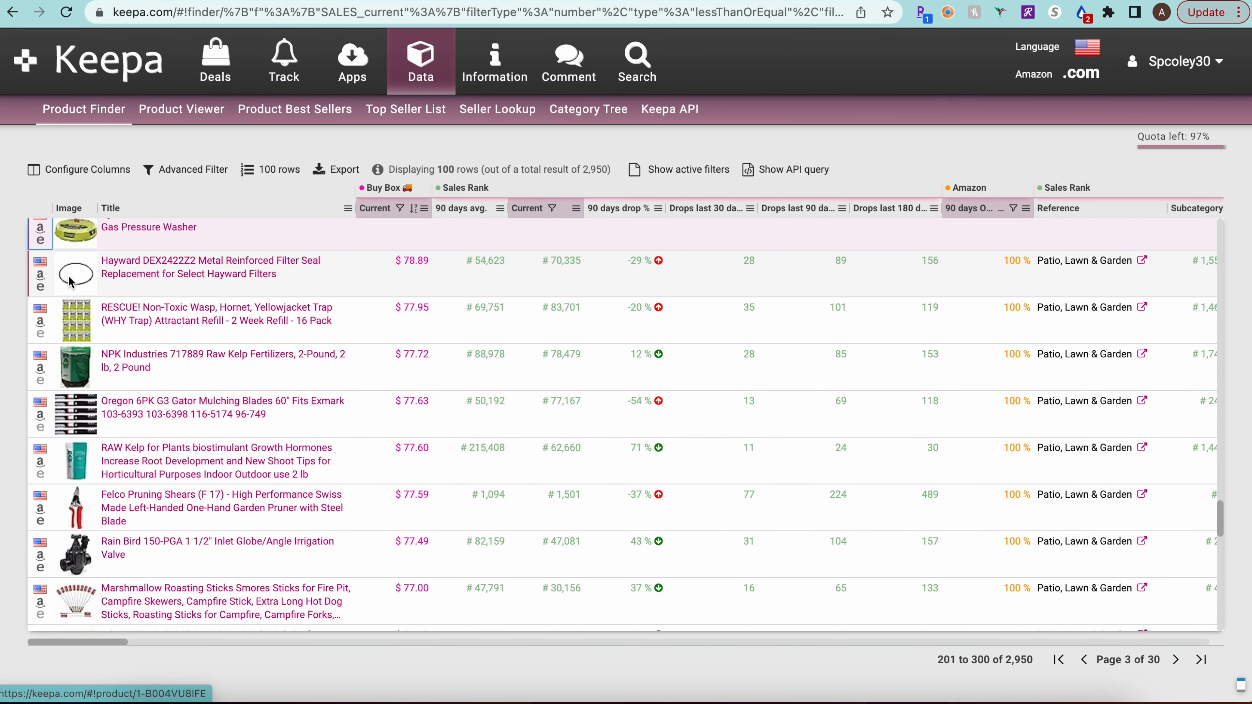
pyautogui.click(39, 274)
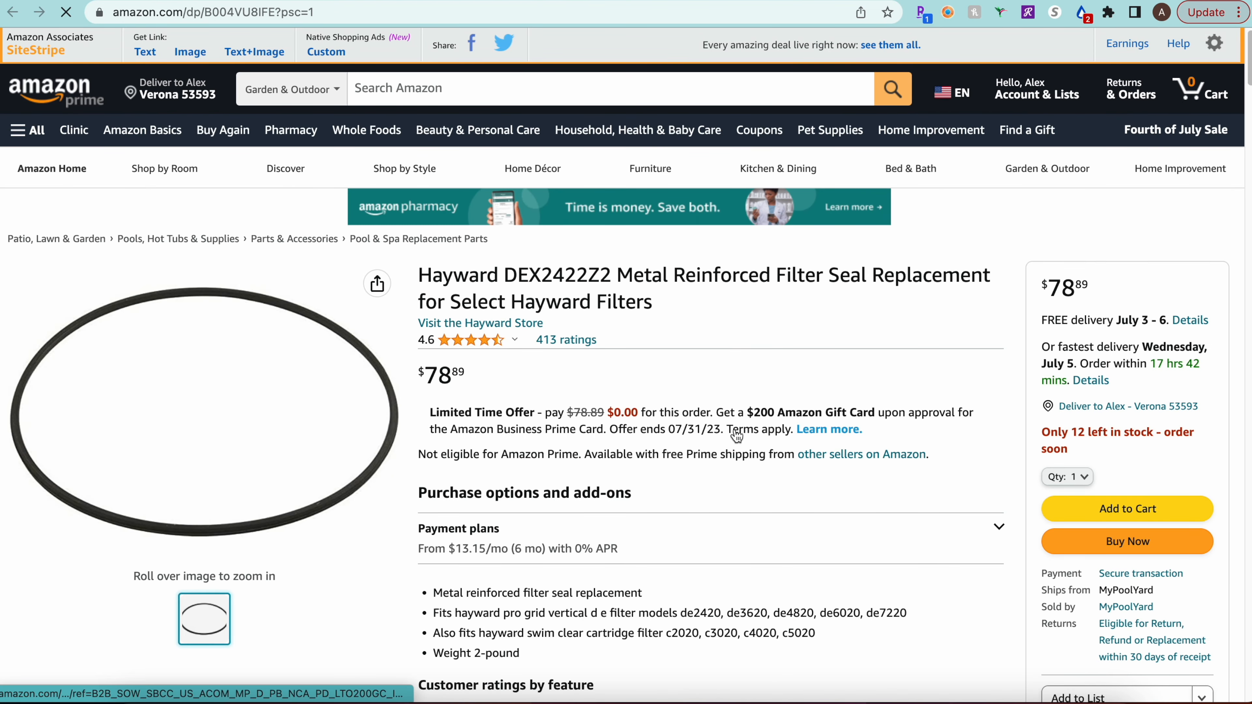
# Review the Hayward DEX2422Z2 listing's SellerAmp figures and its Keepa price, sales rank and offer count history.
pyautogui.scroll(-3, 724, 420)
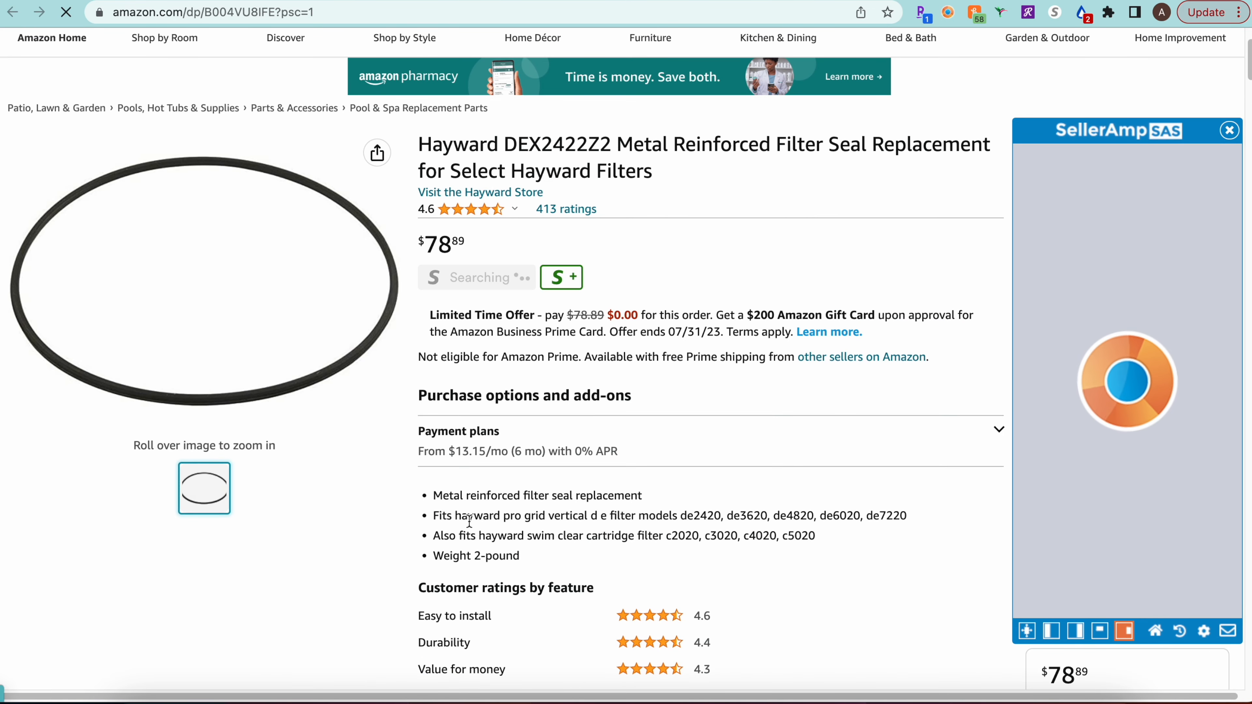
pyautogui.moveTo(143, 185)
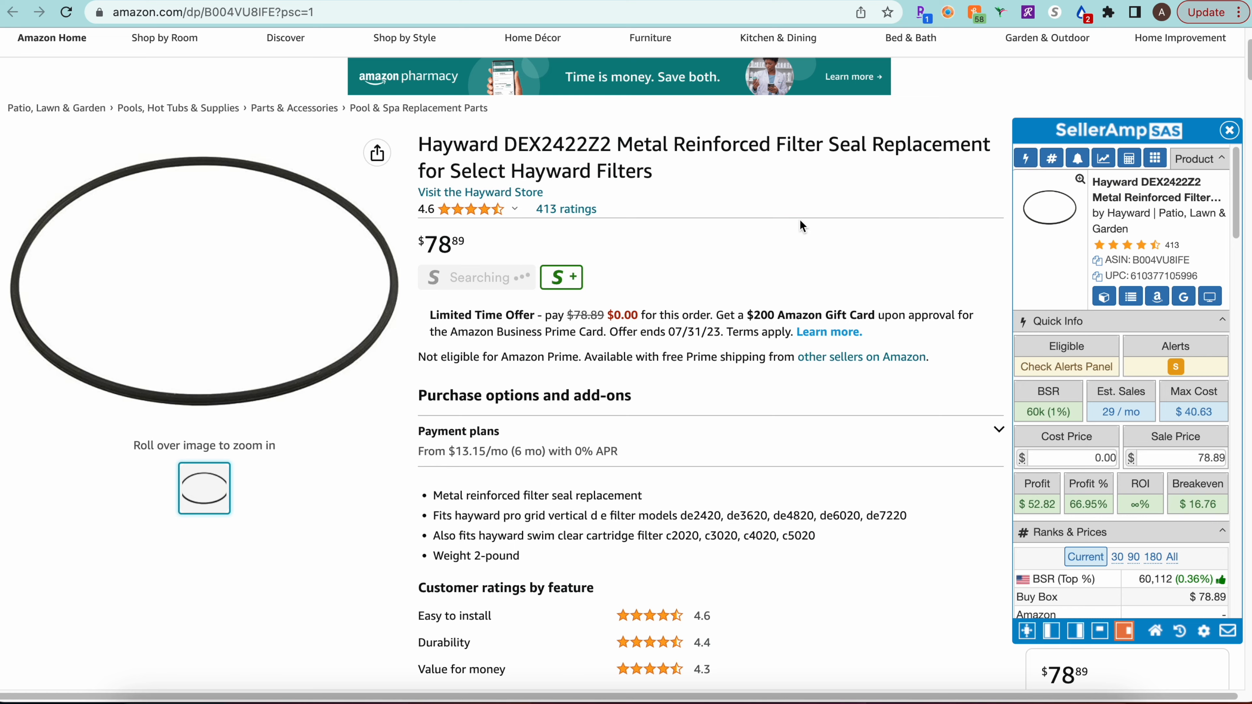
pyautogui.scroll(-15, 769, 358)
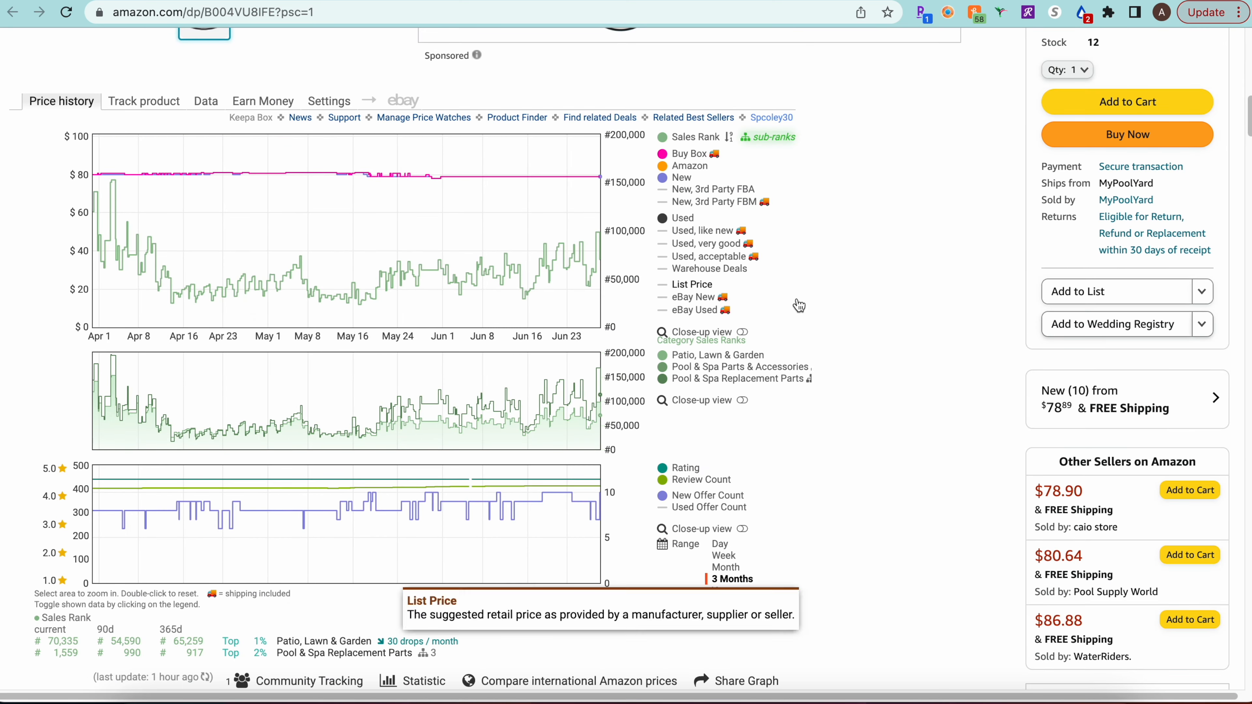
pyautogui.scroll(15, 982, 359)
pyautogui.scroll(-10, 926, 367)
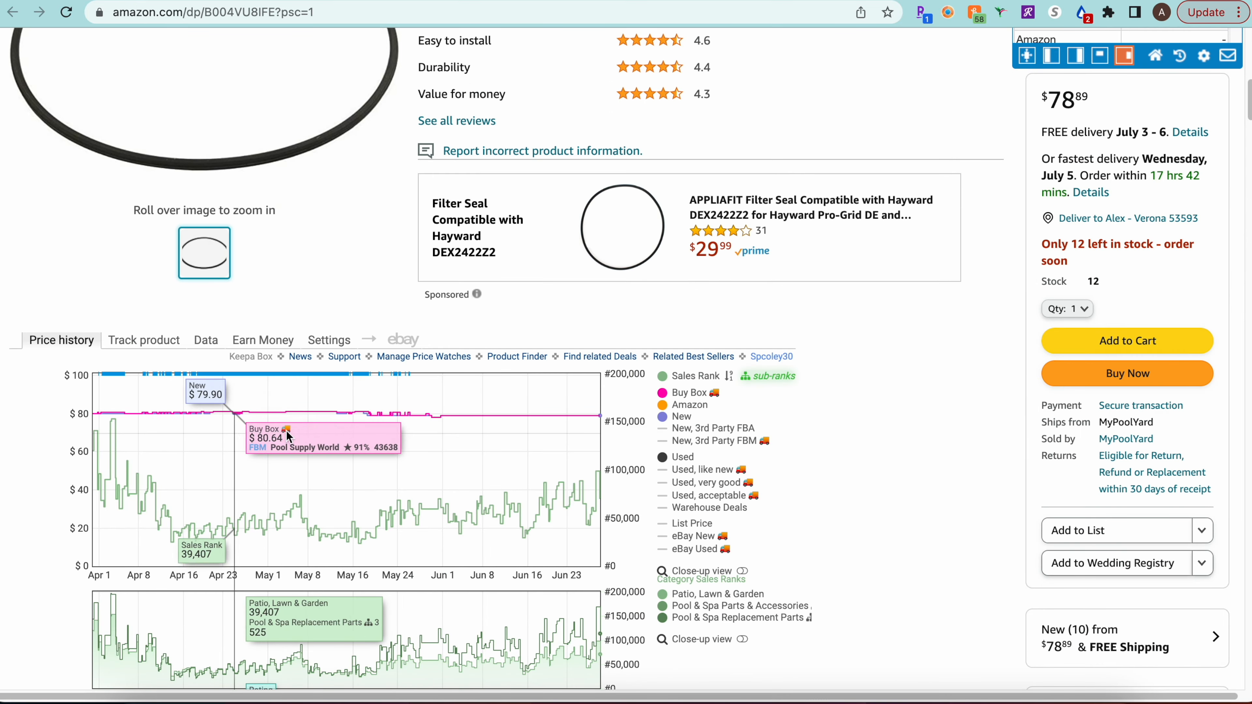
pyautogui.scroll(10, 917, 424)
pyautogui.scroll(3, 916, 423)
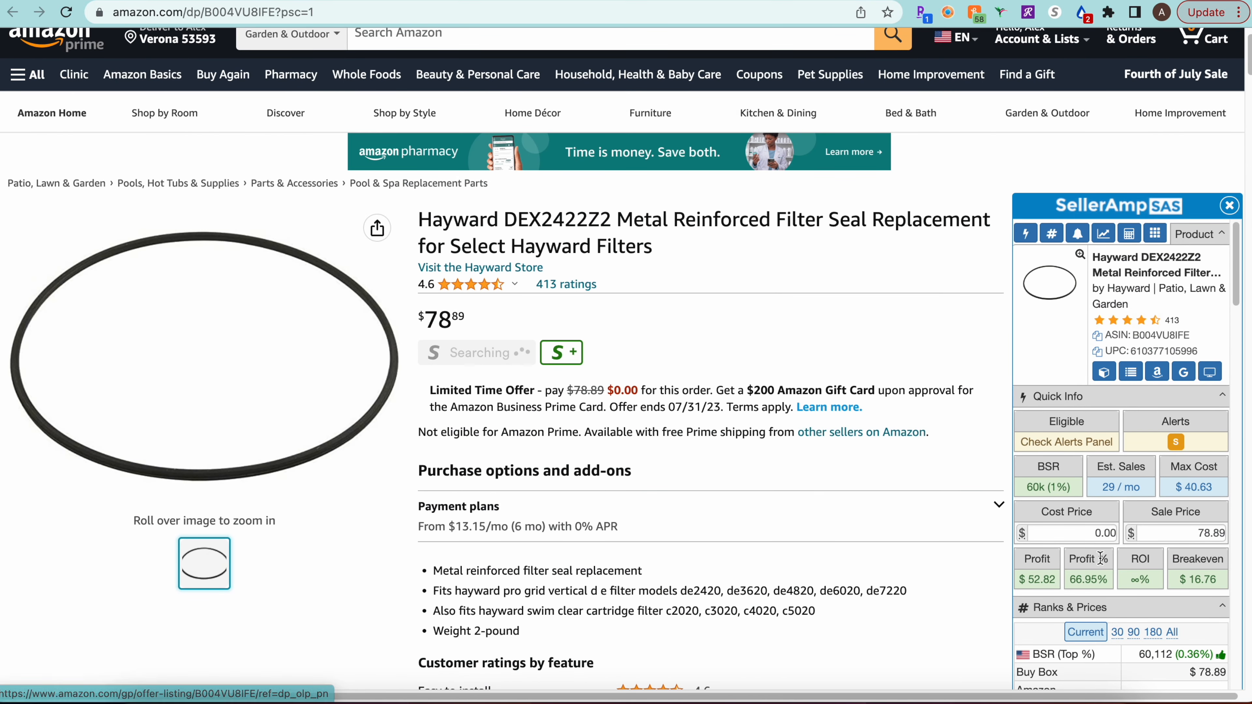
# Search Google for the Hayward filter seal's product title and check the part number DEX2422Z2 in the query.
pyautogui.click(1183, 373)
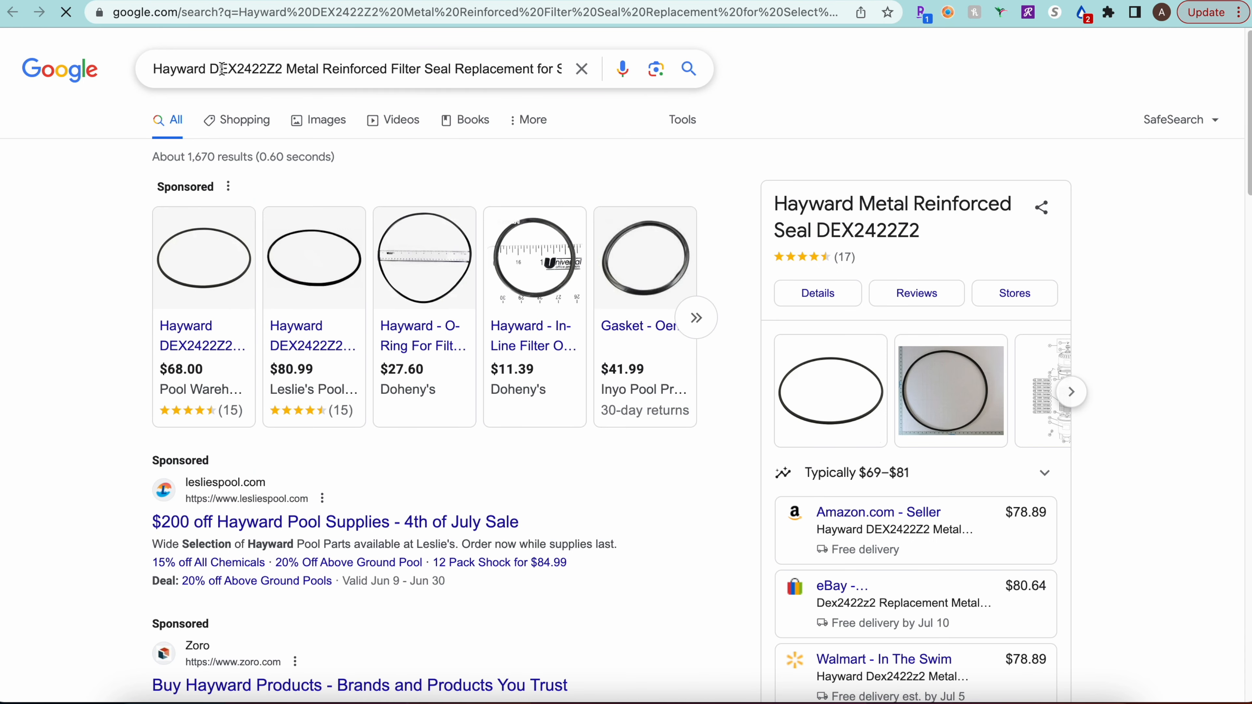
pyautogui.doubleClick(212, 70)
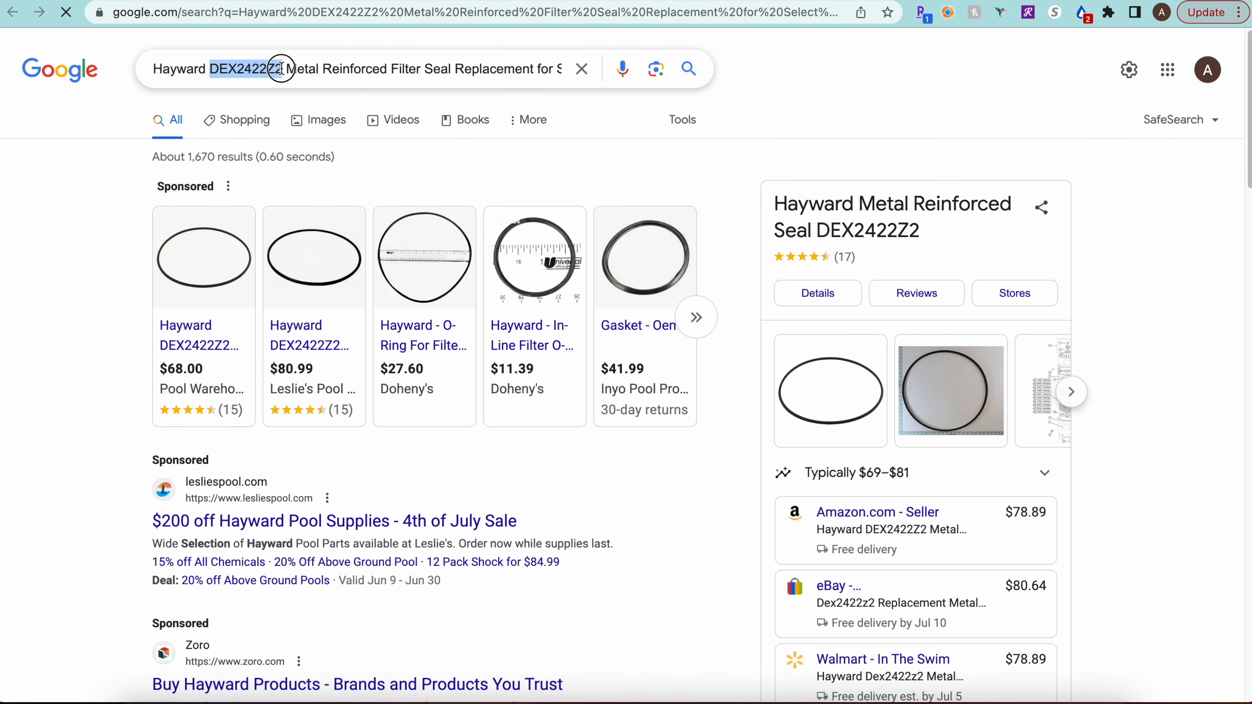
pyautogui.click(74, 286)
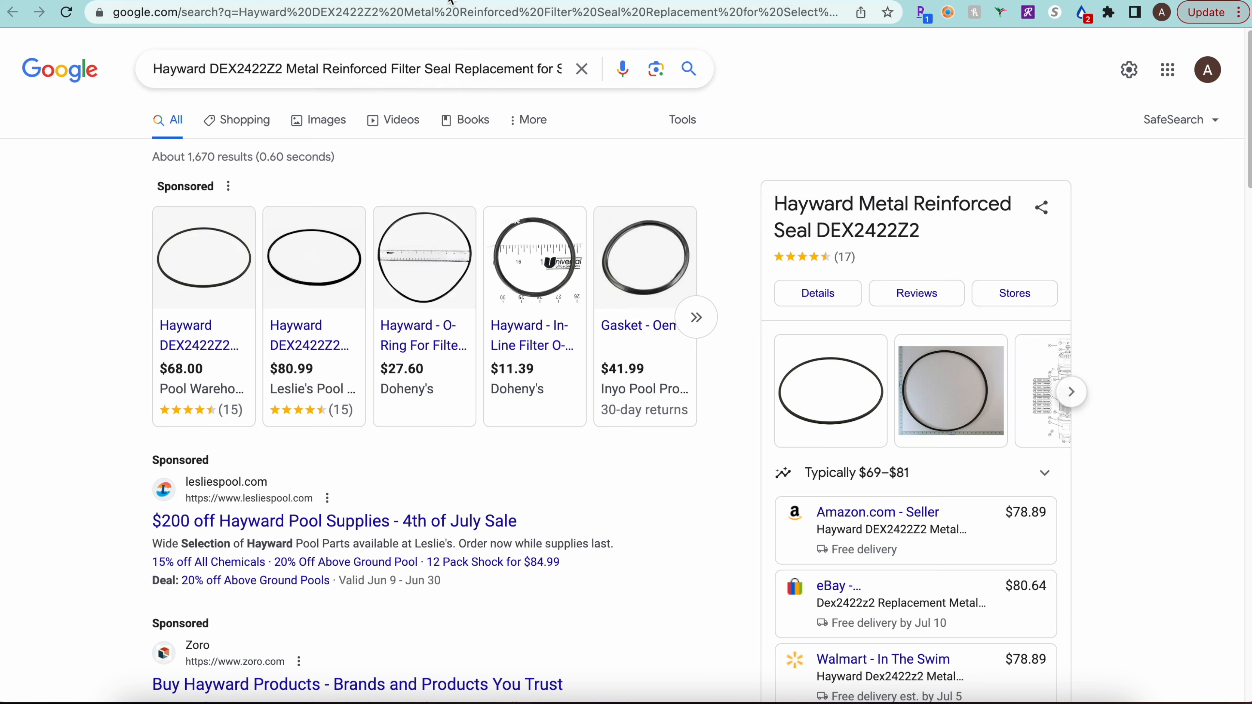
# Check the Hayward listing's SellerAmp figures against the sponsored retailer offers in the Google results.
pyautogui.press('super+w')
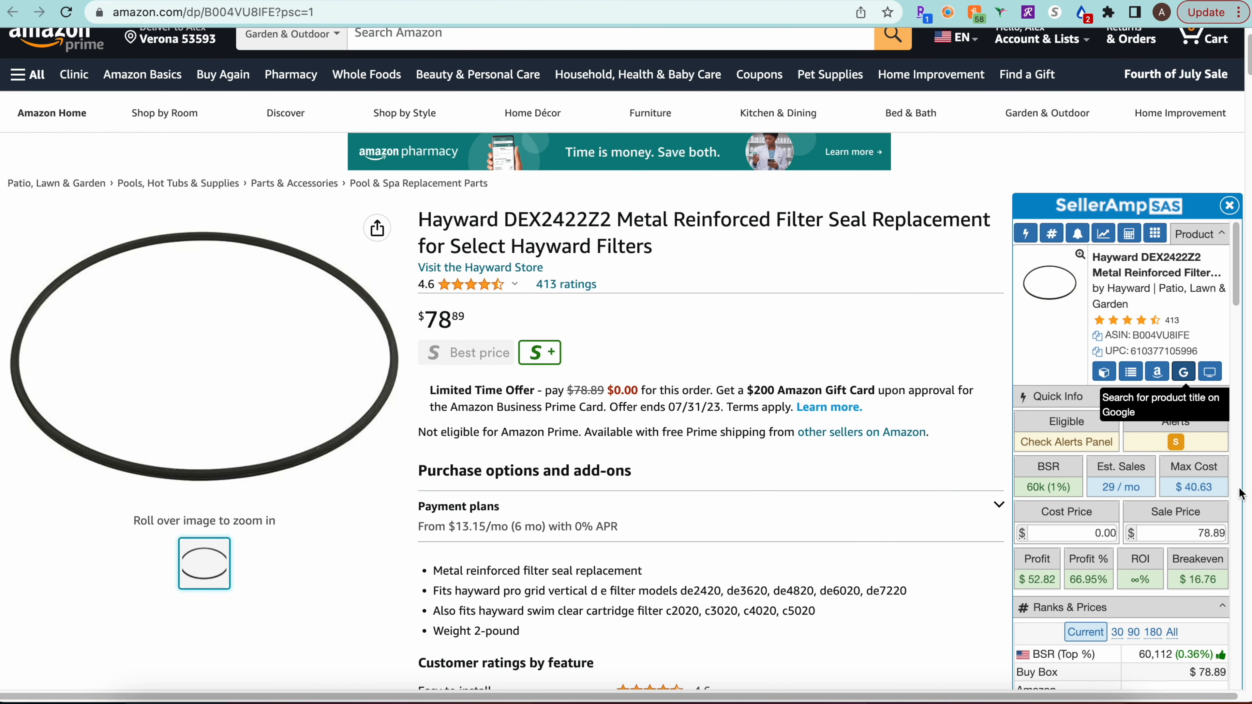
pyautogui.click(565, 2)
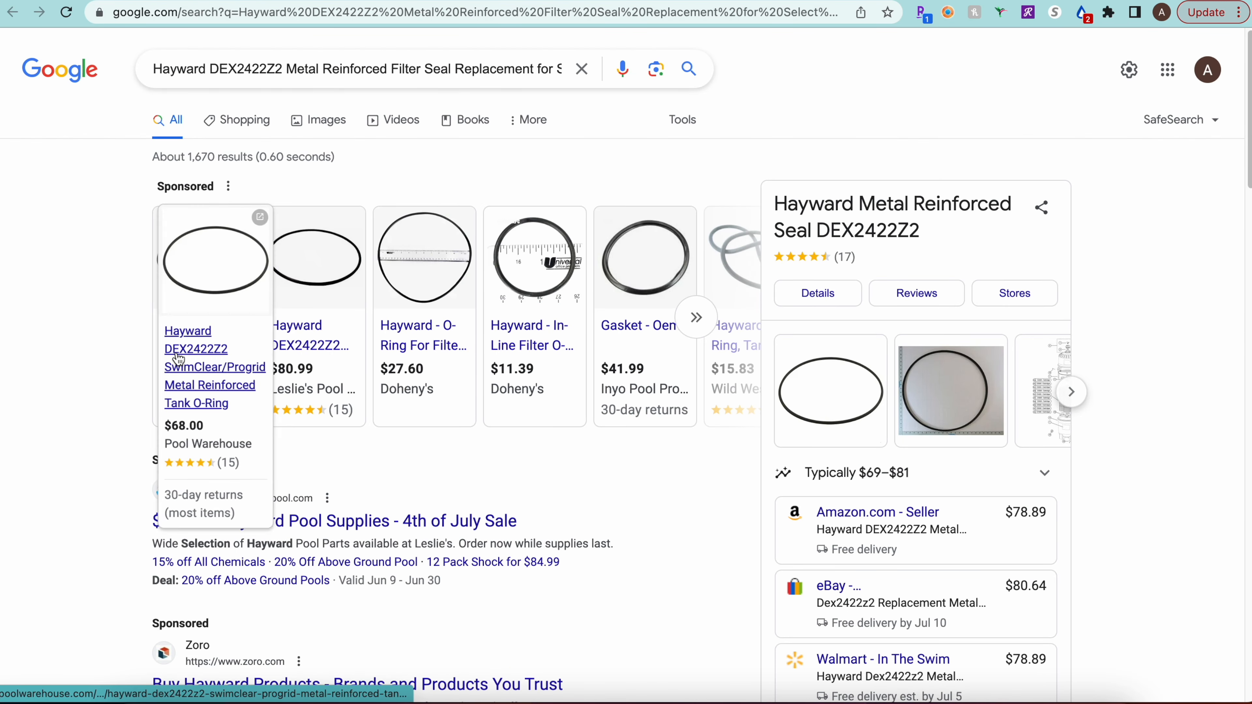
pyautogui.scroll(-3, 128, 390)
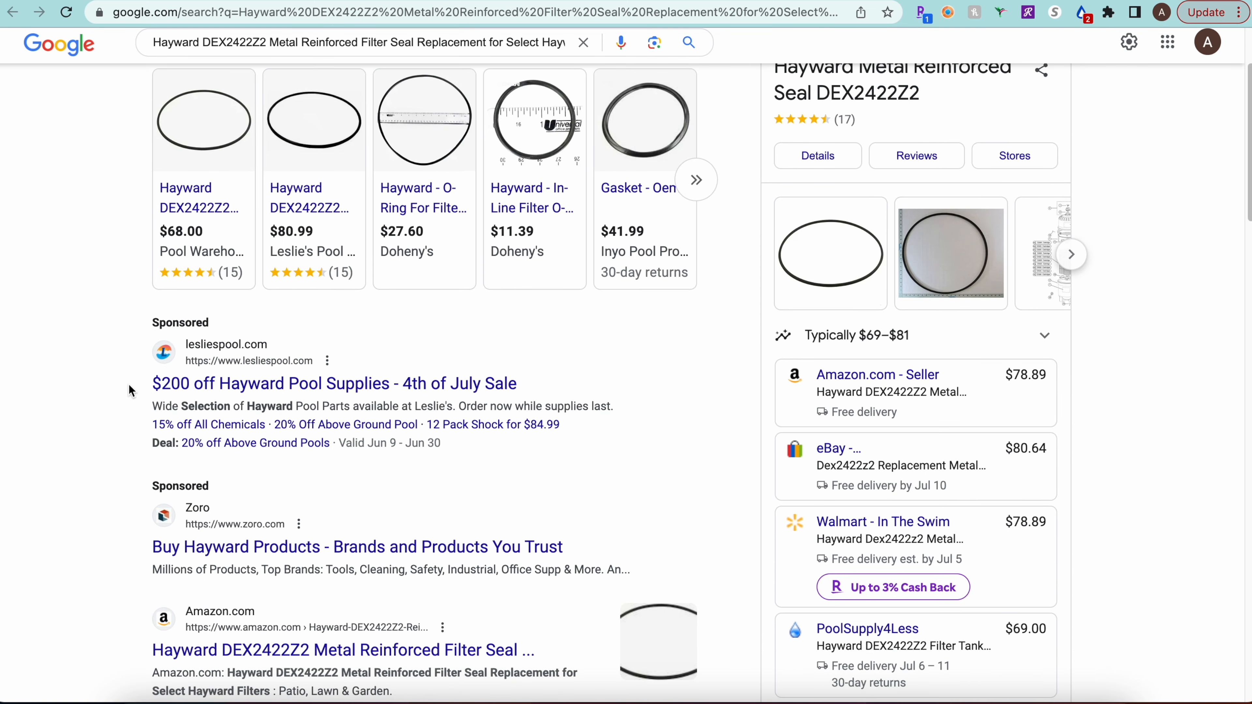
pyautogui.scroll(1, 413, 259)
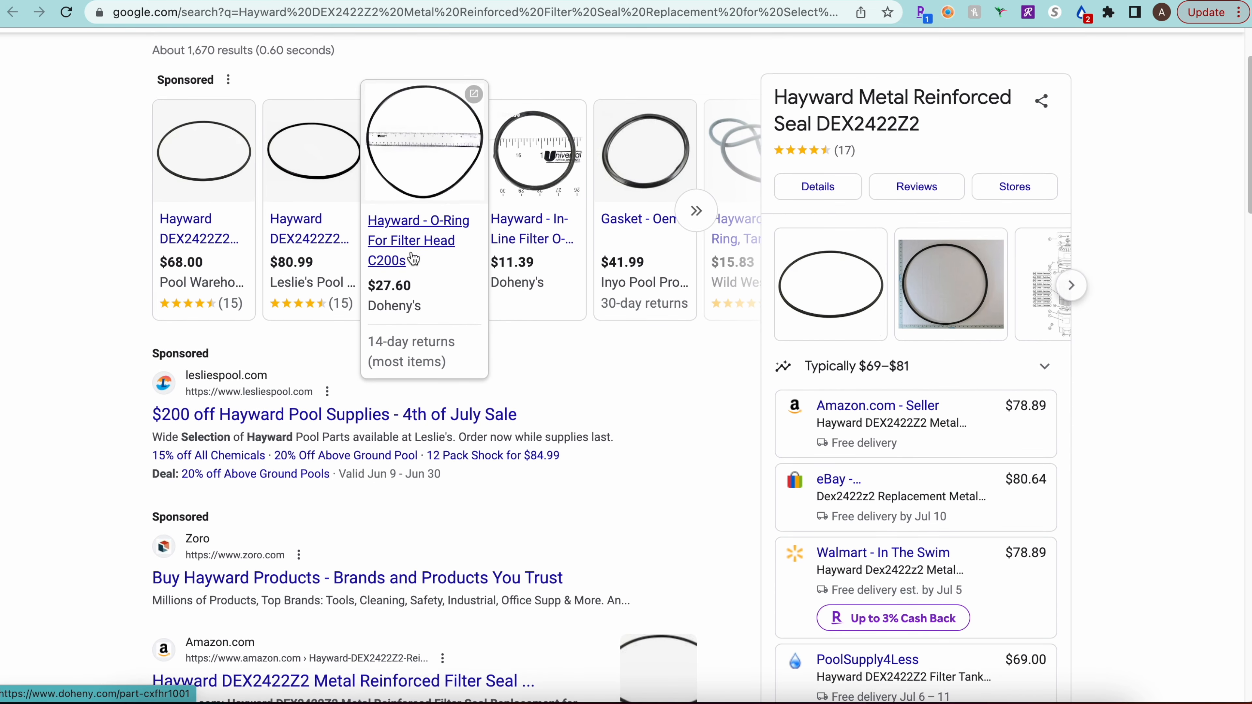
pyautogui.scroll(3, 398, 237)
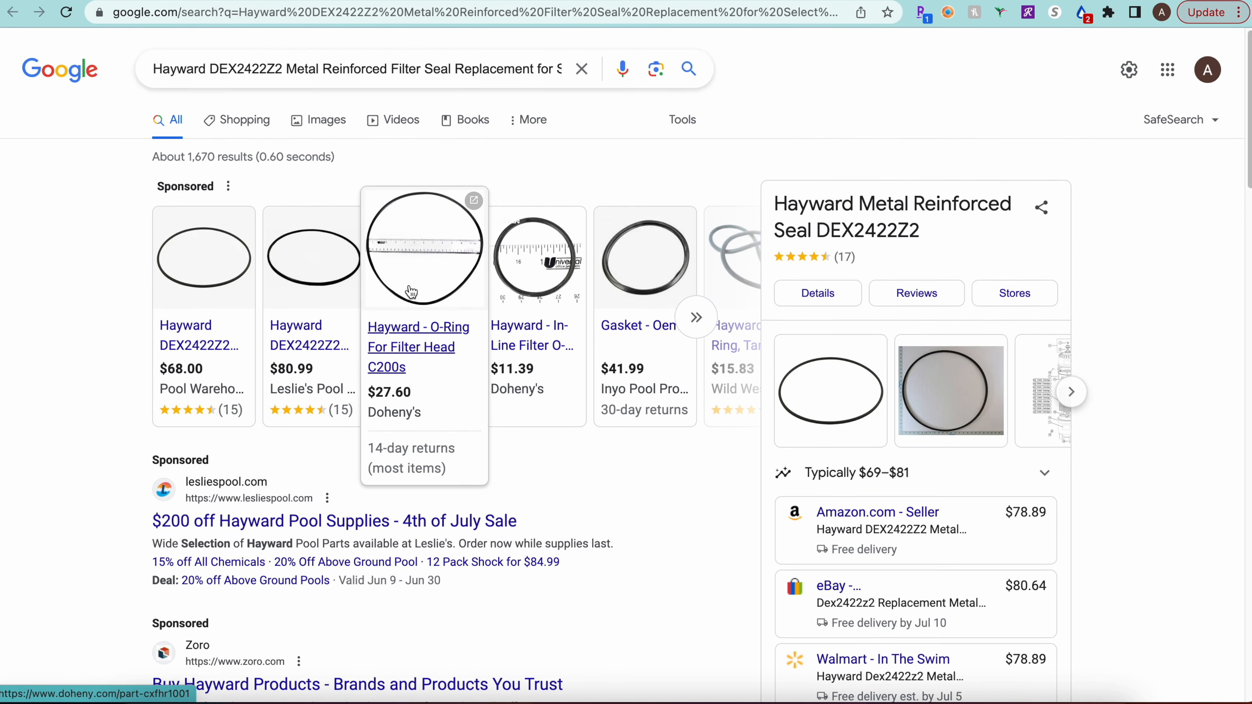
# Refine the Google search by putting the part number in quotation marks as "DEX2422Z2".
pyautogui.click(213, 68)
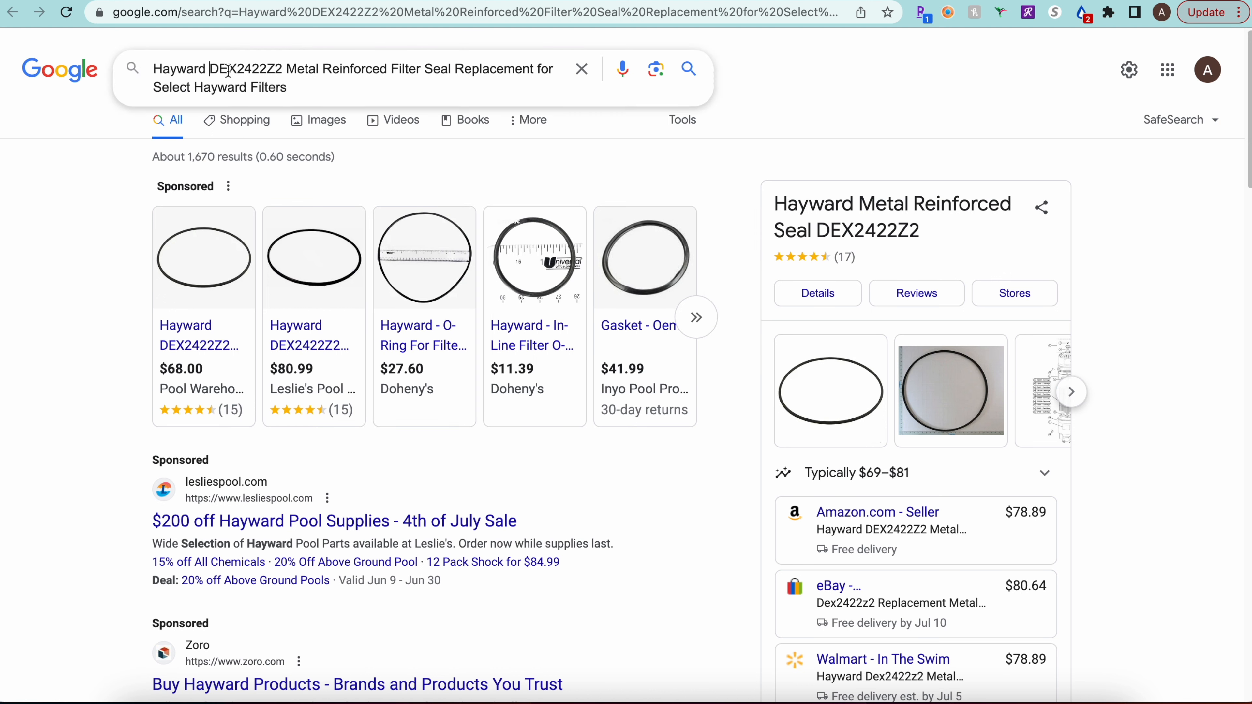
pyautogui.write('"')
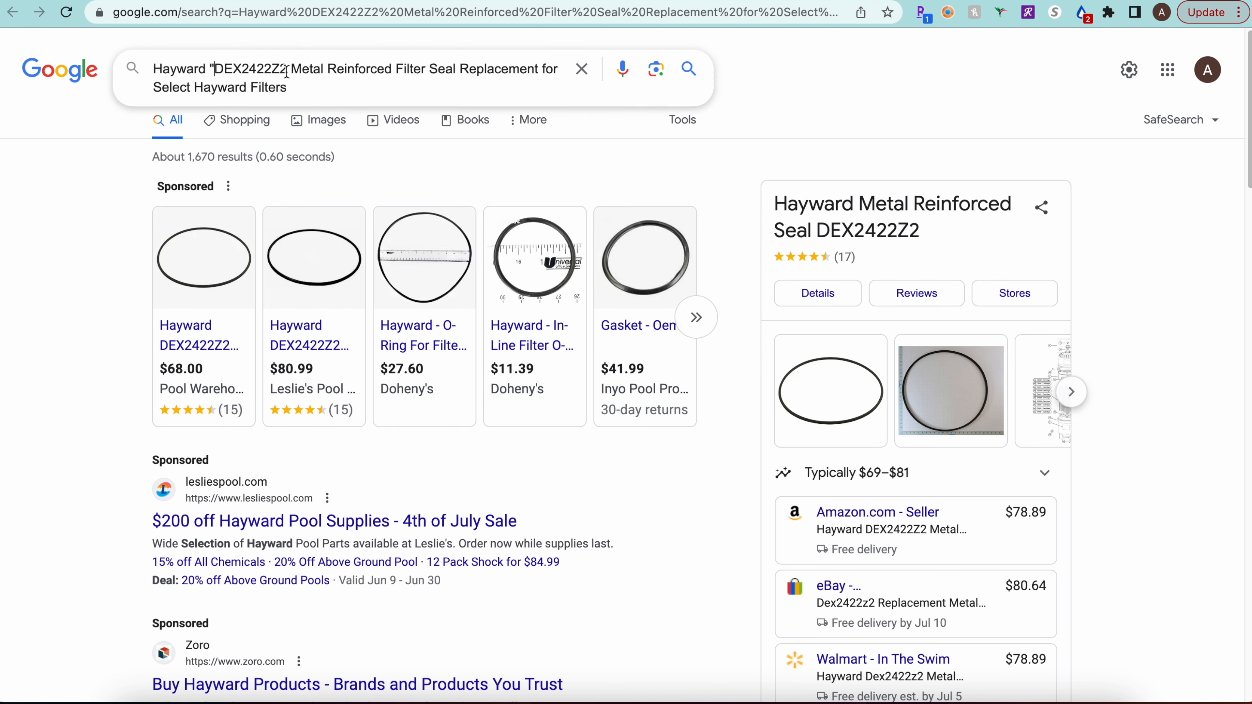
pyautogui.write('"')
pyautogui.press('Return')
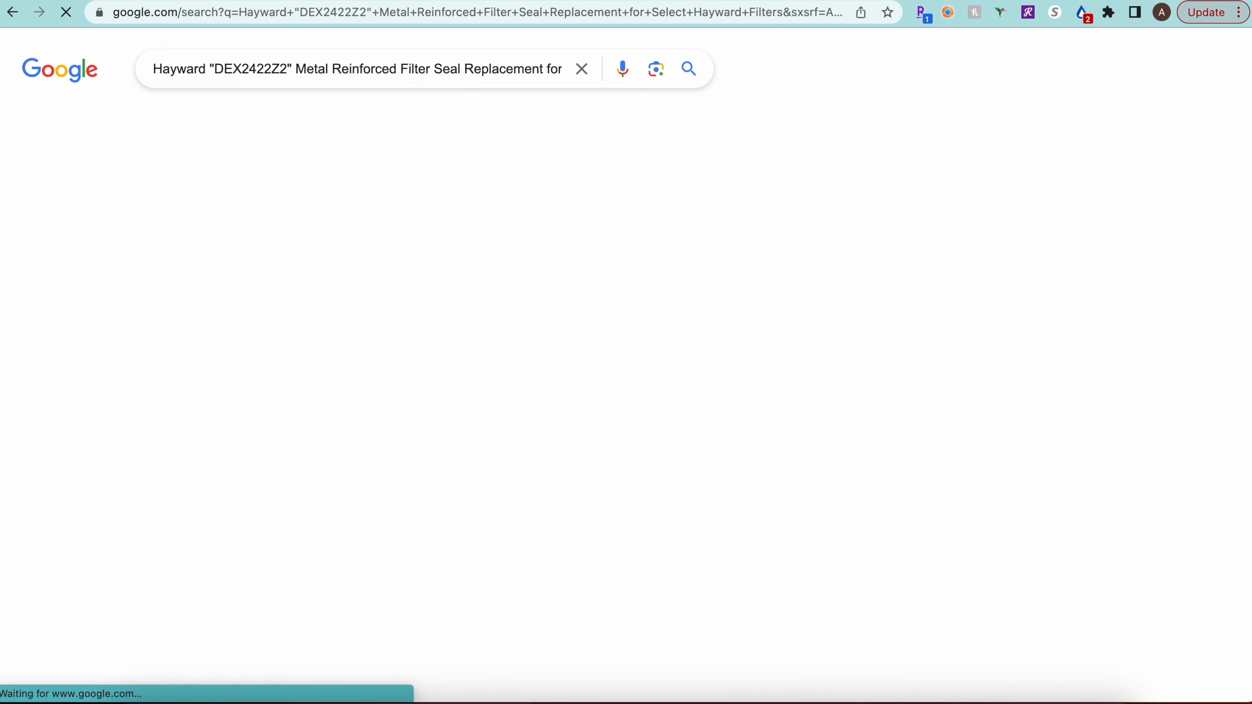
pyautogui.moveTo(285, 76); pyautogui.dragTo(288, 76)
pyautogui.click(136, 282)
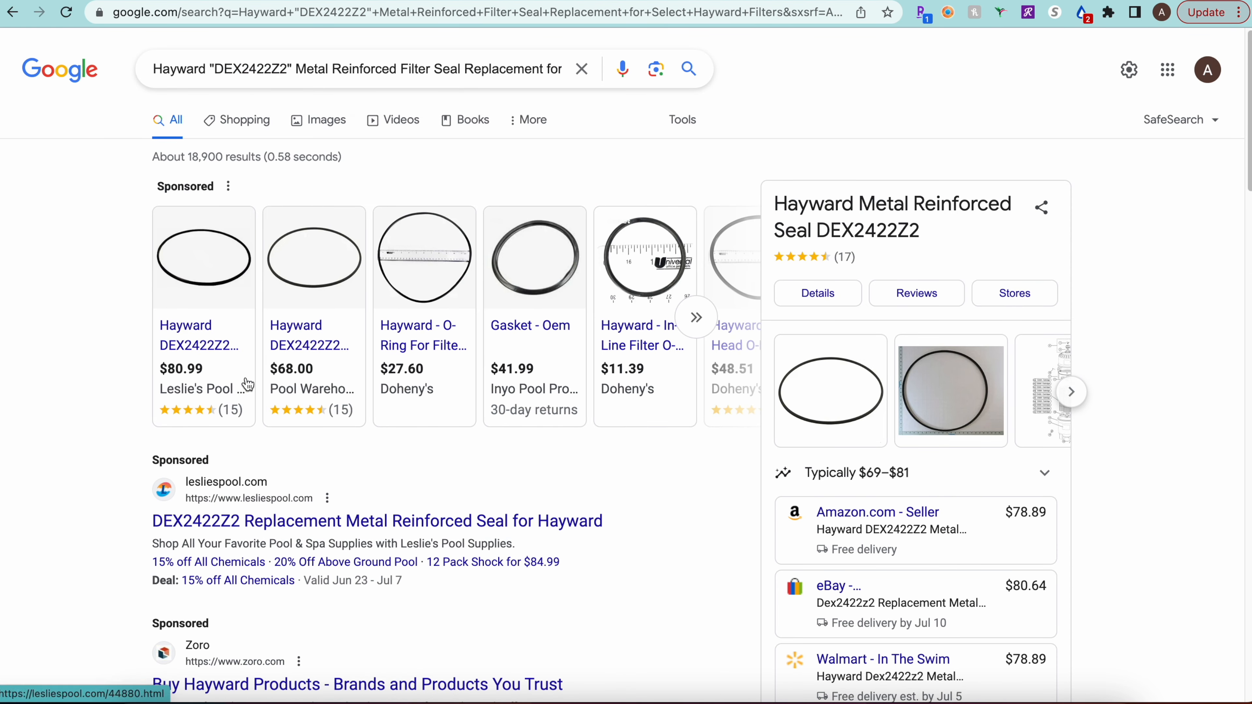
# Expand the sponsored offers and compare retailers' prices and part numbers for the Hayward filter seal.
pyautogui.moveTo(310, 368)
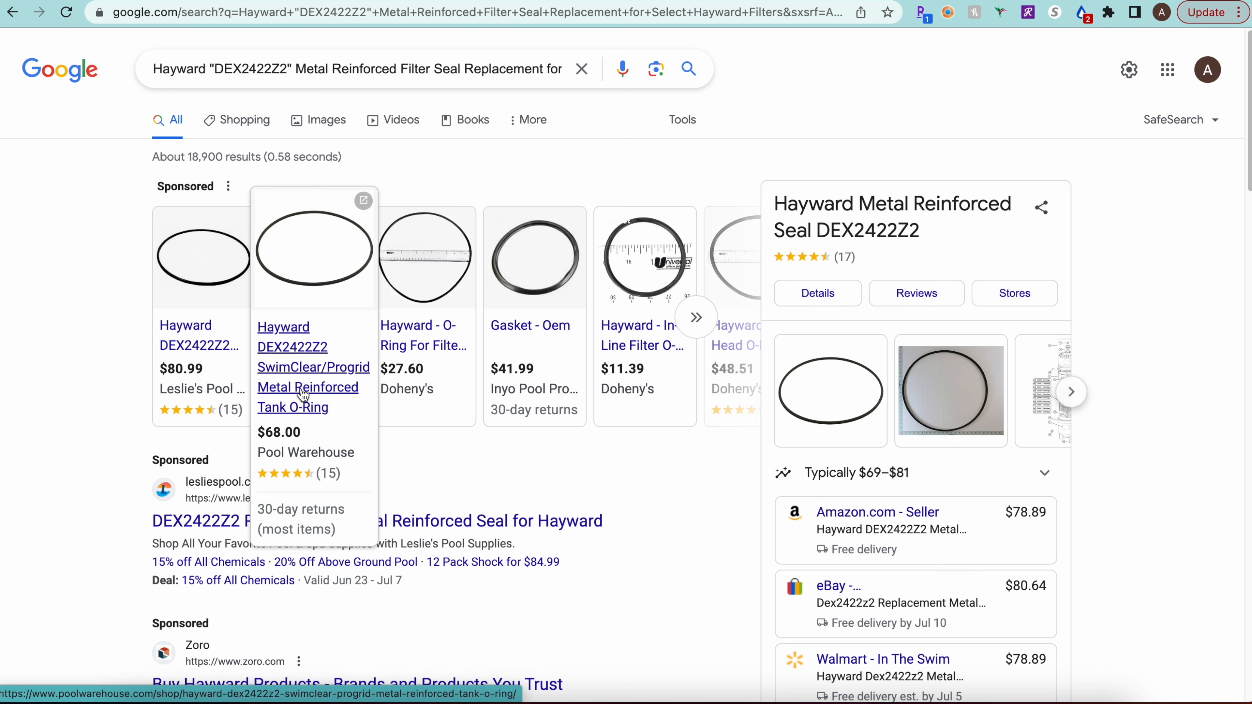
pyautogui.moveTo(523, 351)
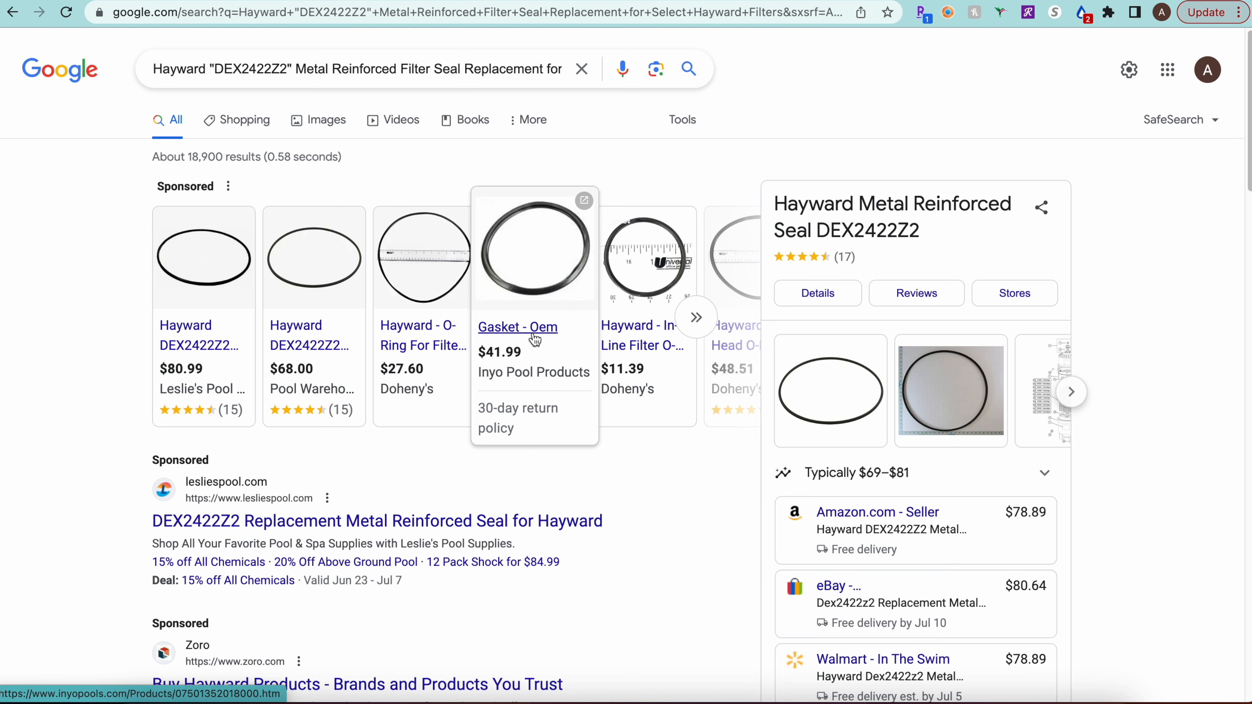
pyautogui.moveTo(625, 349)
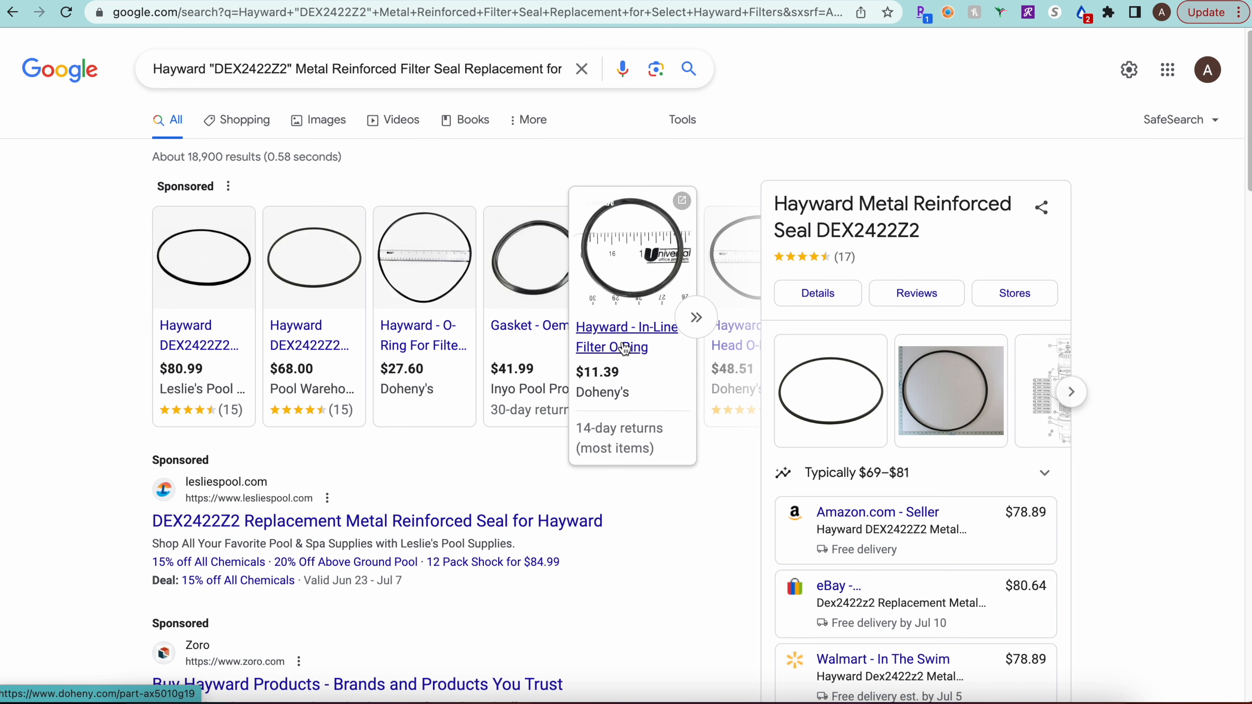
pyautogui.click(696, 318)
pyautogui.moveTo(763, 382)
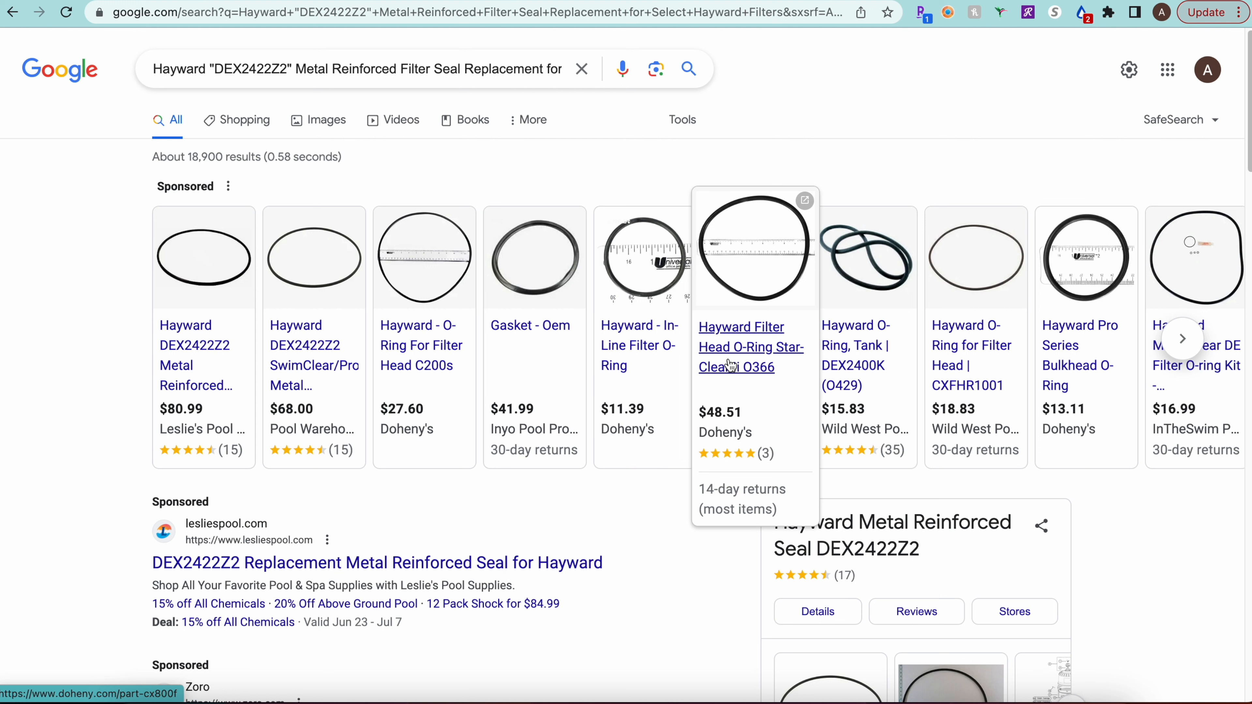
pyautogui.moveTo(879, 349)
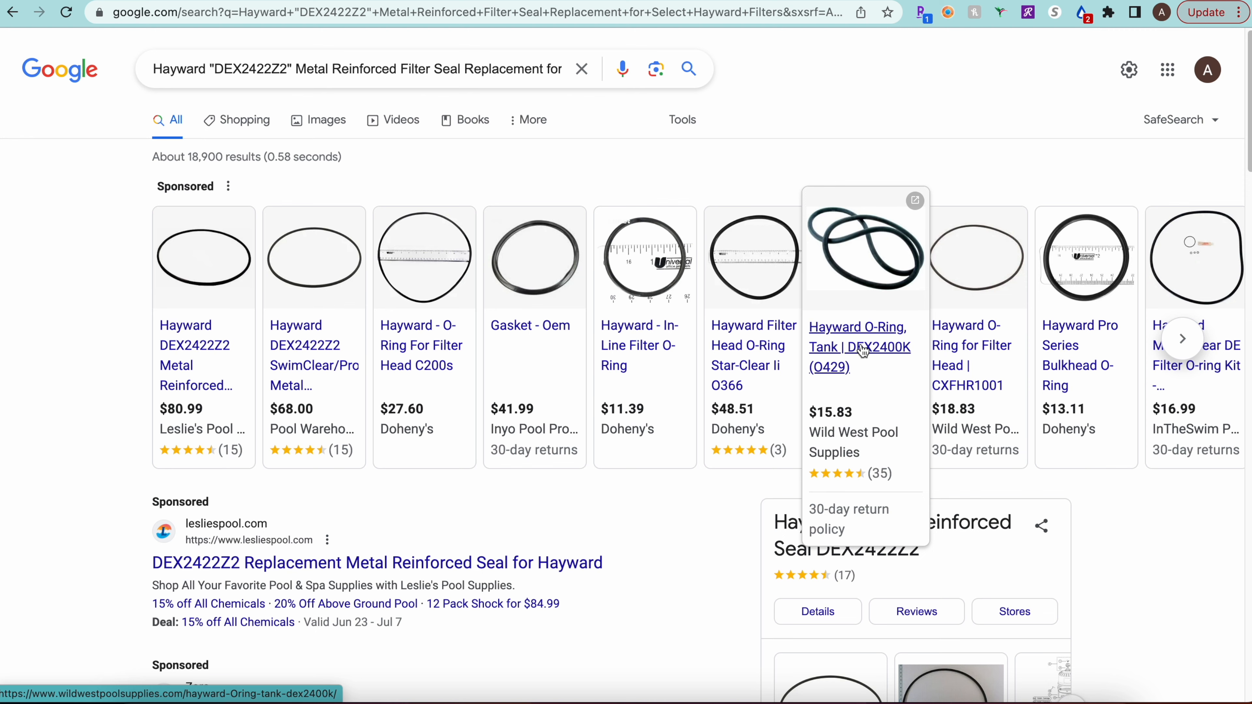
pyautogui.click(1182, 339)
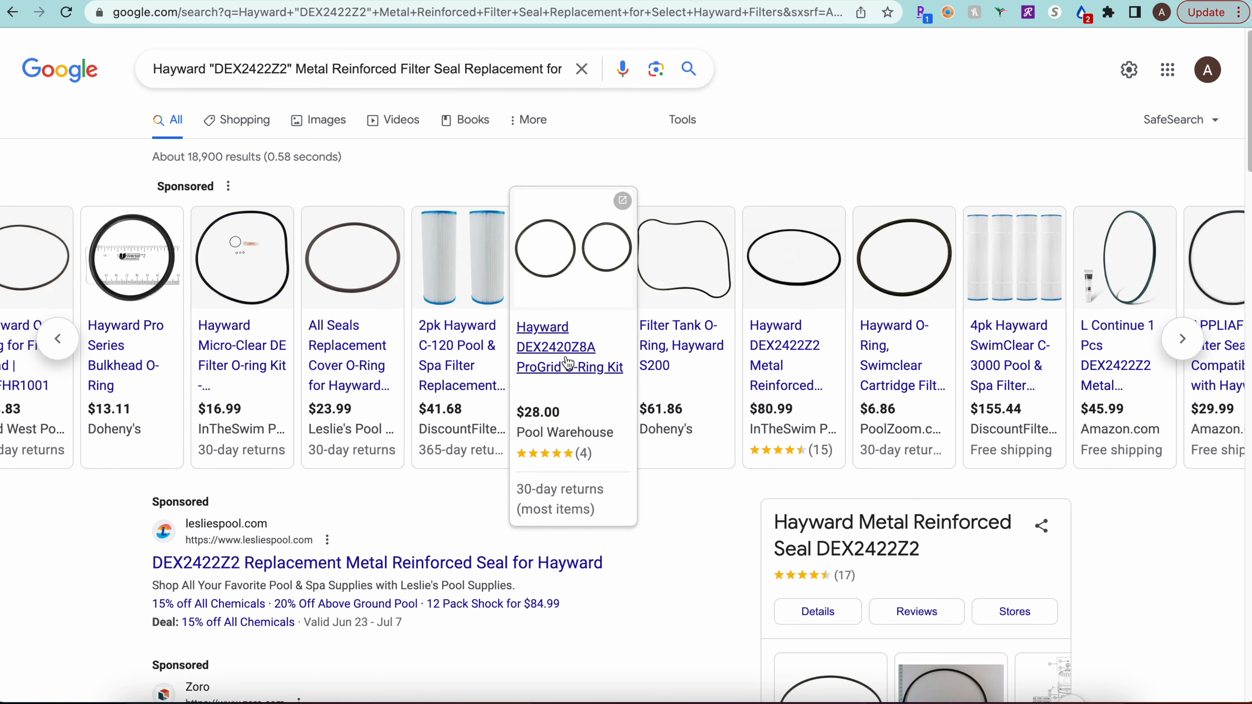
# Find the Hayward Pools result "Seal,Filter,Metal Reinforced" among the organic results and open it in a new tab.
pyautogui.scroll(-10, 111, 408)
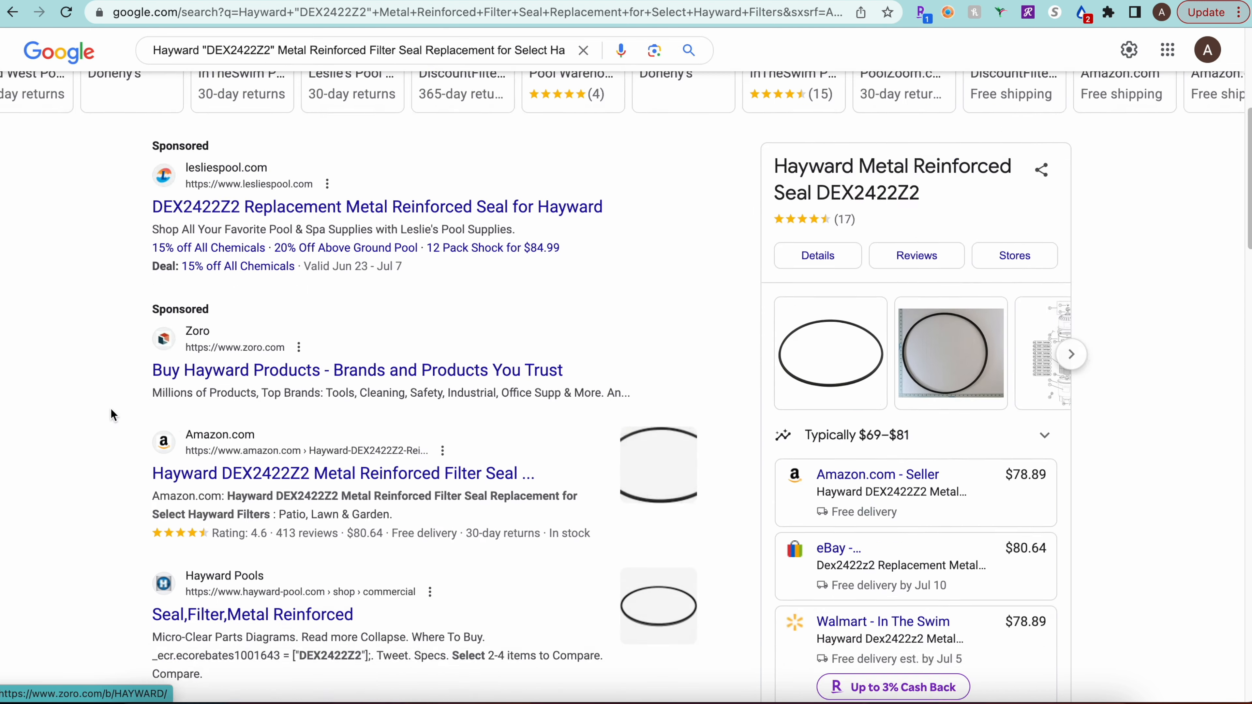
pyautogui.scroll(-1, 117, 355)
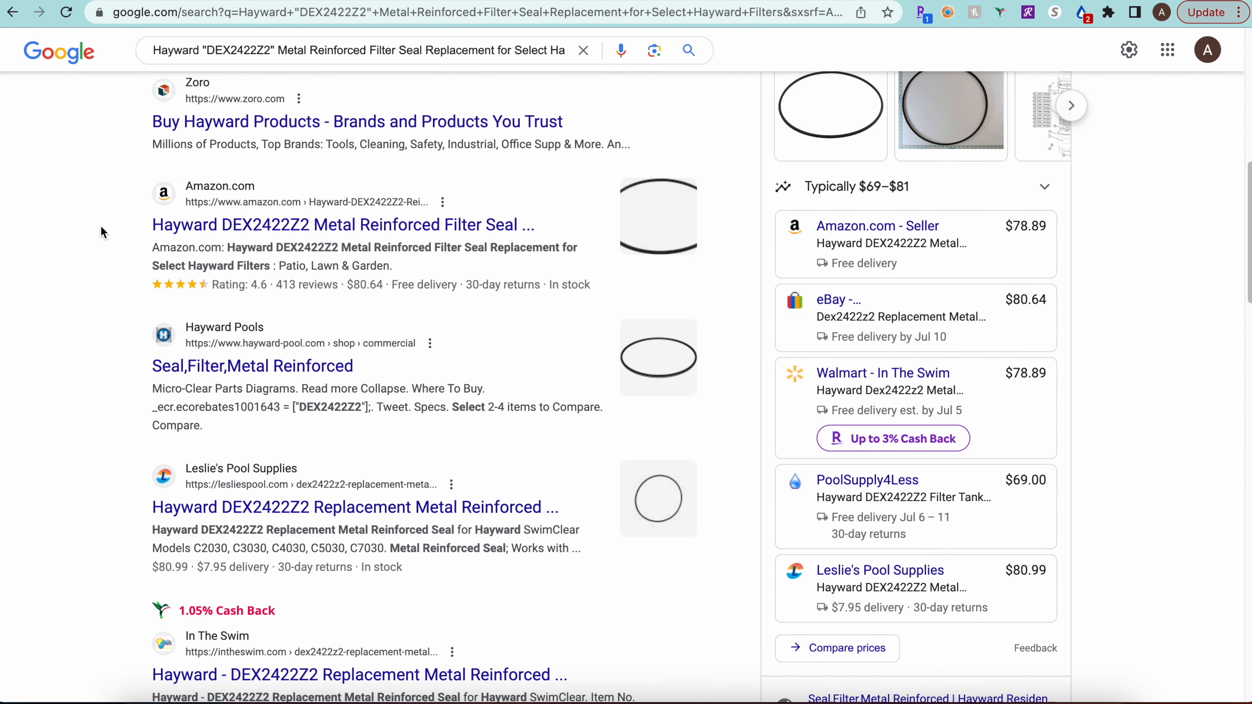
pyautogui.scroll(-1, 101, 223)
pyautogui.scroll(-1, 101, 223)
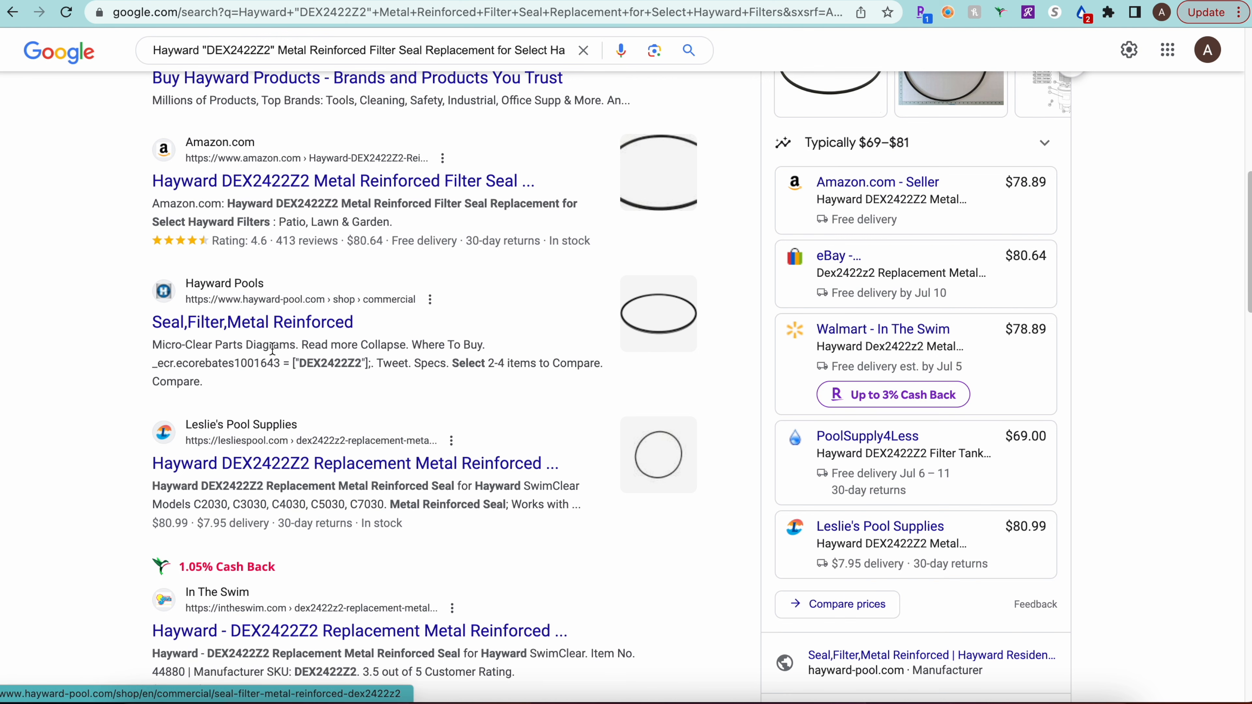
pyautogui.rightClick(214, 313)
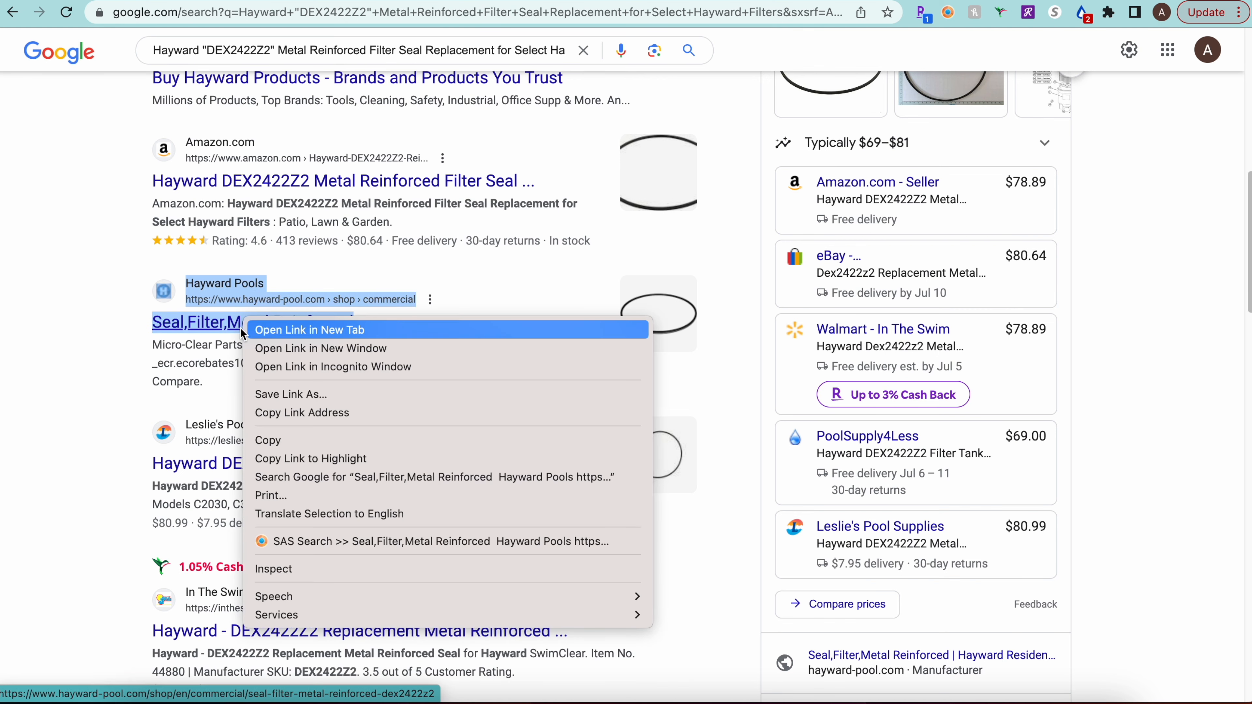
pyautogui.click(241, 328)
# Compare the DEX2422Z2 prices of the remaining retailers in the Google results.
pyautogui.scroll(-5, 72, 339)
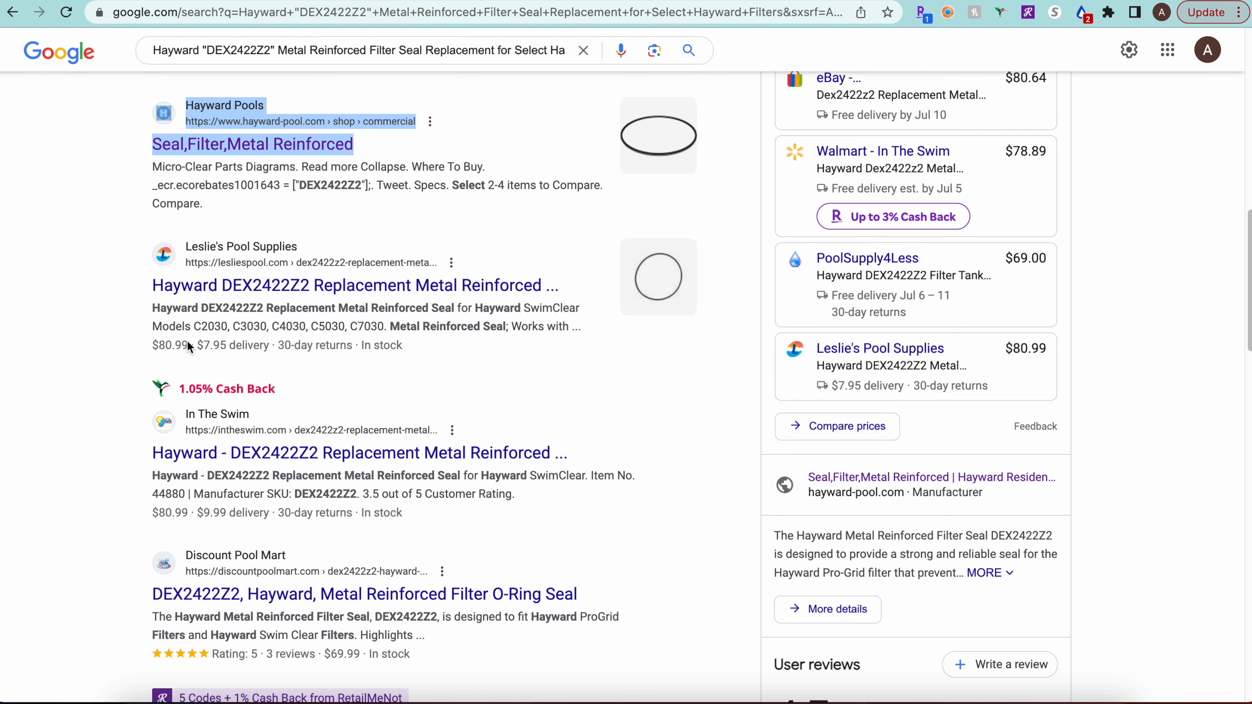
pyautogui.scroll(-10, 102, 305)
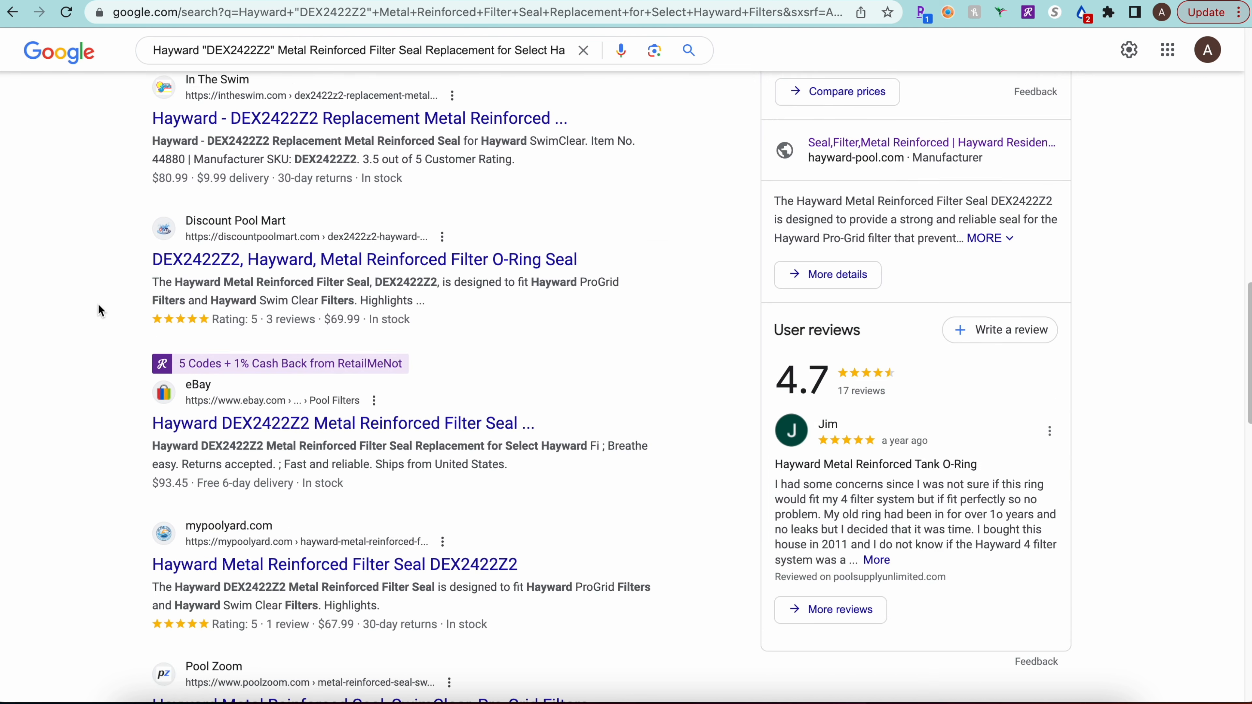
pyautogui.scroll(-5, 95, 310)
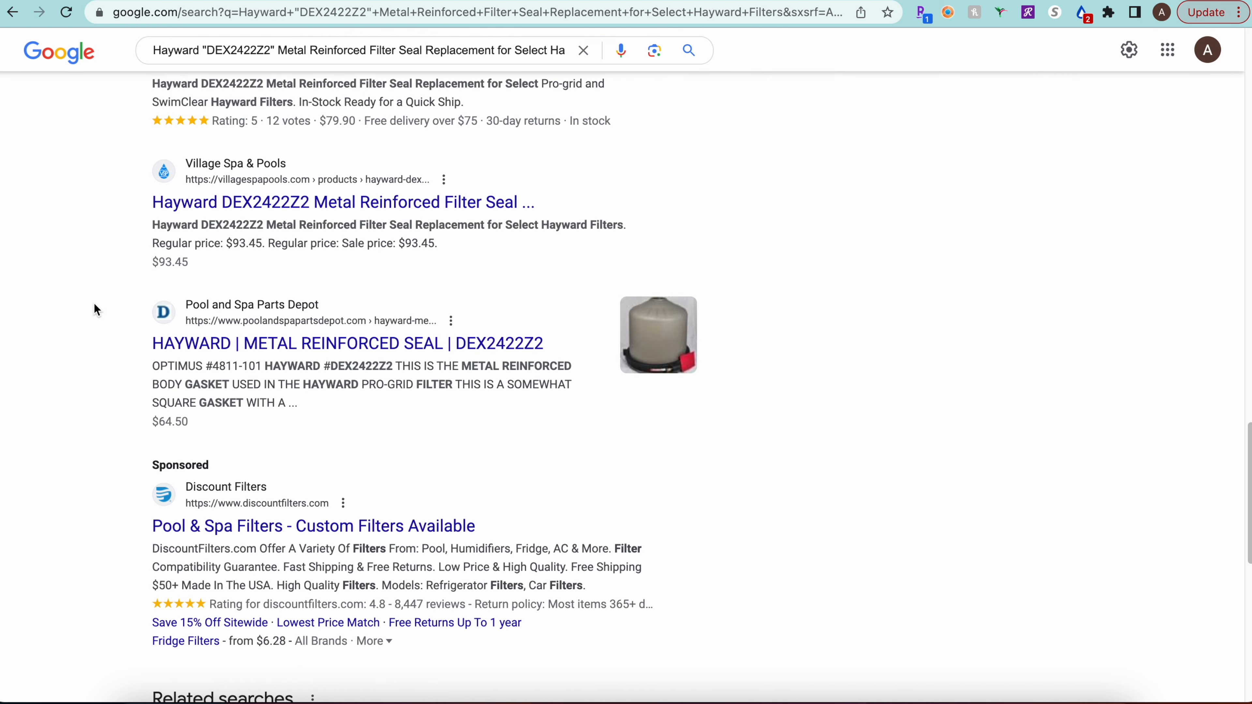
pyautogui.scroll(-5, 95, 310)
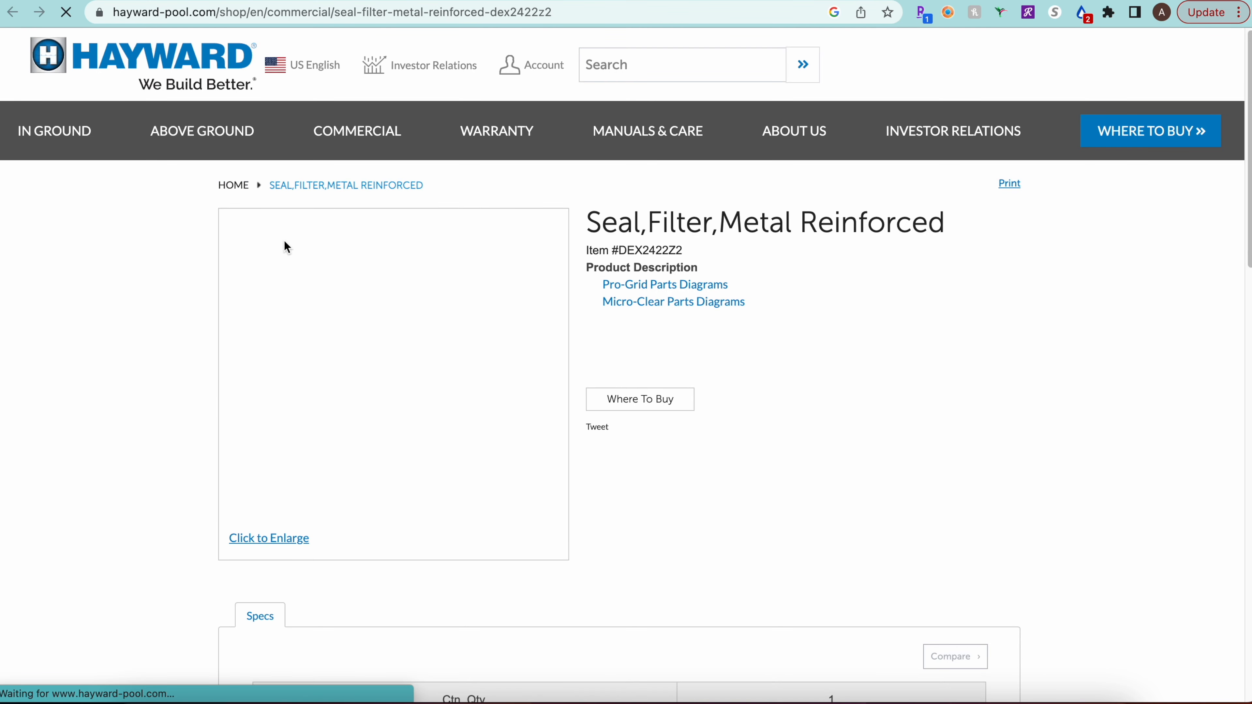
# Examine the manufacturer's DEX2422Z2 product page, open its Where To Buy page and review the pool professional finder.
pyautogui.scroll(-3, 955, 302)
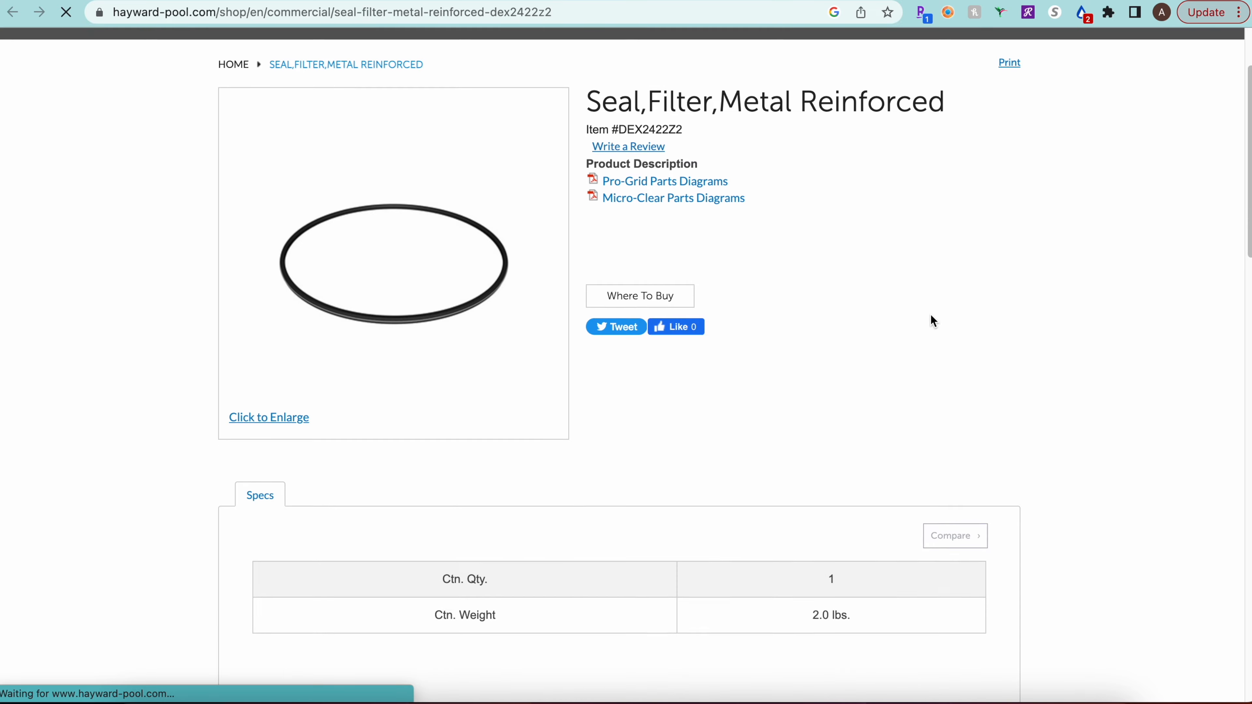
pyautogui.click(635, 293)
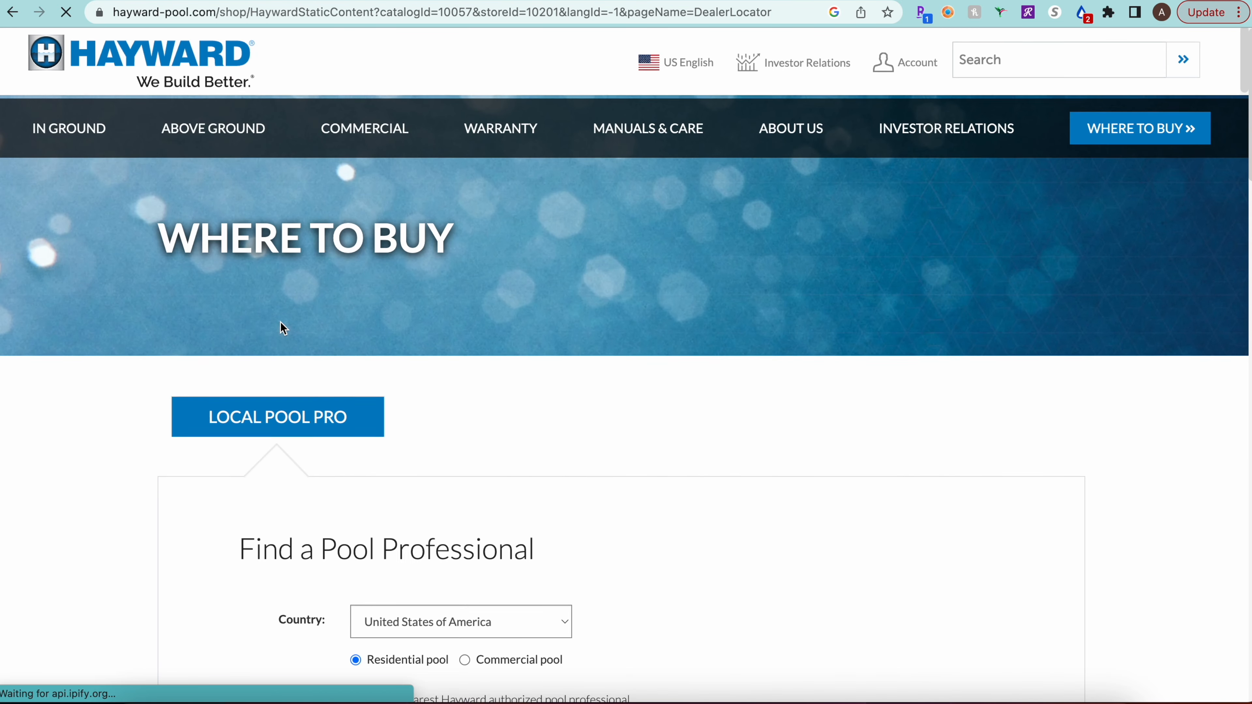
pyautogui.scroll(-5, 299, 317)
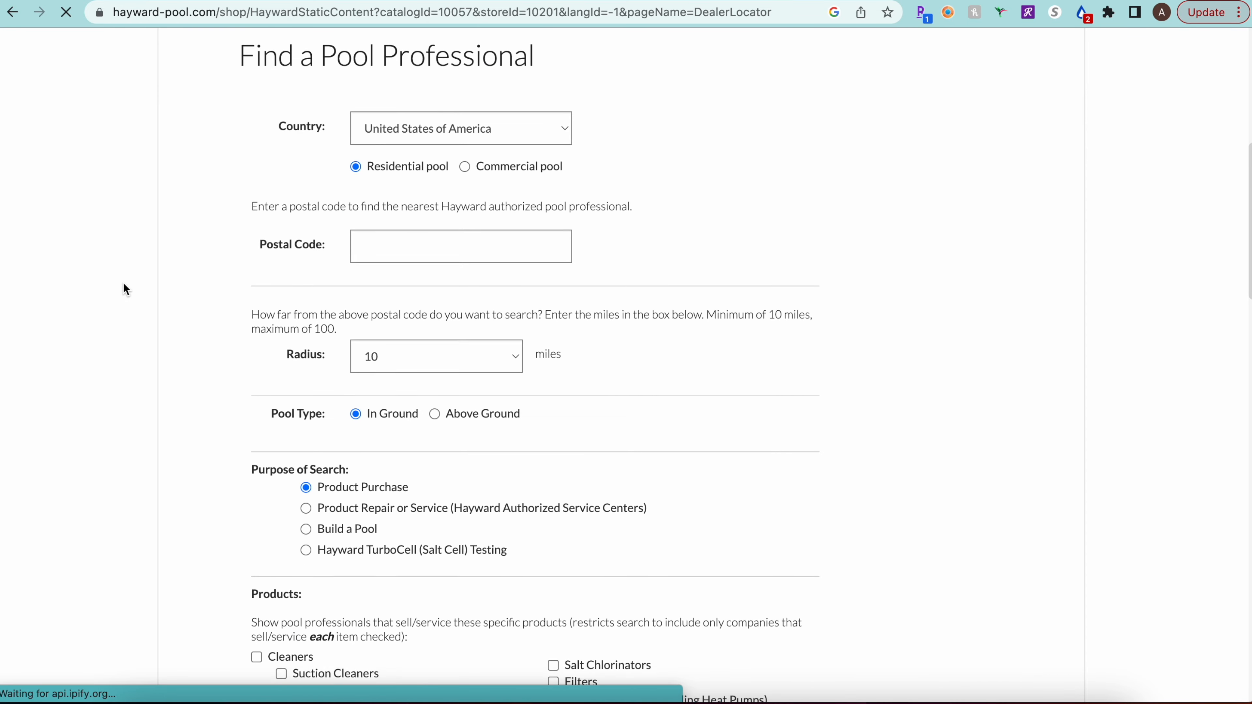
pyautogui.scroll(-10, 129, 276)
pyautogui.scroll(15, 134, 276)
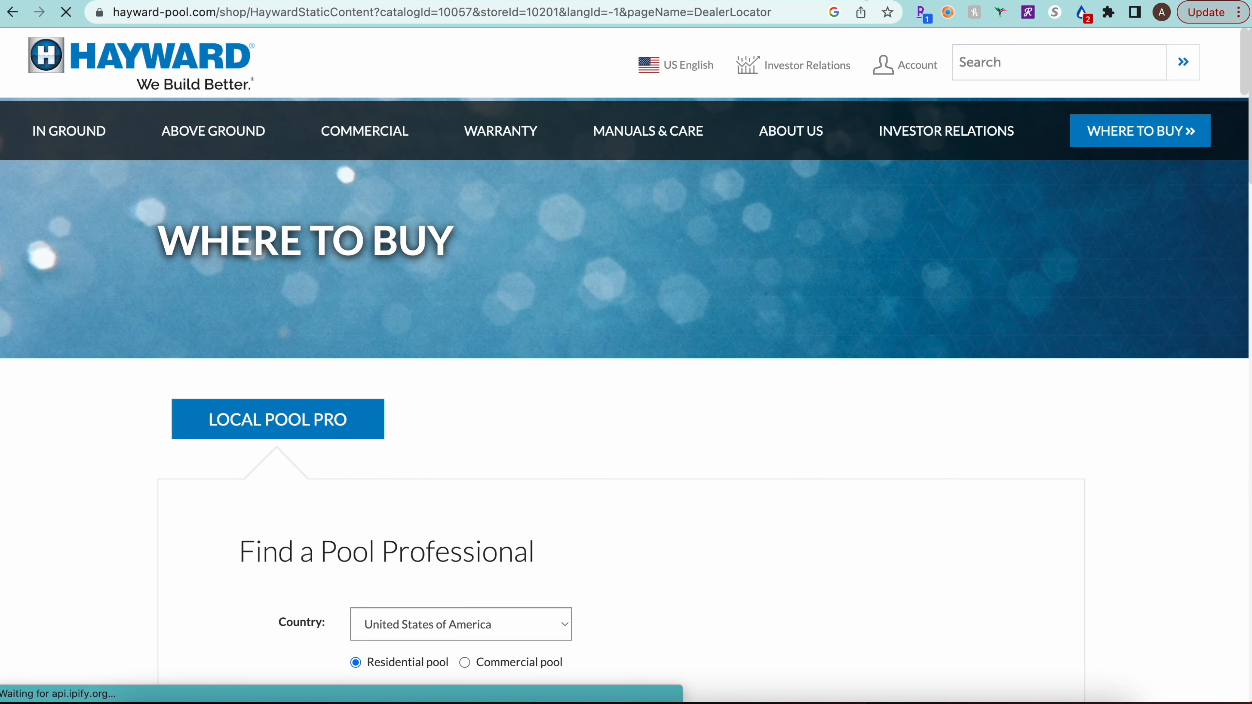
# Return to the Keepa Product Finder results and open the Felco Pruning Shears (F 17) listing on Amazon.
pyautogui.hotkey('ctrl', 'shift', 'Tab')
pyautogui.hotkey('ctrl', 'shift', 'Tab')
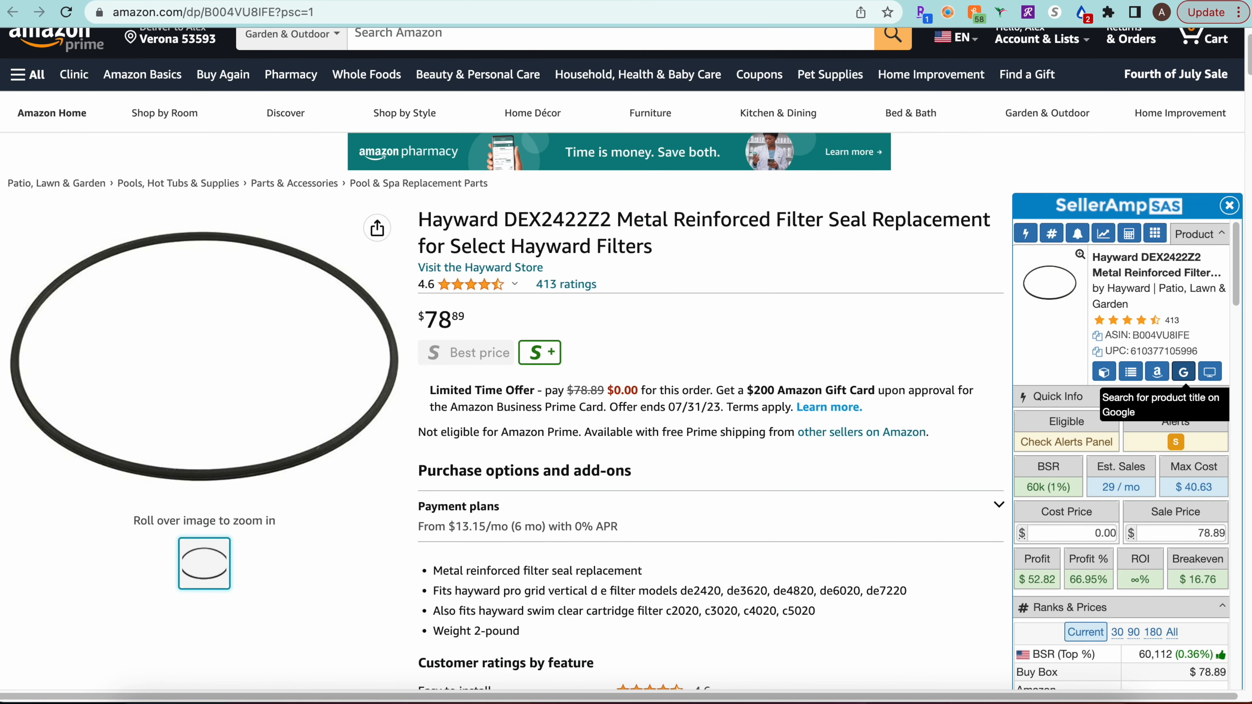
pyautogui.hotkey('ctrl', 'shift', 'Tab')
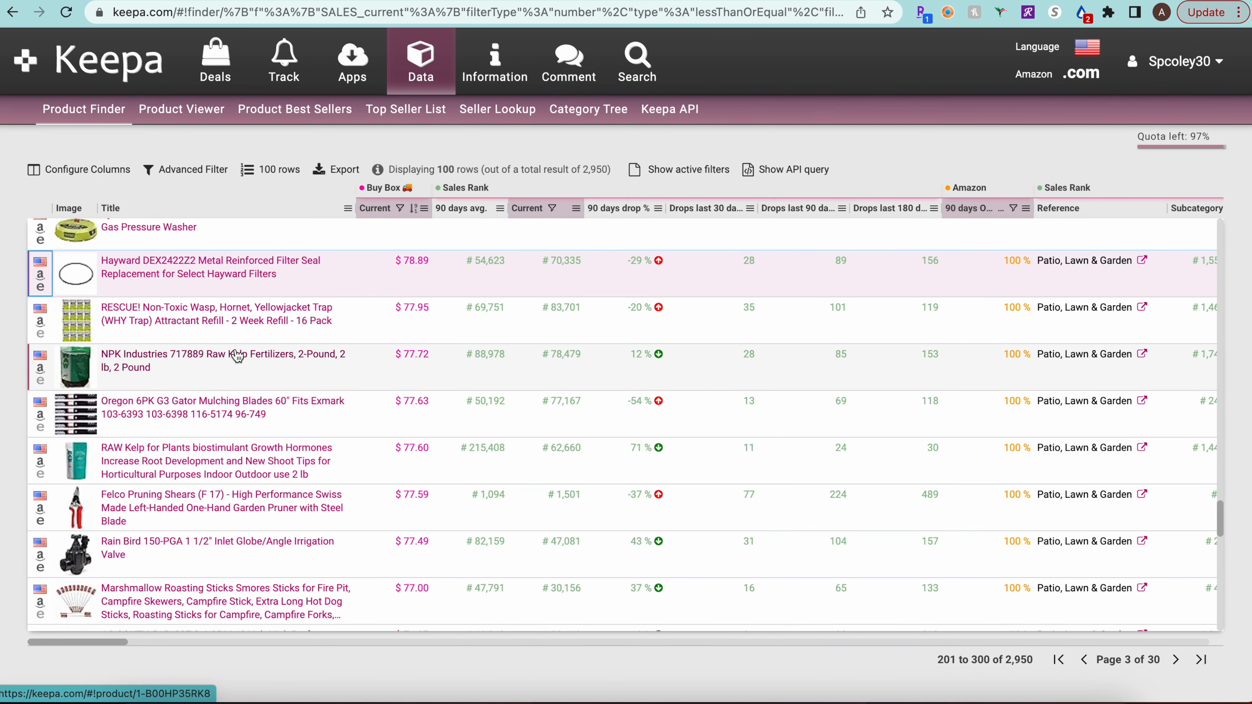
pyautogui.scroll(-3, 261, 380)
pyautogui.scroll(-1, 279, 397)
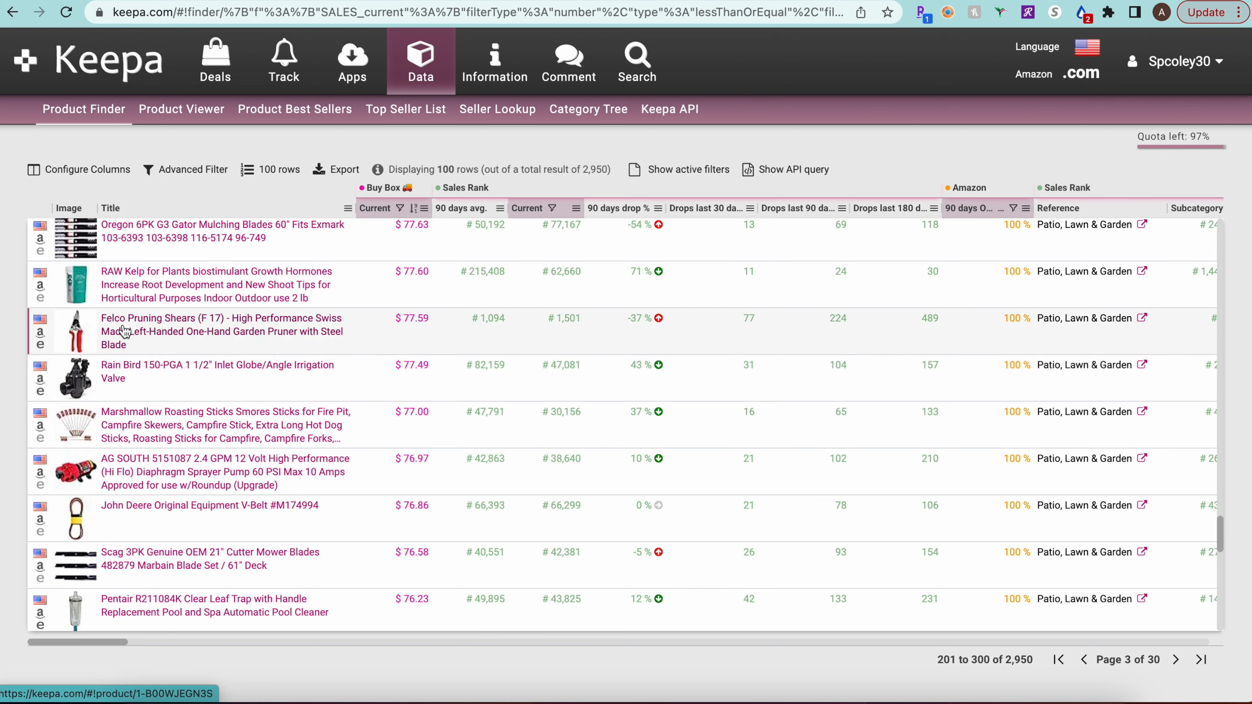
pyautogui.moveTo(74, 336)
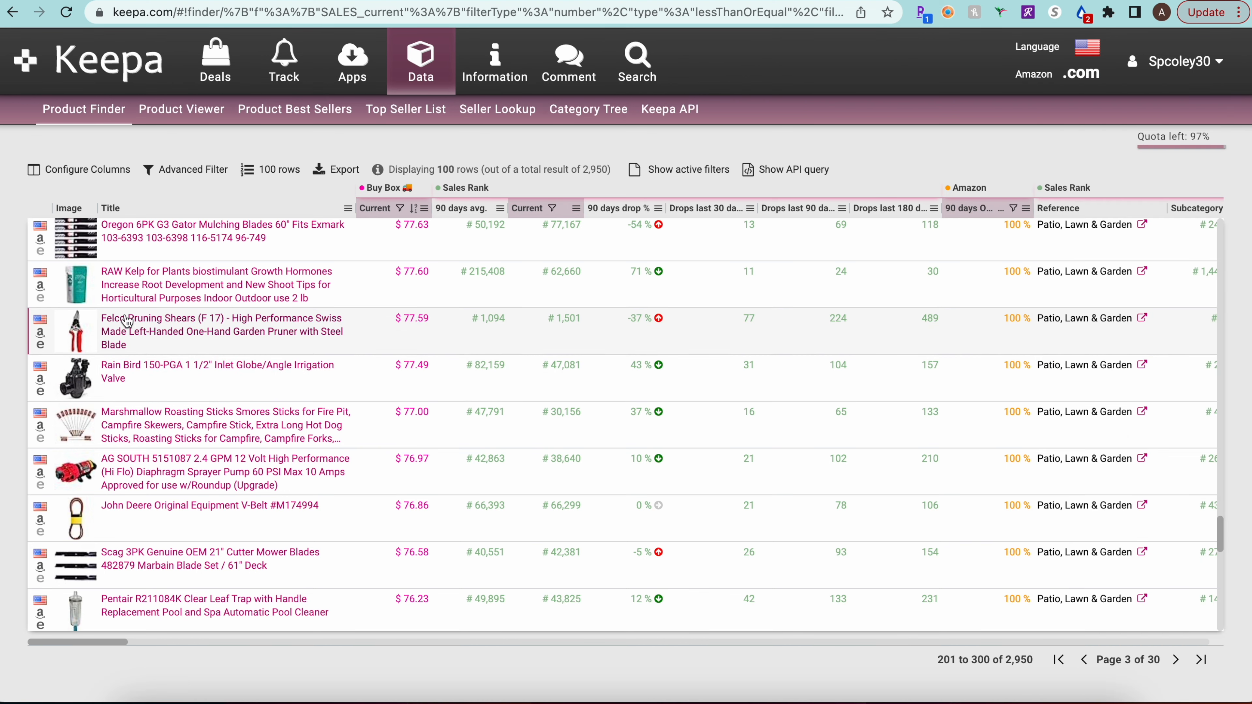
pyautogui.click(41, 335)
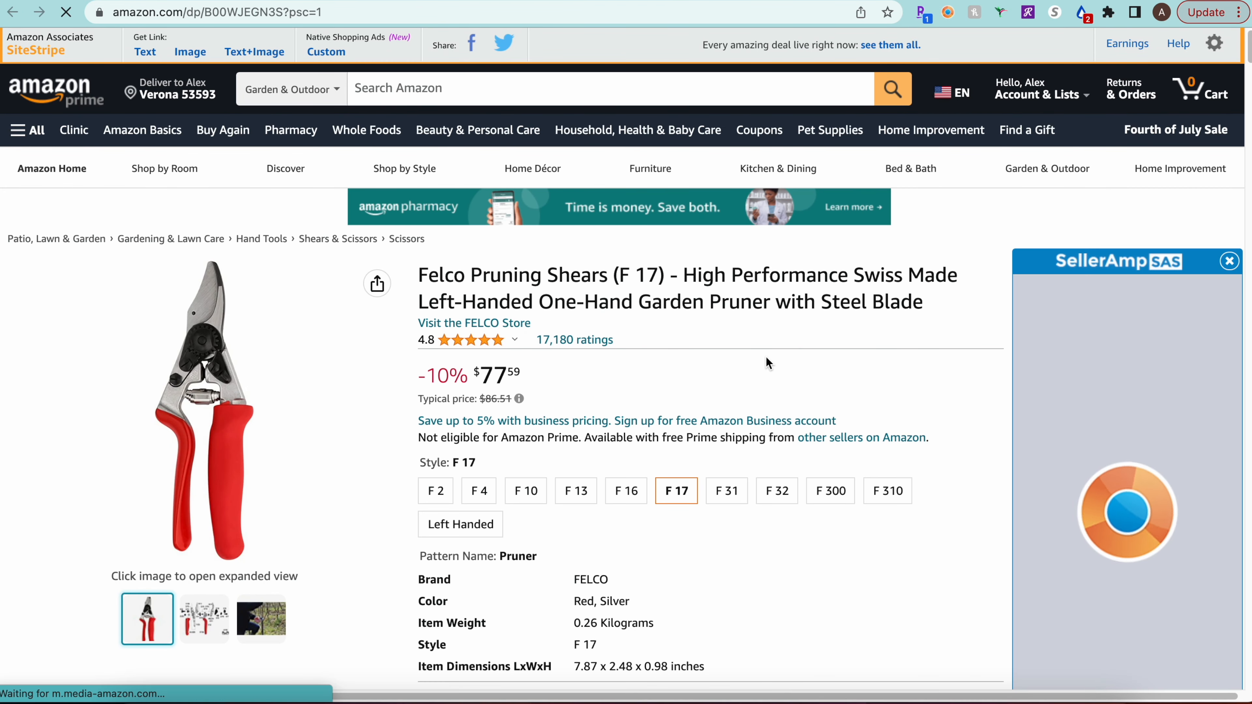
# Review the Felco F 17 listing's Keepa price, sales rank and offer count history, and close the listing.
pyautogui.scroll(-20, 774, 365)
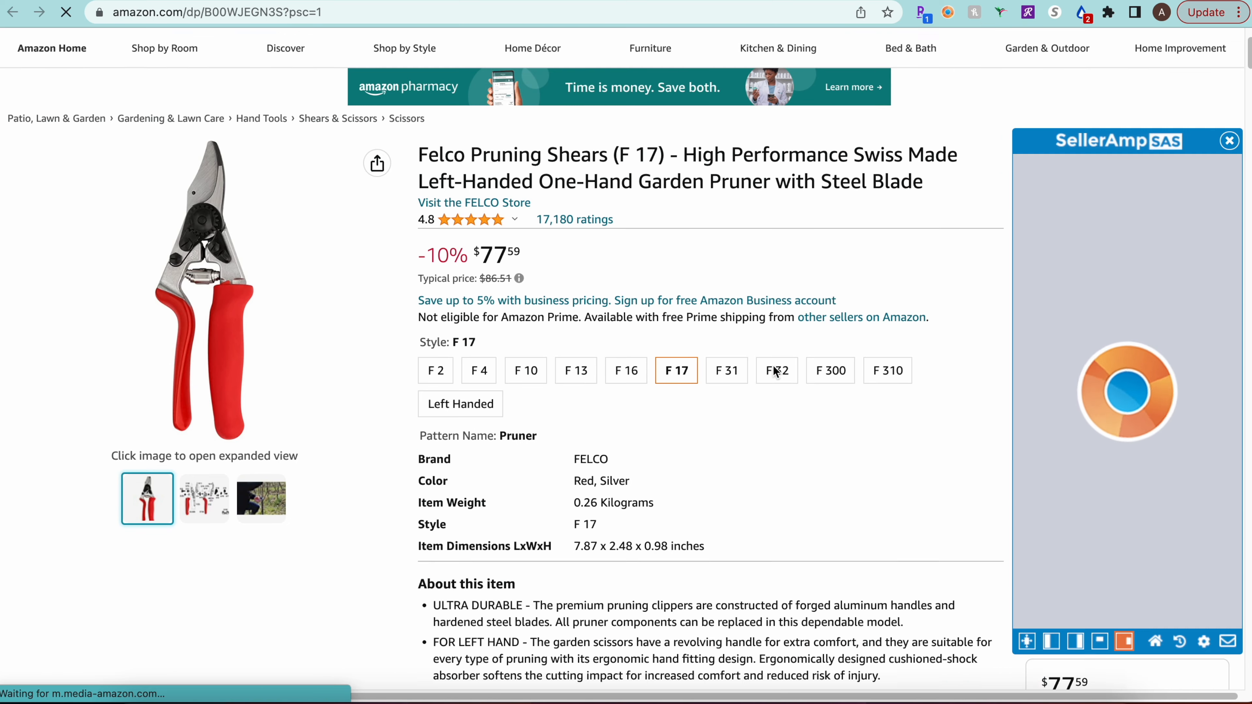
pyautogui.scroll(-8, 772, 364)
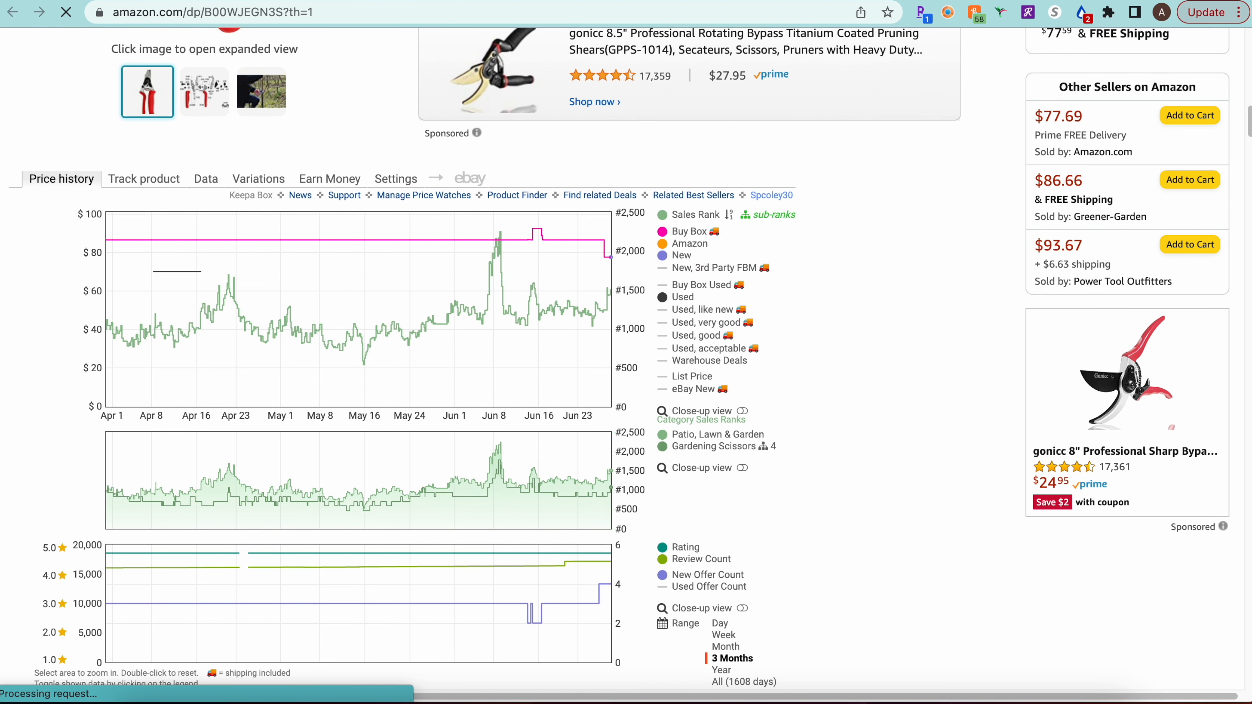
pyautogui.hotkey('ctrl', 'w')
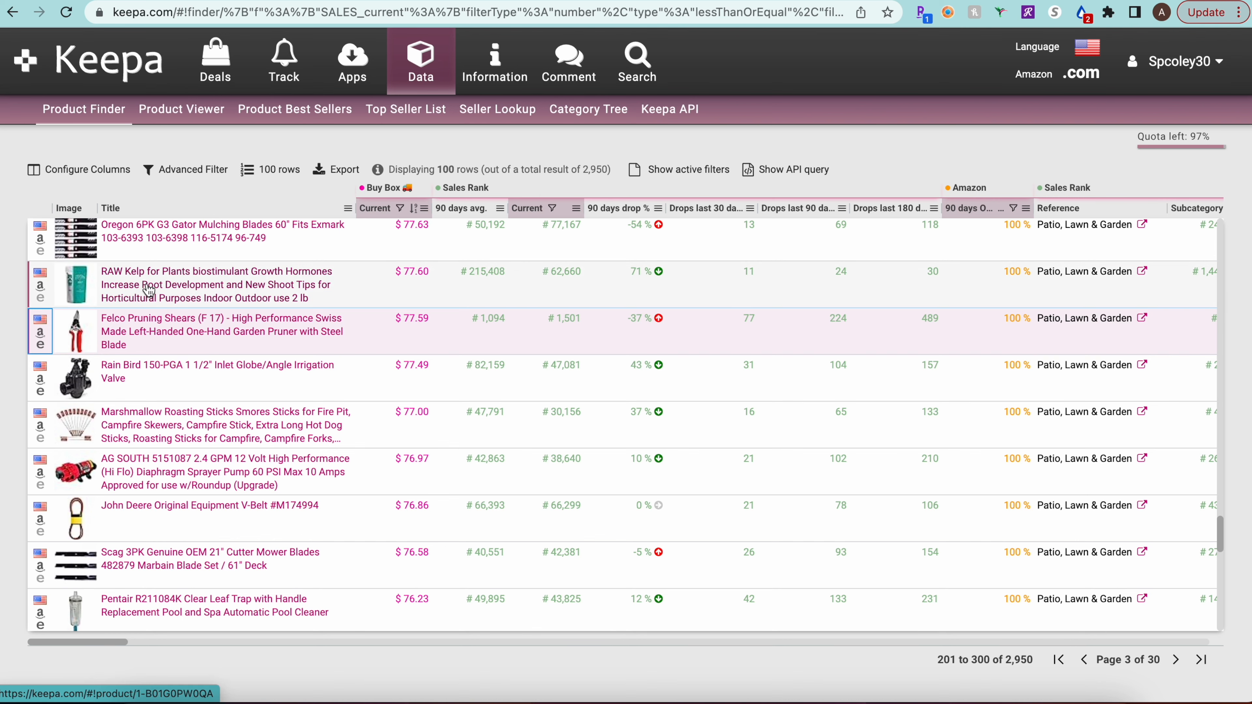
# Browse further down the Product Finder results and open the Rain Bird 5000 Rotor 4 in. (6 ct.) listing on Amazon.
pyautogui.scroll(-10, 233, 381)
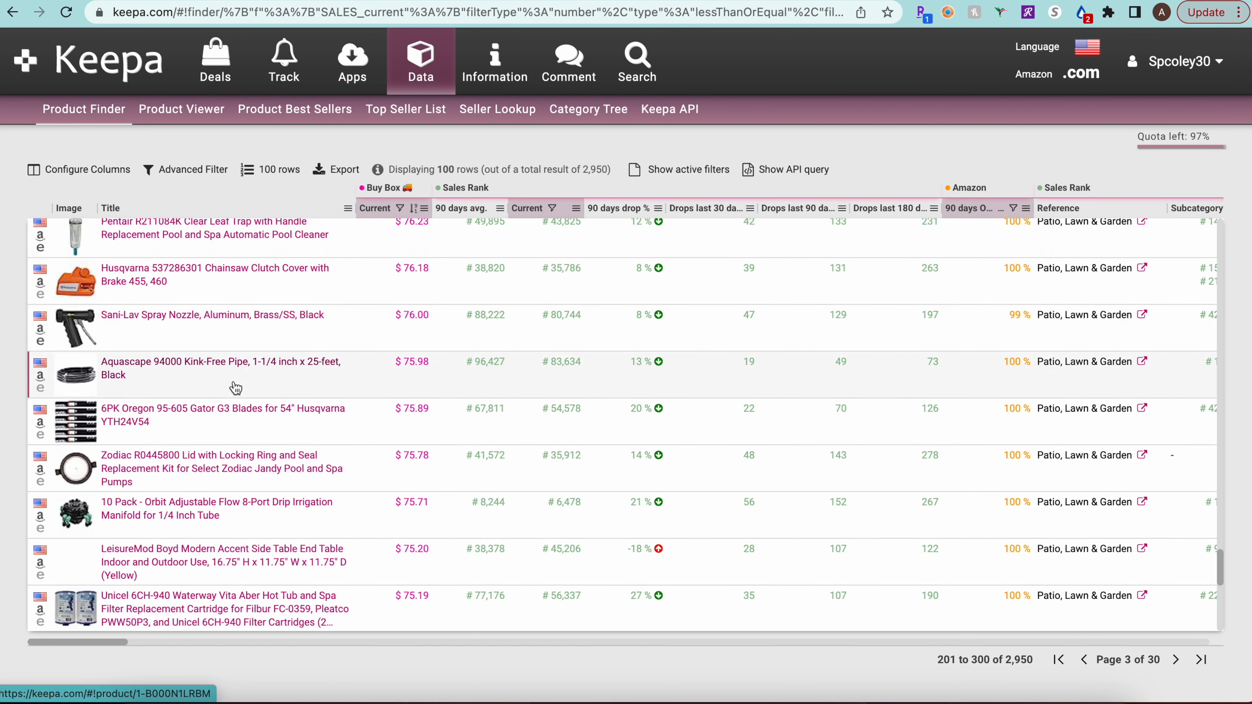
pyautogui.scroll(-9, 240, 391)
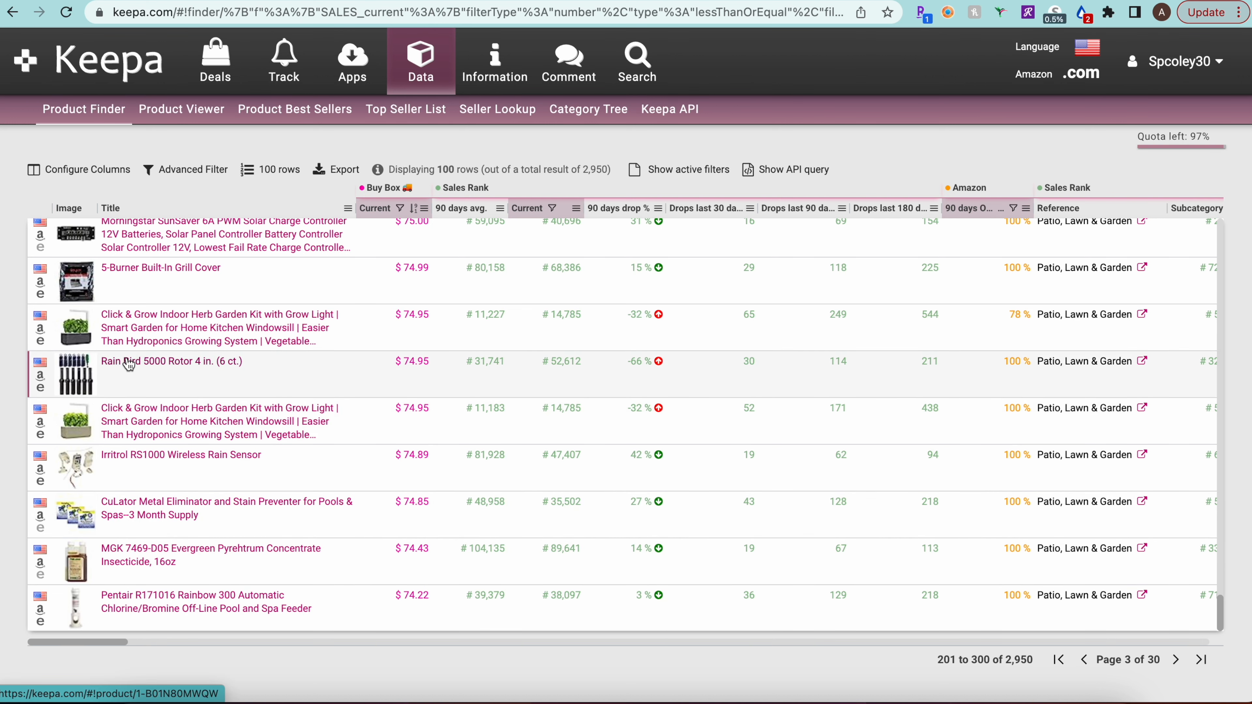
pyautogui.click(40, 376)
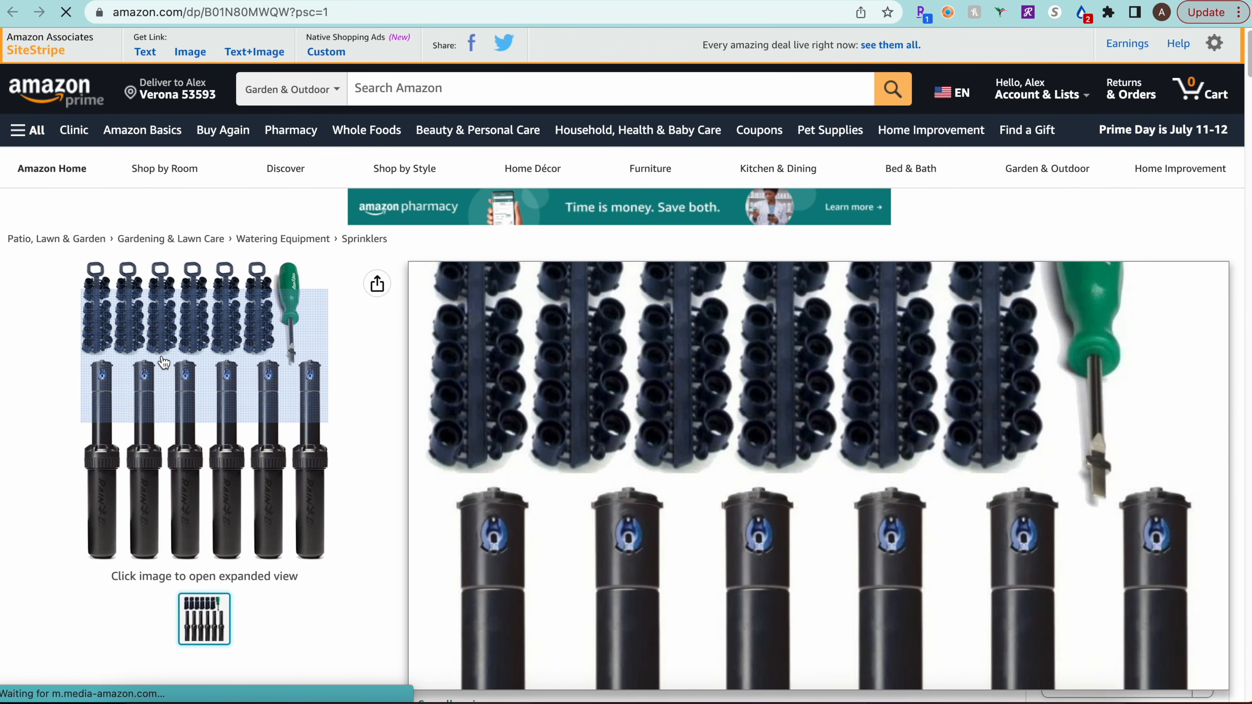
# Review the Rain Bird 5000 Rotor listing and its SellerAmp data, and search Google for the product title.
pyautogui.scroll(-3, 841, 429)
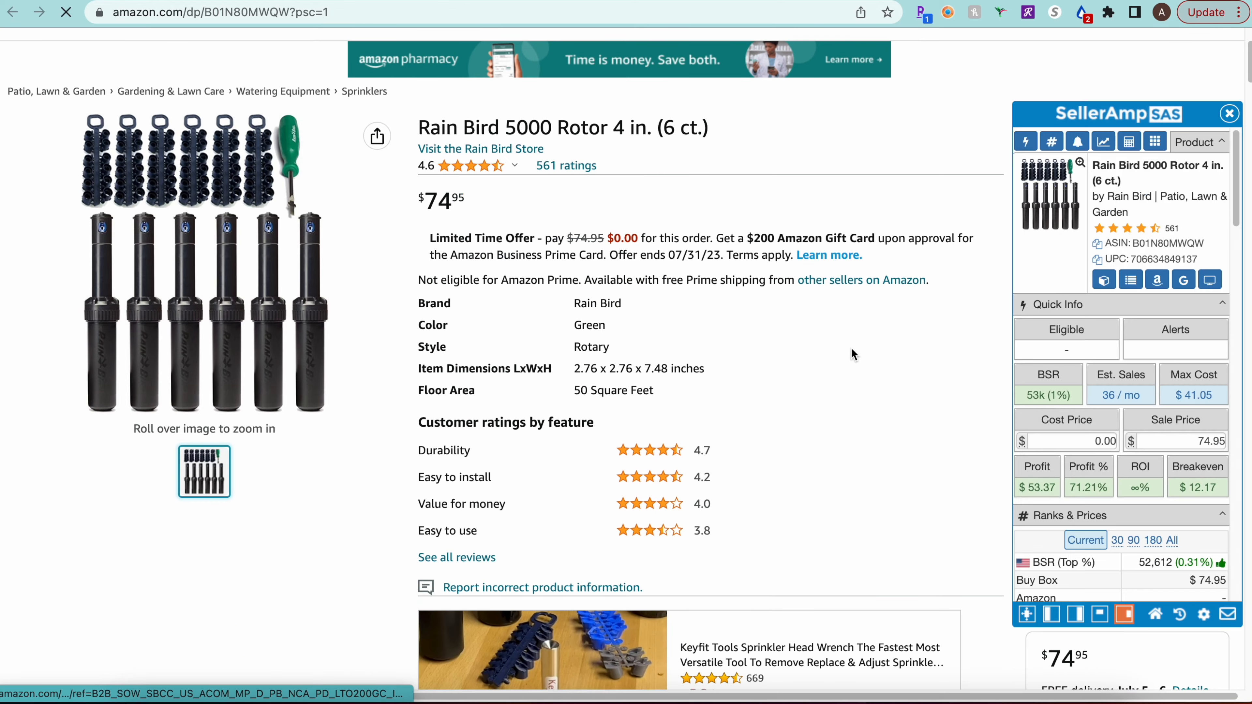
pyautogui.scroll(-10, 852, 352)
pyautogui.scroll(15, 908, 427)
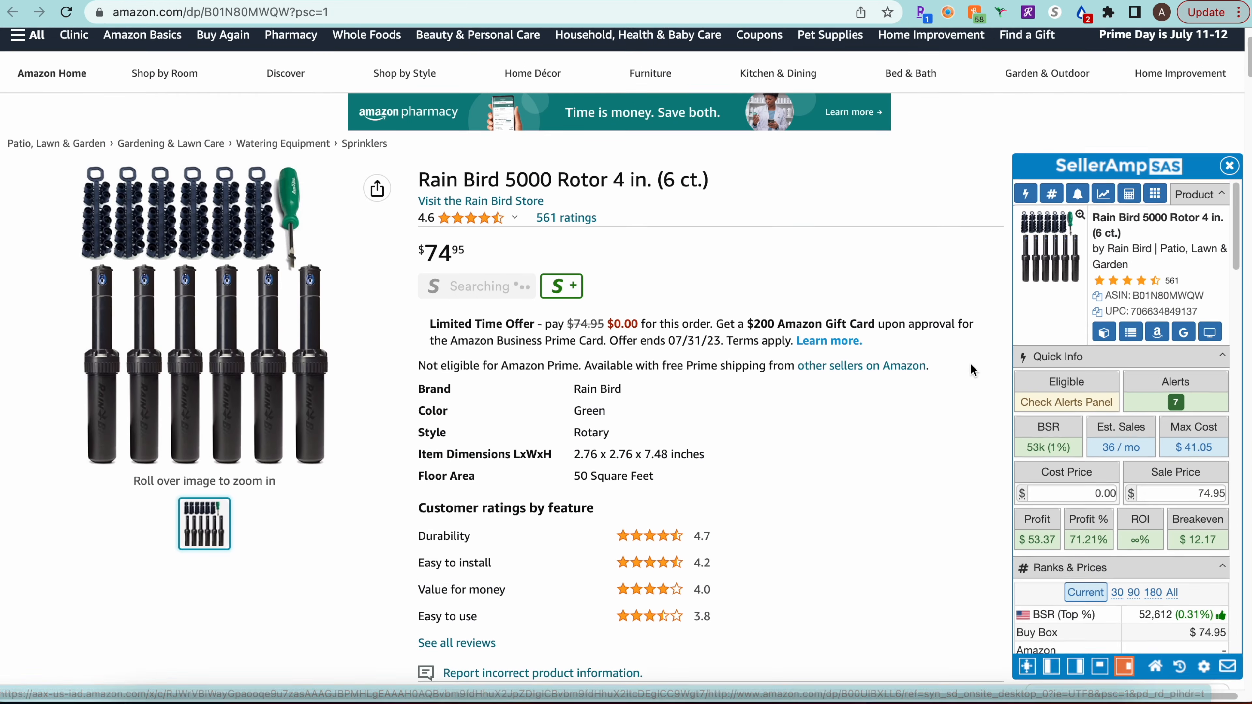
pyautogui.click(1209, 364)
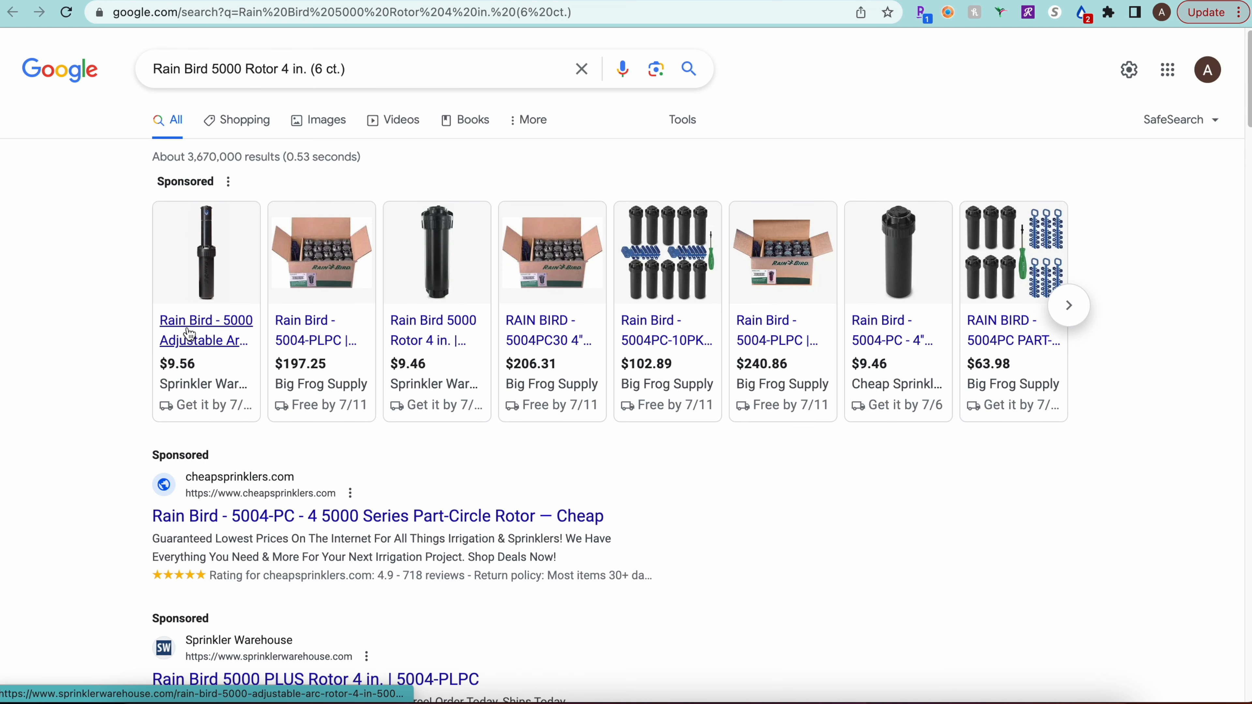
# Check the listing's maximum cost in SellerAmp, reopen the Google results and open Big Frog Supply's $197.25 5004-PLPC offer in a new tab.
pyautogui.moveTo(198, 390)
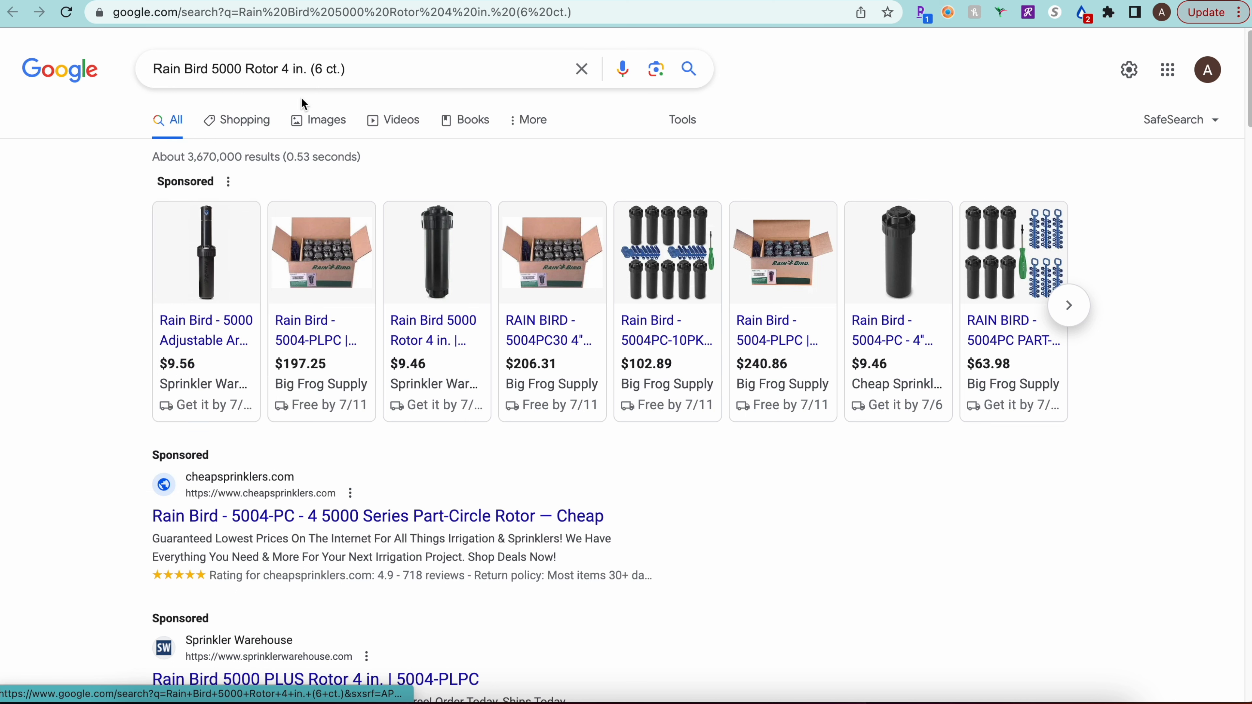
pyautogui.press('super+w')
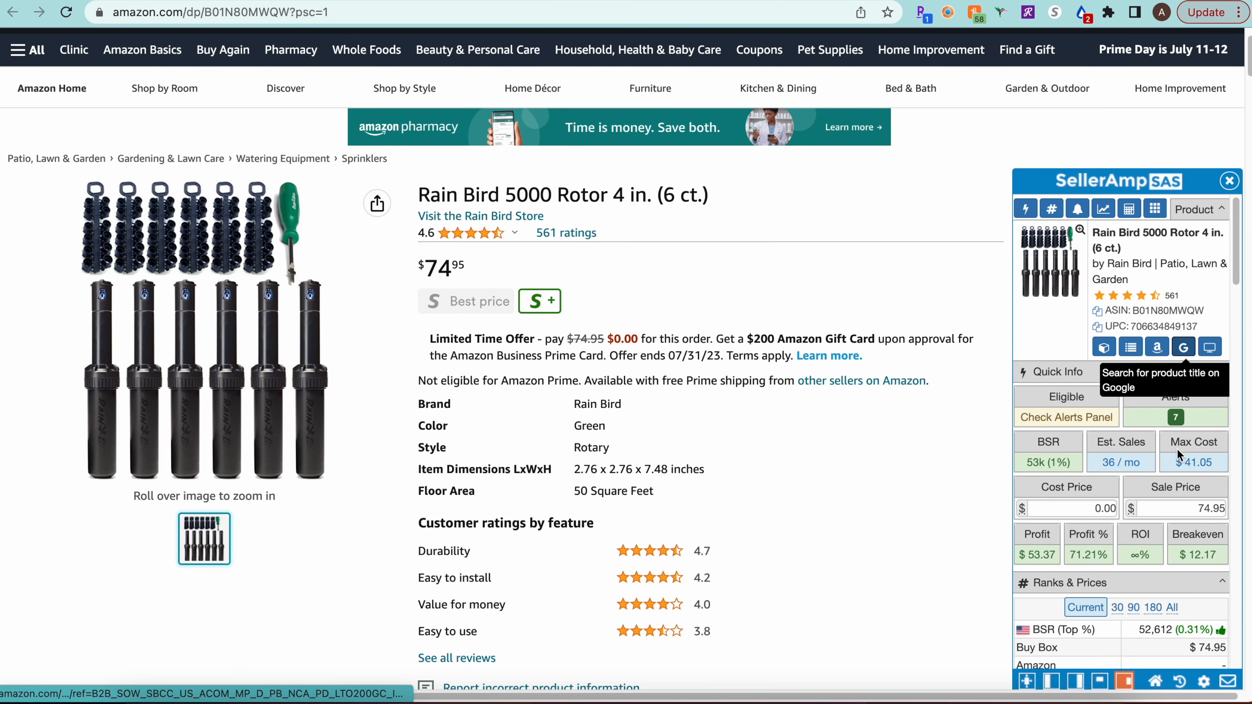
pyautogui.press('super+shift+t')
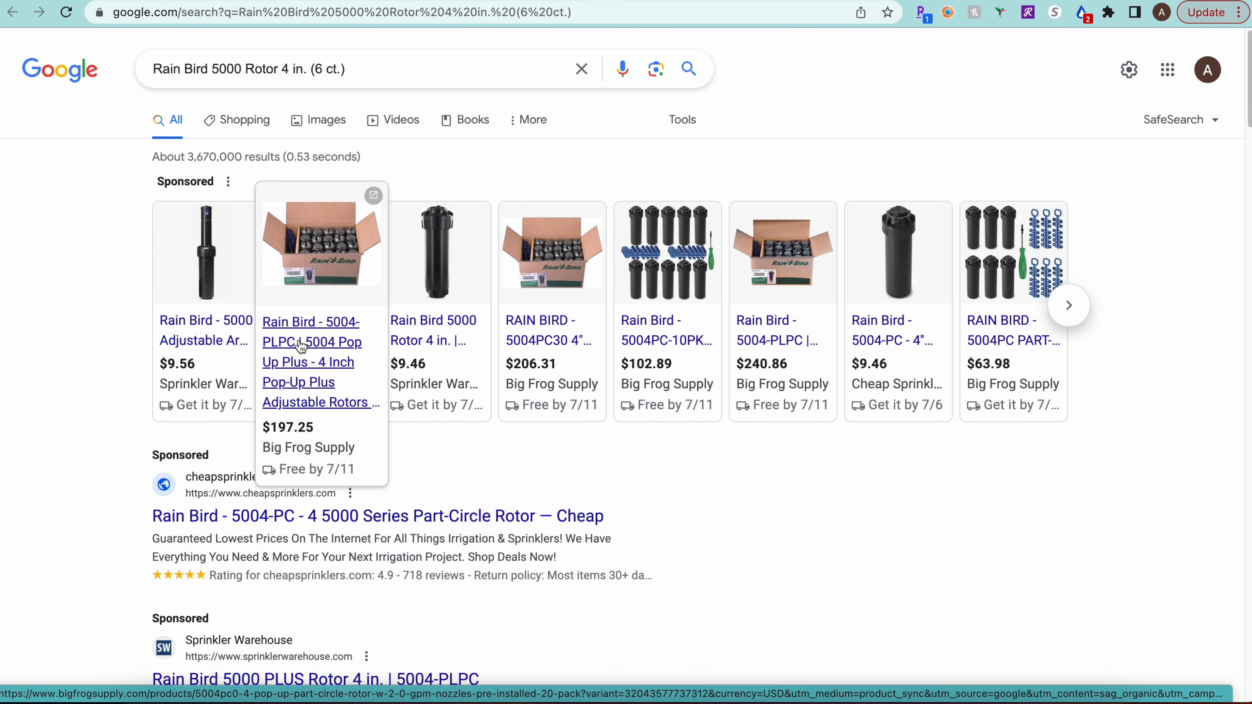
pyautogui.rightClick(316, 352)
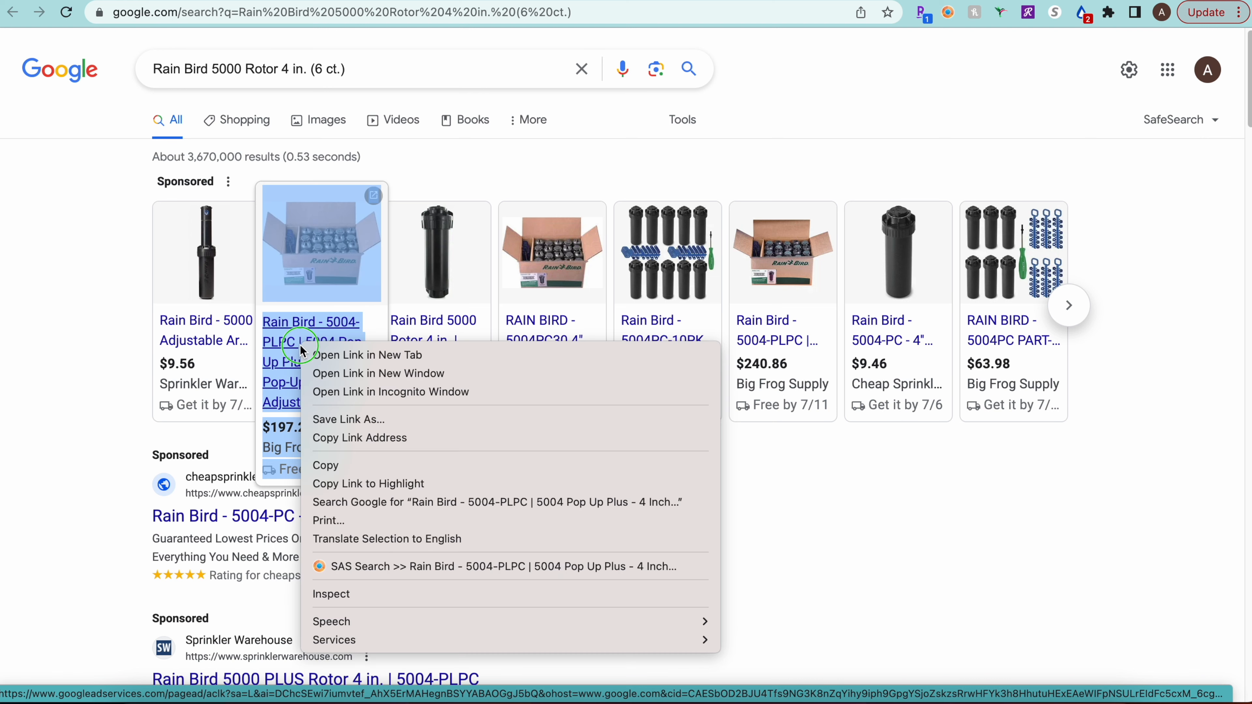
pyautogui.click(314, 355)
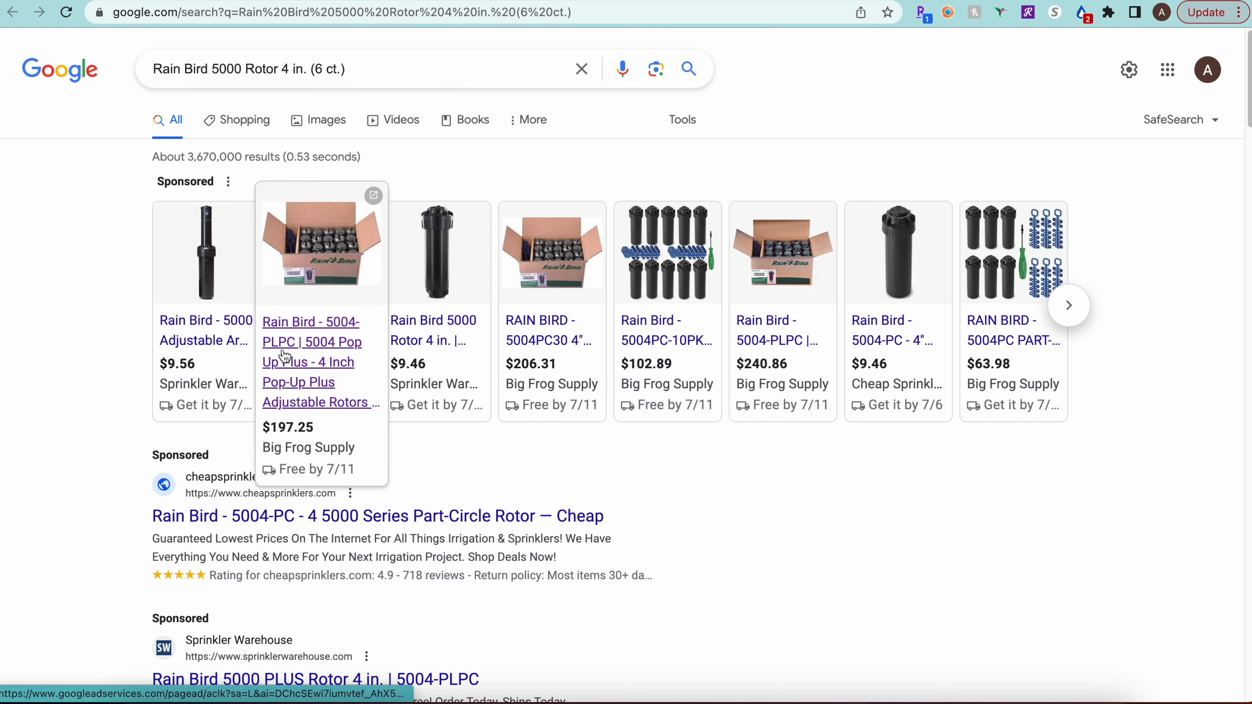
# Open the sponsored Sprinkler Warehouse result for the Rain Bird 5000 PLUS Rotor 4 in. (5004-PLPC) in a new tab.
pyautogui.scroll(-5, 103, 339)
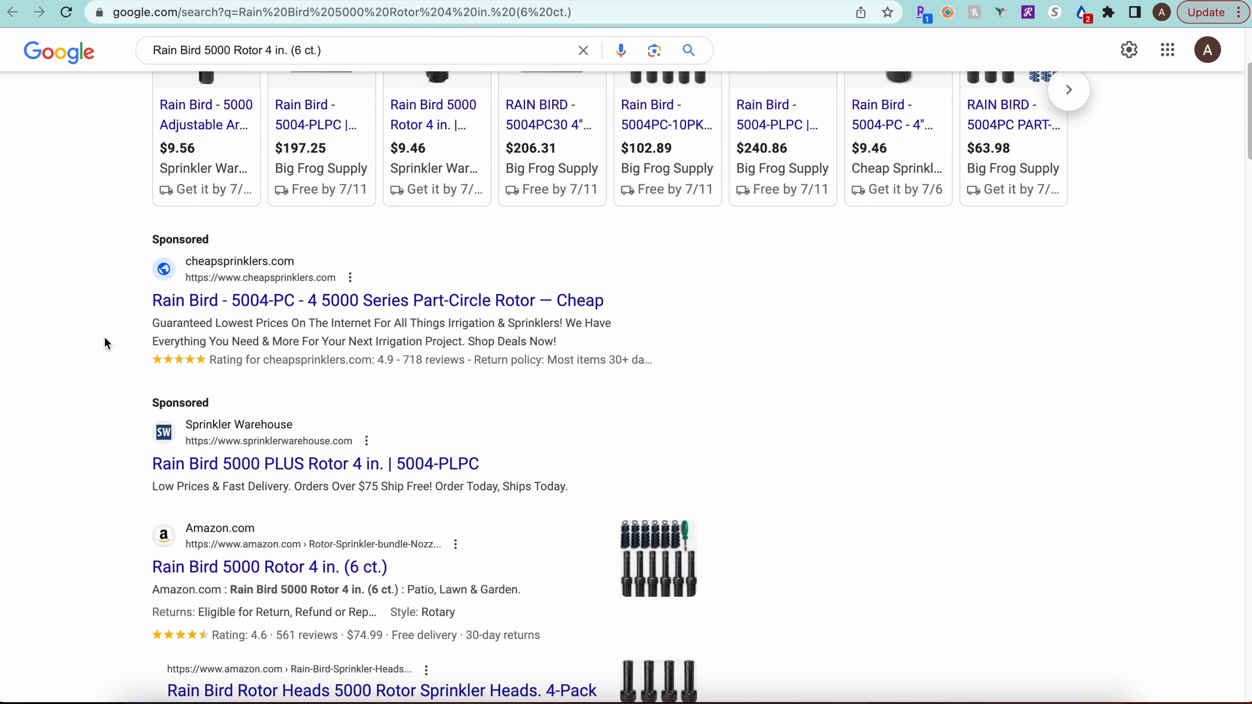
pyautogui.scroll(-3, 118, 227)
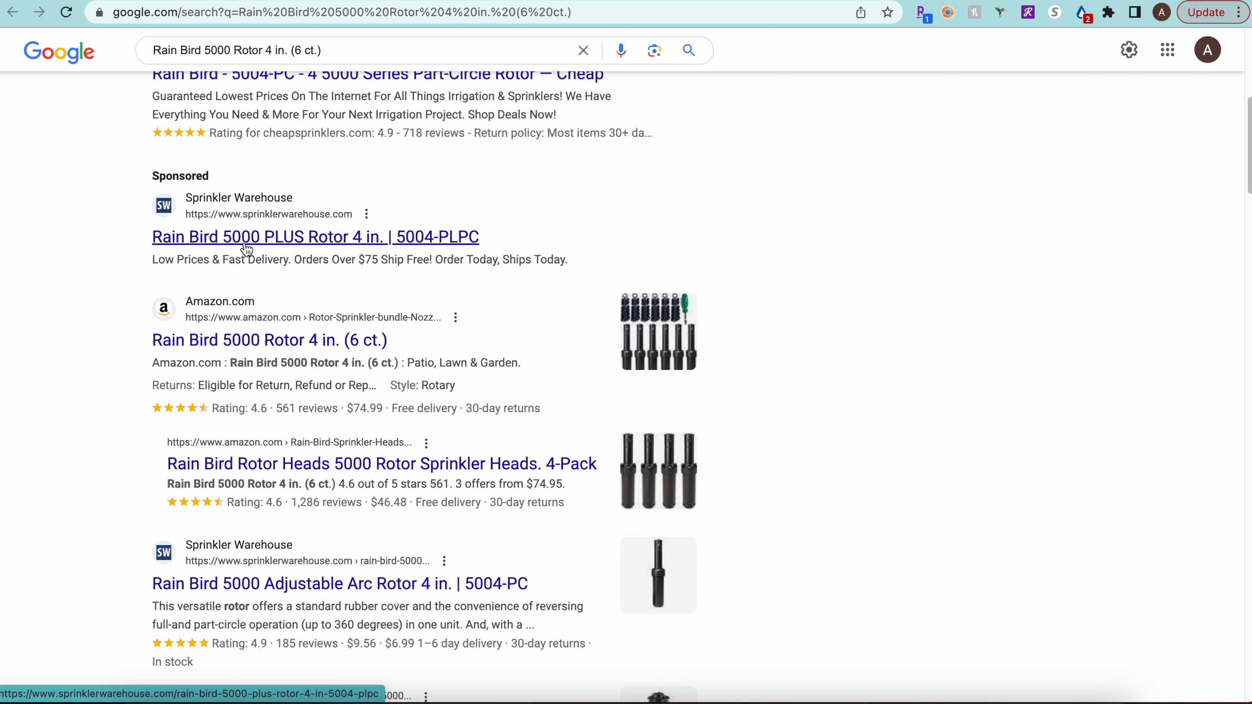
pyautogui.scroll(4, 247, 250)
pyautogui.scroll(-4, 242, 262)
pyautogui.rightClick(239, 257)
pyautogui.click(261, 269)
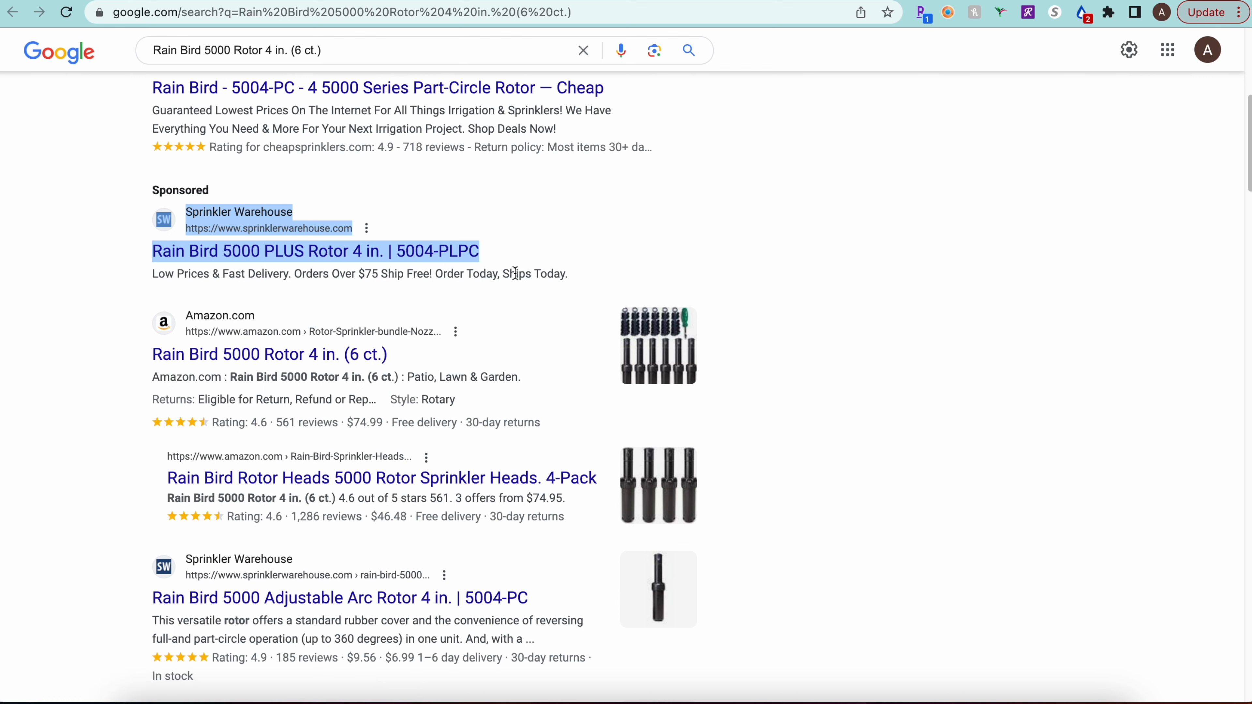
# Compare the single-rotor offers and models in the Google ads and search results.
pyautogui.scroll(-3, 79, 271)
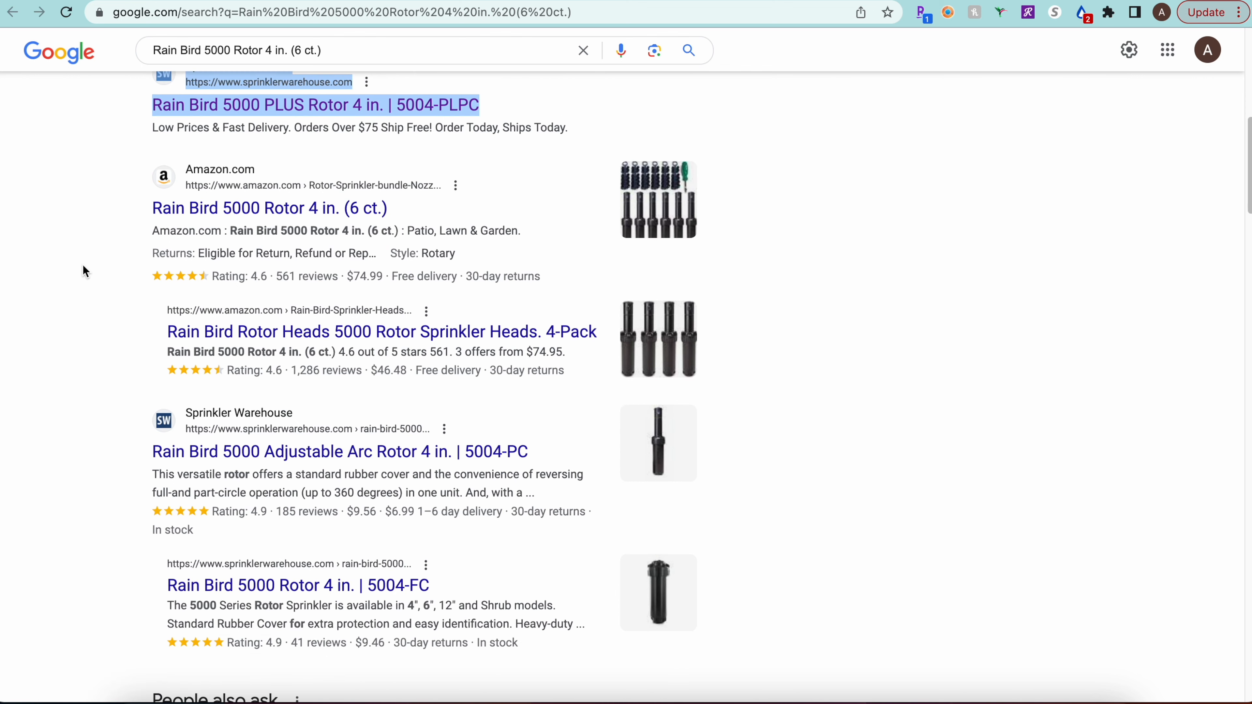
pyautogui.scroll(6, 81, 271)
pyautogui.moveTo(211, 128)
pyautogui.scroll(3, 211, 149)
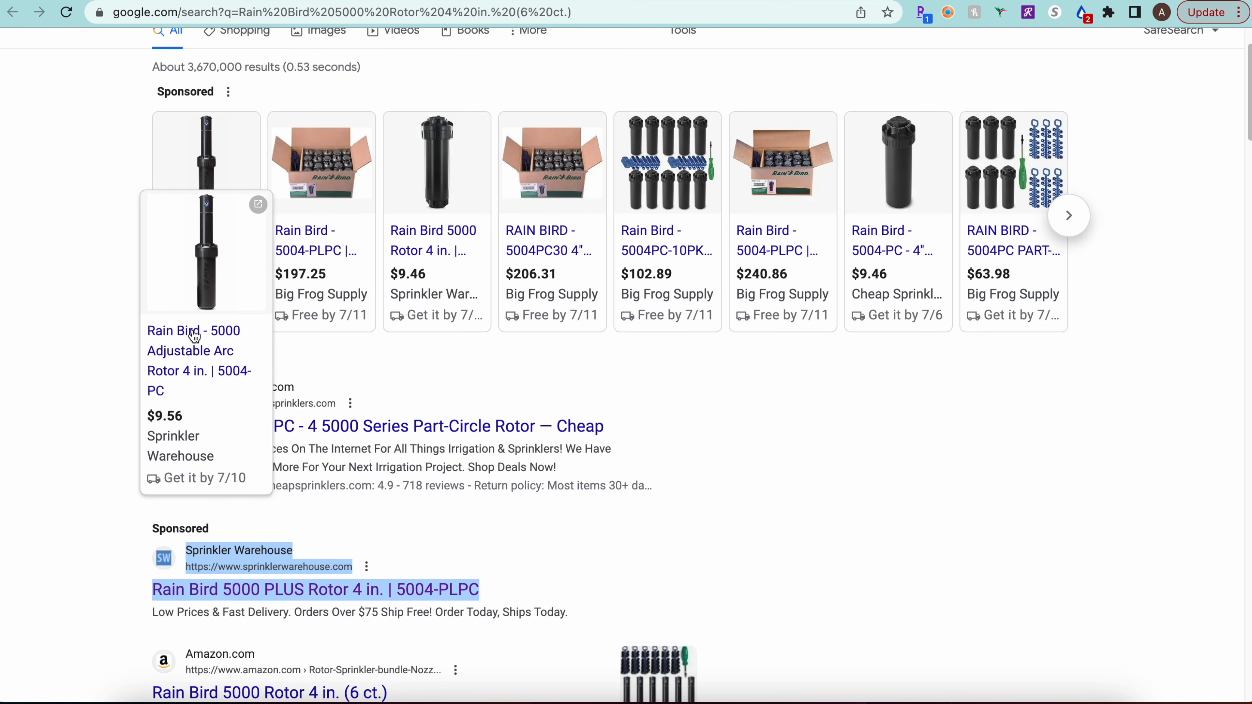
pyautogui.scroll(-10, 109, 358)
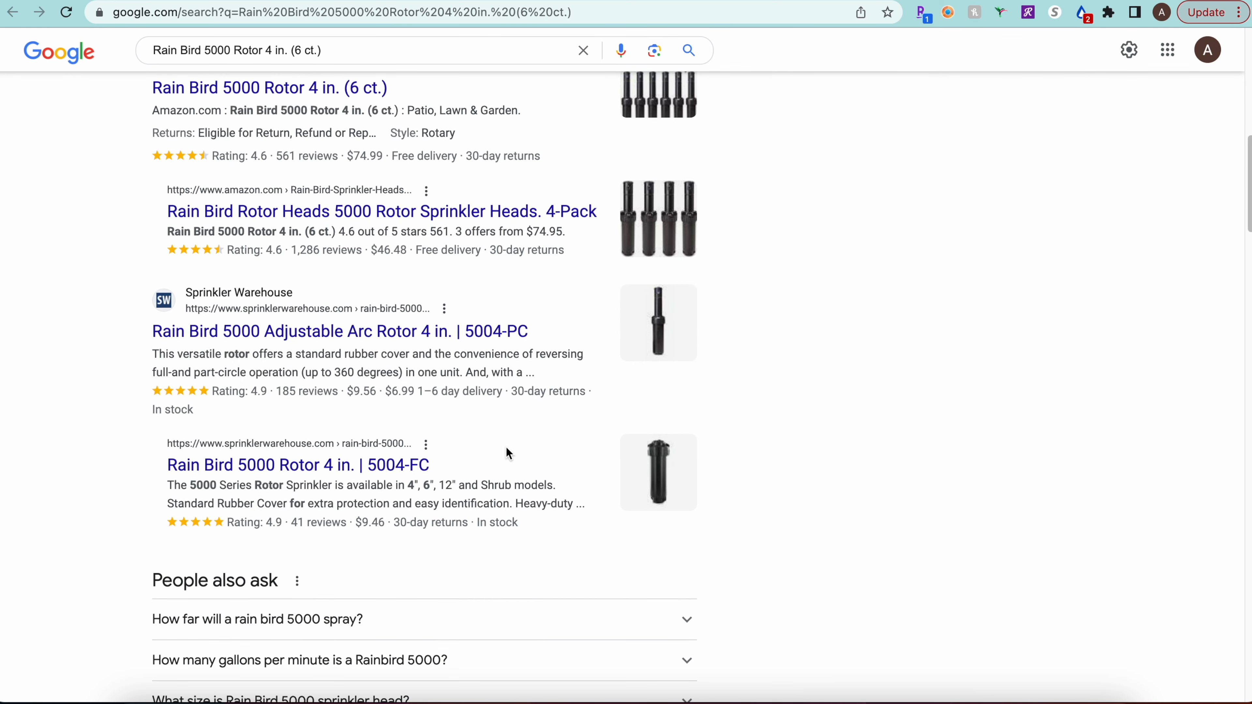
pyautogui.scroll(-3, 91, 389)
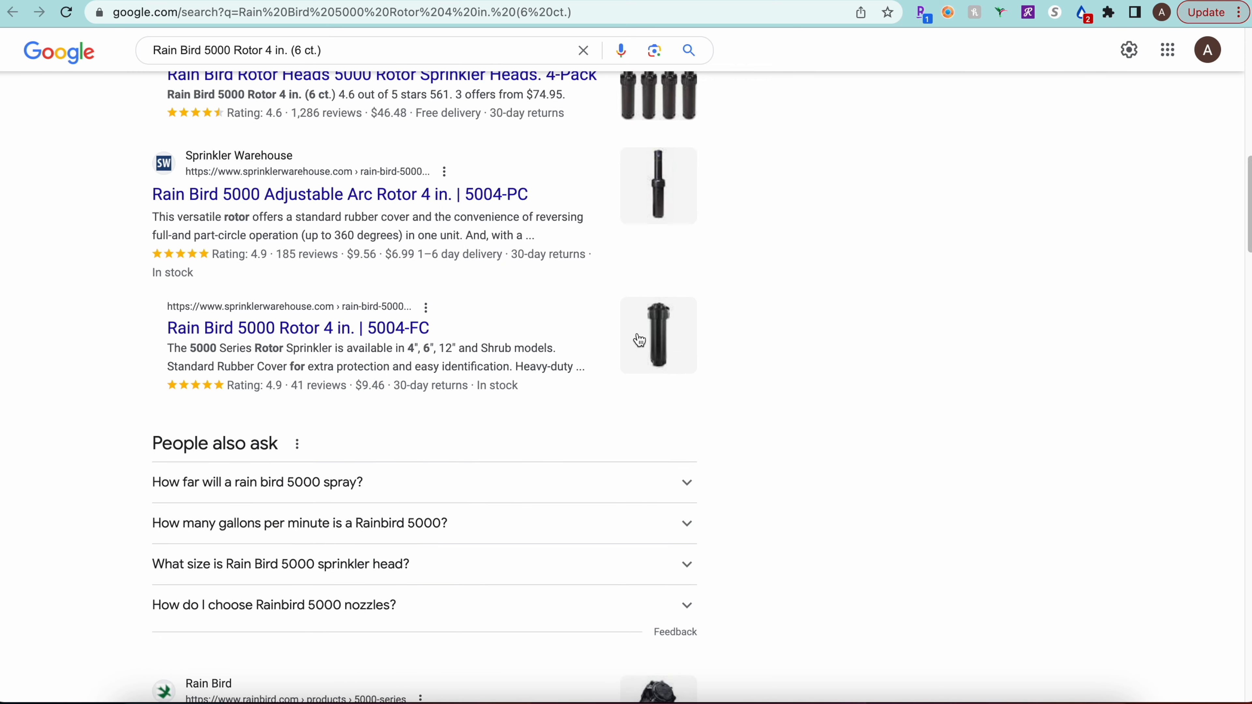
# Recheck the rotor on the Amazon listing and open Sprinkler Warehouse's Rain Bird 5000 Adjustable Arc Rotor (5004-PC) result in a new tab.
pyautogui.click(308, 1)
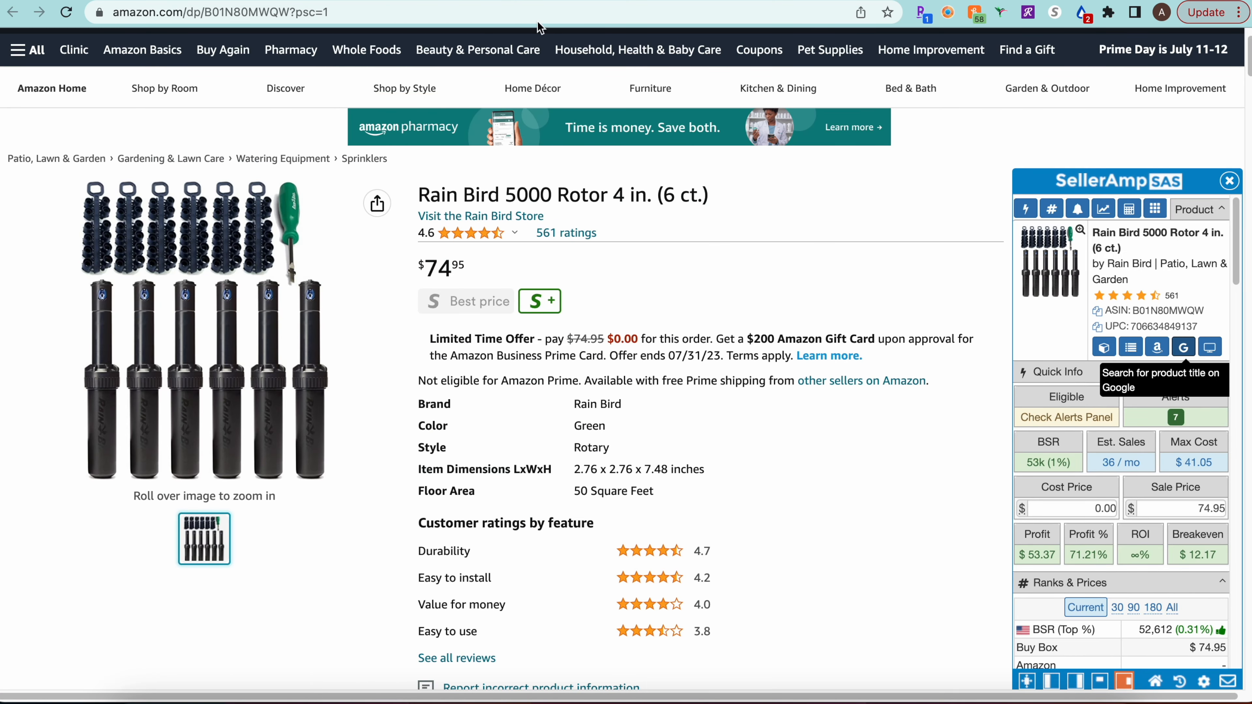
pyautogui.click(542, 1)
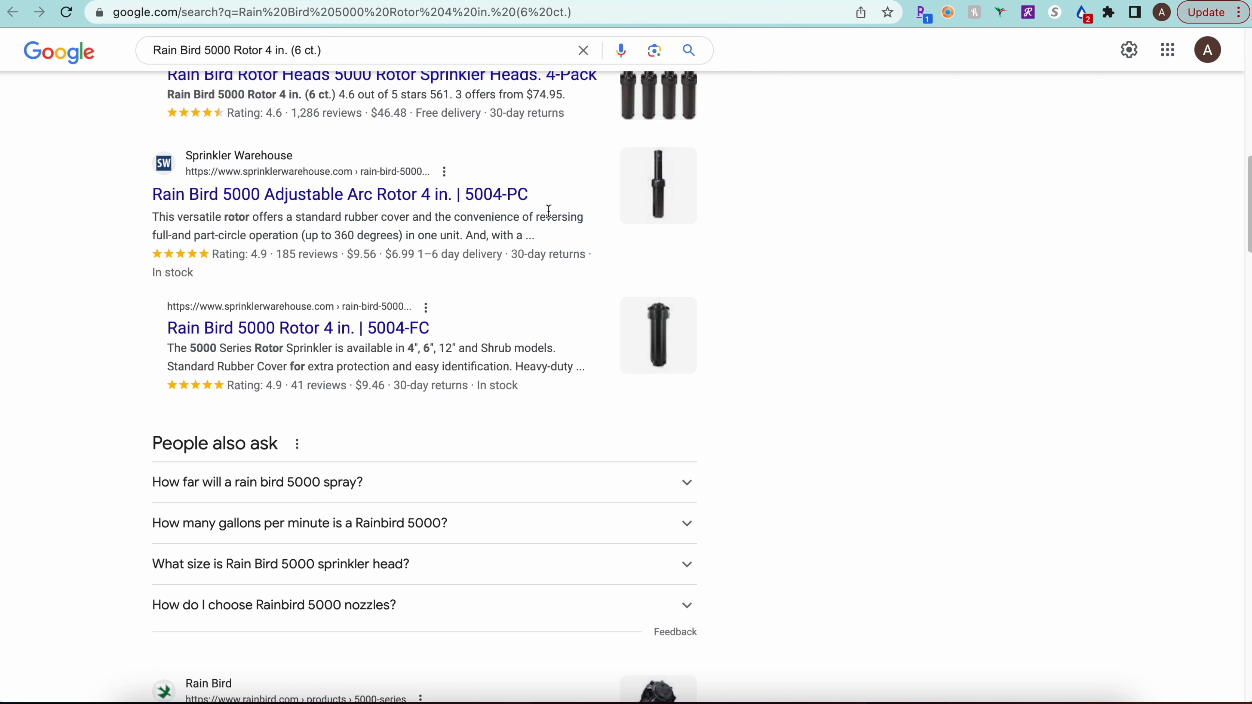
pyautogui.rightClick(197, 182)
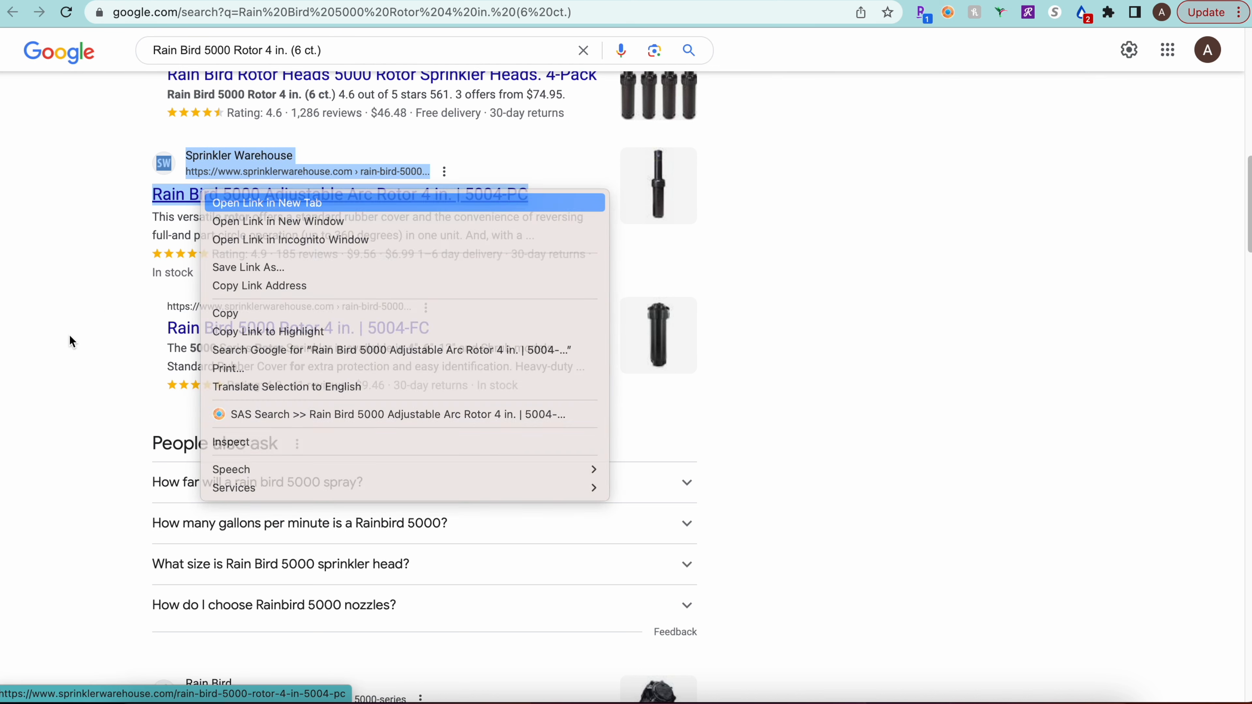
pyautogui.click(70, 336)
pyautogui.scroll(-5, 121, 350)
pyautogui.scroll(-5, 121, 348)
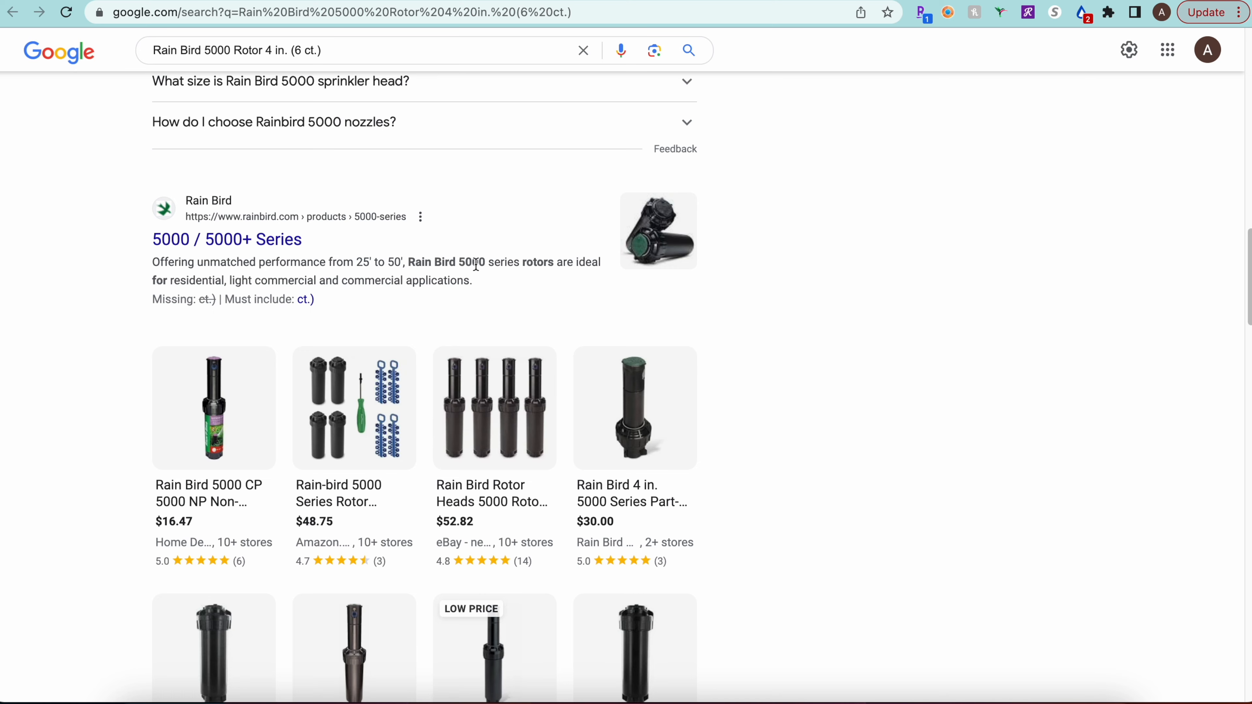
# Open the manufacturer's 5000 / 5000+ Series result in a new tab and compare the remaining rotor offers in the Google results.
pyautogui.rightClick(173, 239)
pyautogui.click(98, 329)
pyautogui.scroll(-5, 96, 339)
pyautogui.scroll(-3, 100, 331)
pyautogui.scroll(3, 100, 331)
pyautogui.scroll(-12, 102, 333)
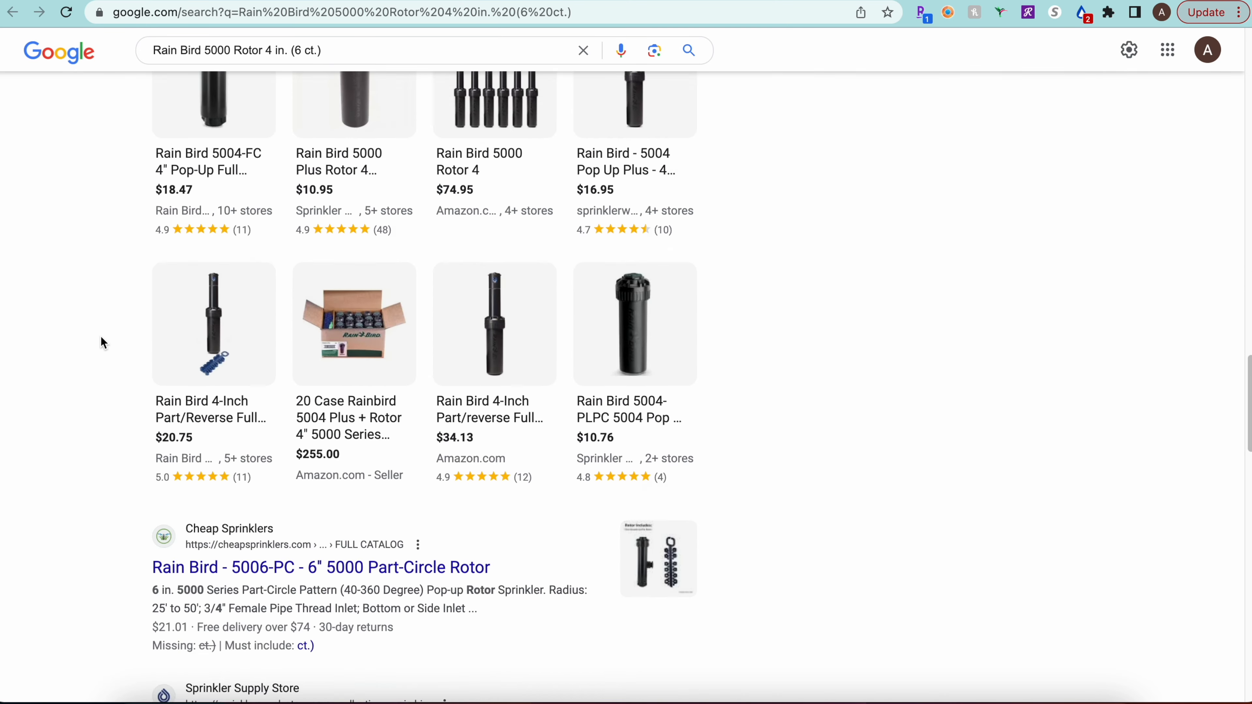
pyautogui.scroll(-7, 102, 343)
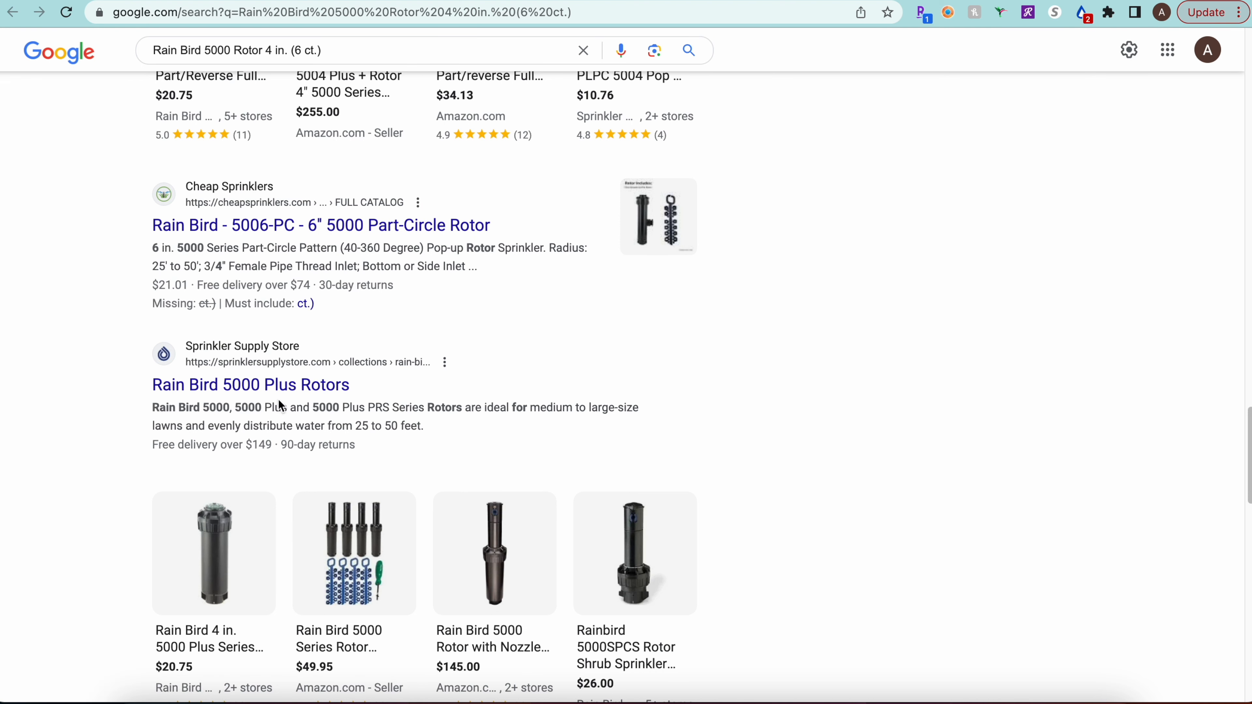
pyautogui.scroll(-7, 118, 342)
pyautogui.scroll(1, 76, 350)
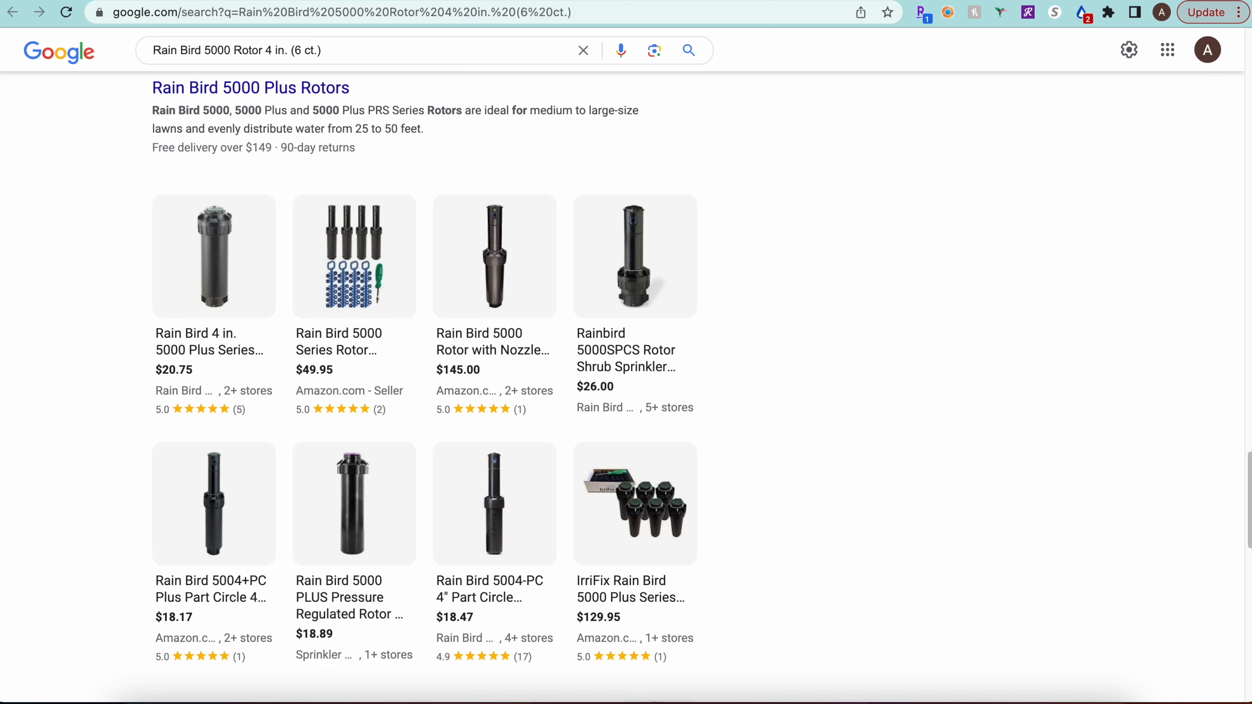
# Examine Big Frog Supply's Rain Bird 5004PC20 20-pack page, checking its price, pack size and product images.
pyautogui.click(371, 1)
pyautogui.scroll(-1, 937, 357)
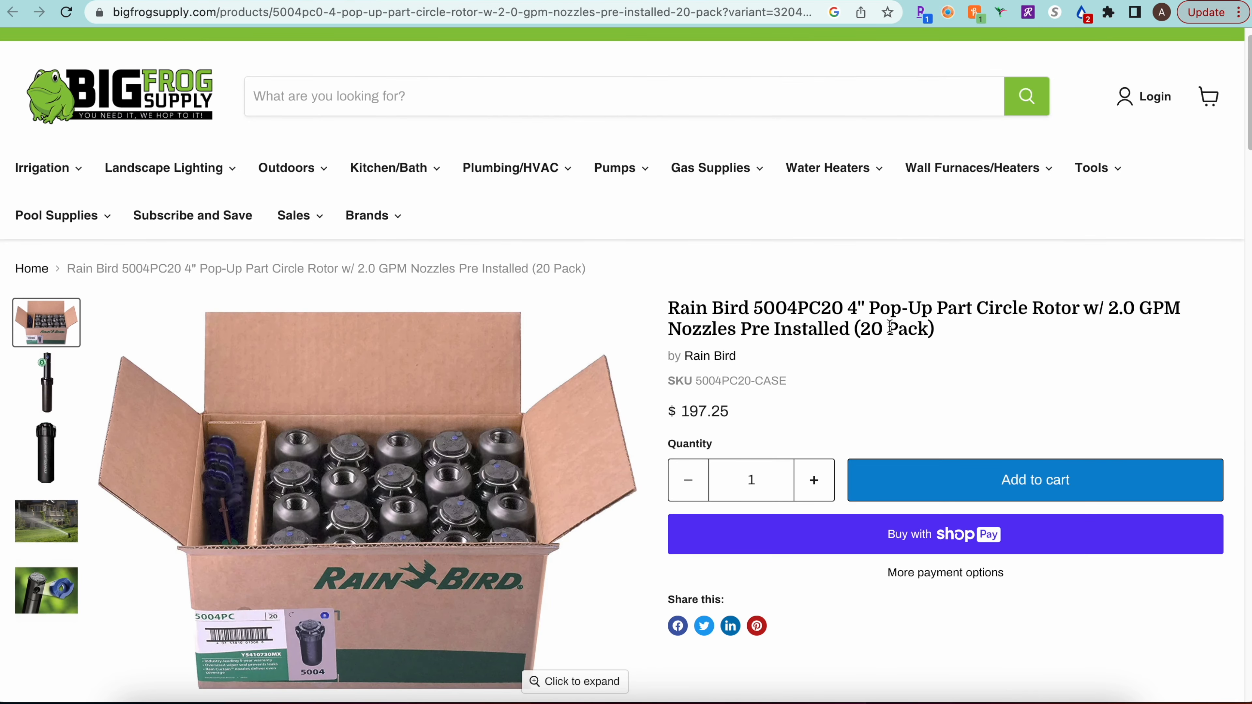
pyautogui.scroll(-1, 939, 342)
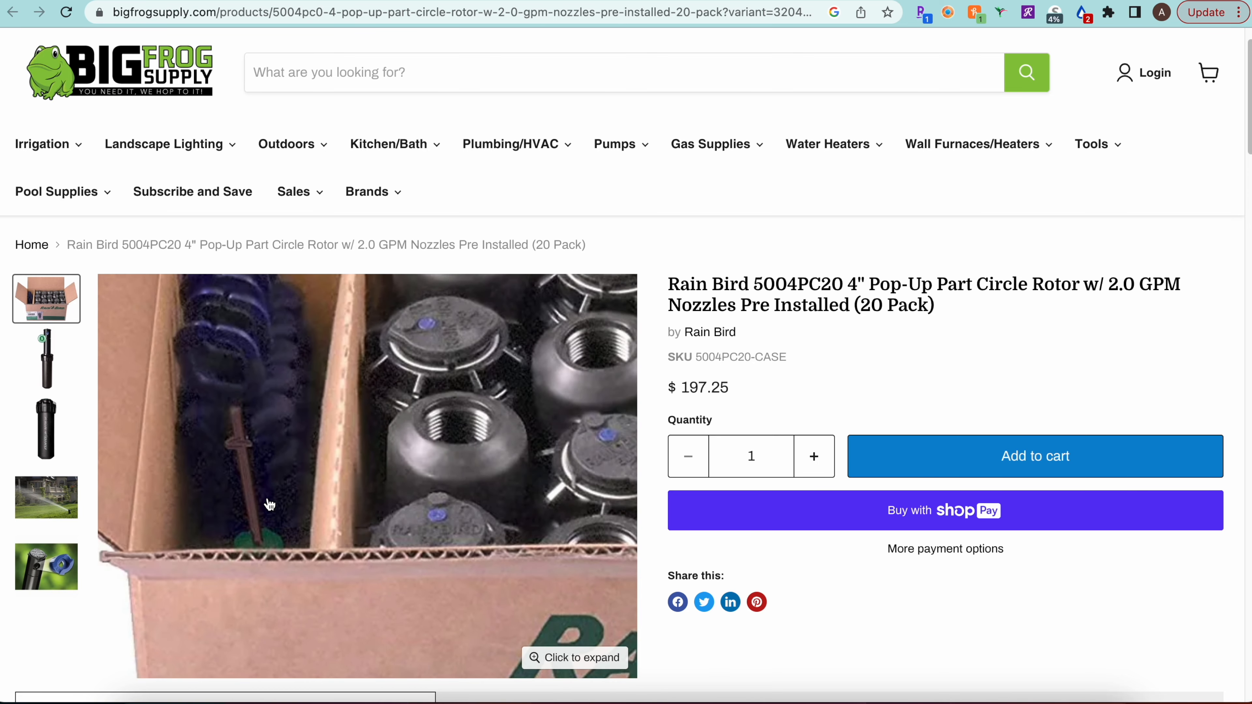
pyautogui.click(49, 381)
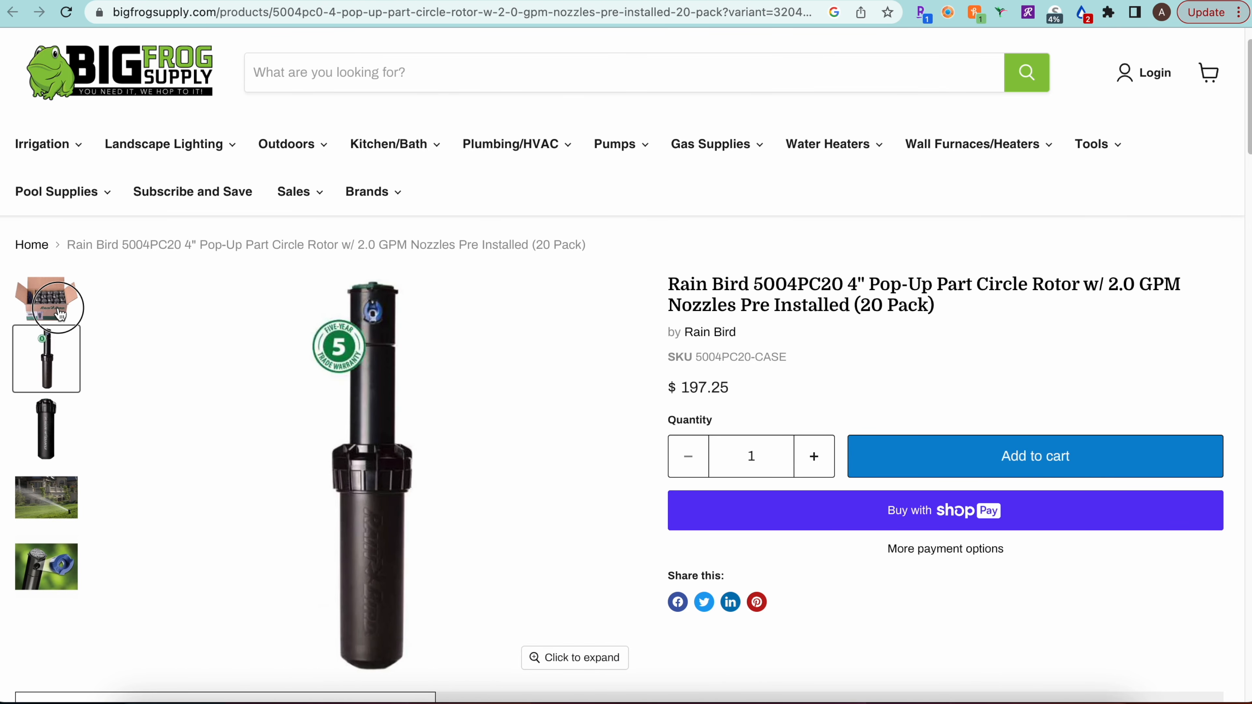
pyautogui.click(47, 296)
pyautogui.scroll(-2, 937, 296)
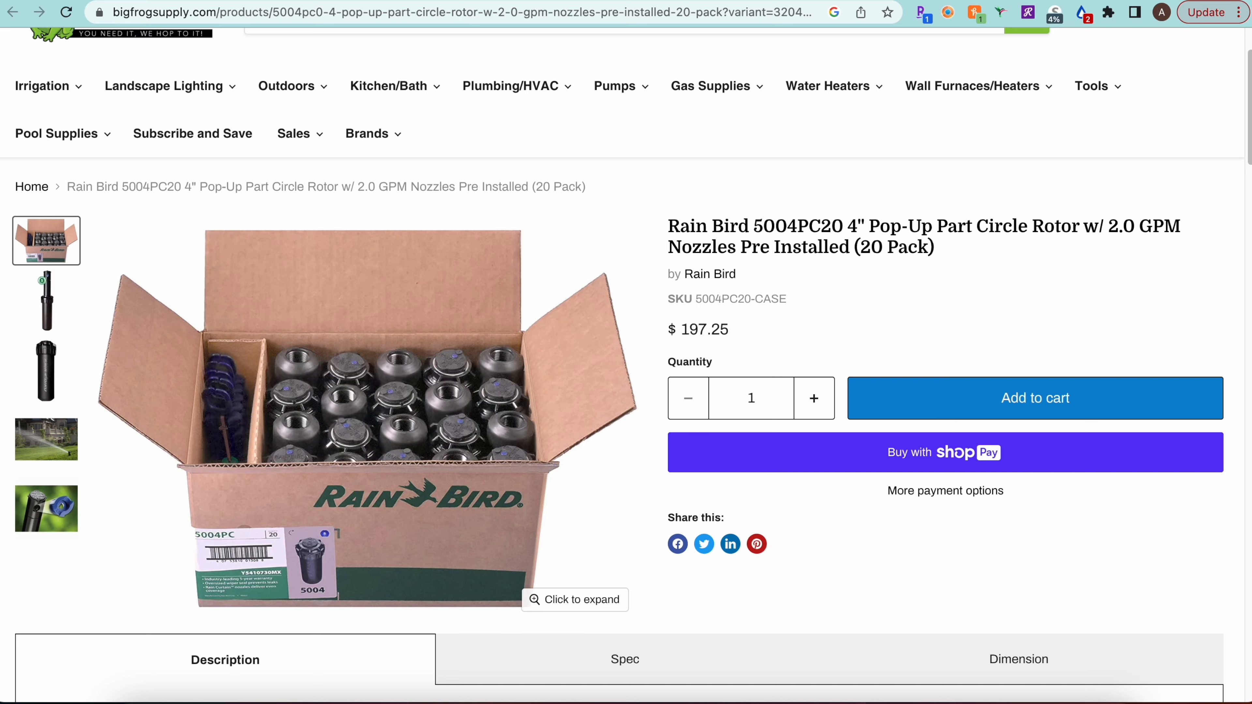
# Compare the Google rotor offers with Big Frog Supply's 20-pack and return to its product page.
pyautogui.press('super+bracketleft')
pyautogui.scroll(-5, 121, 317)
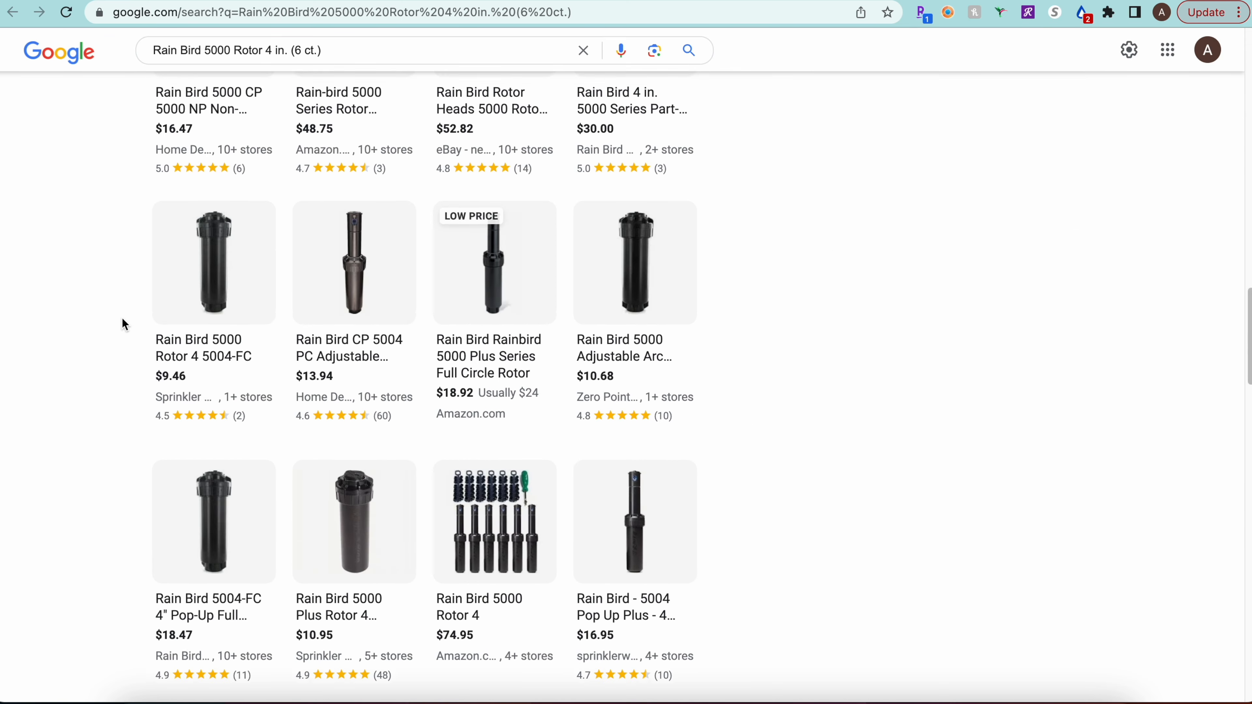
pyautogui.scroll(15, 121, 318)
pyautogui.press('super+bracketright')
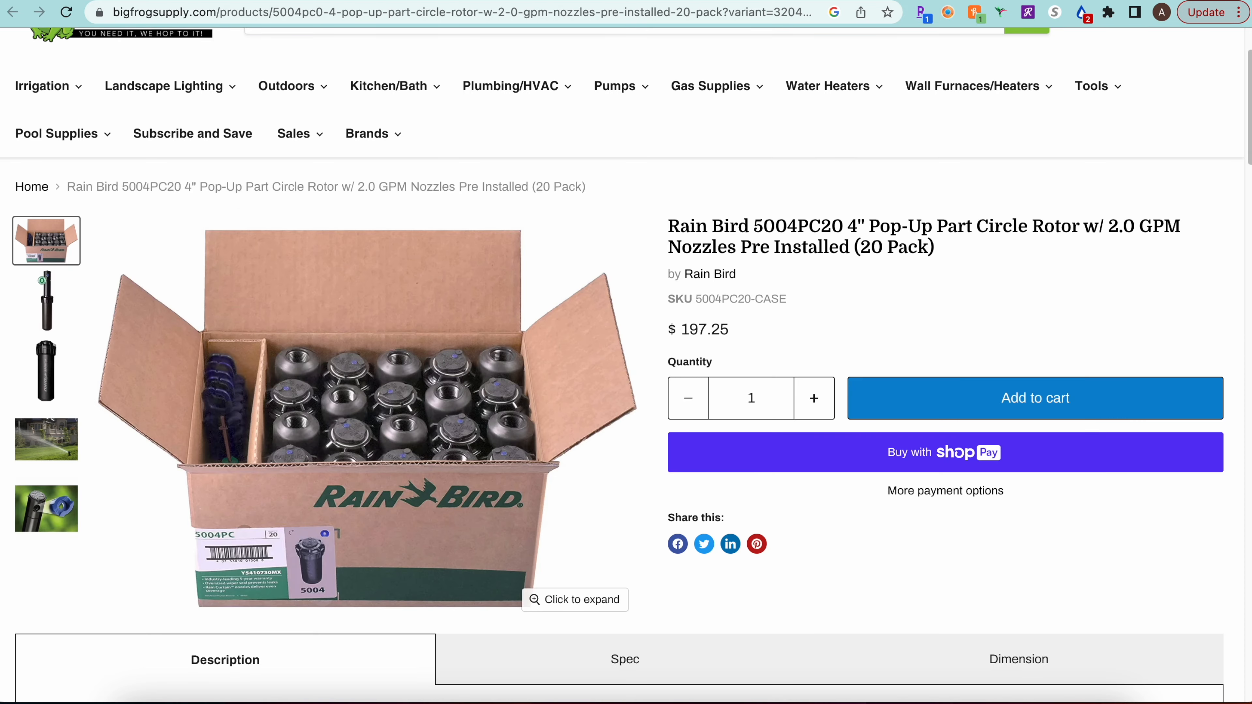
# Examine Sprinkler Warehouse's Rain Bird 5004-PLPC page, checking the sale price, quantity-of-20 price and free shipping threshold.
pyautogui.click(675, 1)
pyautogui.scroll(-9, 1054, 476)
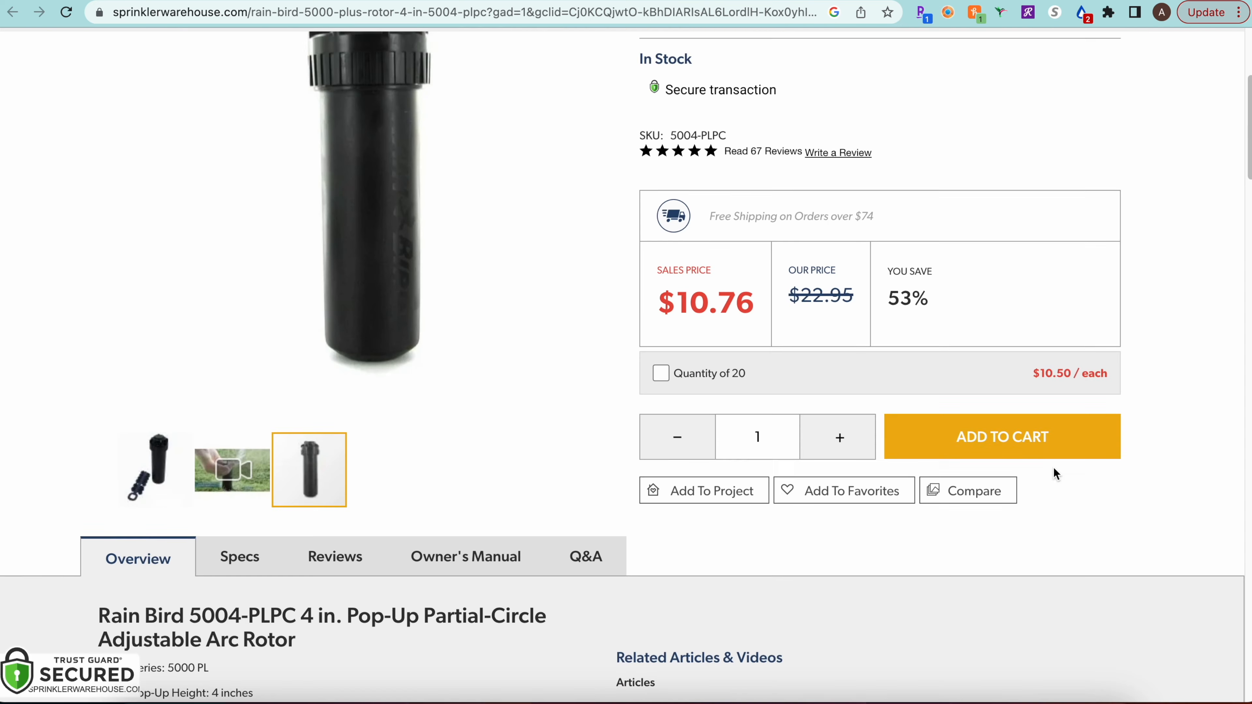
pyautogui.scroll(3, 1112, 425)
pyautogui.scroll(1, 889, 495)
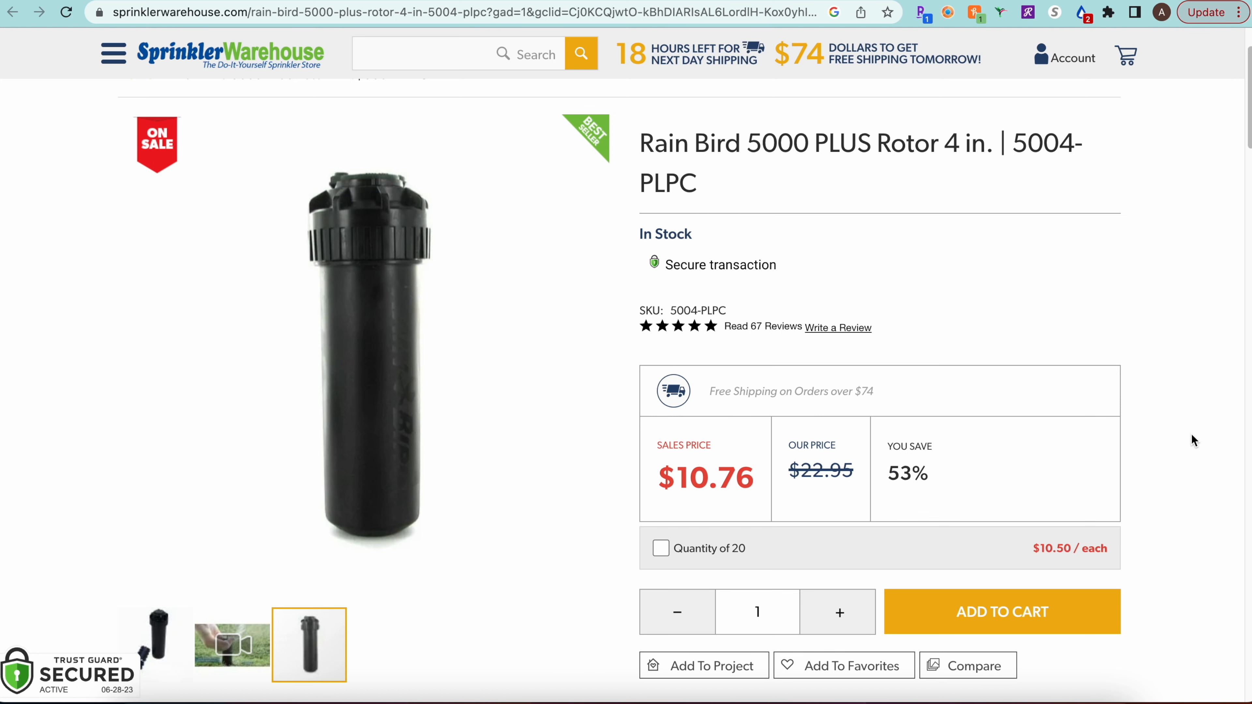
pyautogui.scroll(1, 764, 570)
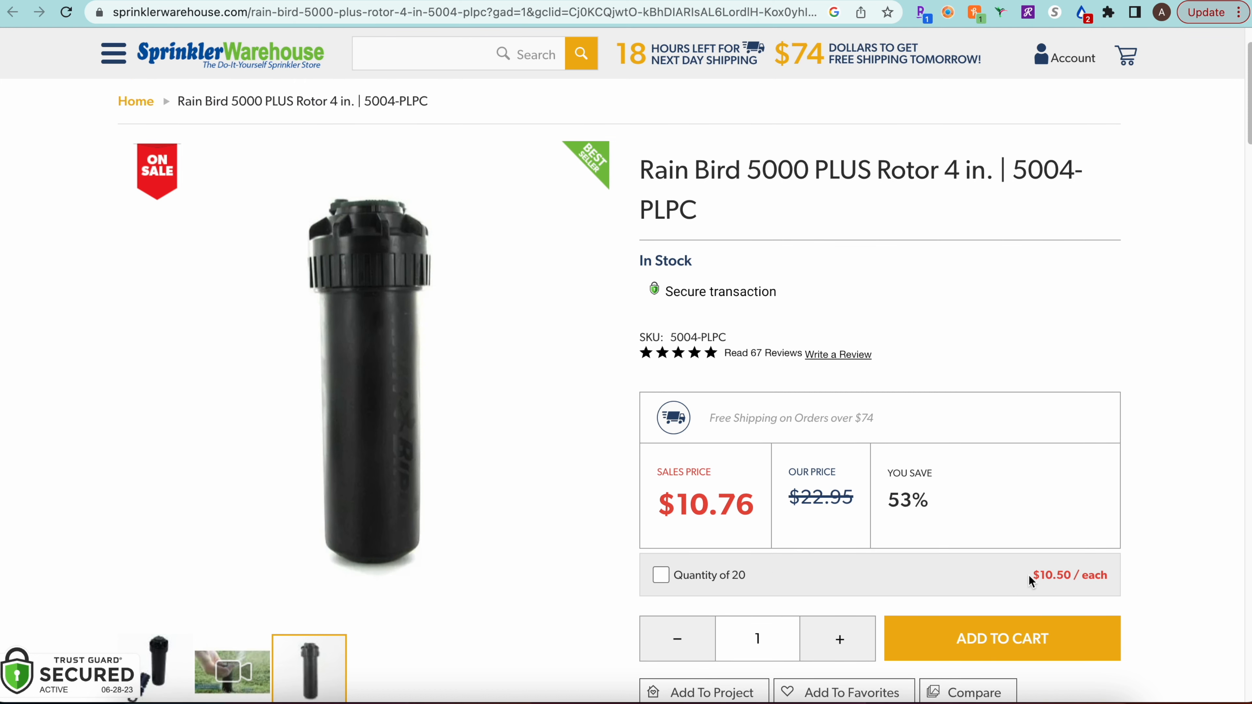
pyautogui.scroll(5, 1159, 494)
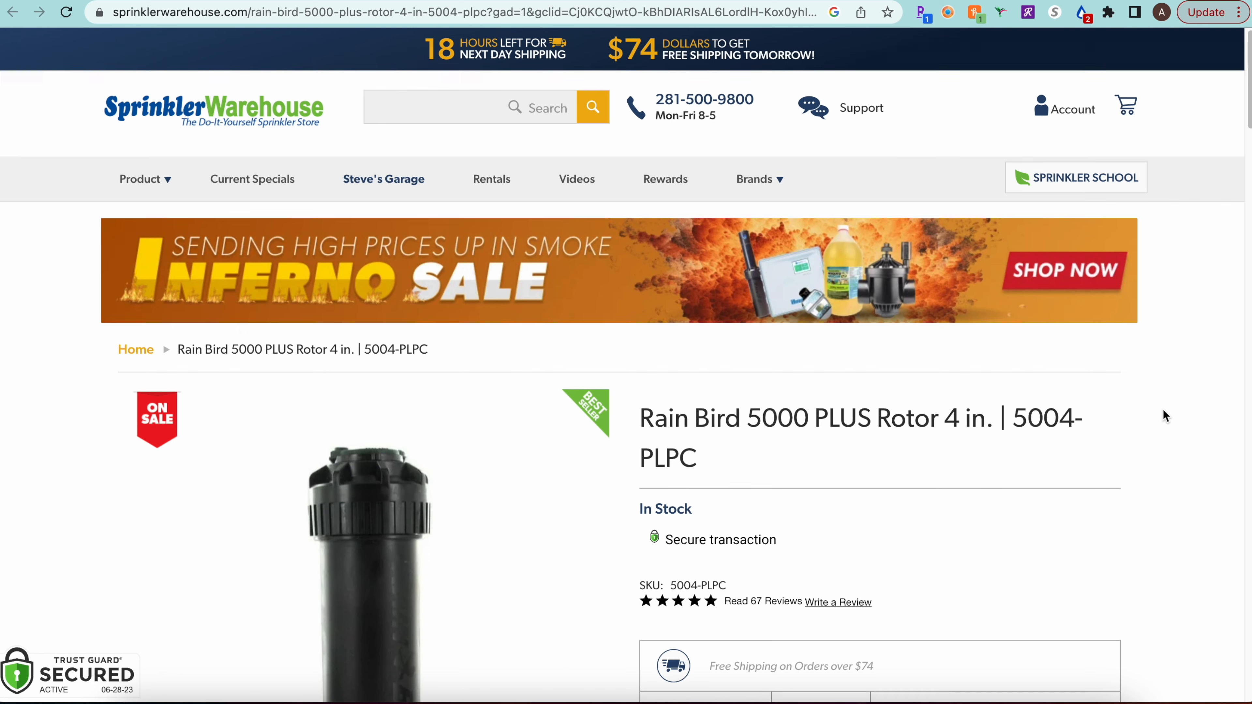
# Examine Sprinkler Warehouse's Rain Bird 5004-PC rotor page, checking the sale price and the quantity-of-20 and quantity-of-800 prices.
pyautogui.scroll(-14, 1164, 416)
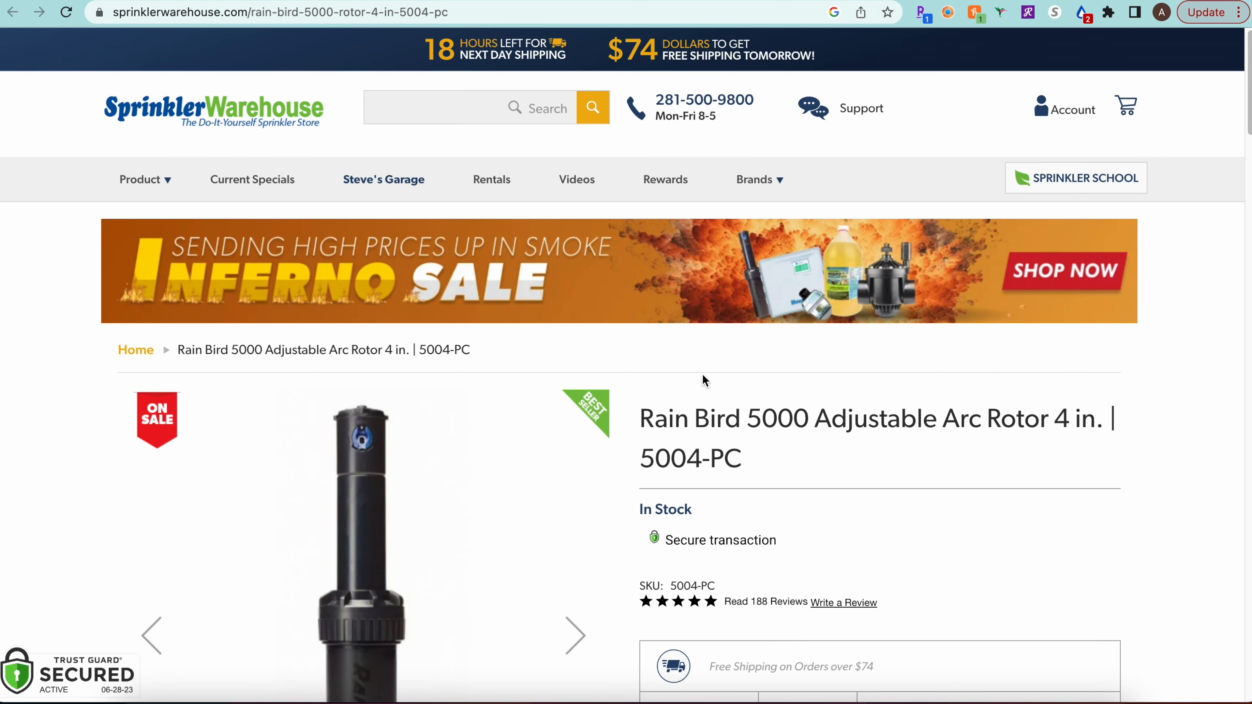
pyautogui.scroll(-8, 704, 380)
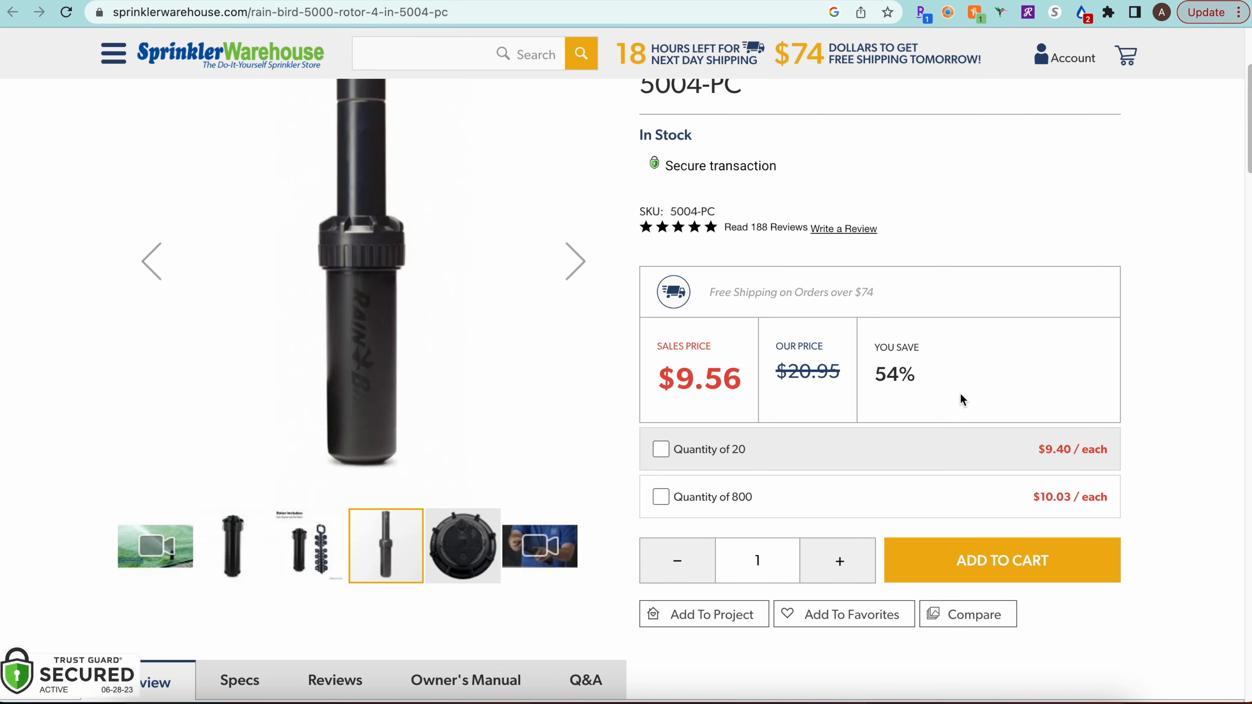
pyautogui.scroll(1, 1049, 381)
pyautogui.scroll(-1, 1037, 376)
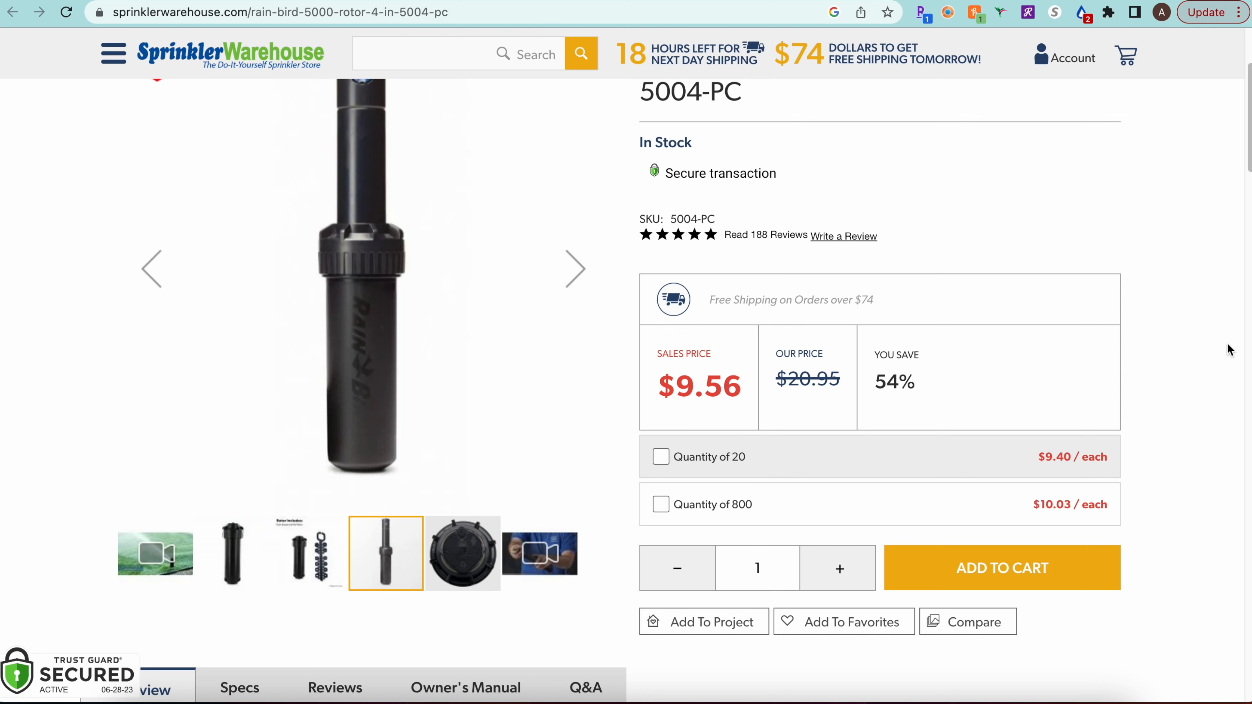
pyautogui.scroll(8, 1068, 422)
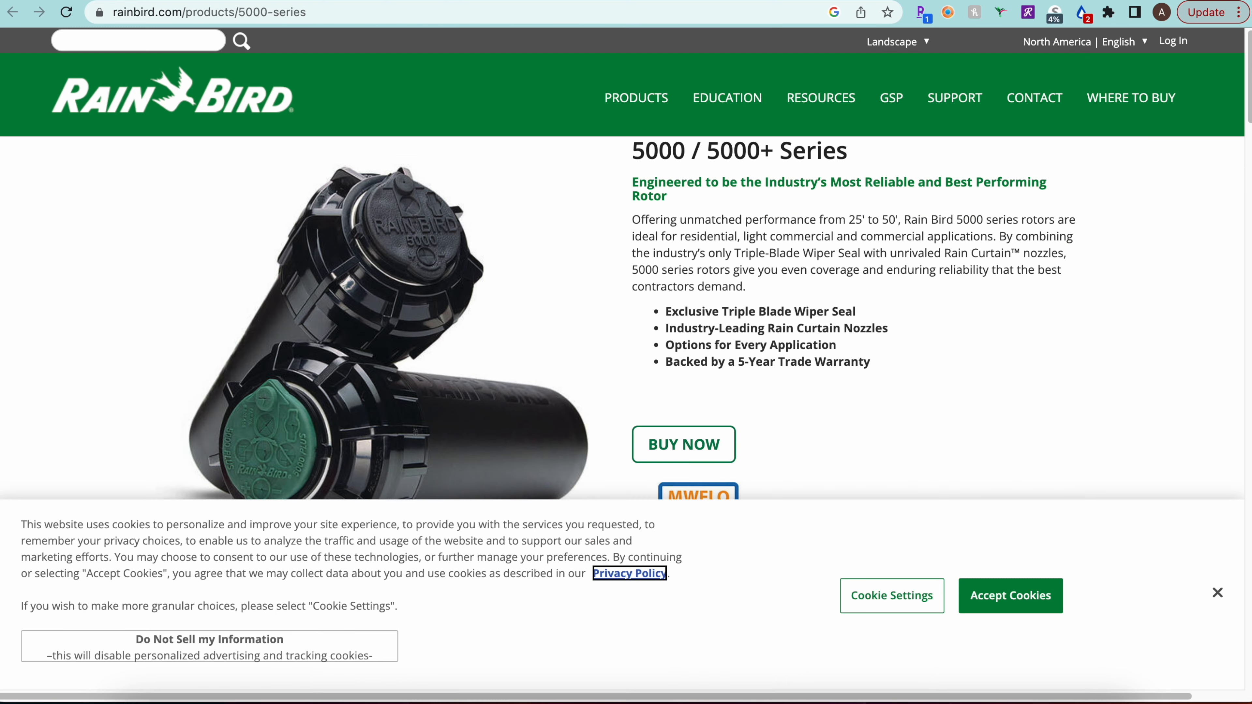
# Examine Rain Bird's 5000 / 5000+ Series manufacturer page, checking its purchase option, features and specs.
pyautogui.scroll(-3, 1008, 301)
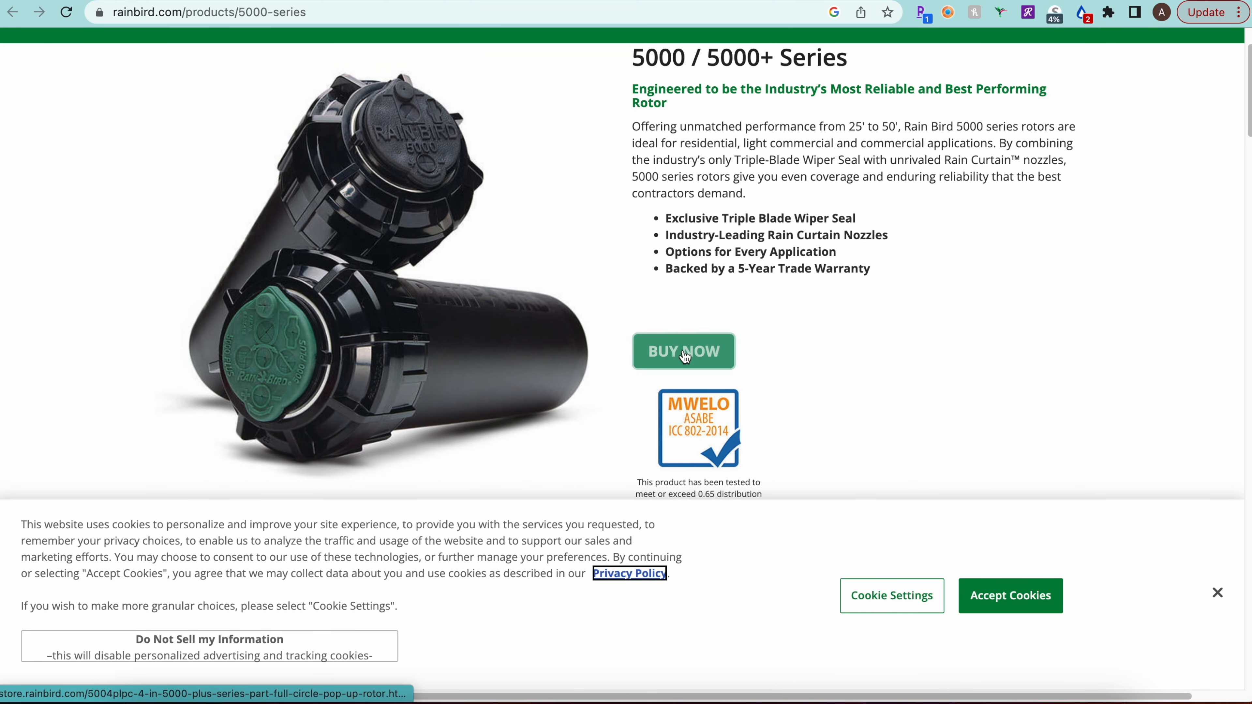
pyautogui.scroll(3, 846, 366)
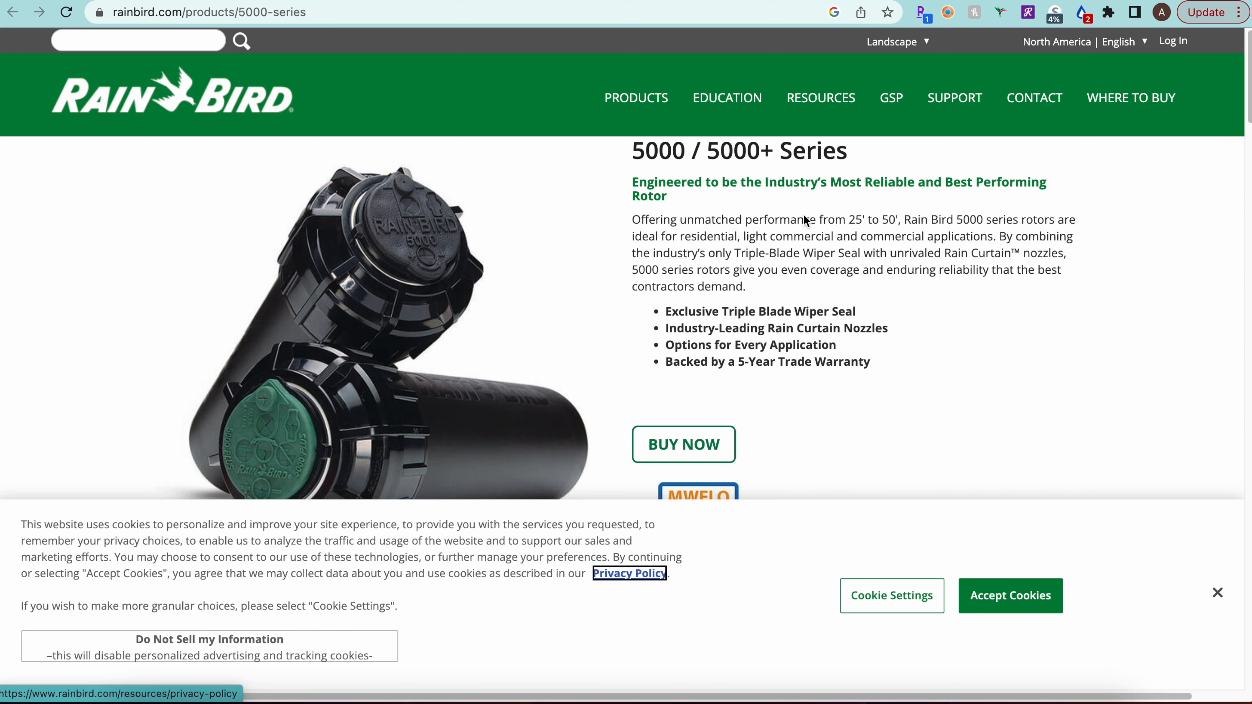
pyautogui.scroll(-15, 1096, 207)
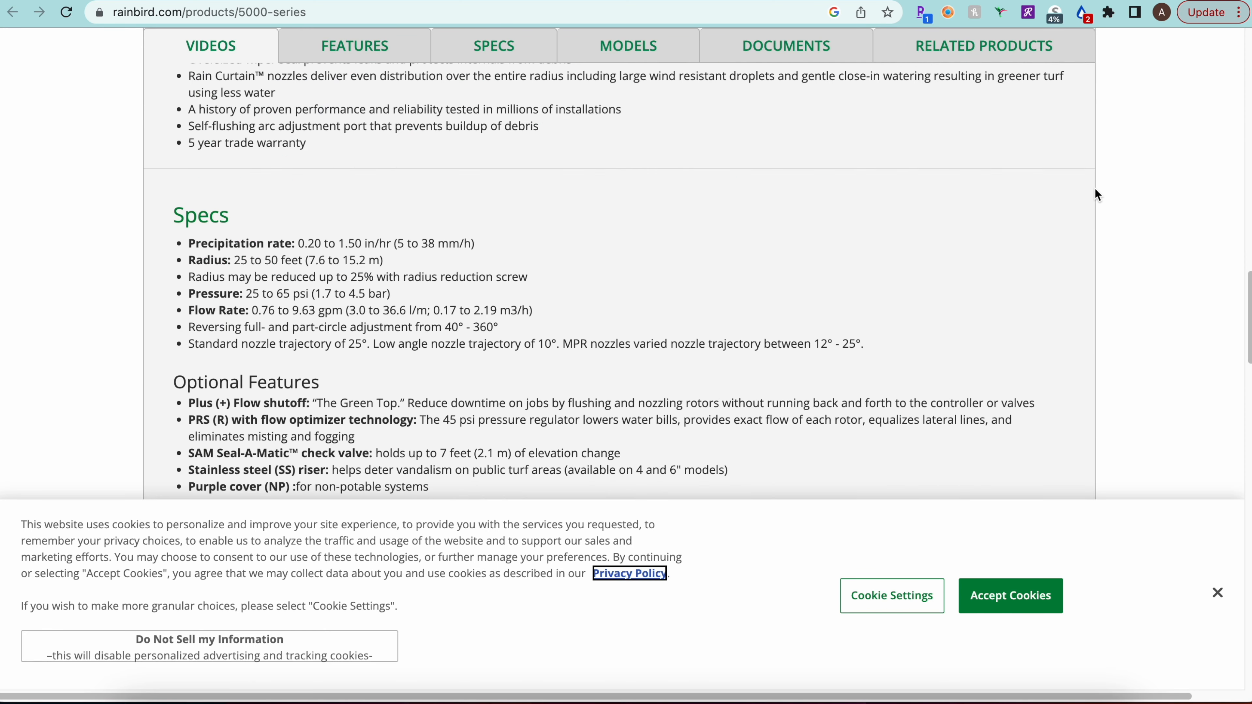
pyautogui.scroll(15, 1086, 184)
# Return to the Keepa Product Finder results, advance to page 6 and look through its products.
pyautogui.press('super+bracketleft')
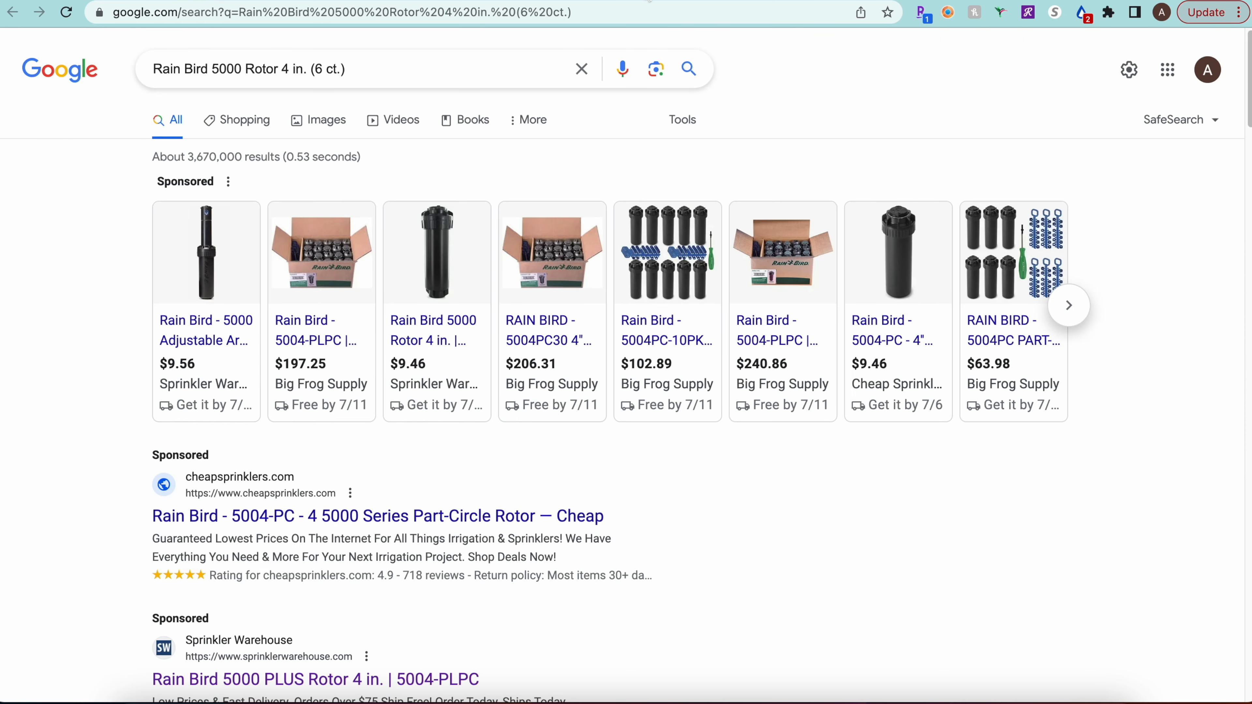
pyautogui.press('super+bracketleft')
pyautogui.press('super+bracketleft')
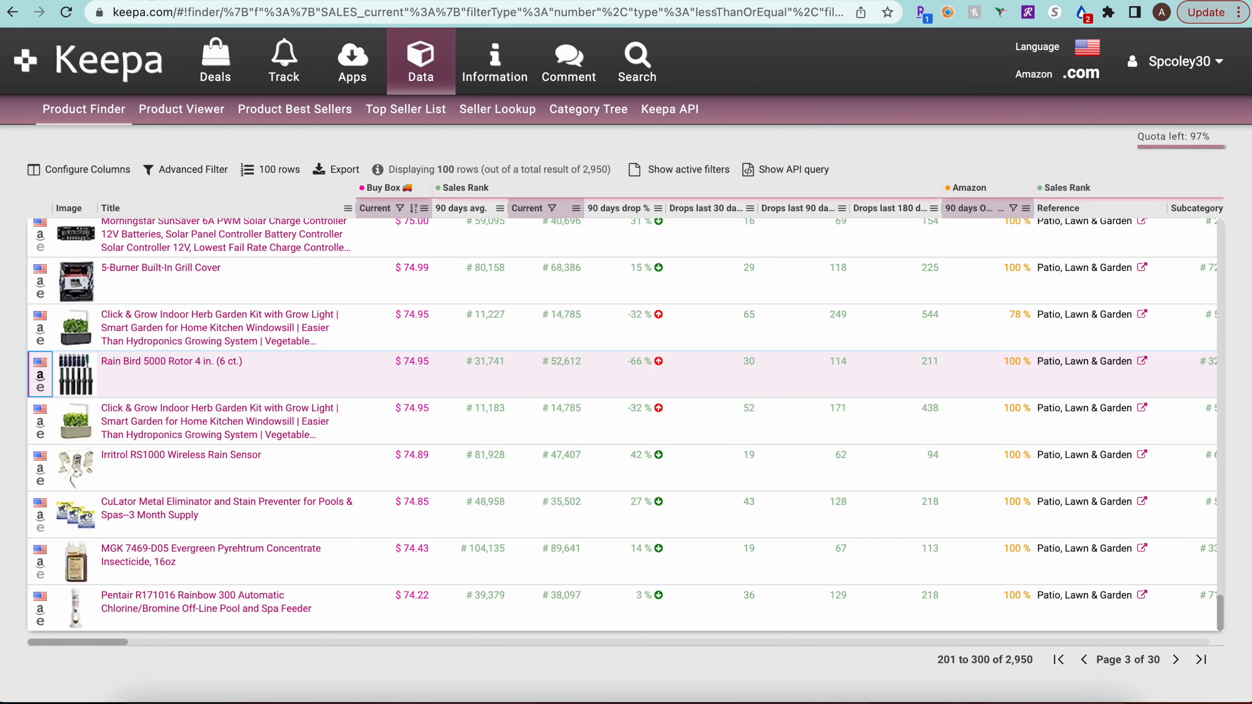
pyautogui.click(1175, 661)
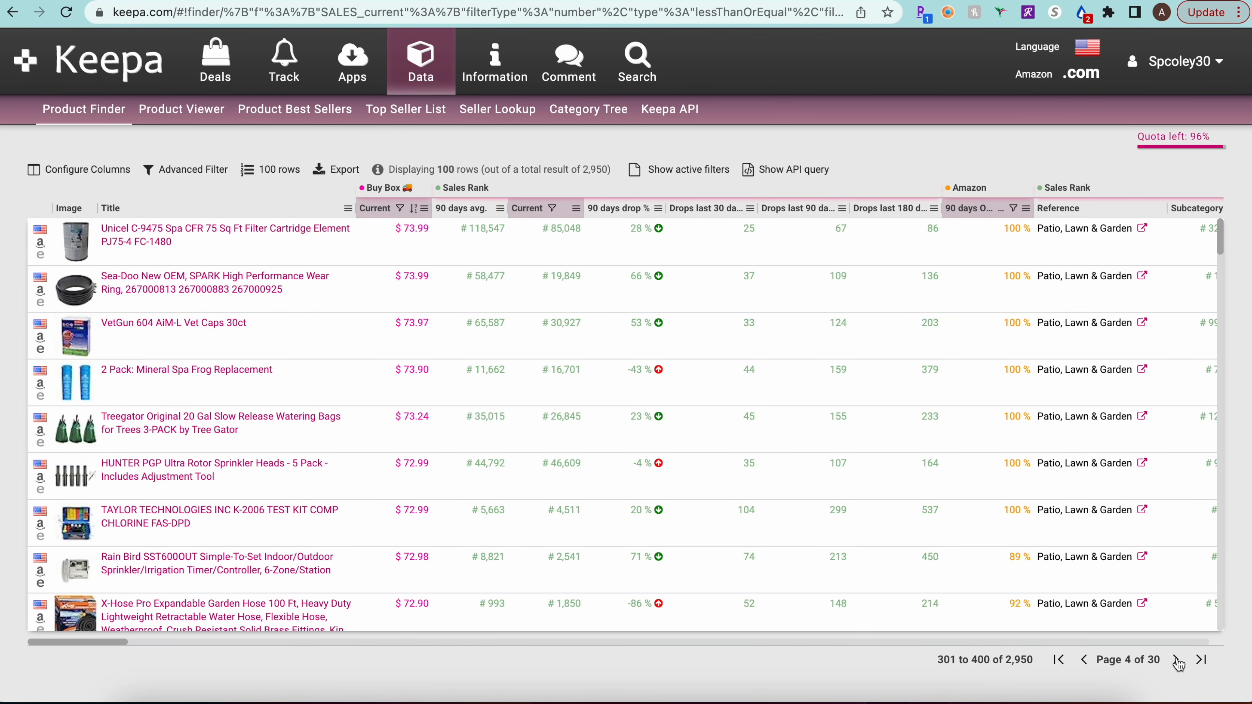
pyautogui.click(1178, 661)
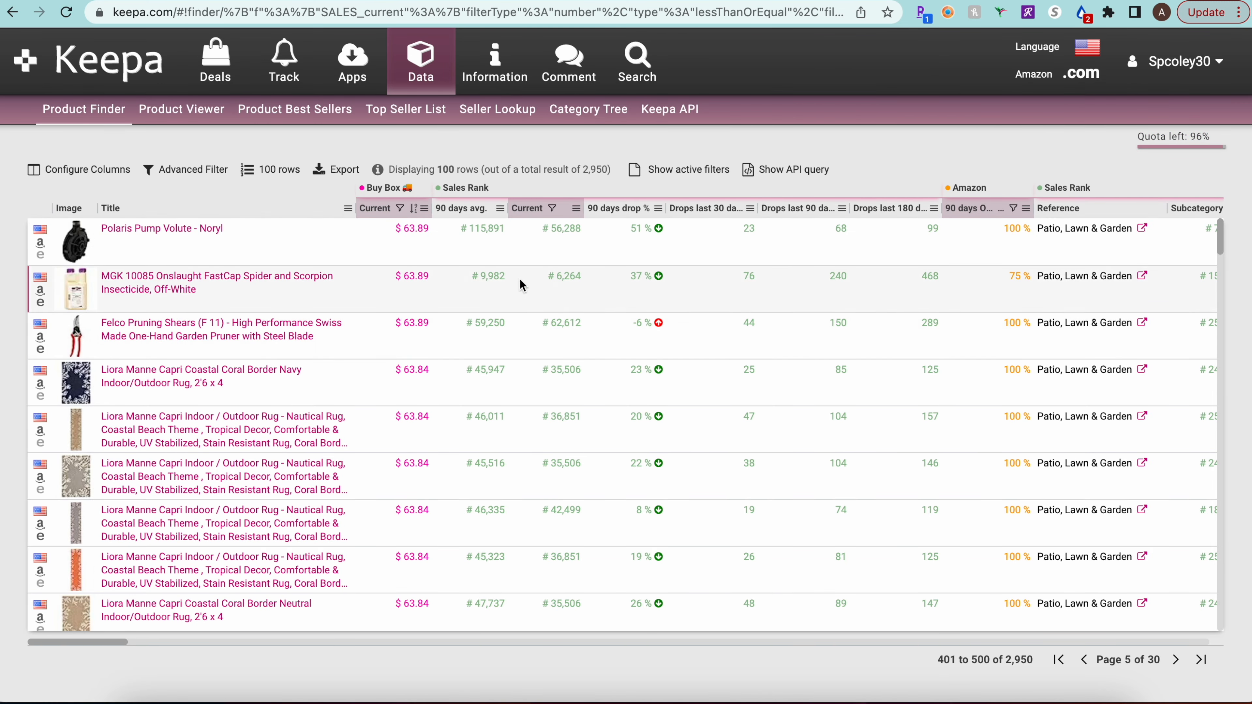
pyautogui.click(1176, 661)
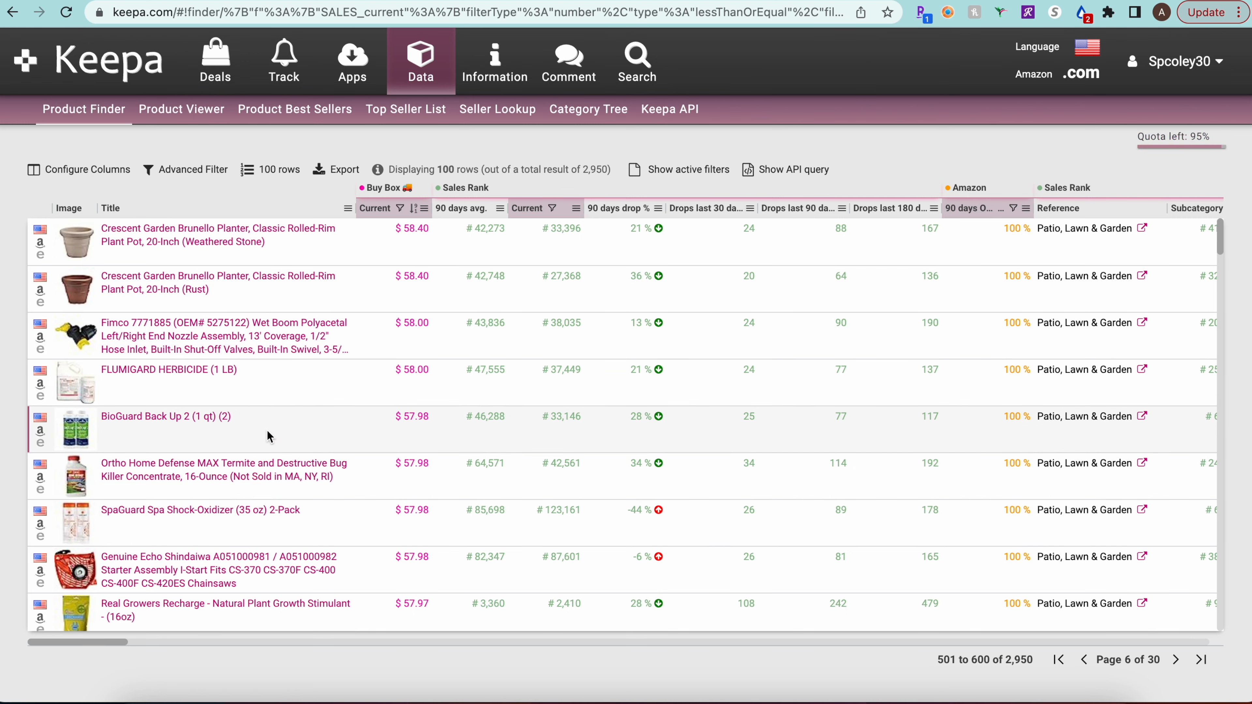
pyautogui.scroll(-4, 269, 437)
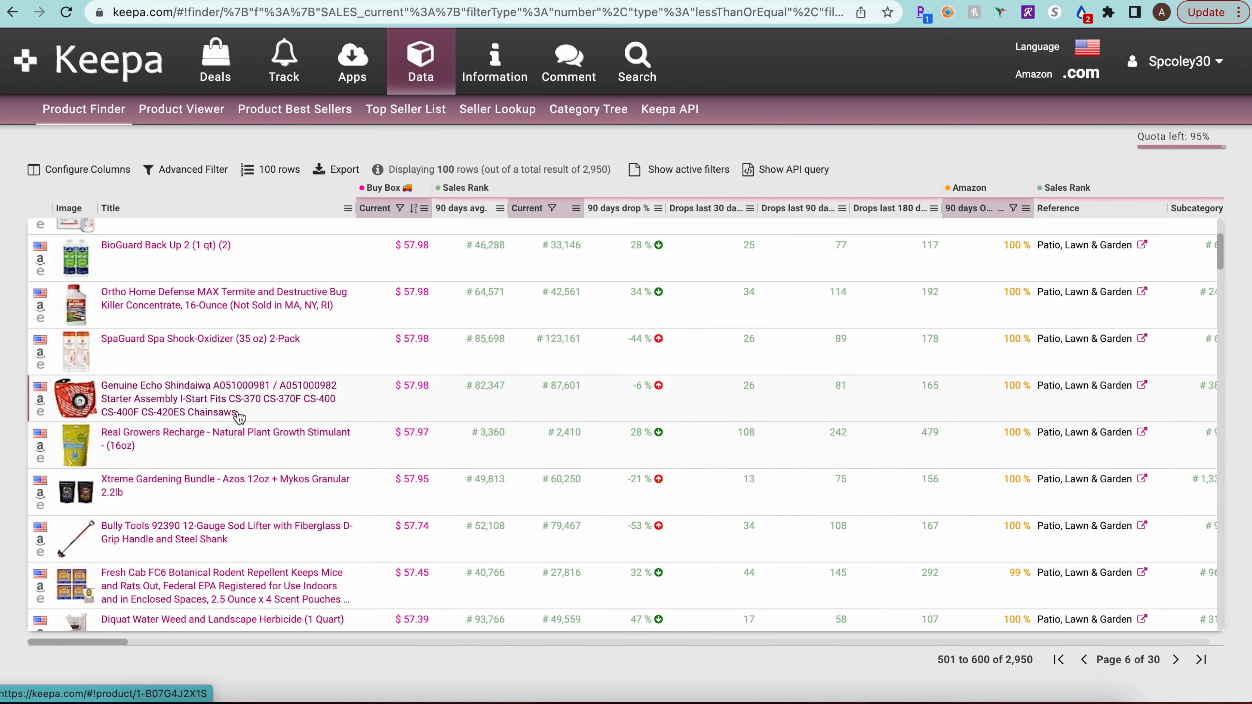
pyautogui.scroll(-1, 290, 436)
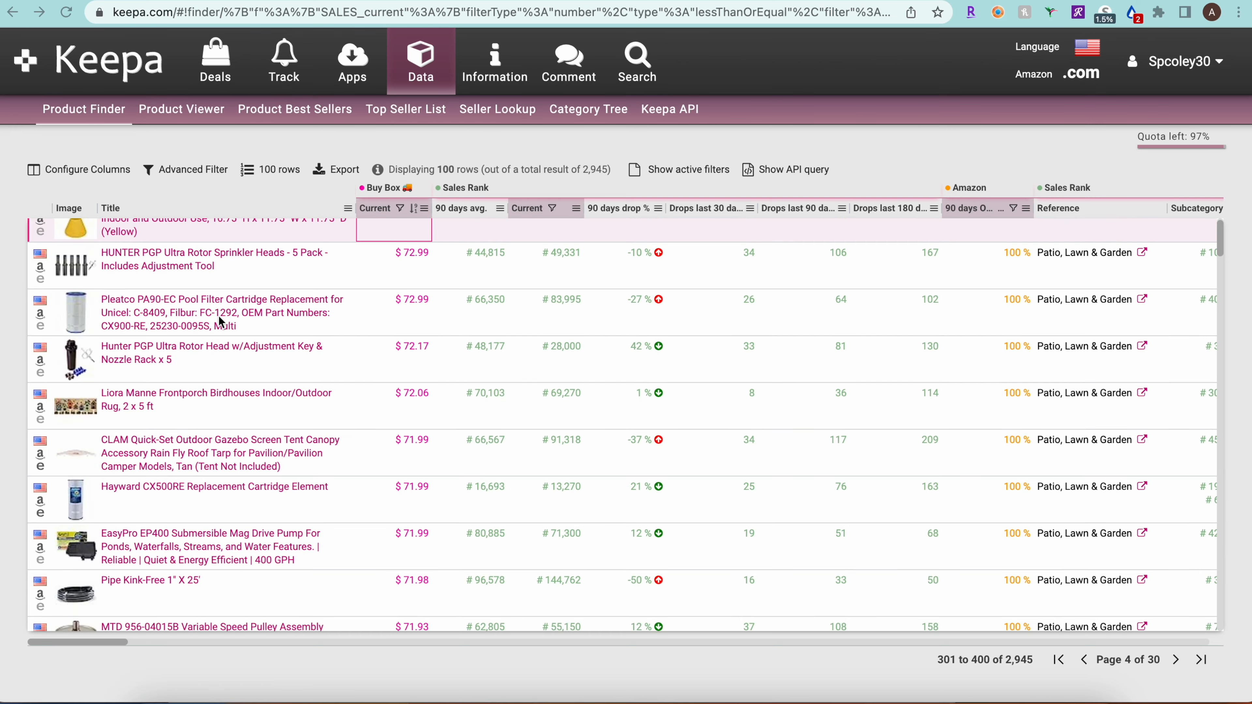
# Look through page 4 of the Product Finder results and open the Toro 115-4673 Grass Bag Assembly listing on Amazon.
pyautogui.scroll(-15, 244, 348)
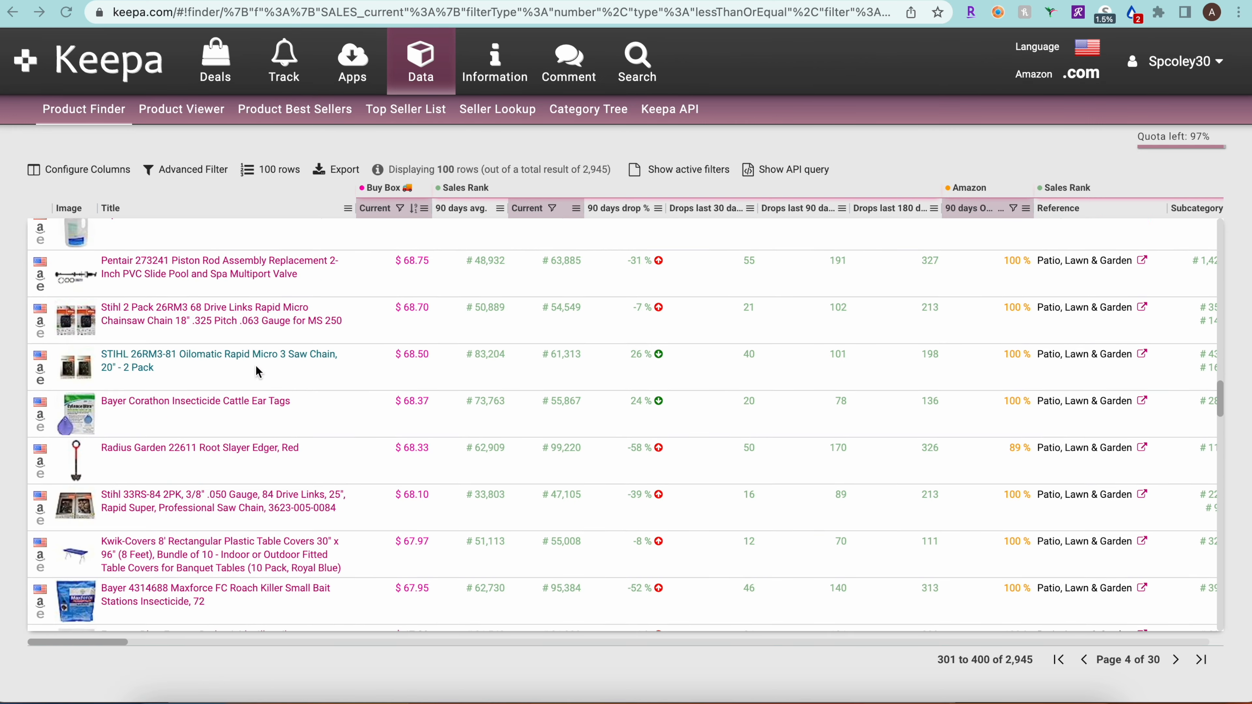
pyautogui.scroll(-12, 266, 352)
pyautogui.scroll(20, 242, 355)
pyautogui.scroll(1, 243, 359)
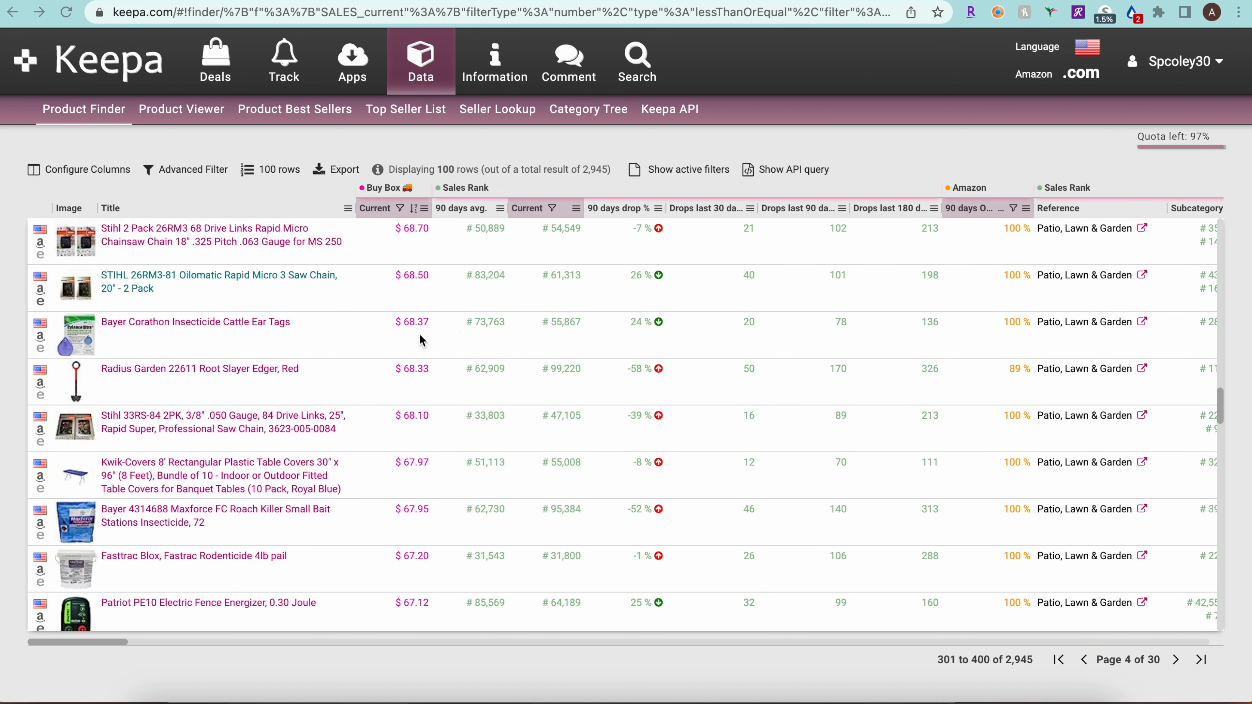
pyautogui.scroll(10, 418, 333)
pyautogui.scroll(-4, 442, 341)
pyautogui.scroll(-7, 200, 338)
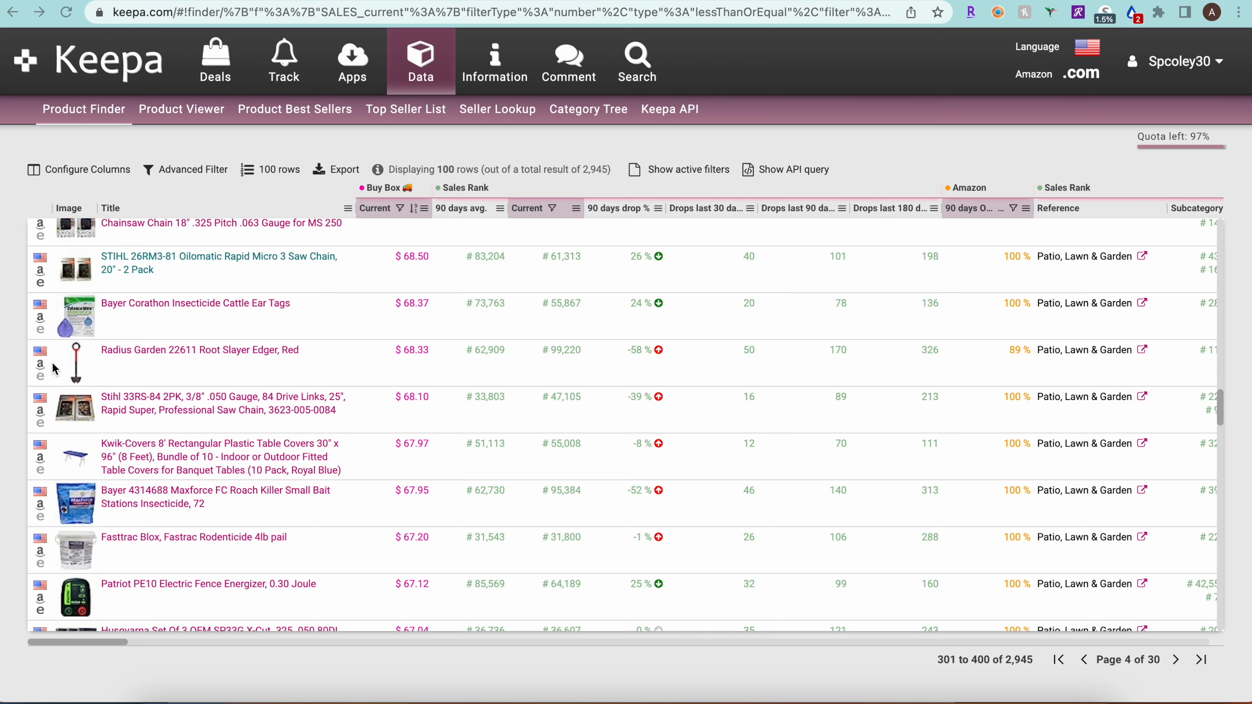
pyautogui.scroll(-3, 74, 360)
pyautogui.scroll(-4, 180, 416)
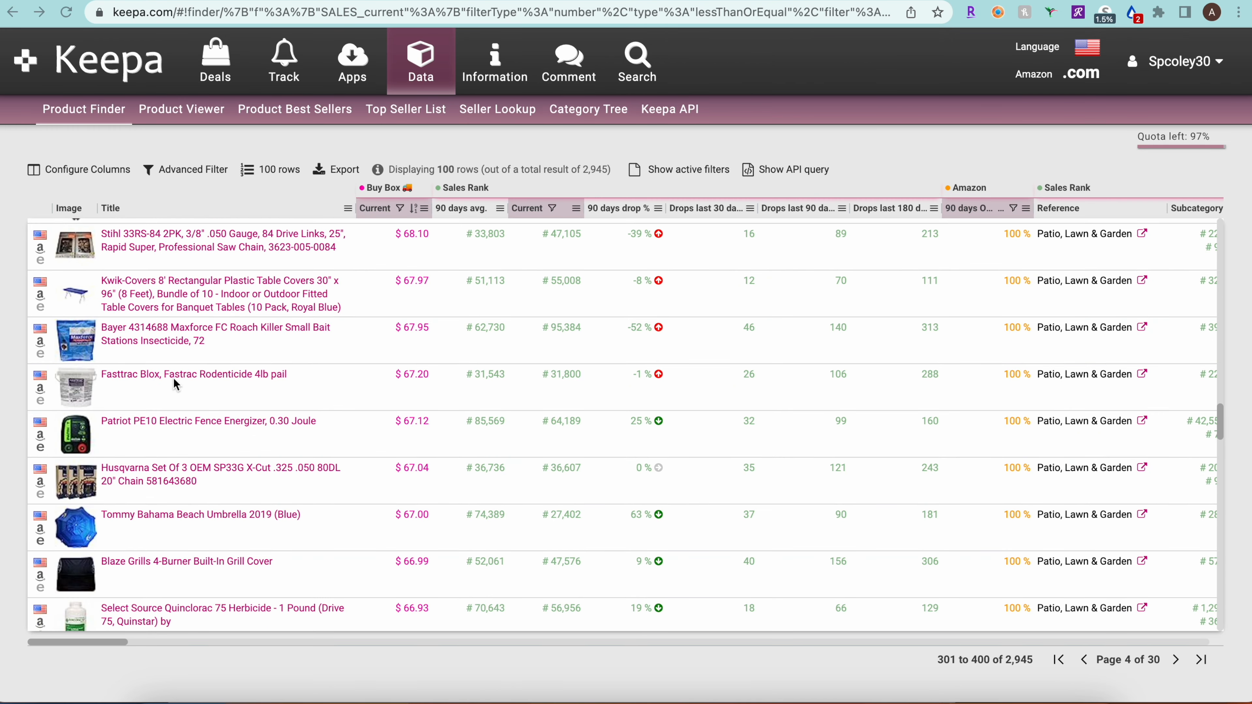
pyautogui.scroll(-3, 134, 459)
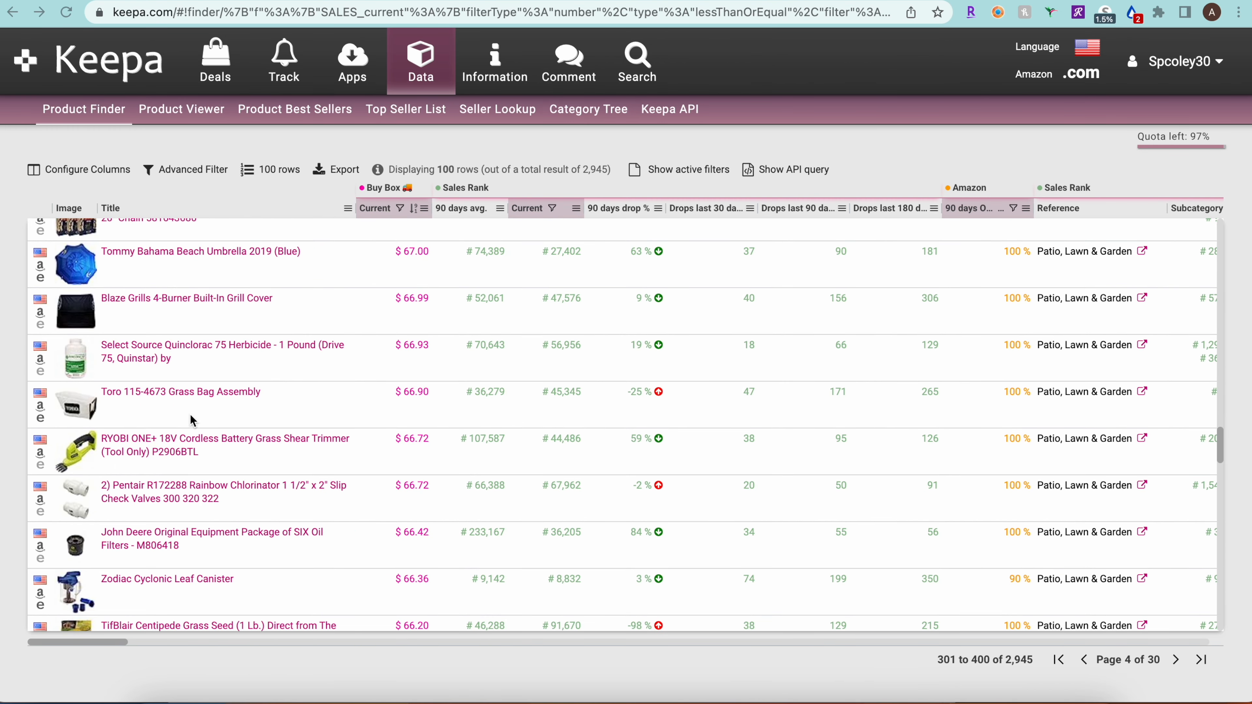
pyautogui.click(40, 407)
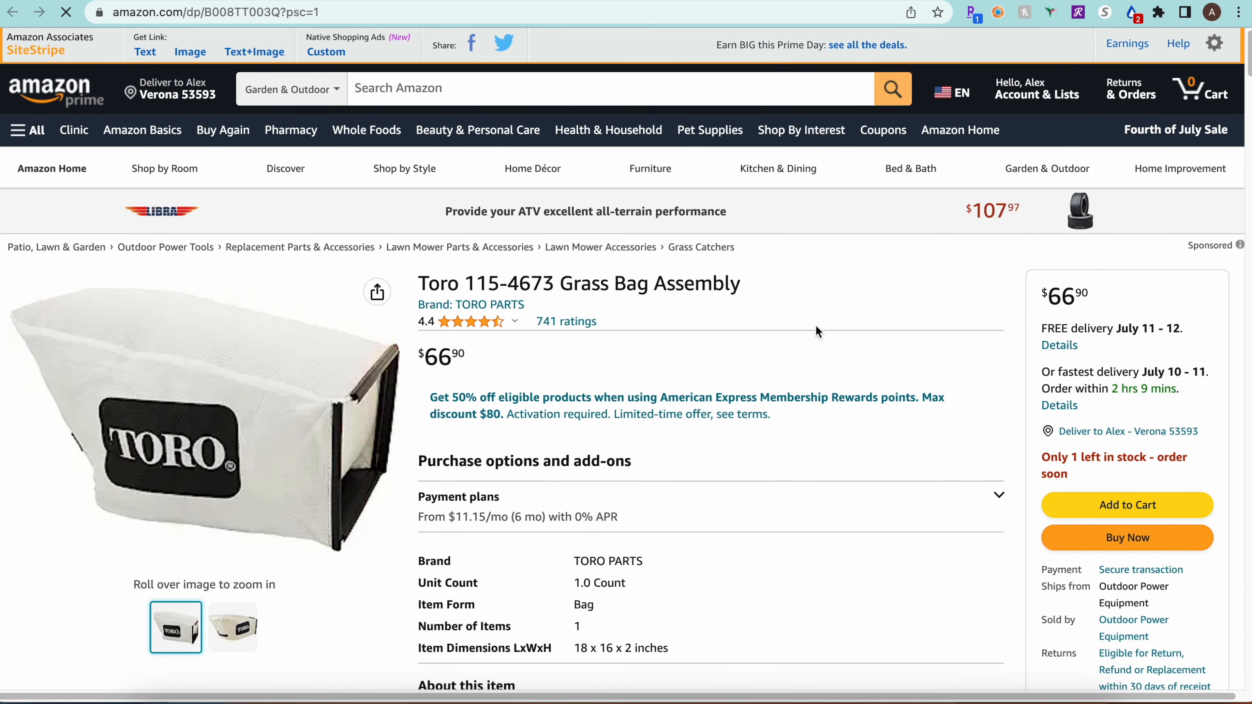
# Check the Toro grass bag's eligibility, alerts and estimated sales in SellerAmp and its three-month price, rank and offer history in Keepa.
pyautogui.scroll(-3, 816, 328)
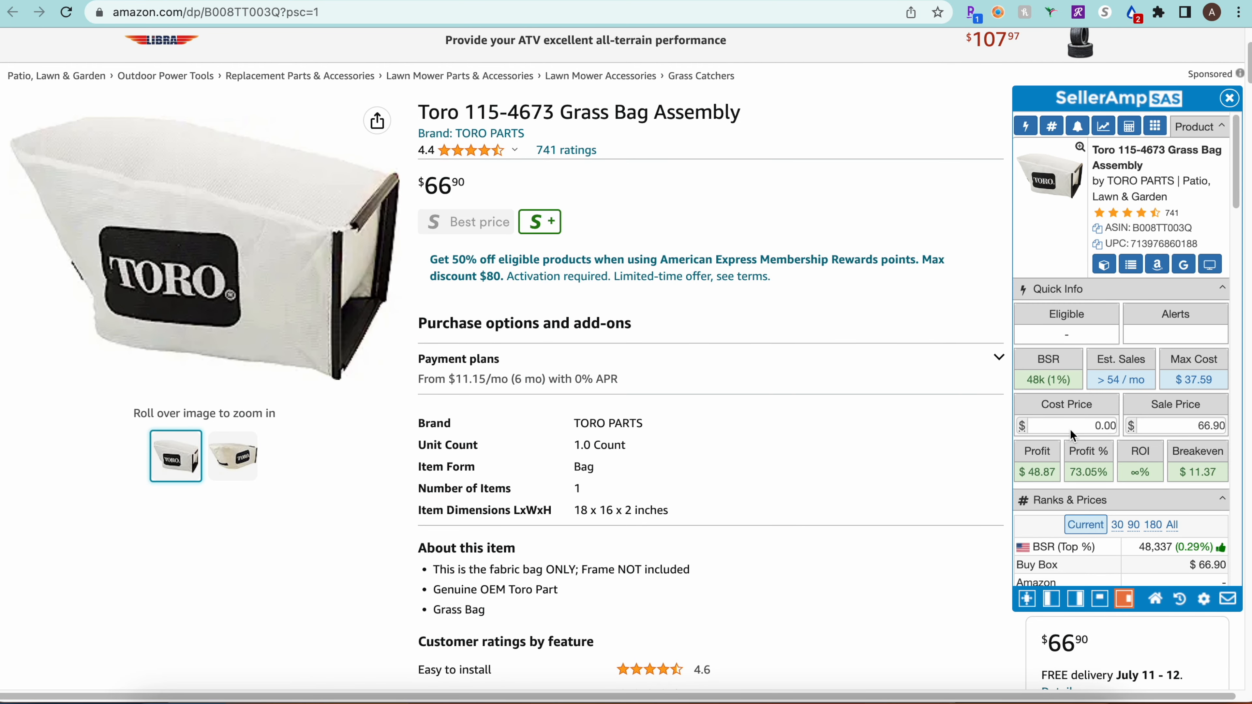
pyautogui.moveTo(1177, 335)
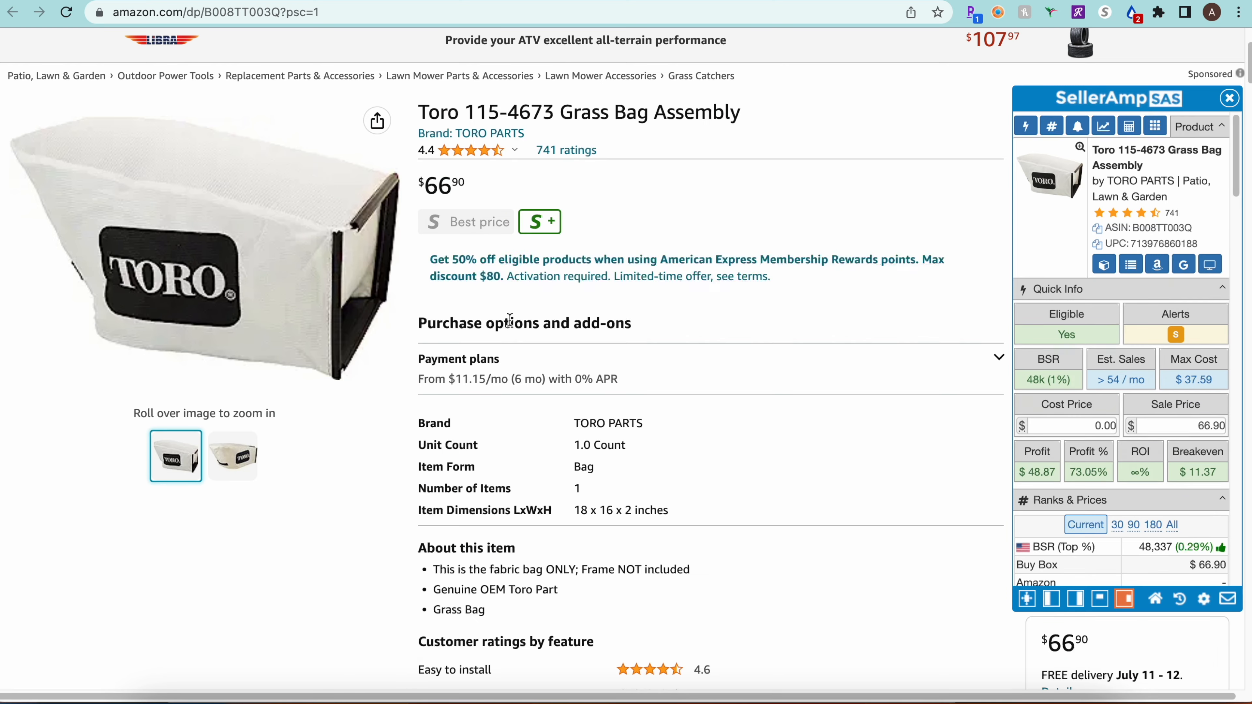
pyautogui.scroll(-2, 803, 378)
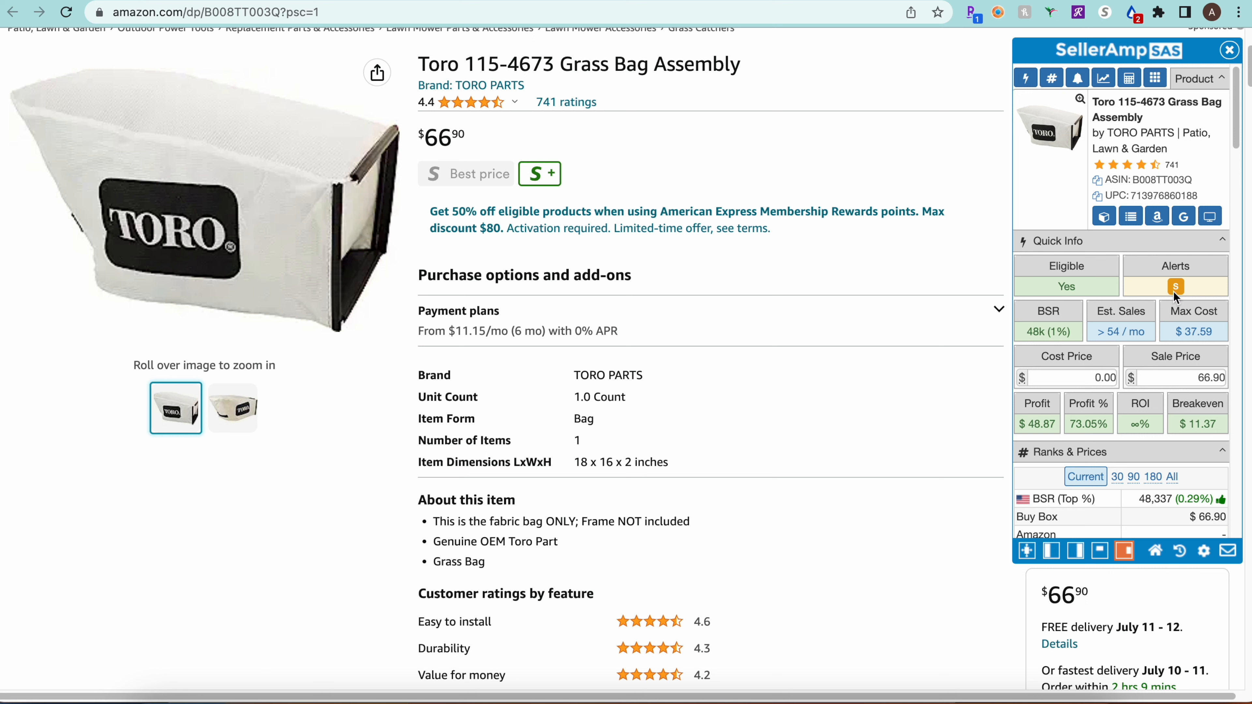
pyautogui.moveTo(1177, 287)
pyautogui.scroll(-8, 883, 336)
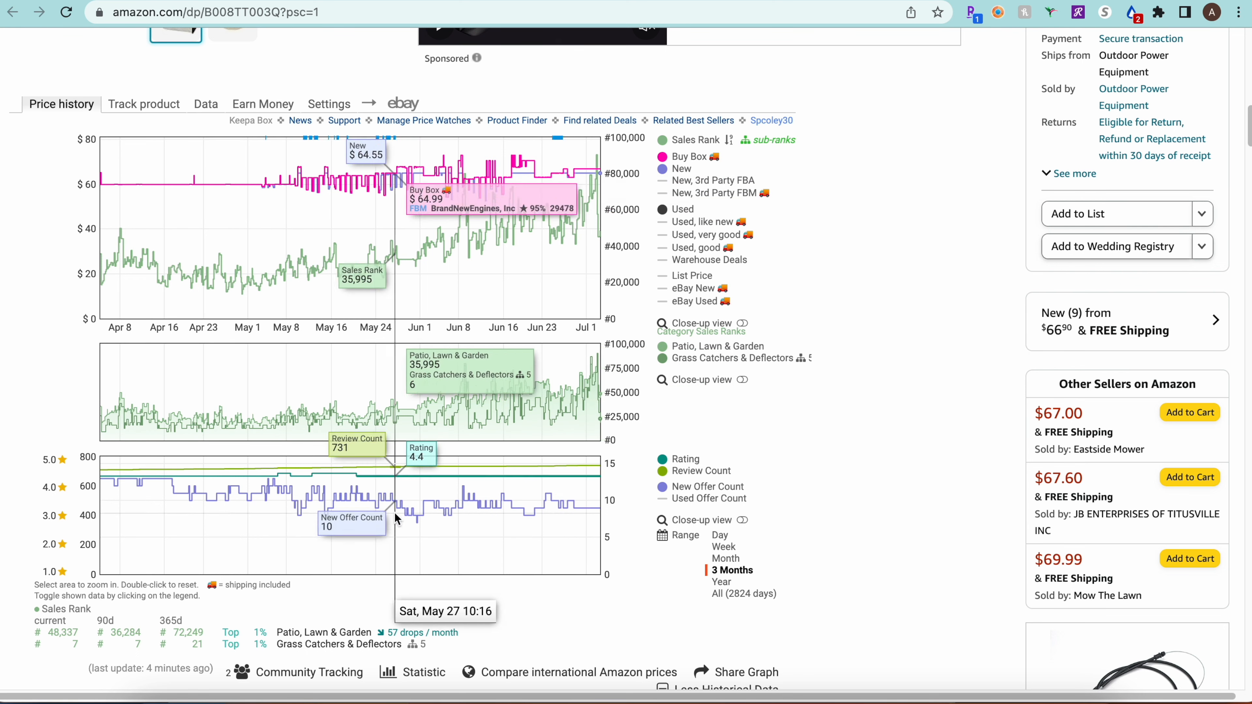
pyautogui.scroll(1, 864, 394)
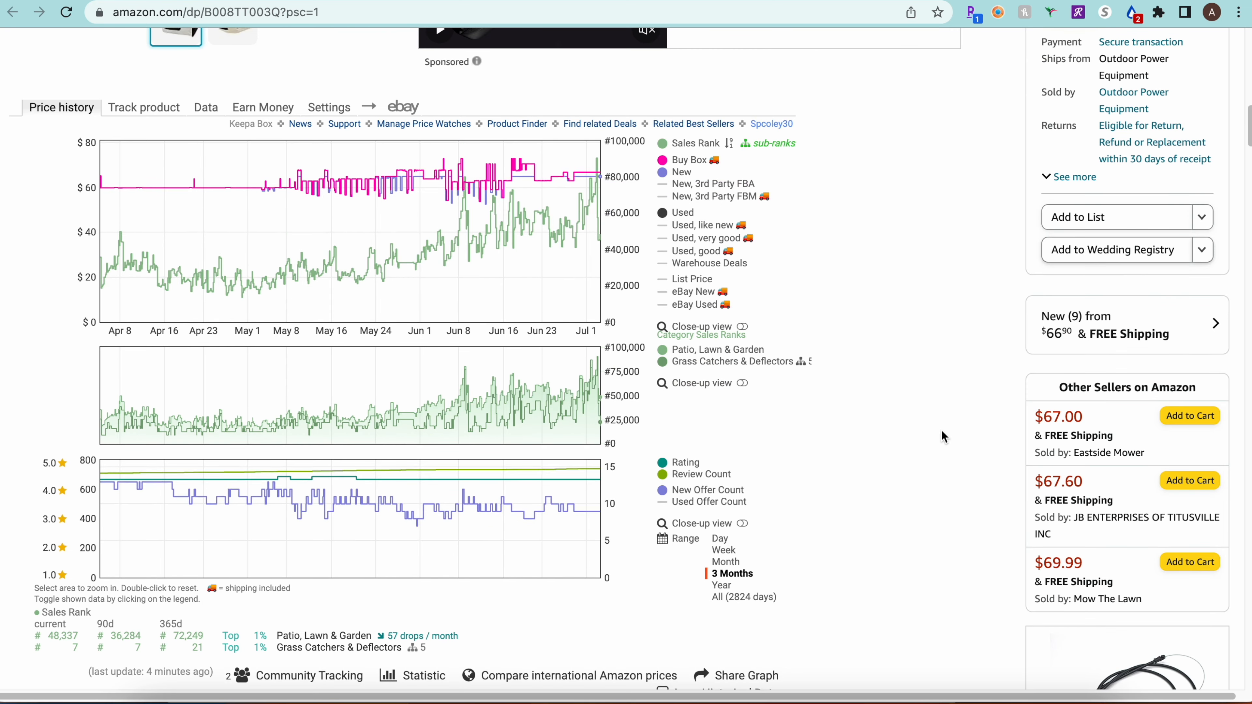
# Search Google for the Toro 115-4673 Grass Bag Assembly from SellerAmp and open Debensell's $37.17 offer in a new tab.
pyautogui.scroll(10, 941, 430)
pyautogui.click(1183, 220)
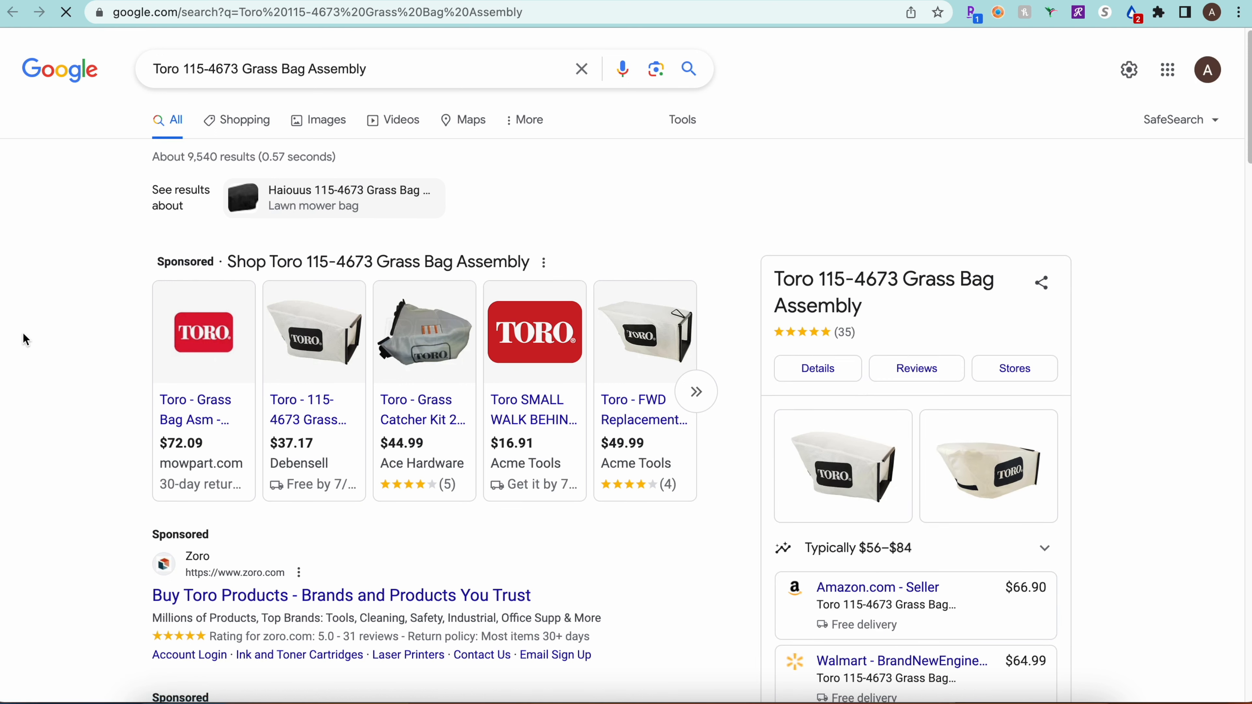
pyautogui.moveTo(283, 414)
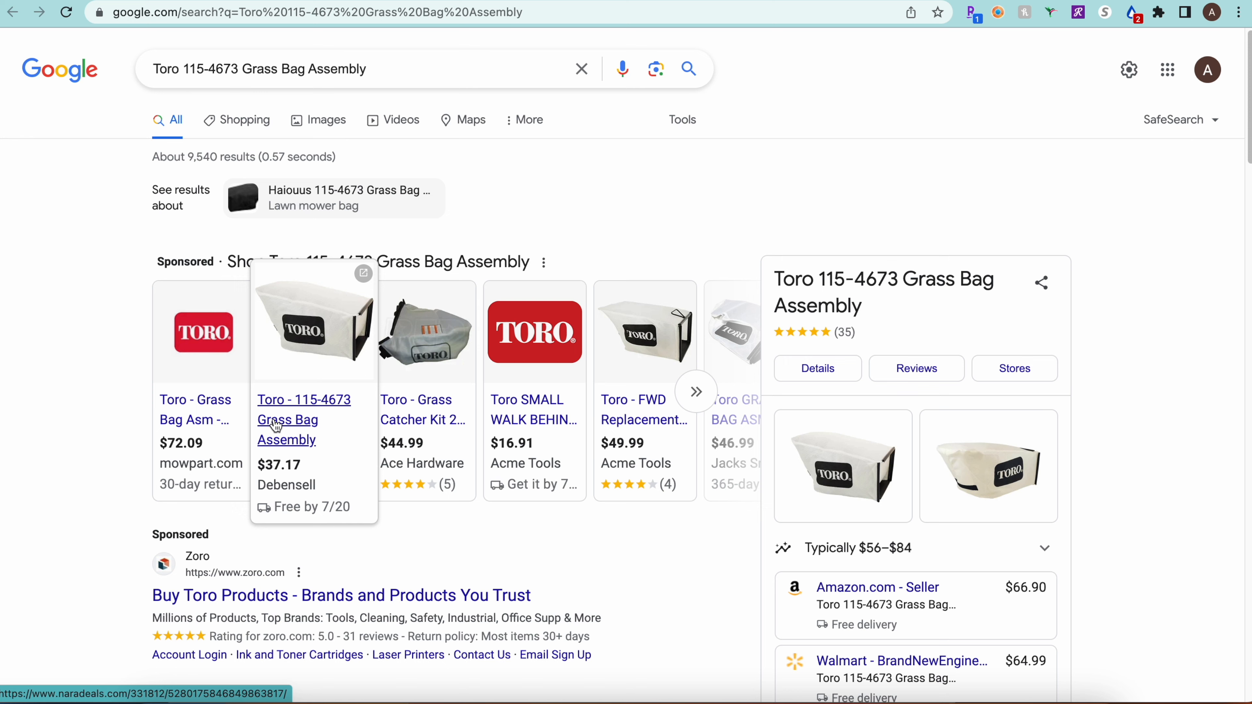
pyautogui.rightClick(301, 392)
pyautogui.click(320, 406)
pyautogui.click(310, 440)
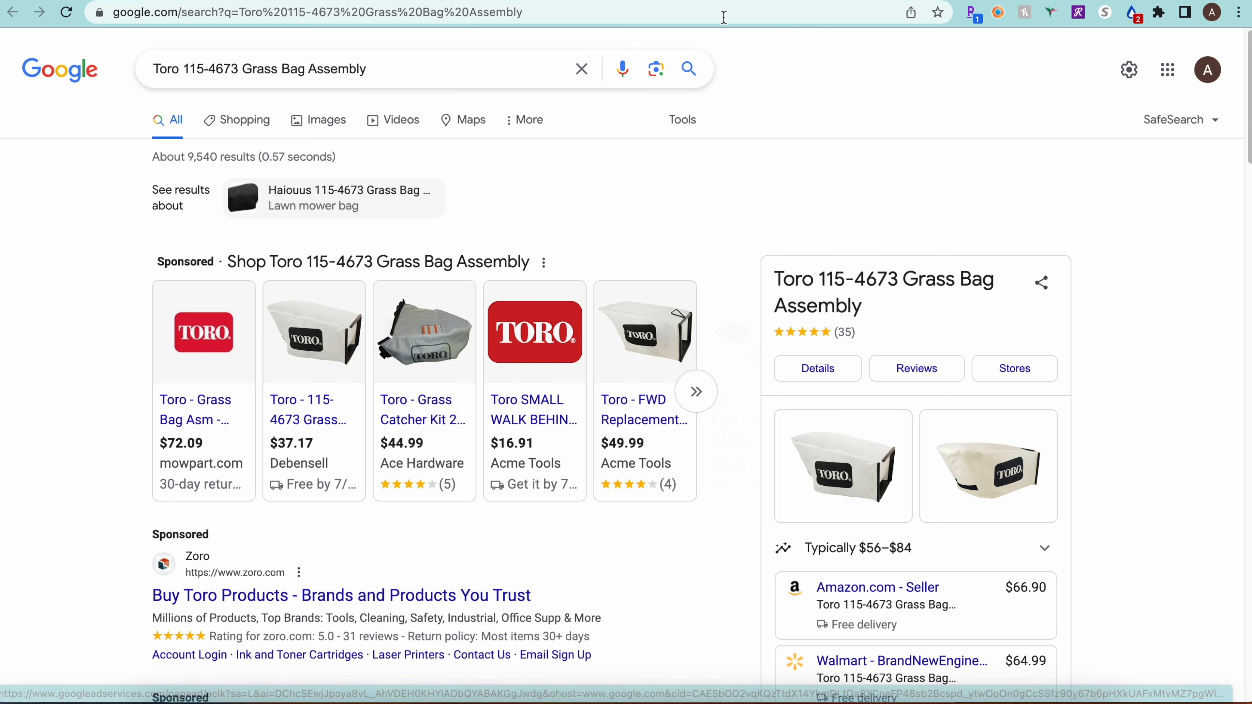
# Examine Beban Market's Toro 115-4673 Grass Bag Assembly page, checking the price, stock, purchase limit, returns policy and contact details.
pyautogui.scroll(-3, 812, 227)
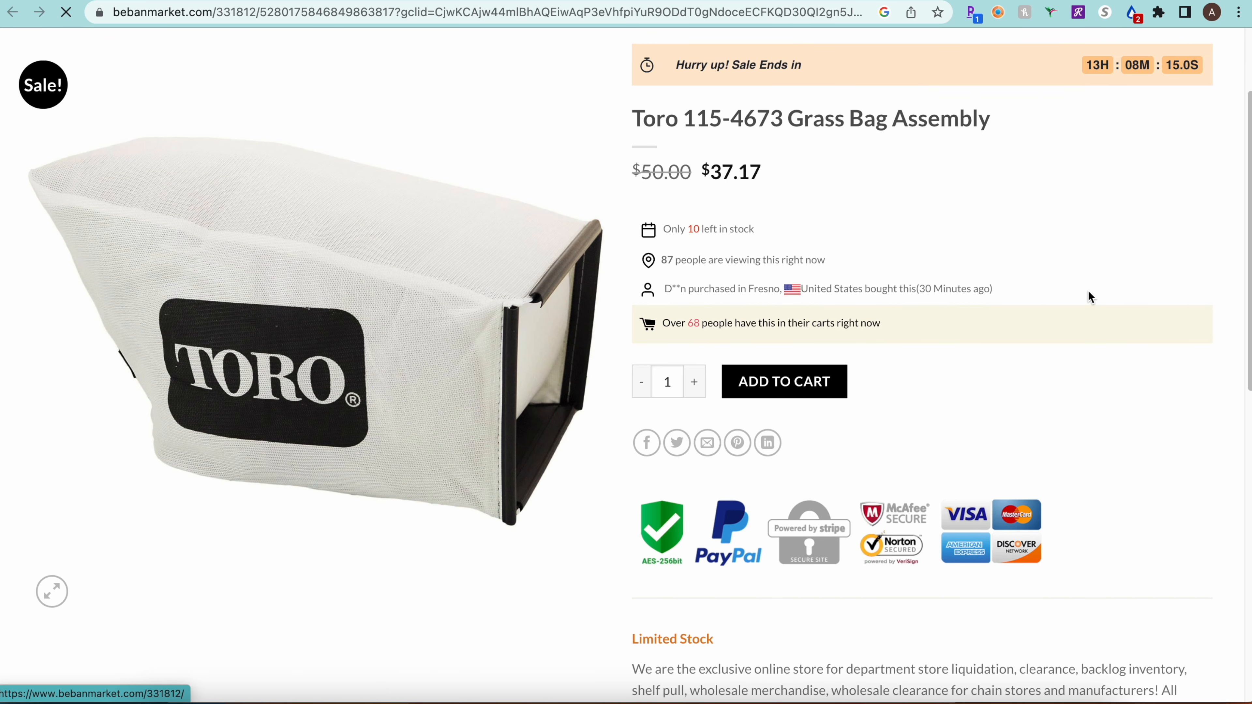
pyautogui.scroll(-1, 1034, 314)
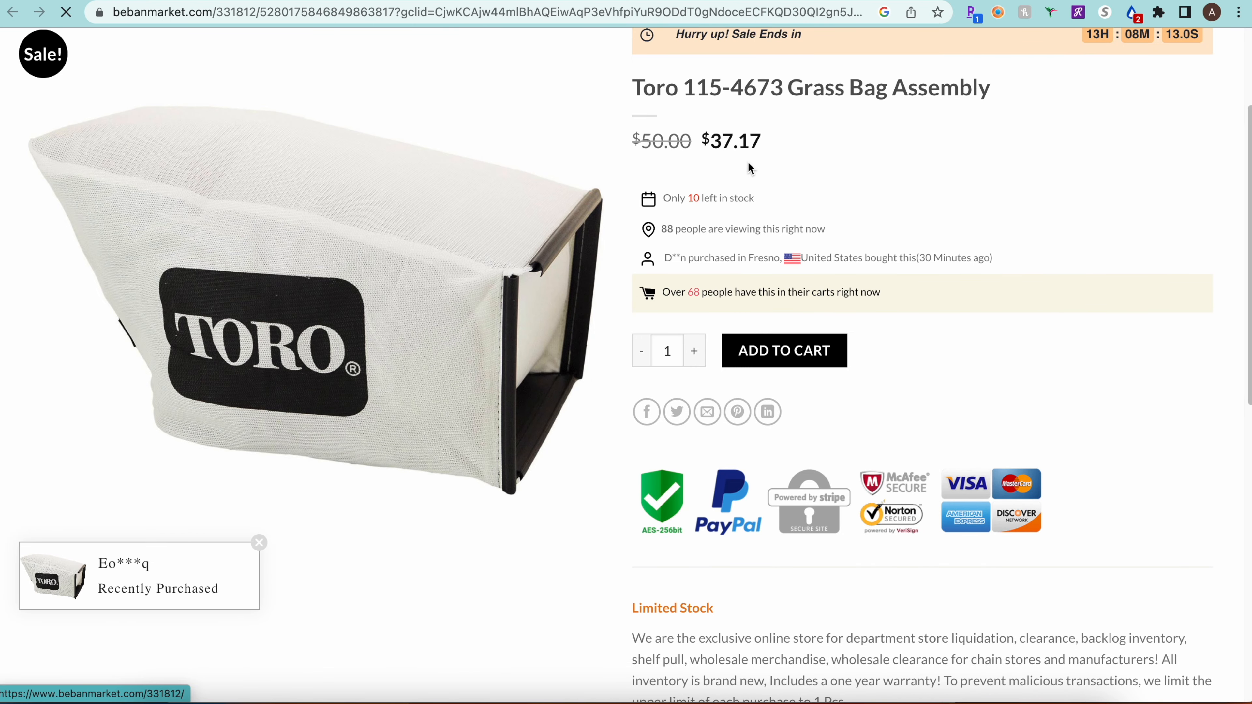
pyautogui.scroll(-7, 944, 518)
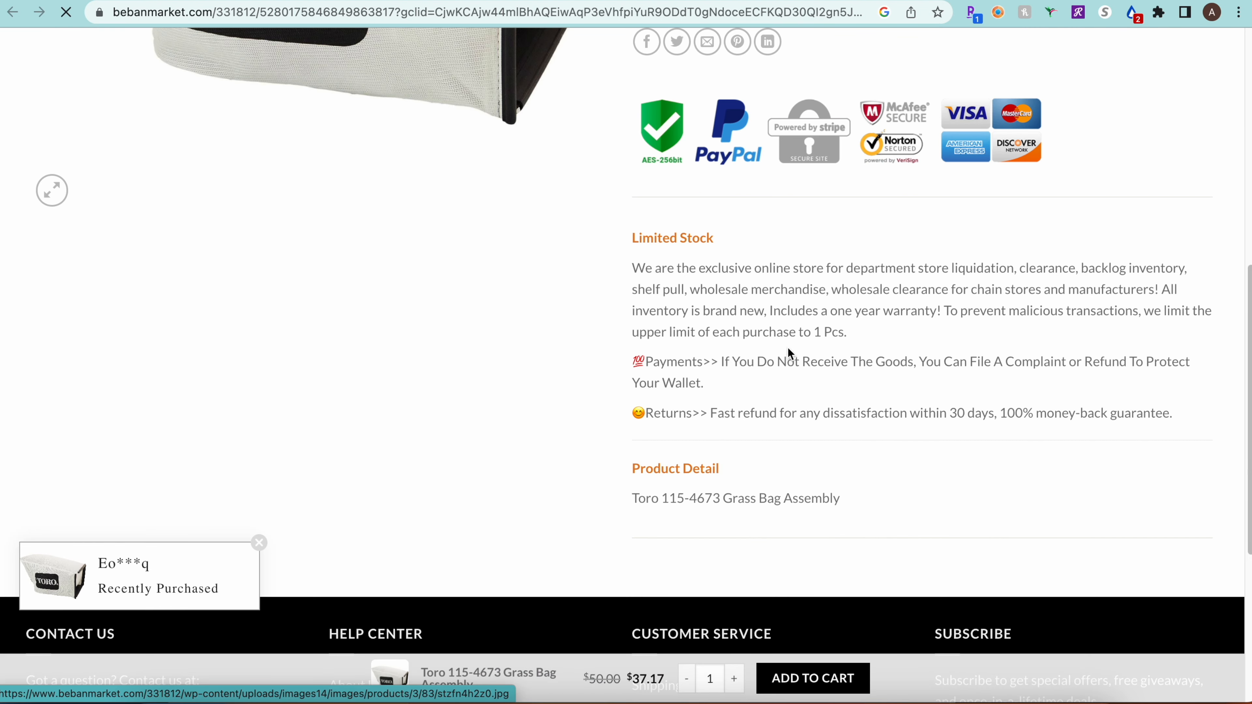
pyautogui.scroll(-4, 821, 429)
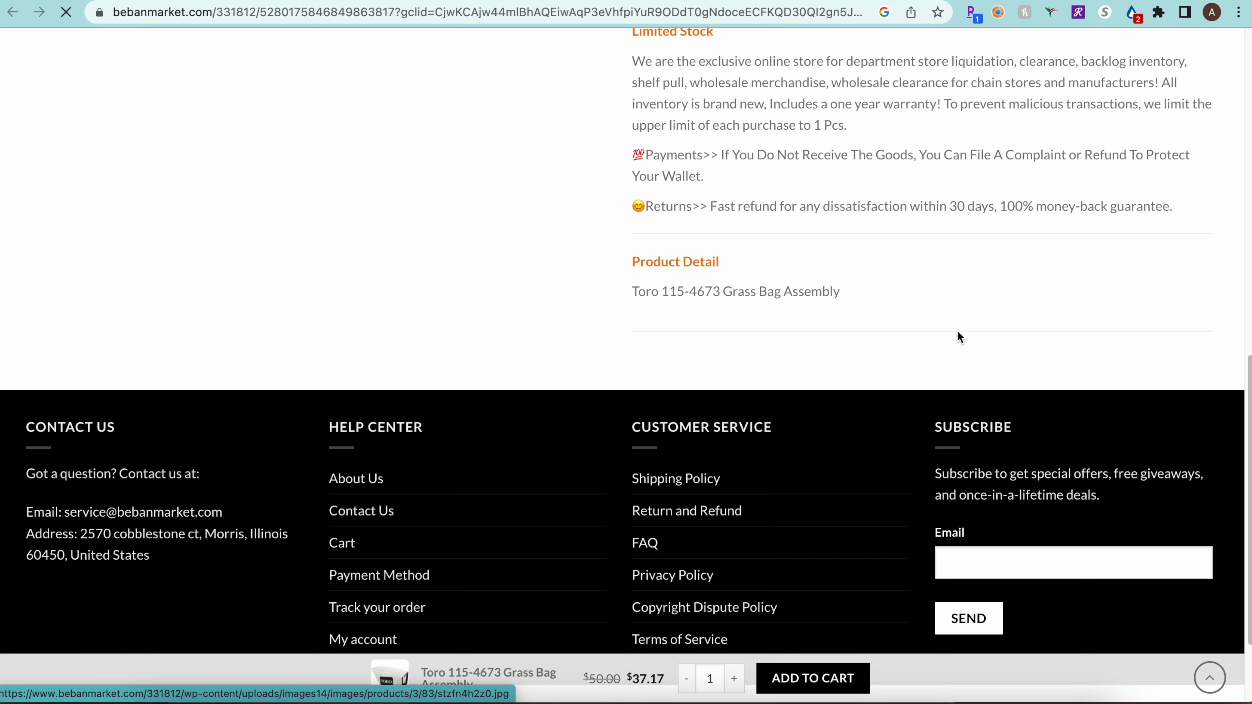
pyautogui.scroll(12, 915, 437)
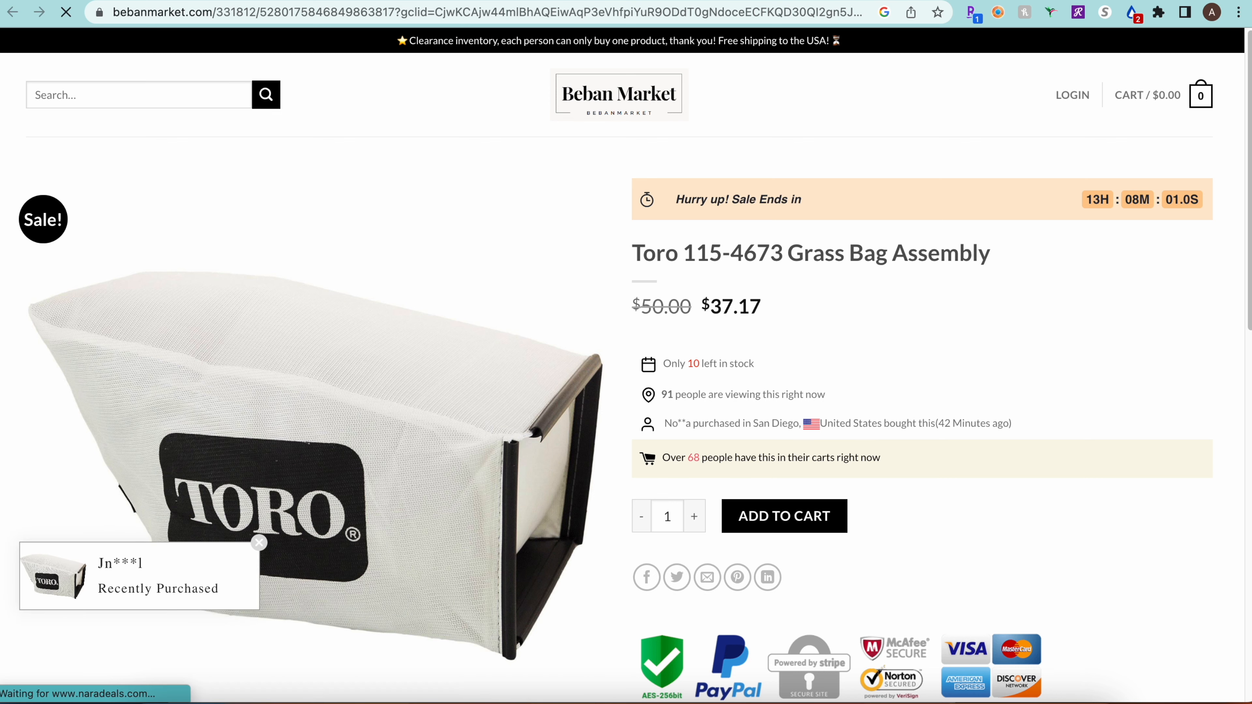
# Return to the Toro grass bag's Amazon listing and set the SellerAmp cost price to $37.17.
pyautogui.click(594, 1)
pyautogui.click(1083, 376)
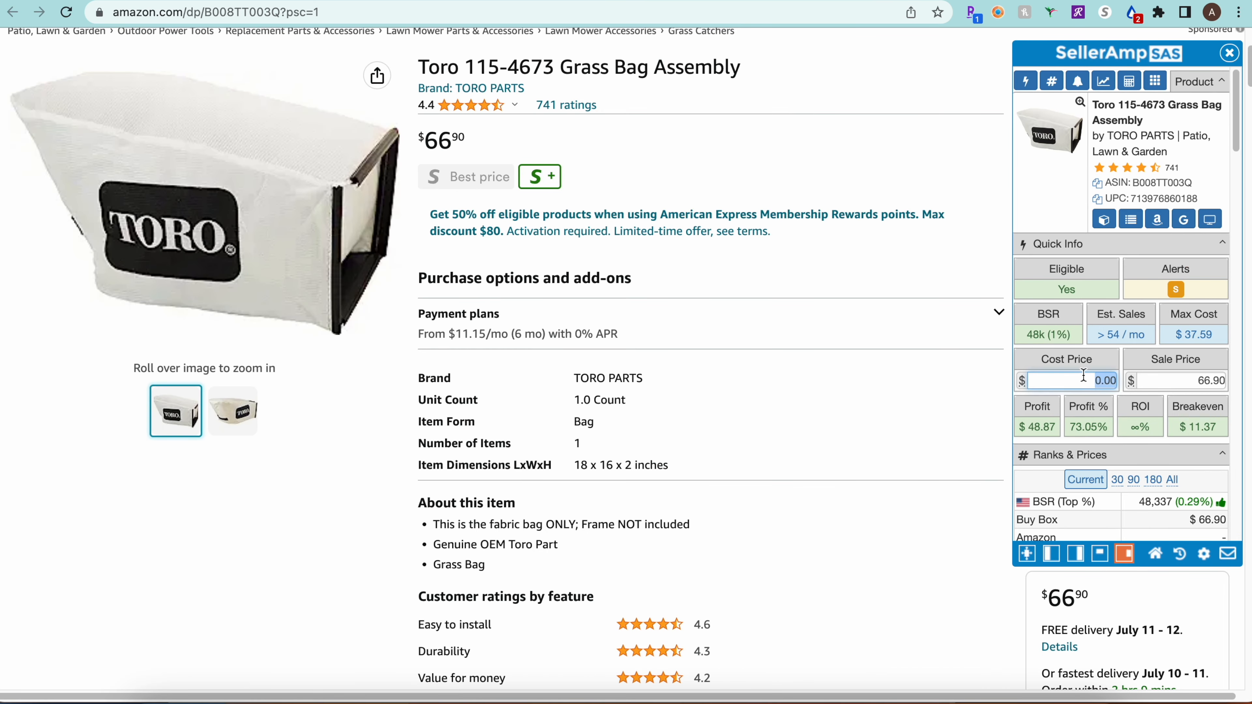
pyautogui.write('37.17')
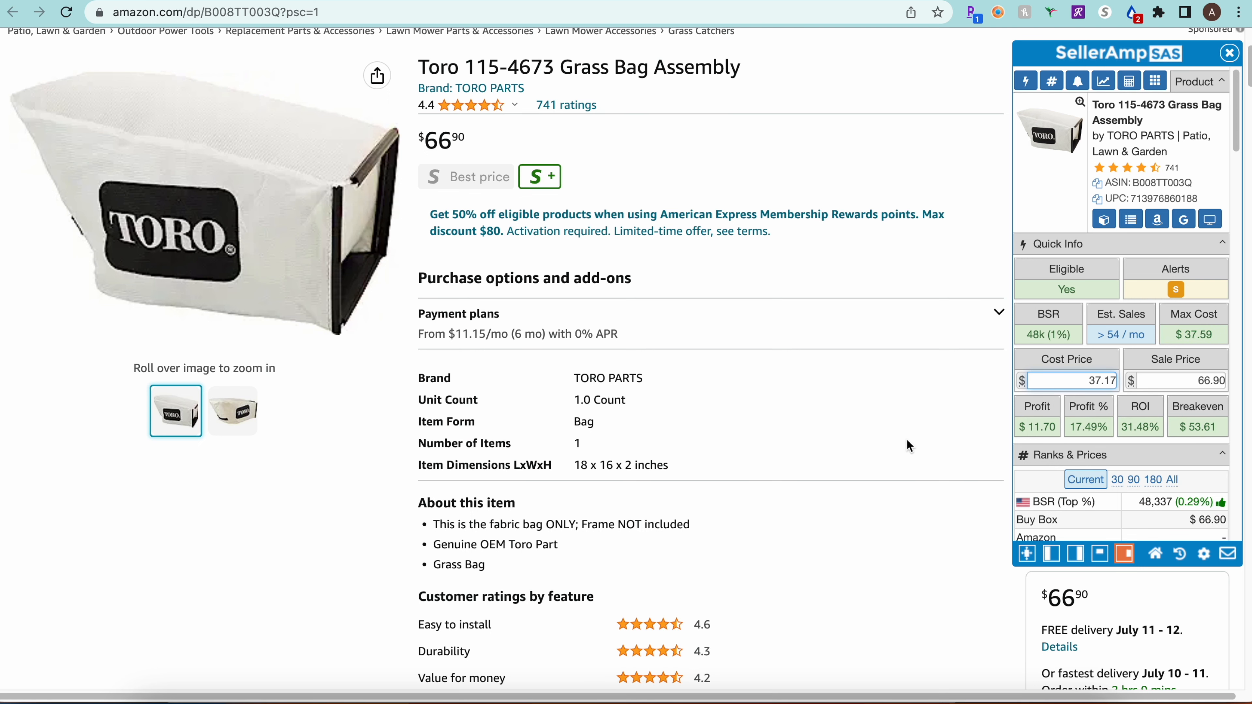
# Review the Toro grass bag's FBM cost, profit and ROI in SellerAmp at the $37.17 cost price.
pyautogui.scroll(-6, 1102, 401)
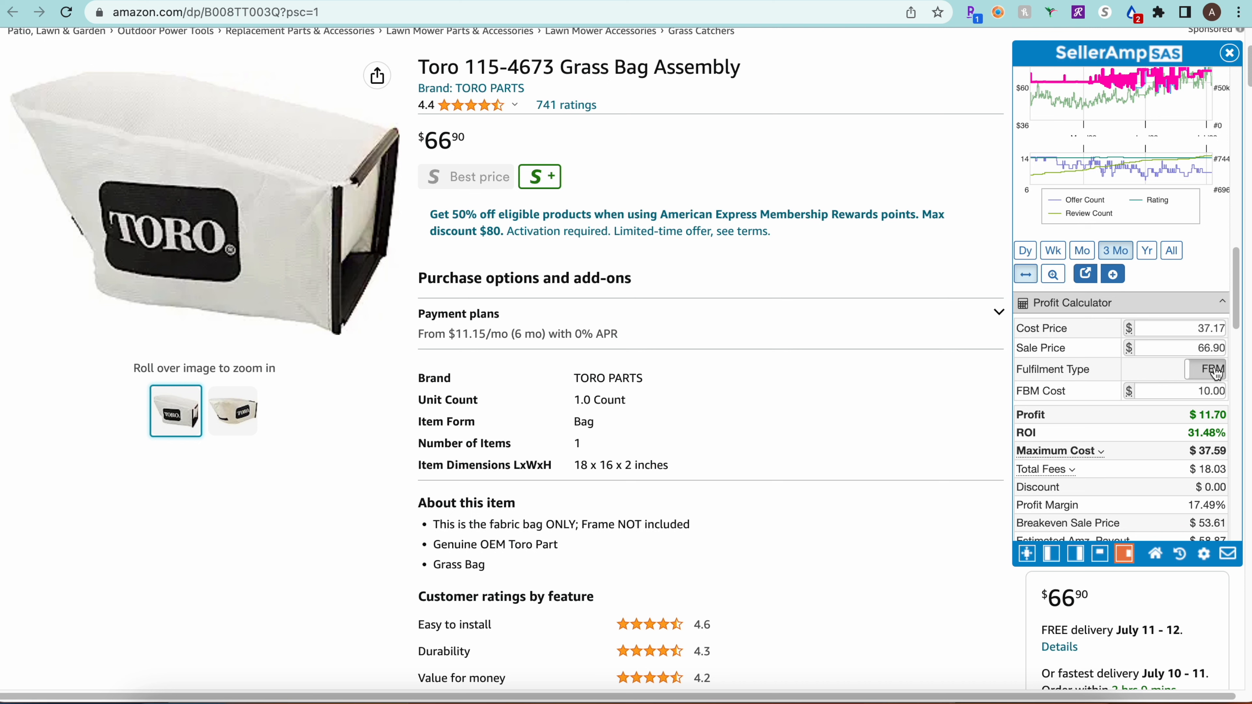
pyautogui.click(1153, 390)
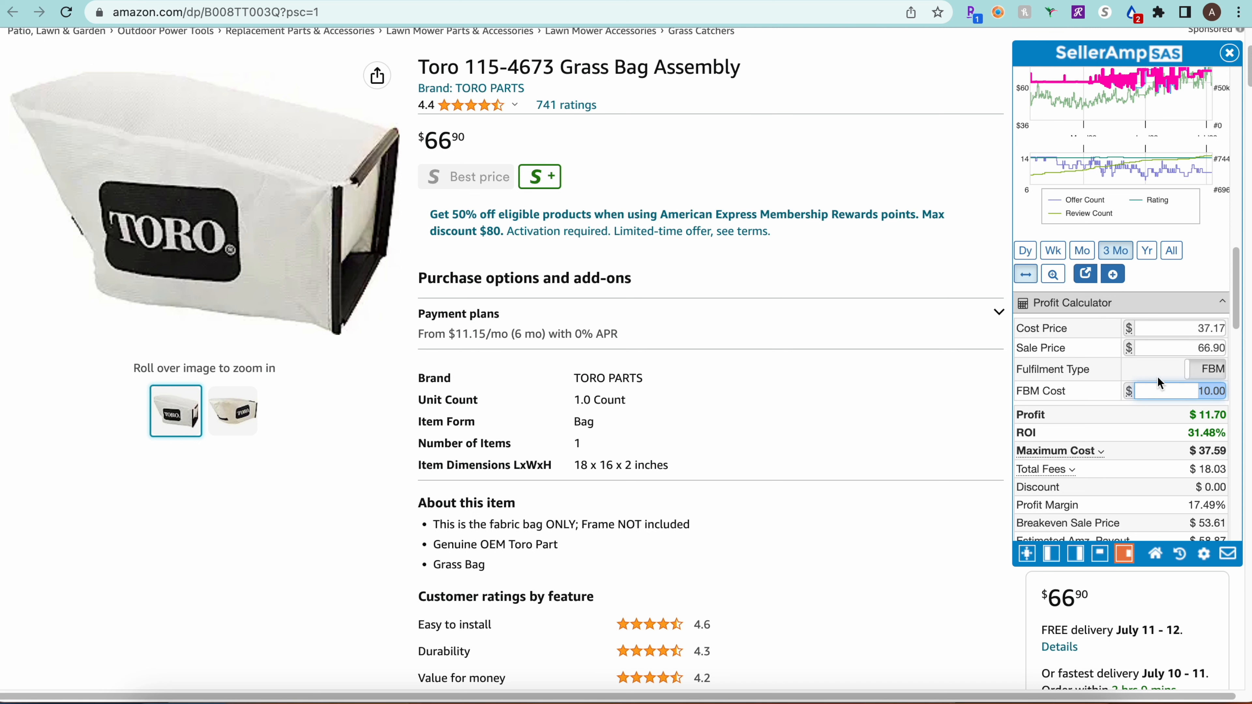
pyautogui.scroll(6, 1145, 381)
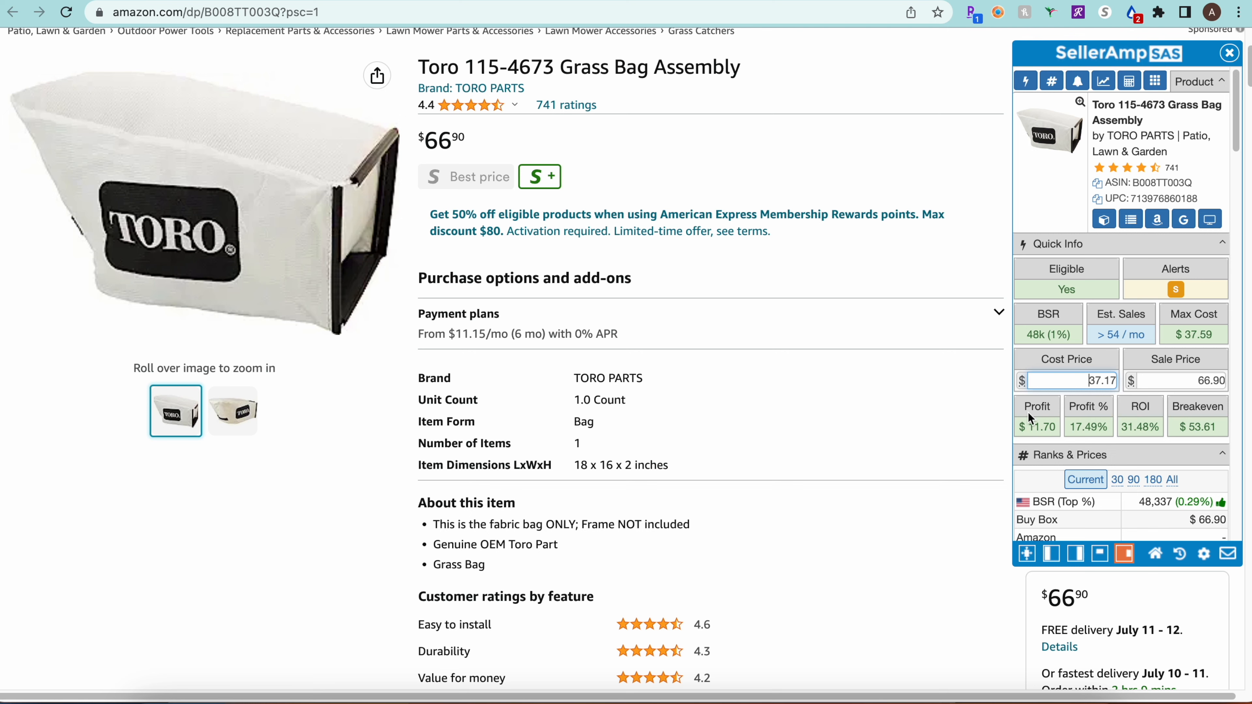
pyautogui.scroll(4, 844, 335)
pyautogui.scroll(-2, 835, 325)
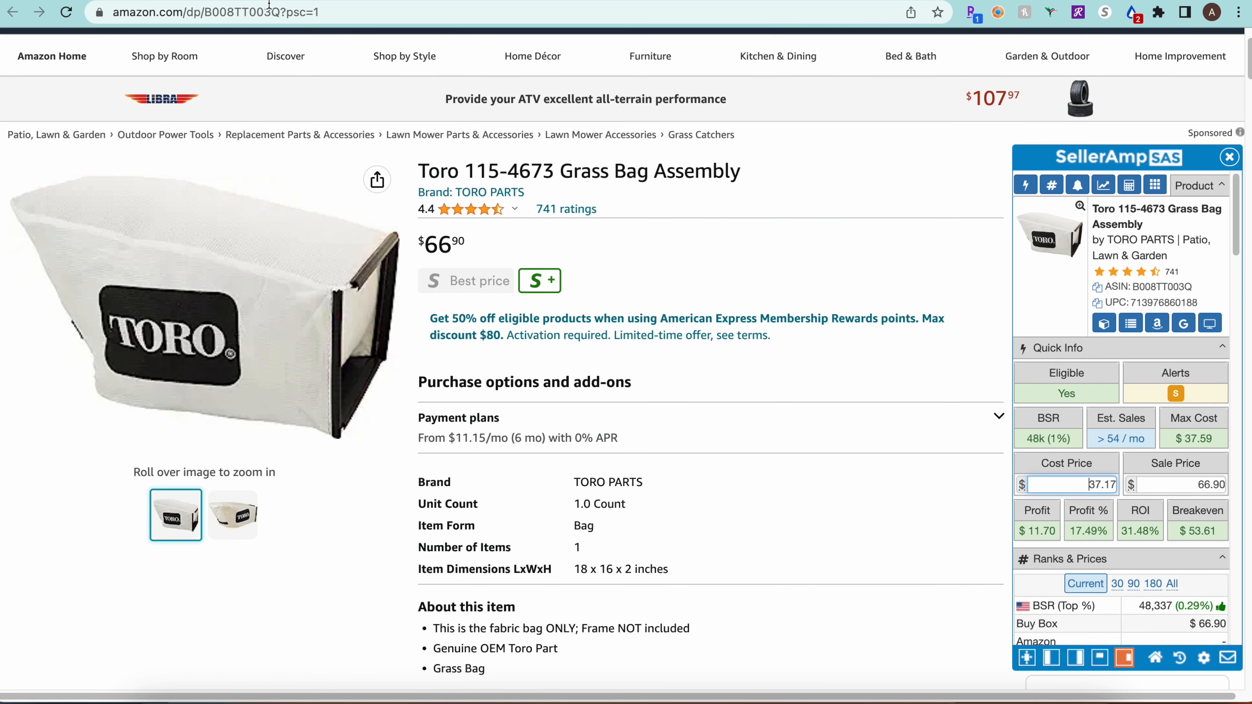
# Compare the Toro grass bag's image in Keepa Product Finder with its Amazon listing and return to the Keepa results.
pyautogui.hotkey('ctrl', 'Tab')
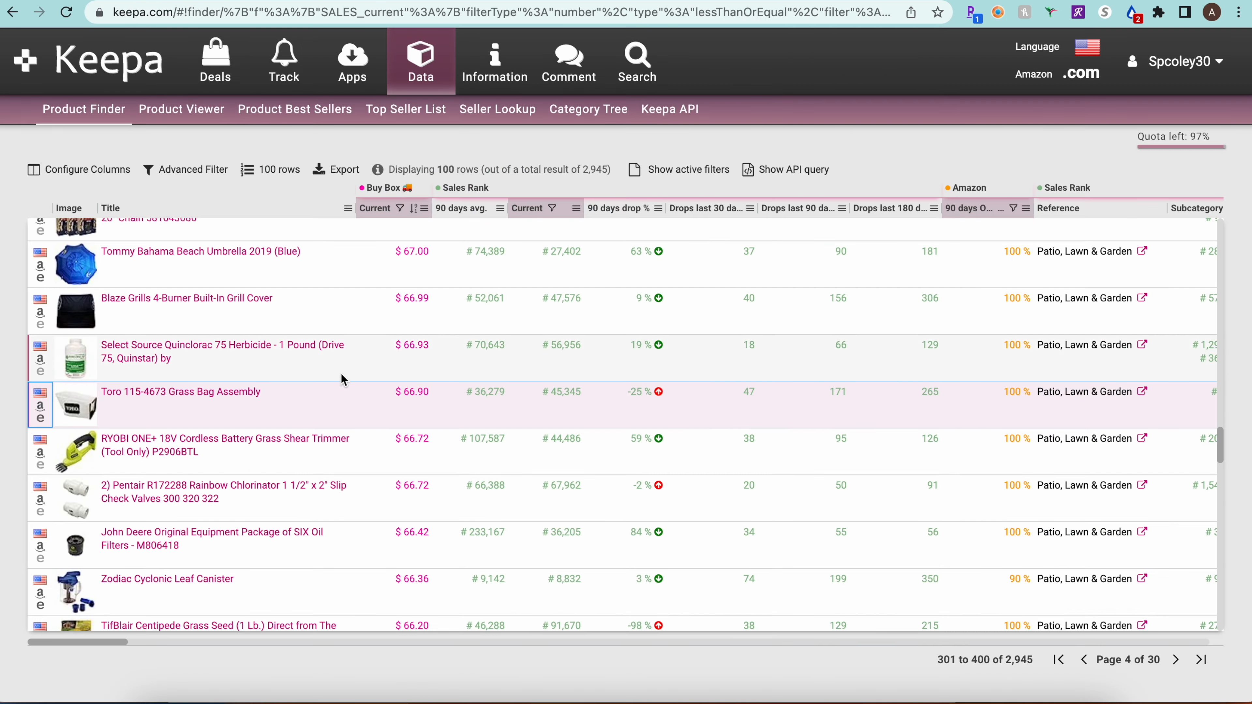
pyautogui.moveTo(86, 406)
pyautogui.click(377, 1)
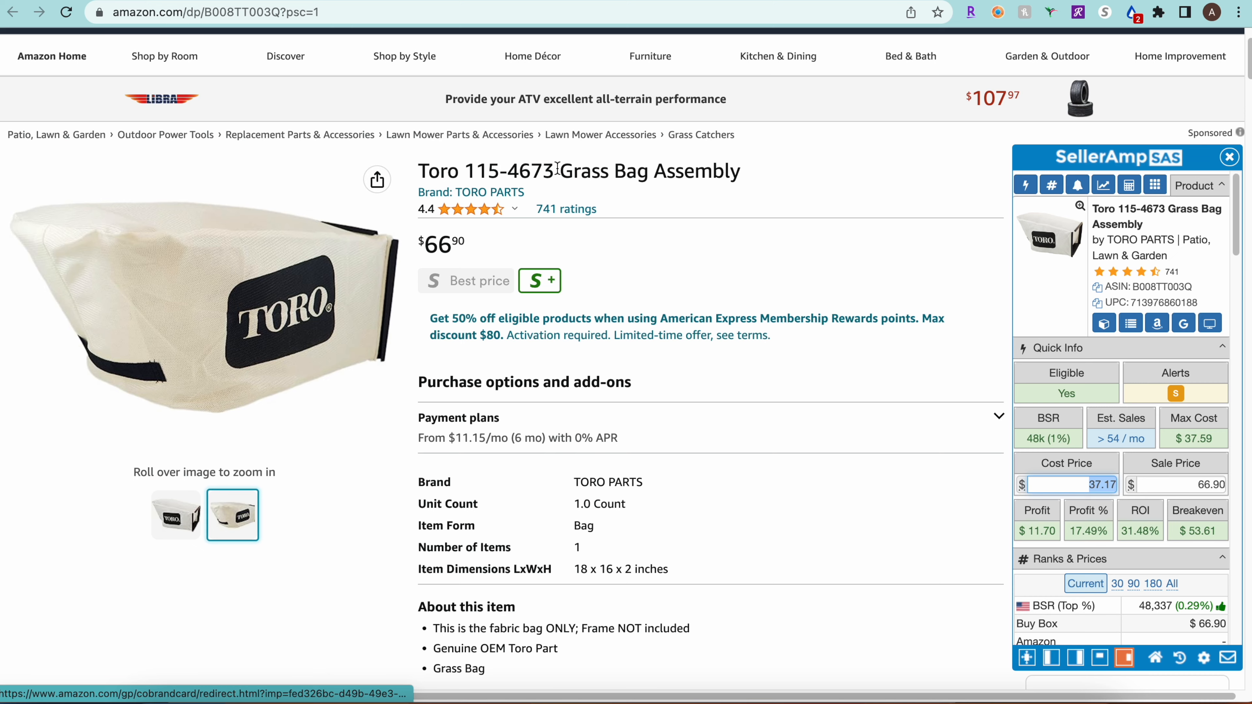
pyautogui.hotkey('ctrl', 'Tab')
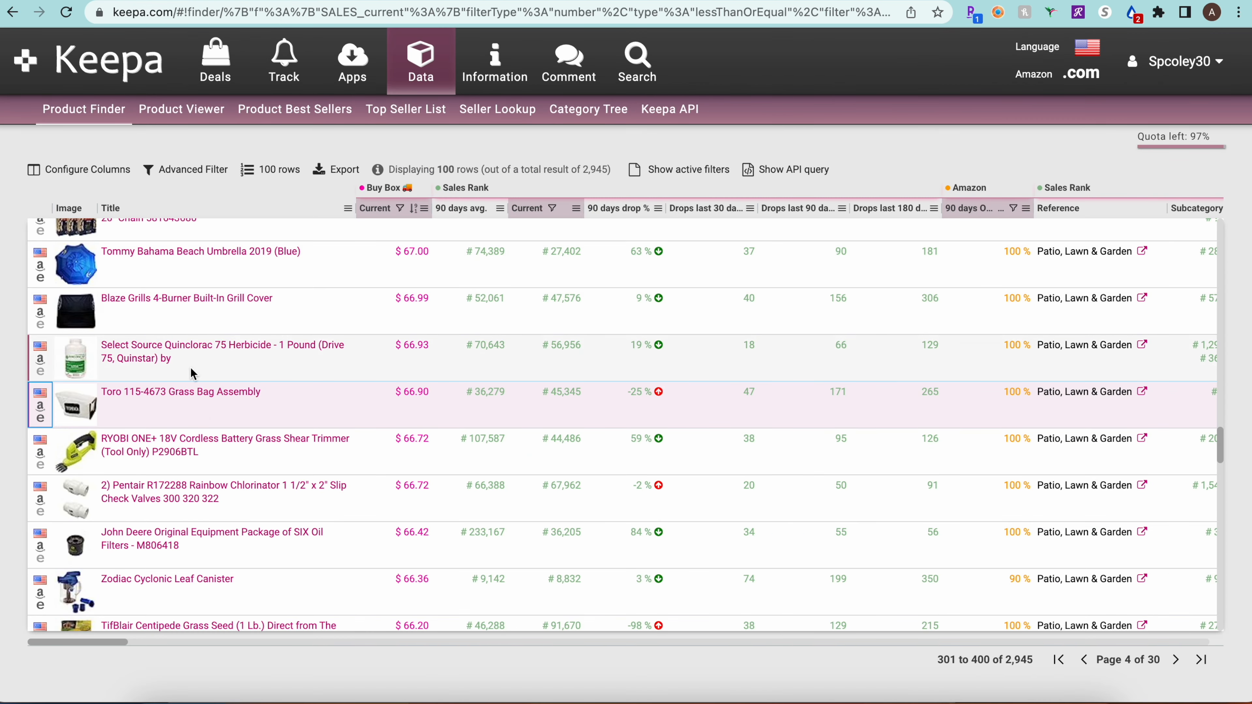
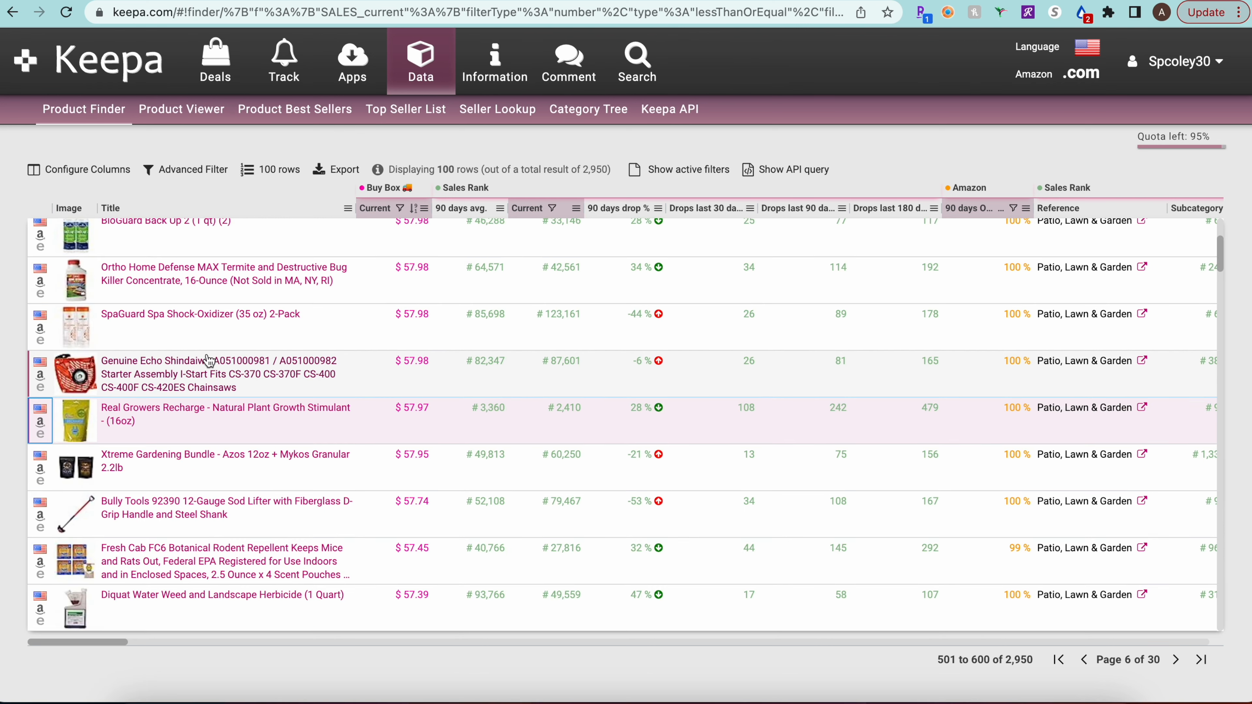
# Browse page 6 of the Product Finder results and open the John Deere TCU16907 PTO Clutch Drive Belt's Amazon listing.
pyautogui.scroll(-3, 220, 353)
pyautogui.scroll(-13, 221, 353)
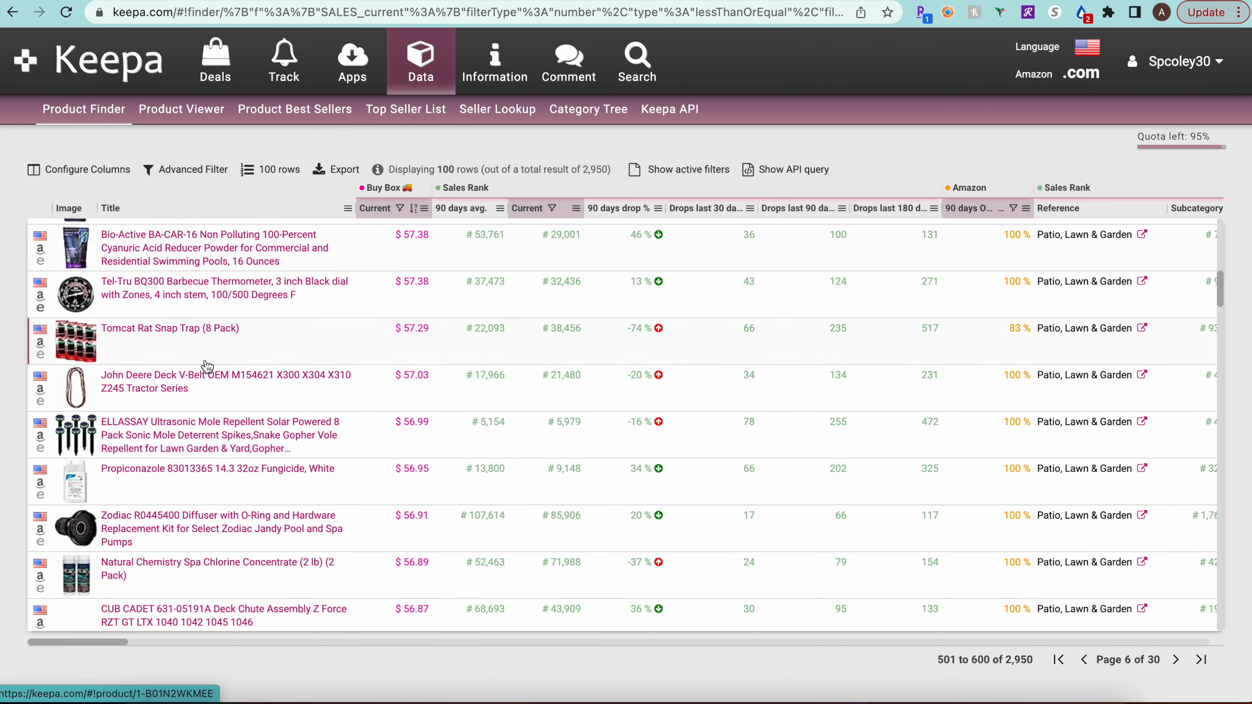
pyautogui.scroll(1, 207, 373)
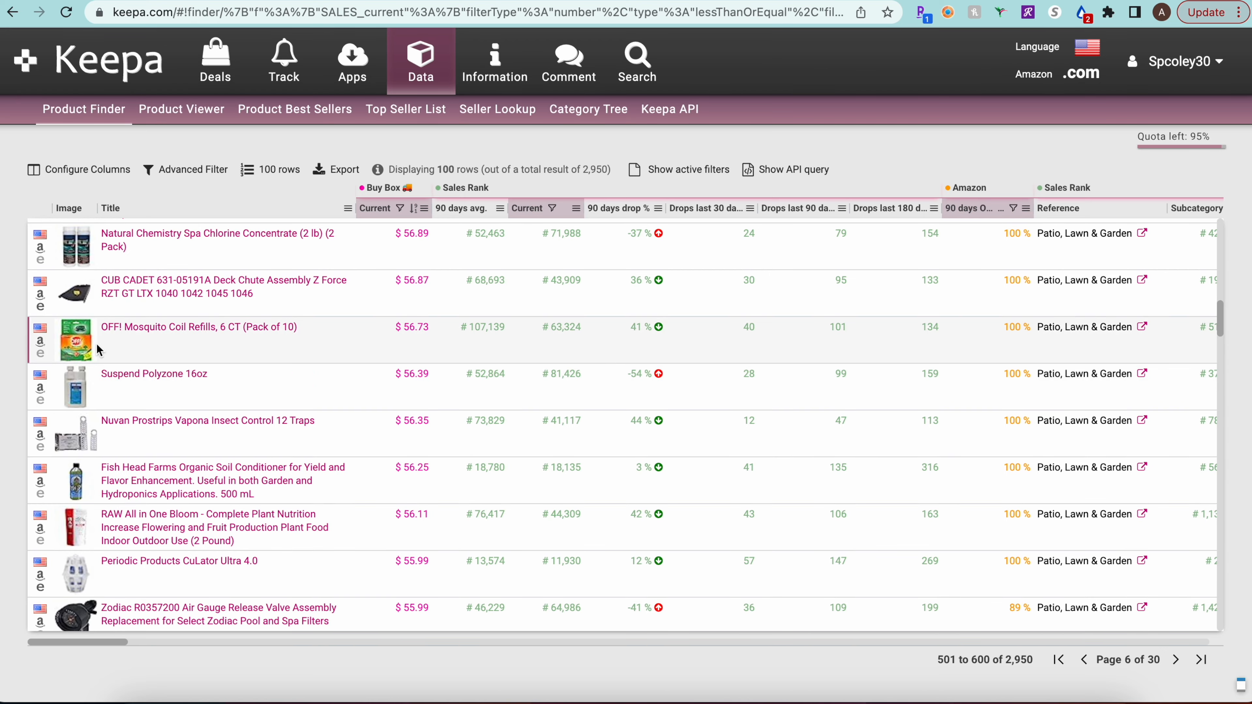
pyautogui.scroll(-4, 207, 335)
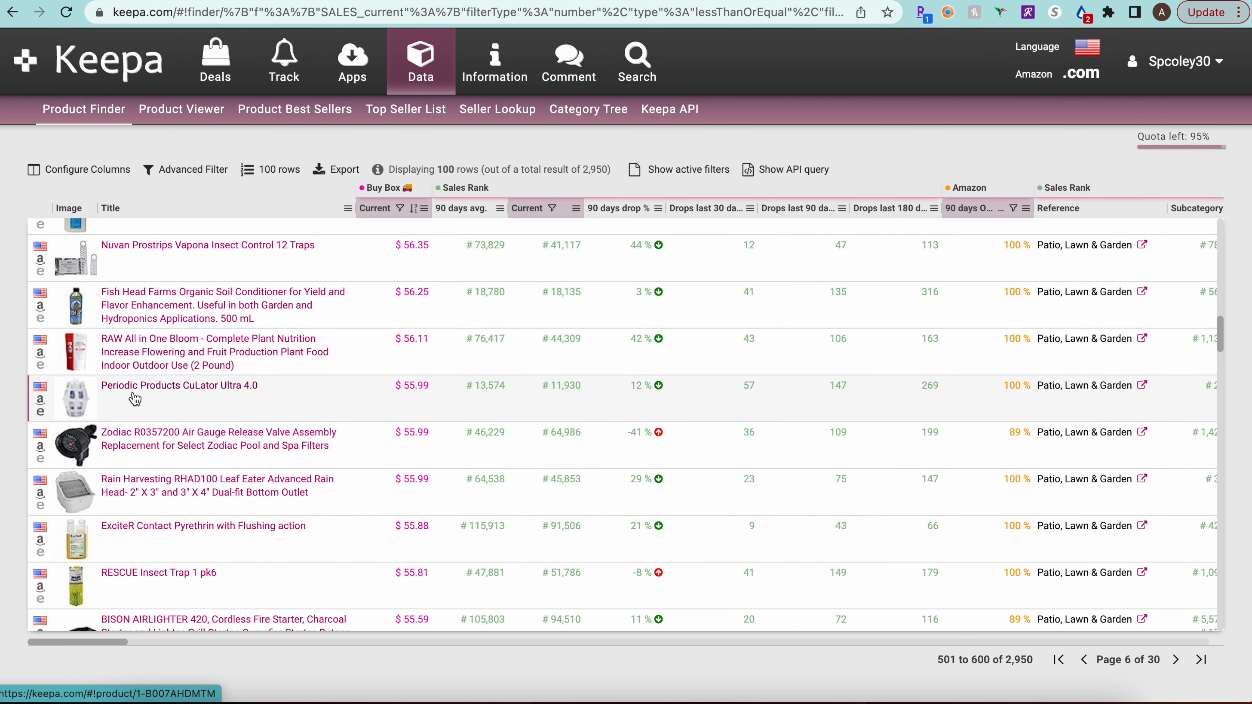
pyautogui.scroll(-7, 172, 392)
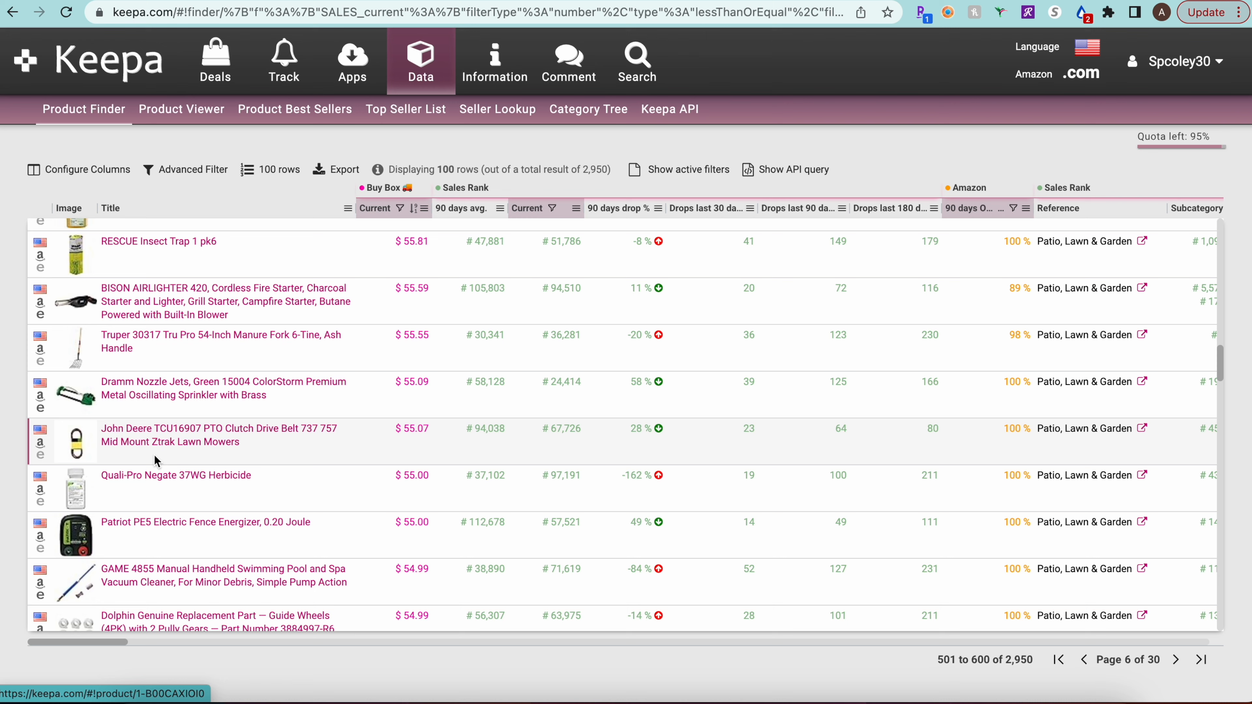
pyautogui.click(40, 442)
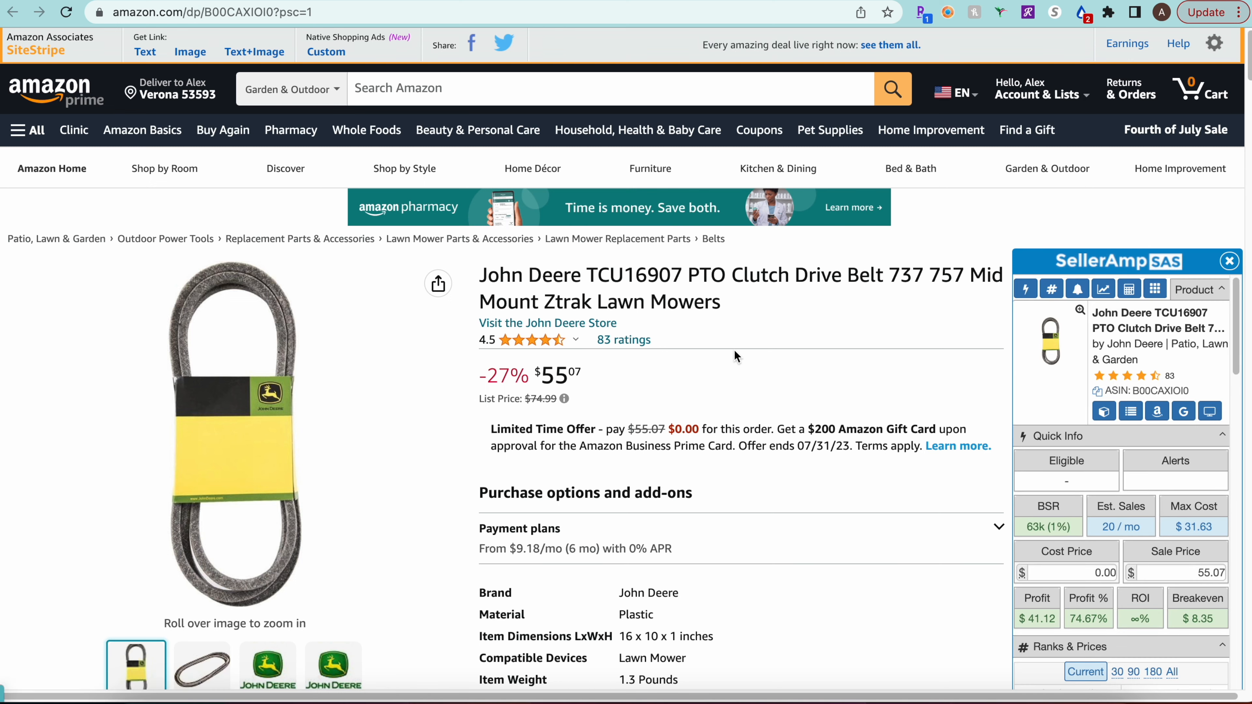
# Check the John Deere belt's eligibility, estimated sales and maximum cost in SellerAmp and its three-month price, rank and offer history in Keepa.
pyautogui.scroll(-5, 768, 365)
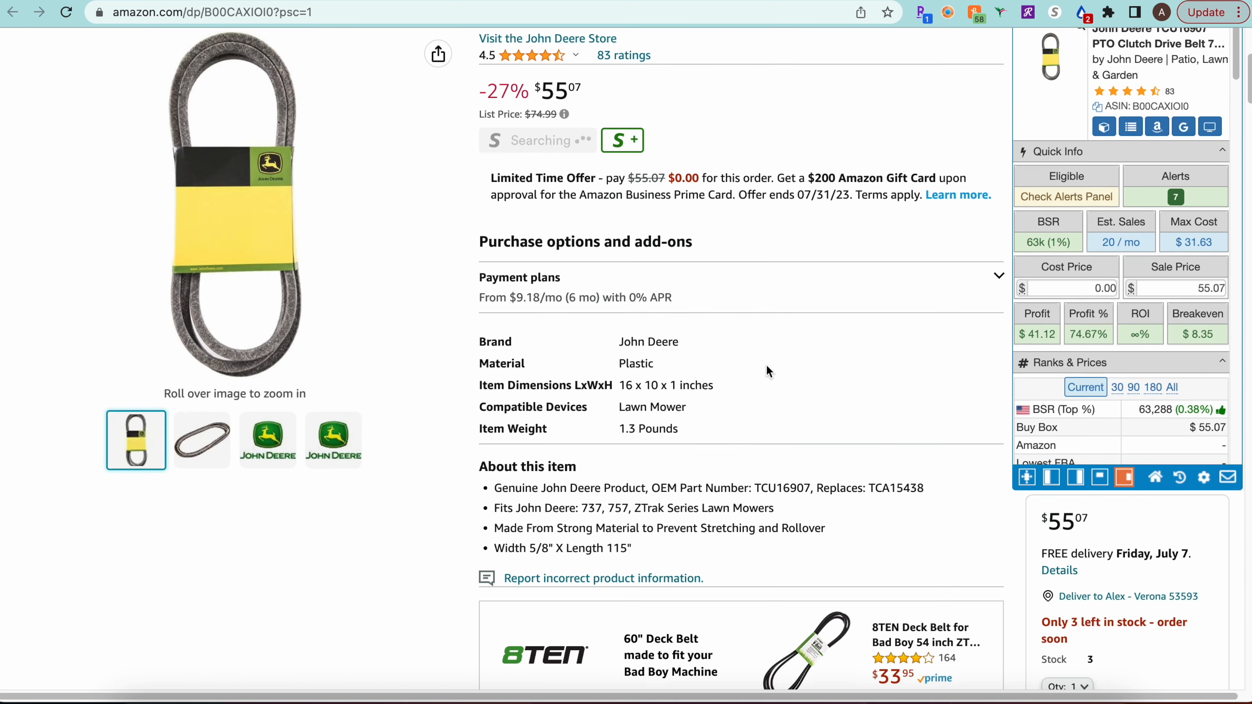
pyautogui.scroll(-9, 767, 363)
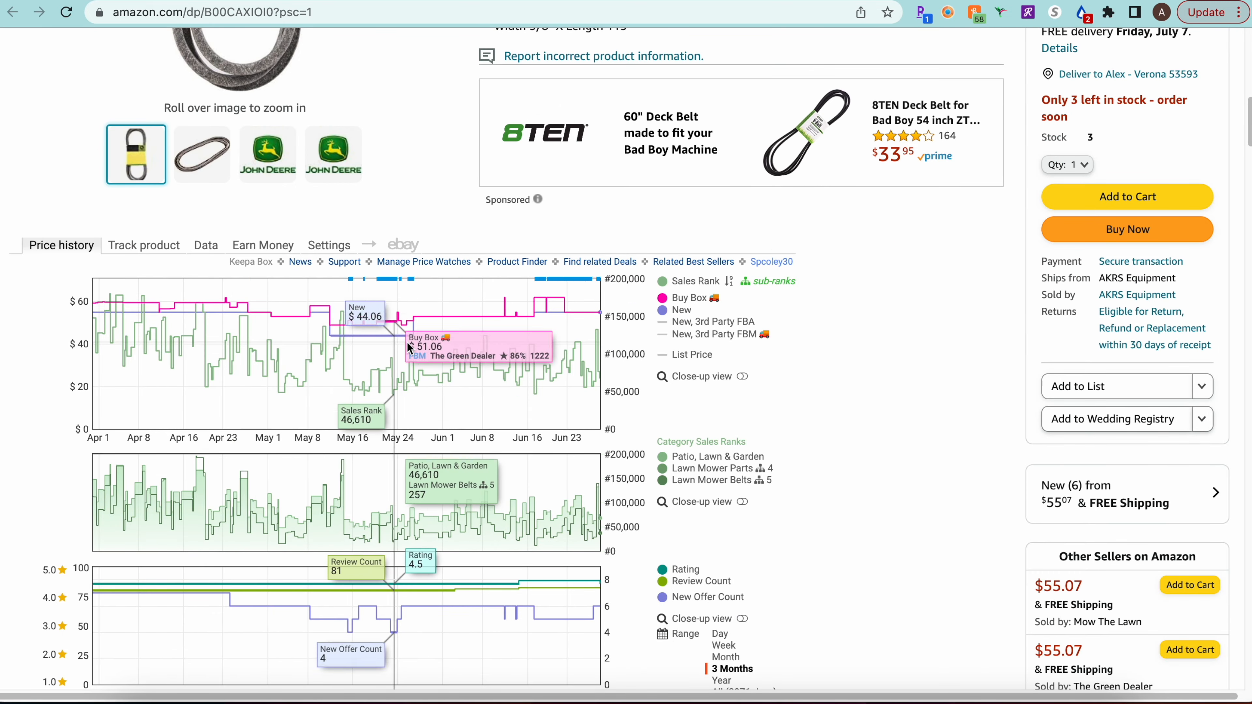
pyautogui.scroll(1, 882, 448)
pyautogui.scroll(11, 940, 444)
pyautogui.scroll(-3, 931, 430)
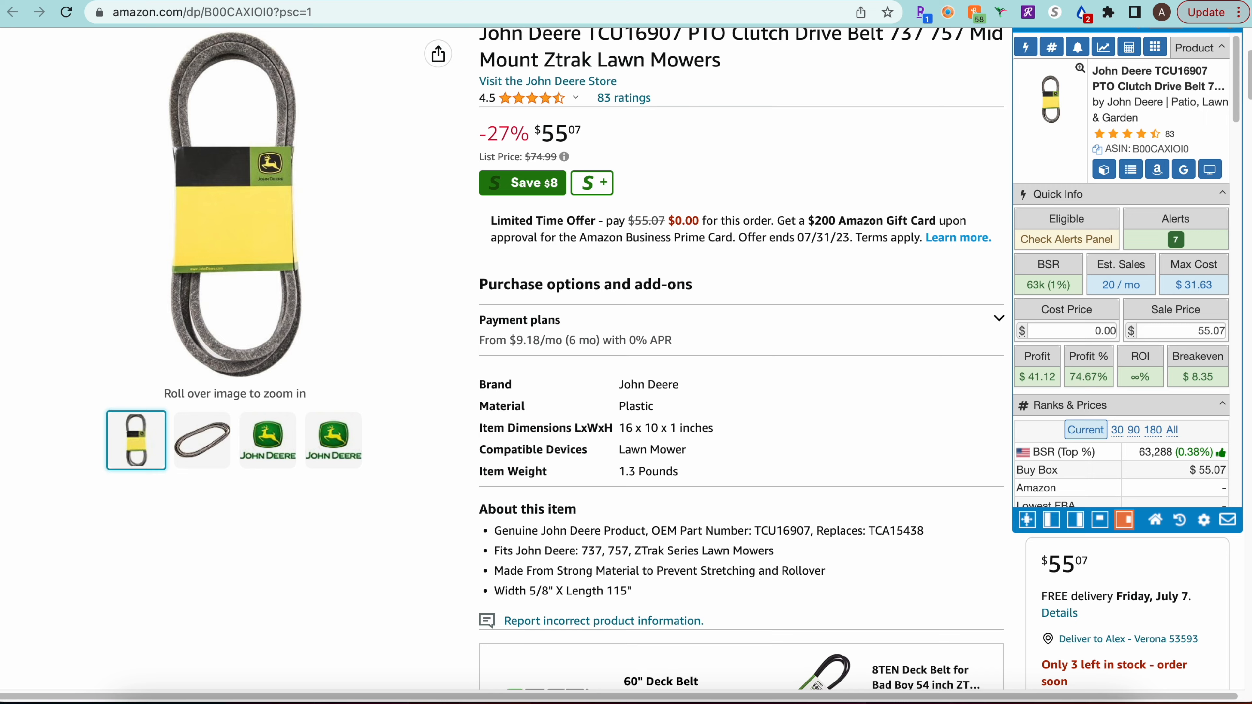
pyautogui.scroll(-7, 951, 374)
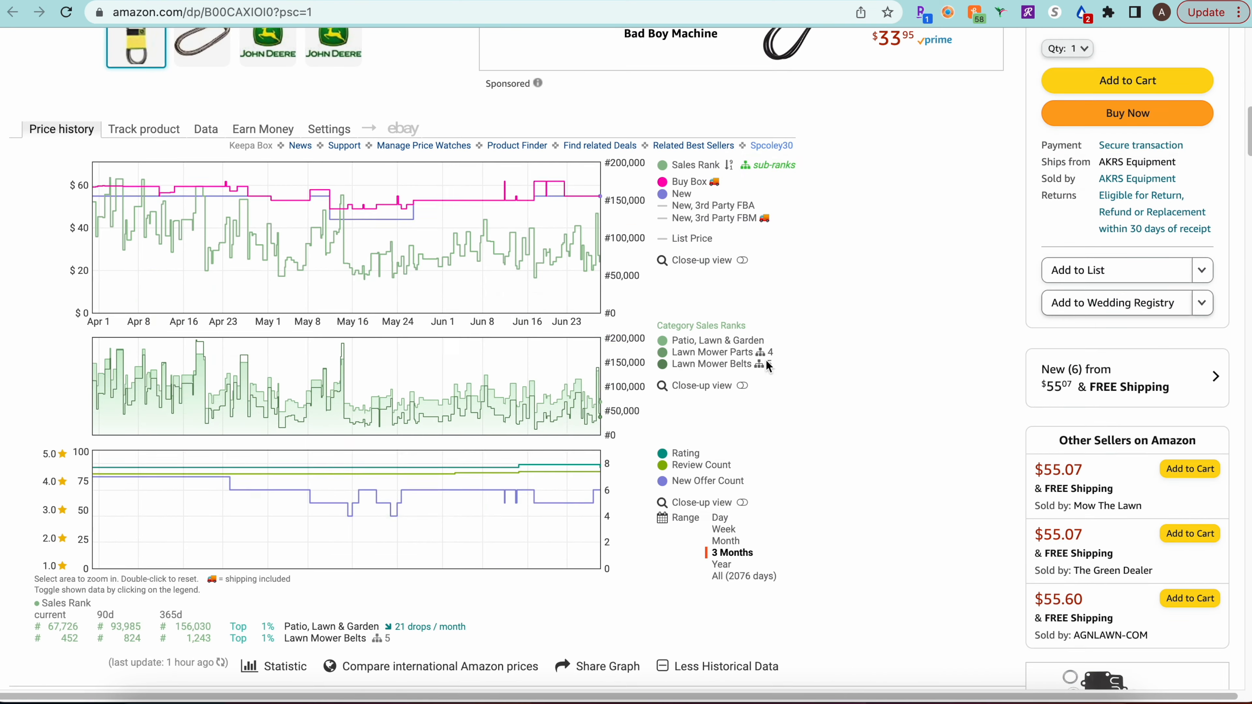
pyautogui.scroll(10, 491, 258)
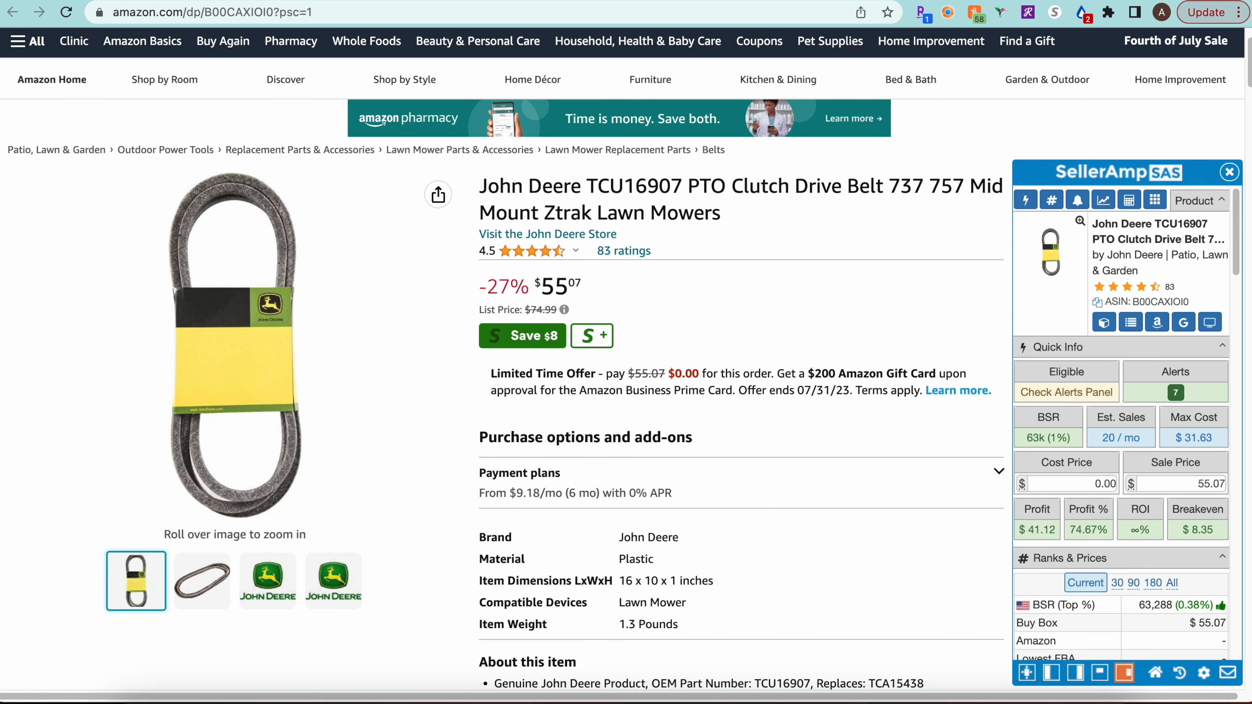
# Return to the Keepa results, browse further down page 6 and open the SeaKlear 90207 Phosphate Remover's Amazon listing.
pyautogui.click(493, 1)
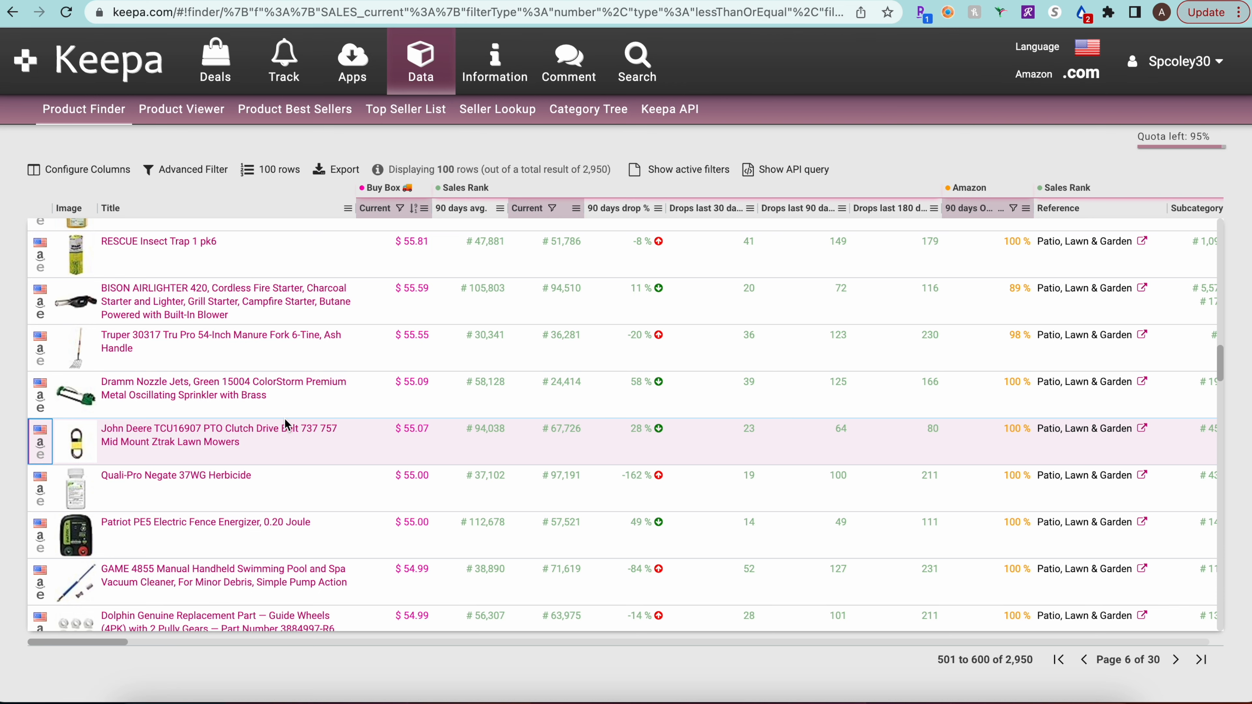
pyautogui.scroll(-3, 299, 419)
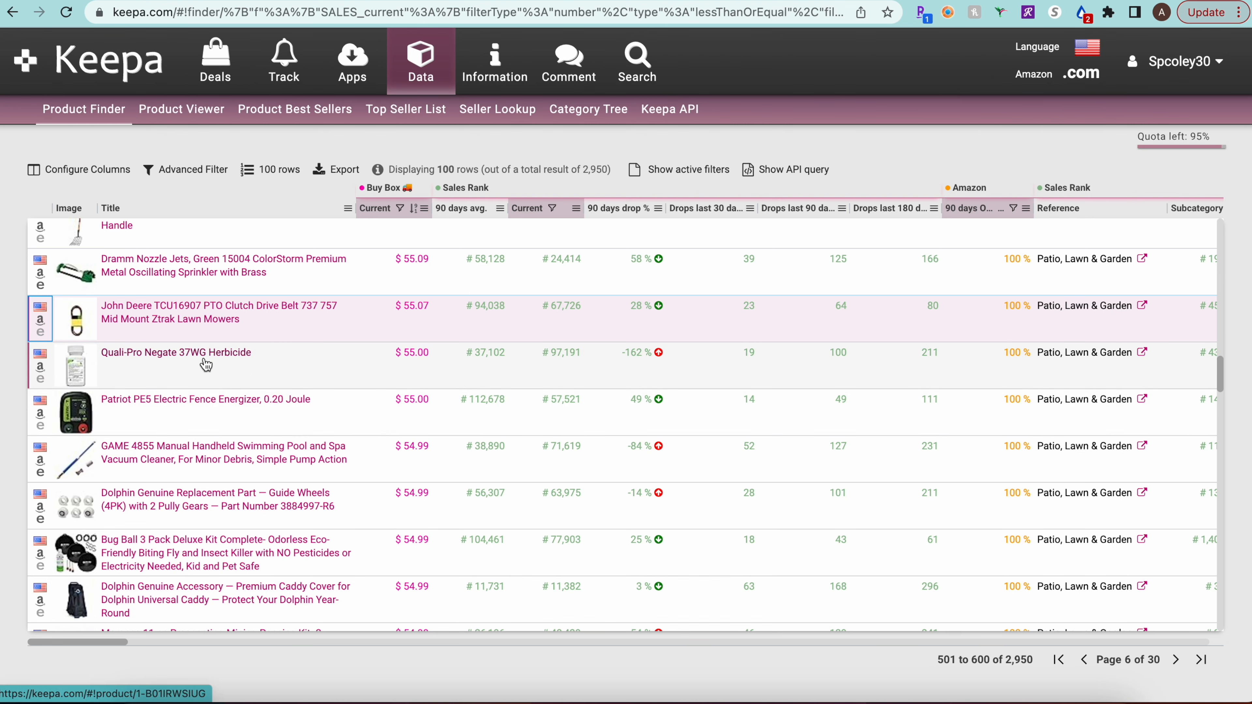
pyautogui.scroll(-7, 206, 365)
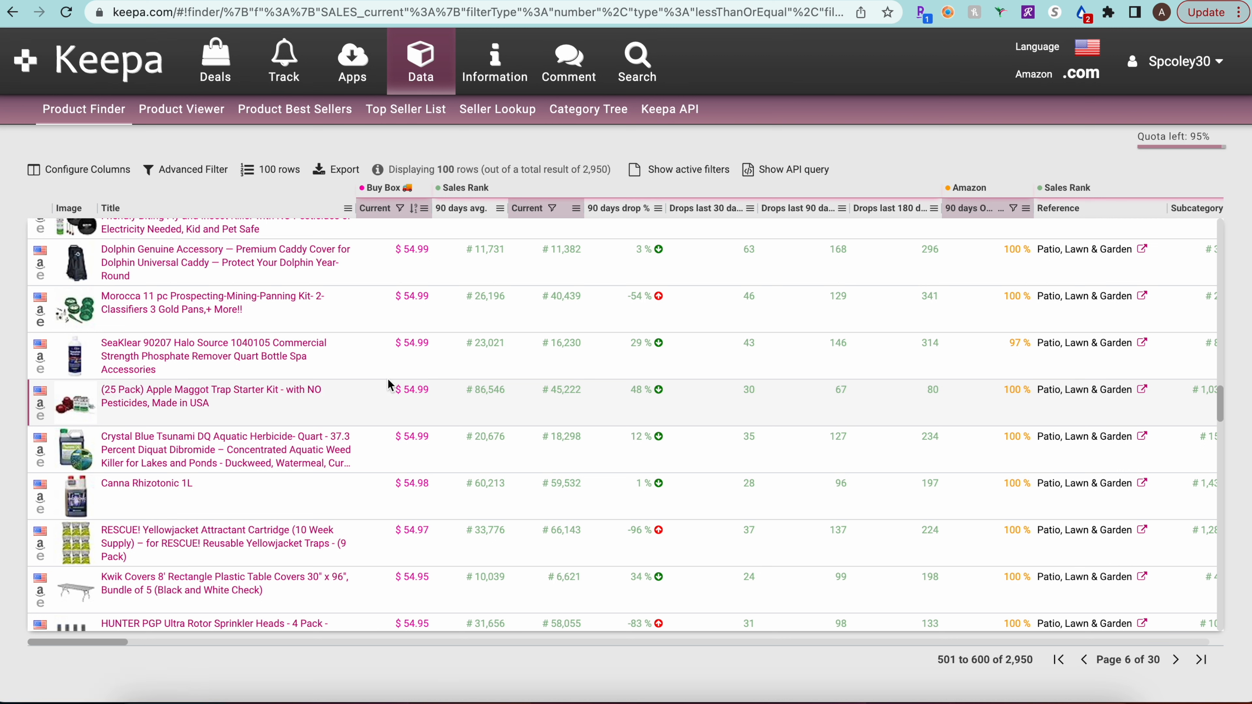
pyautogui.moveTo(74, 364)
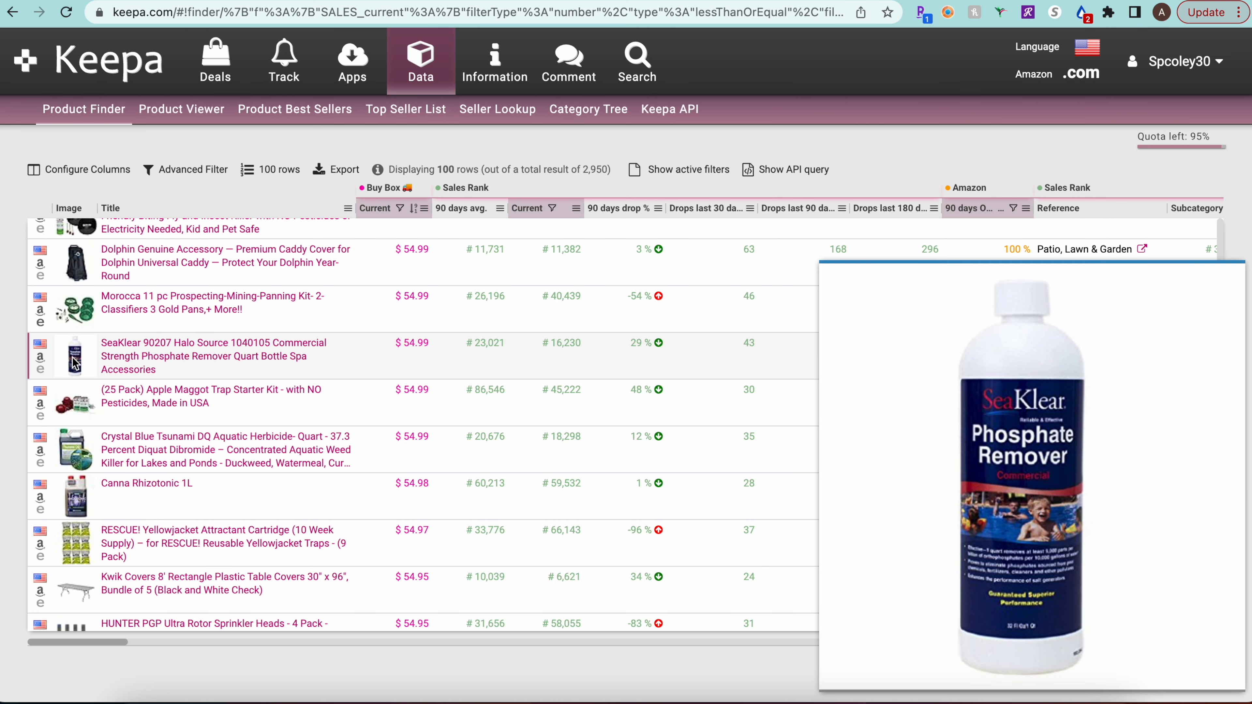
pyautogui.click(40, 356)
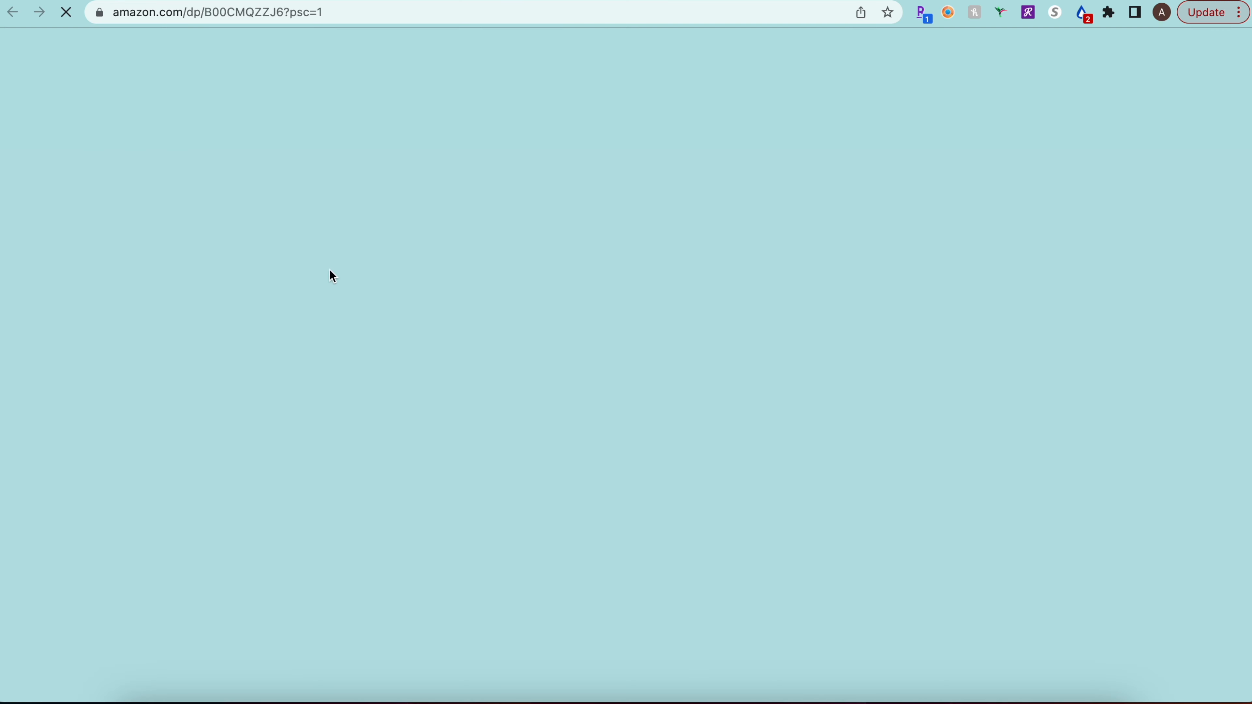
# Check the SeaKlear phosphate remover's three-month price, rank and offer history in Keepa and its eligibility, estimated sales and maximum cost in SellerAmp.
pyautogui.scroll(-3, 698, 420)
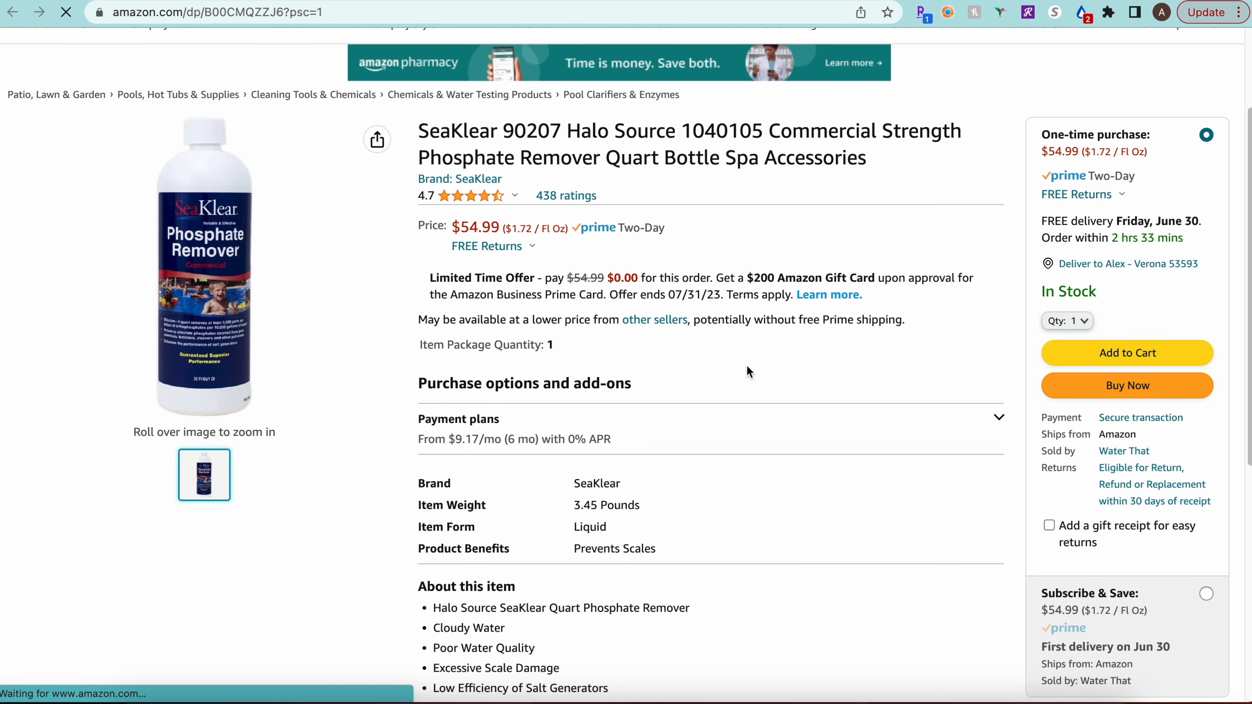
pyautogui.scroll(-10, 769, 347)
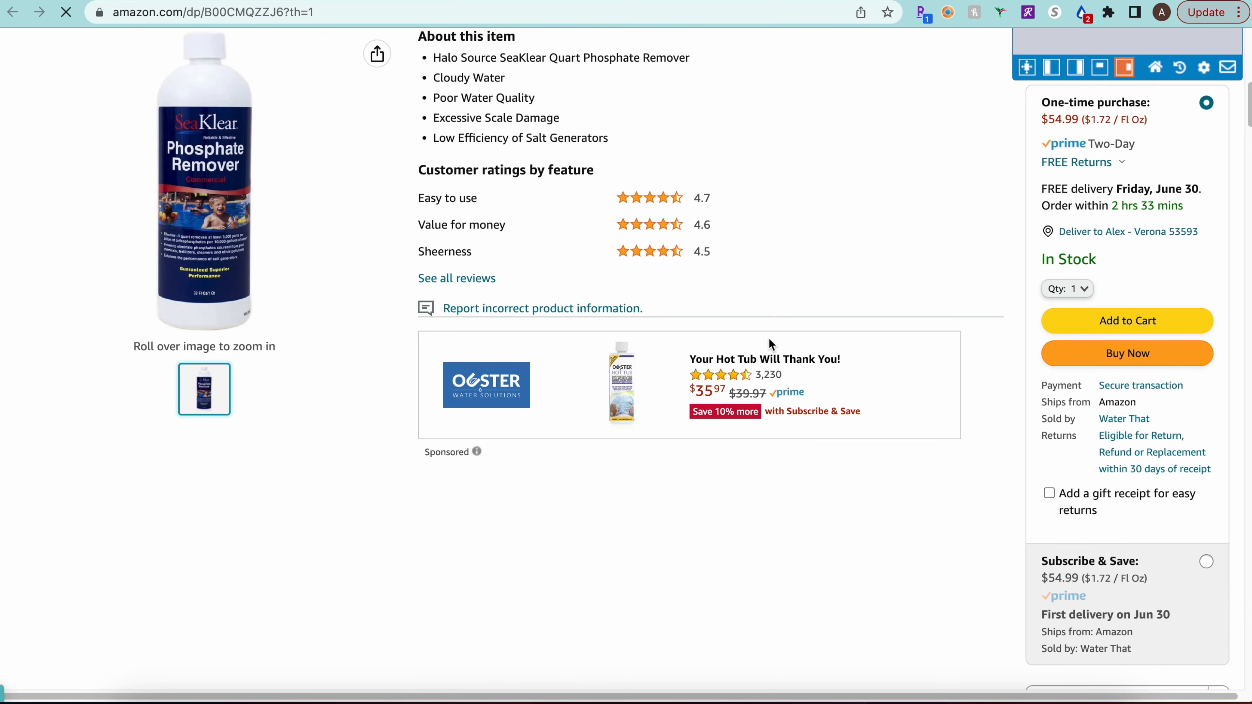
pyautogui.scroll(-6, 771, 340)
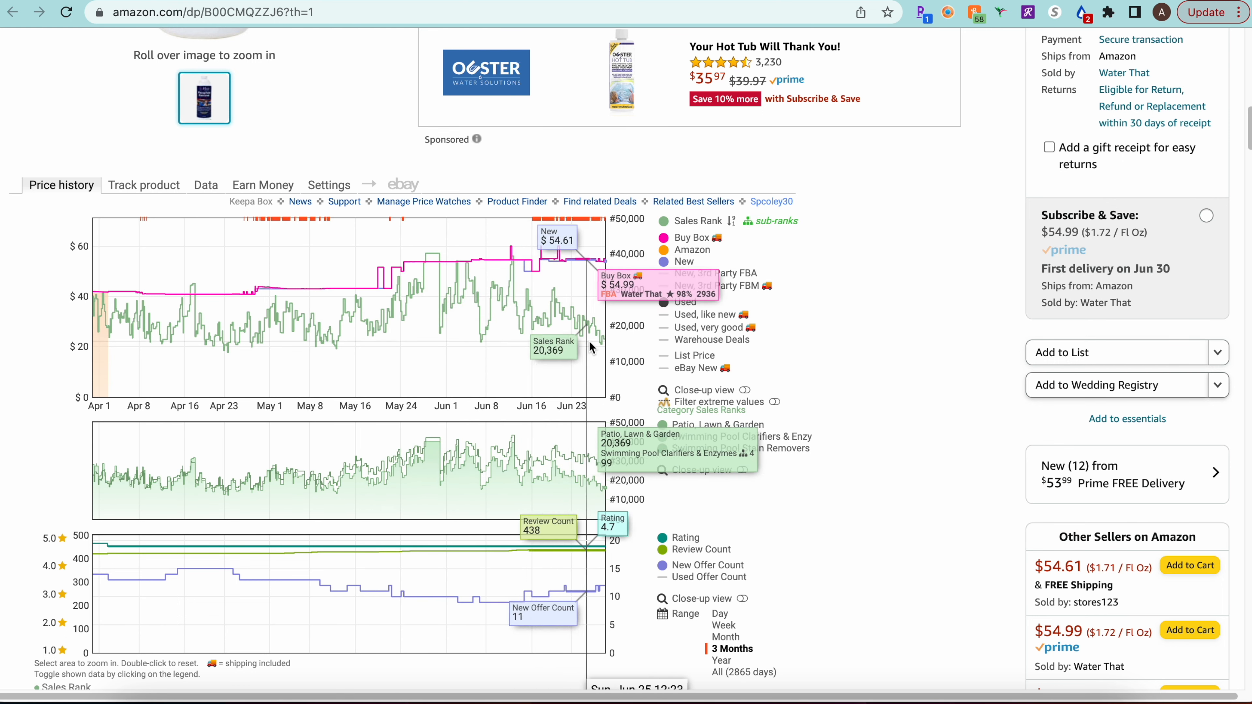
pyautogui.scroll(6, 979, 419)
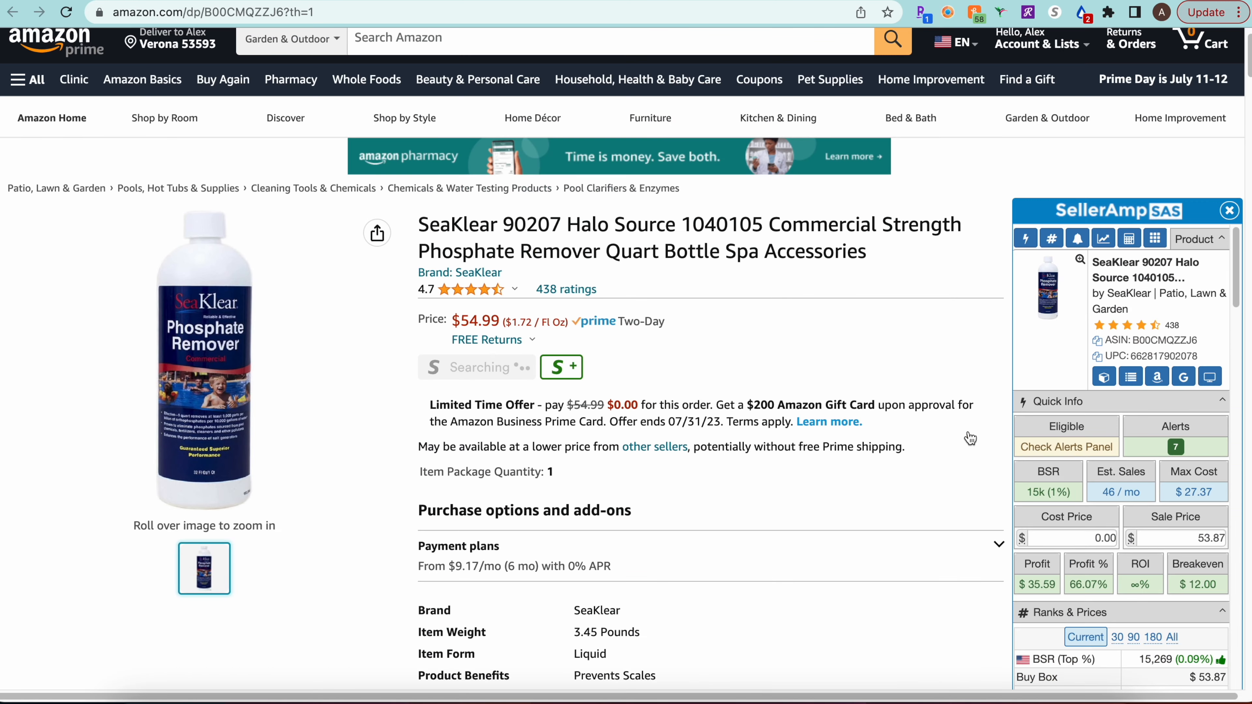
pyautogui.scroll(-3, 908, 459)
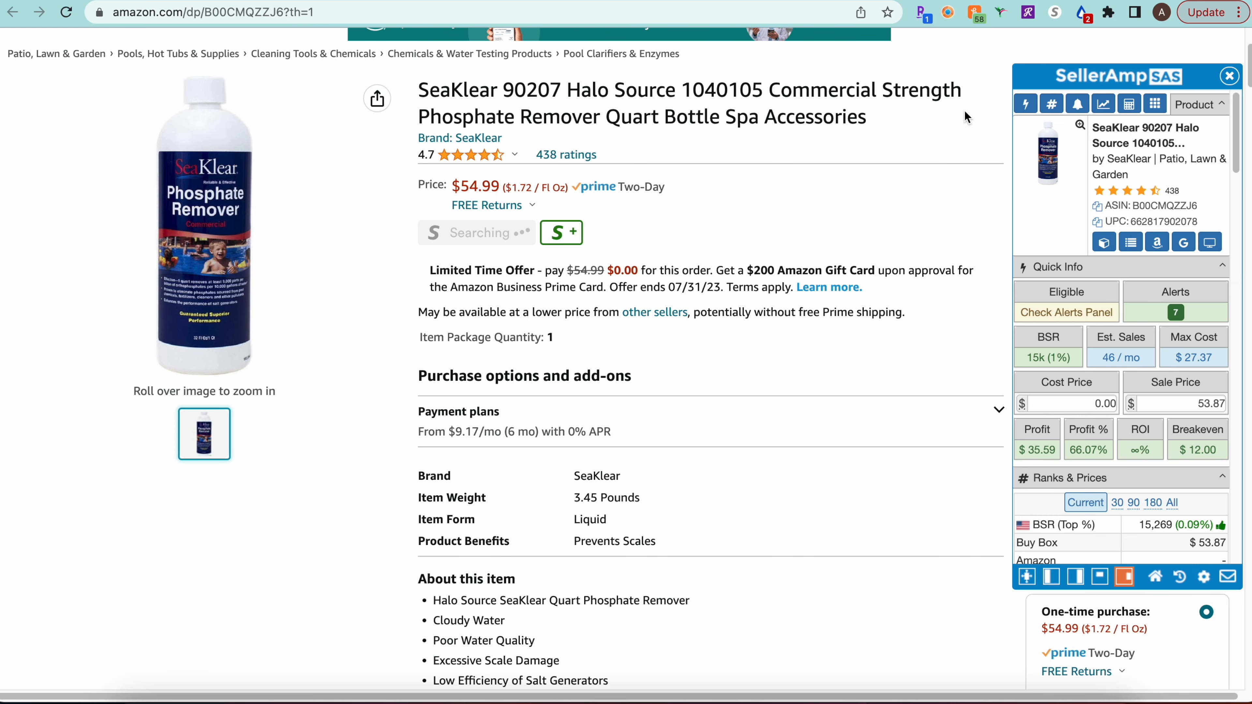
# Search Google for the SeaKlear 90207 product title from SellerAmp and expand the sponsored offers.
pyautogui.click(1183, 242)
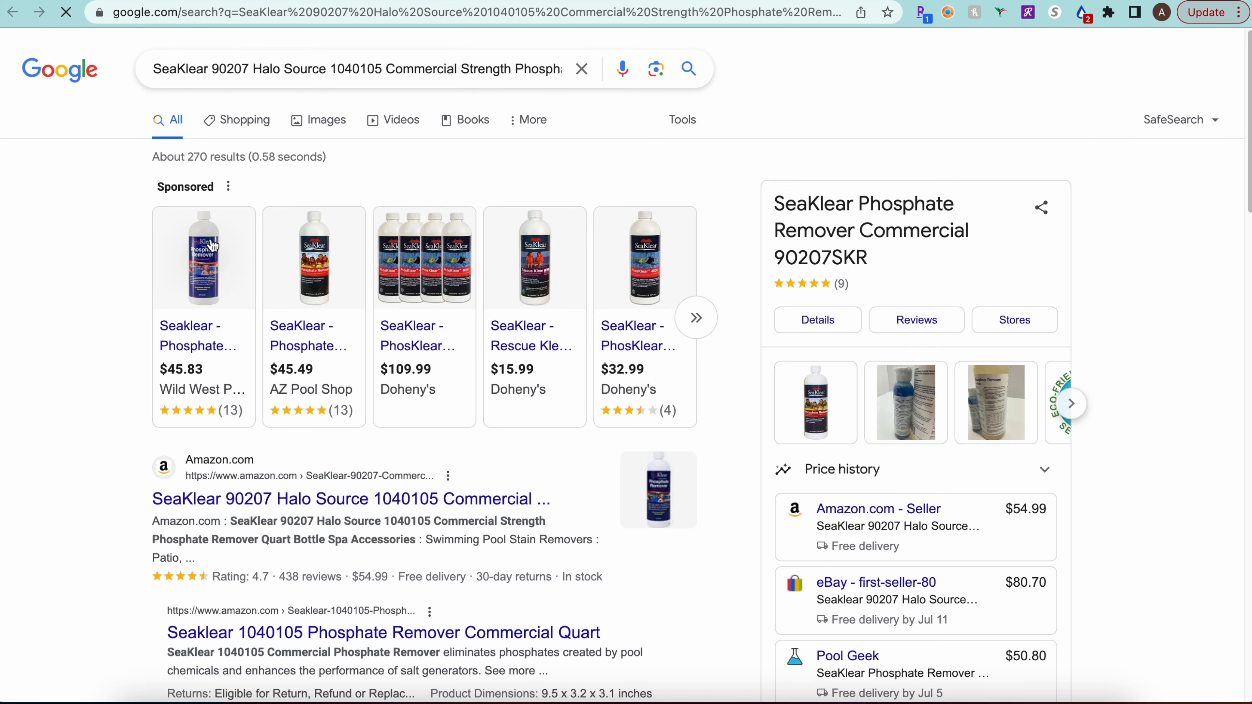
pyautogui.hotkey('ctrl', 'w')
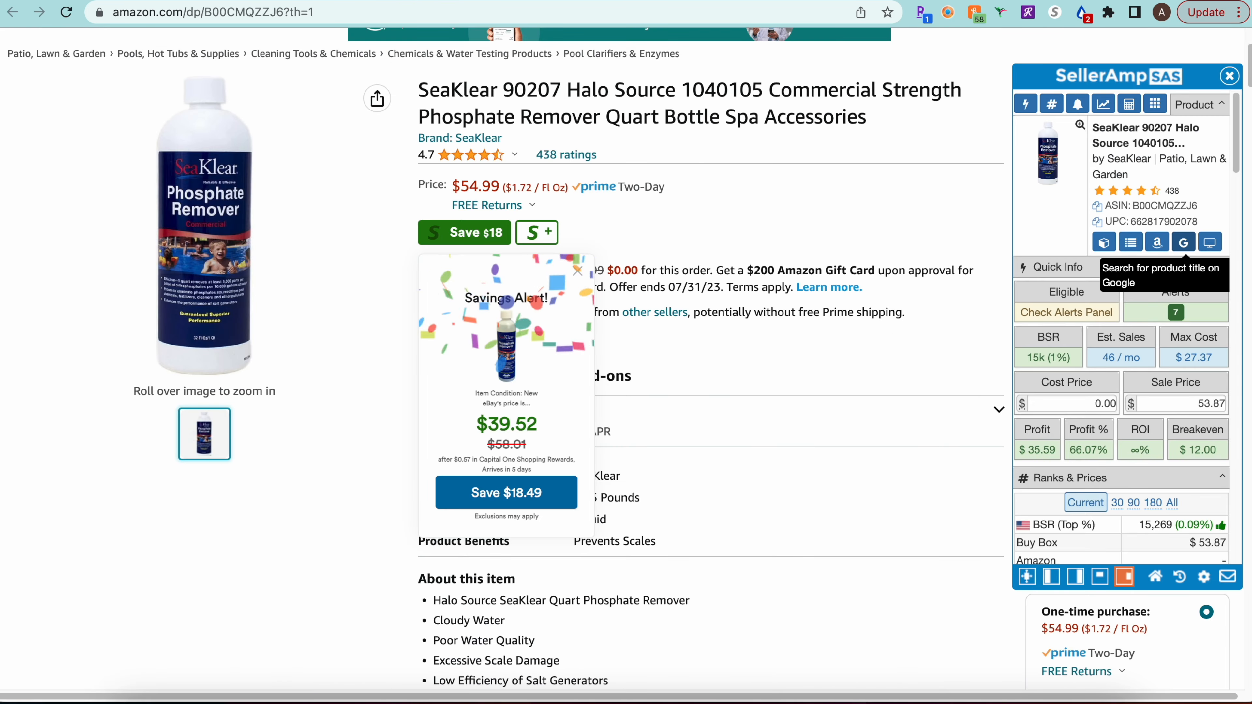
pyautogui.click(1184, 241)
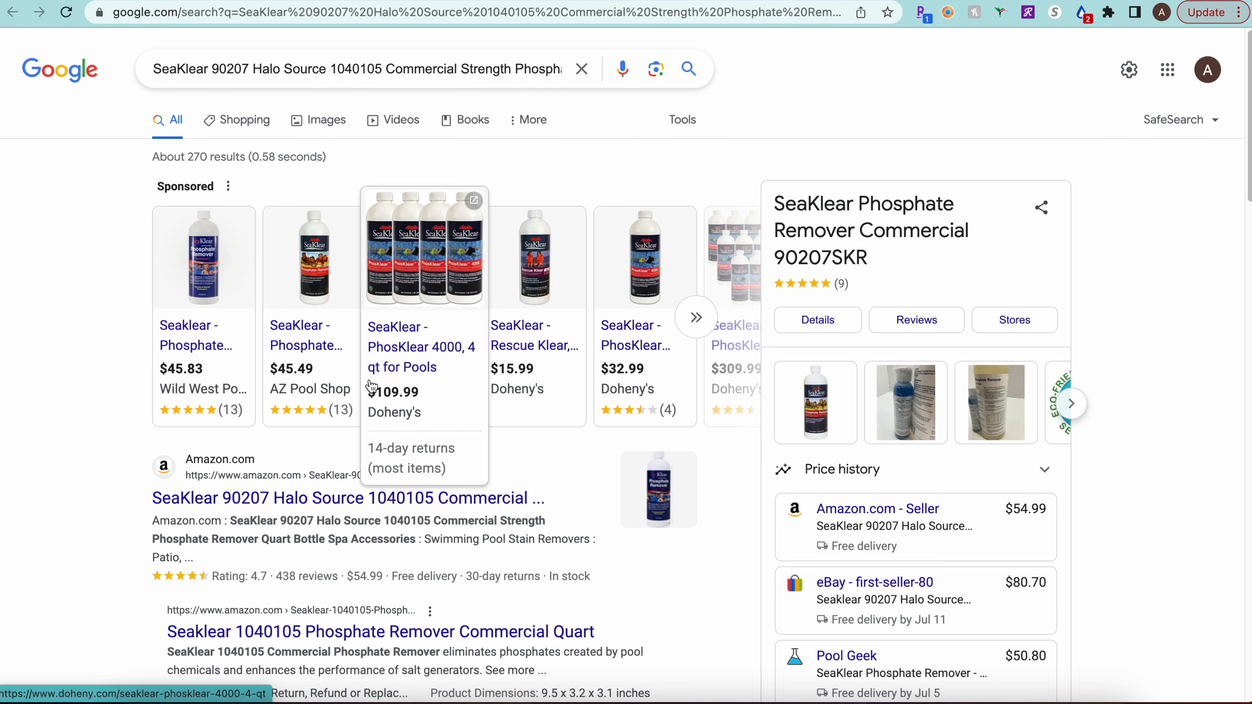
pyautogui.click(695, 317)
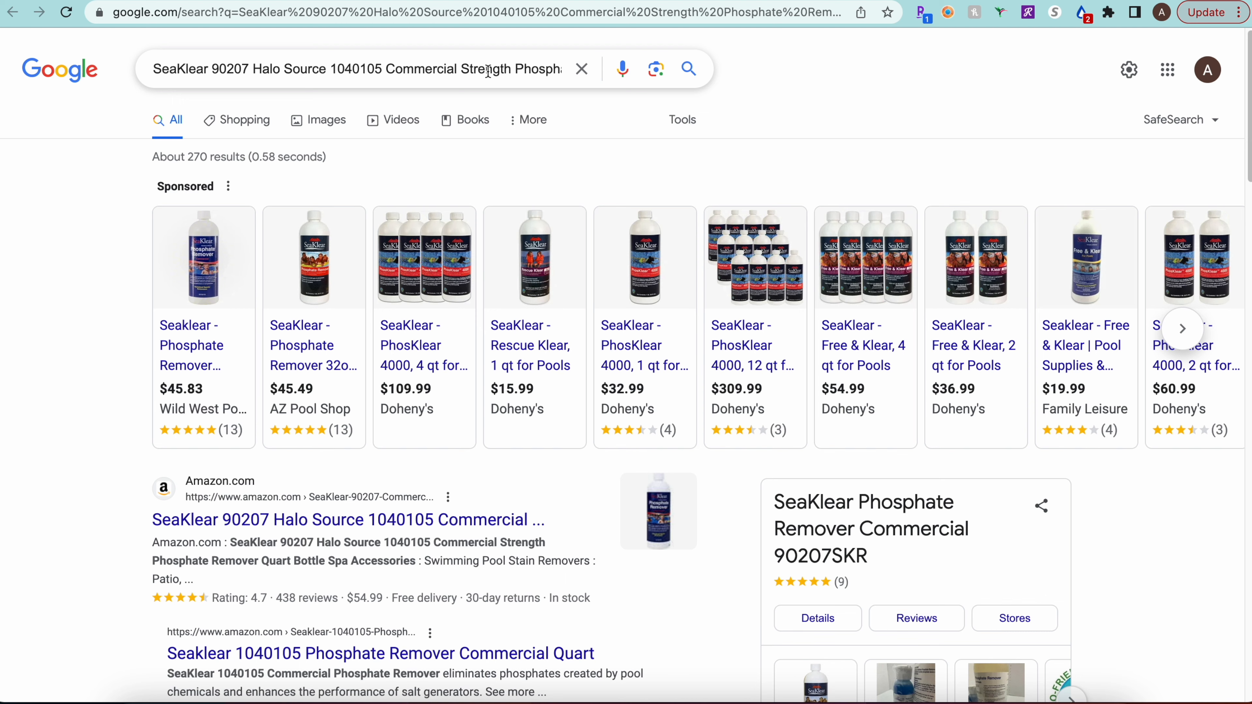
# Compare the stores' prices for the SeaKlear 90207 phosphate remover across Google's organic results and further sponsored offers.
pyautogui.scroll(-5, 97, 371)
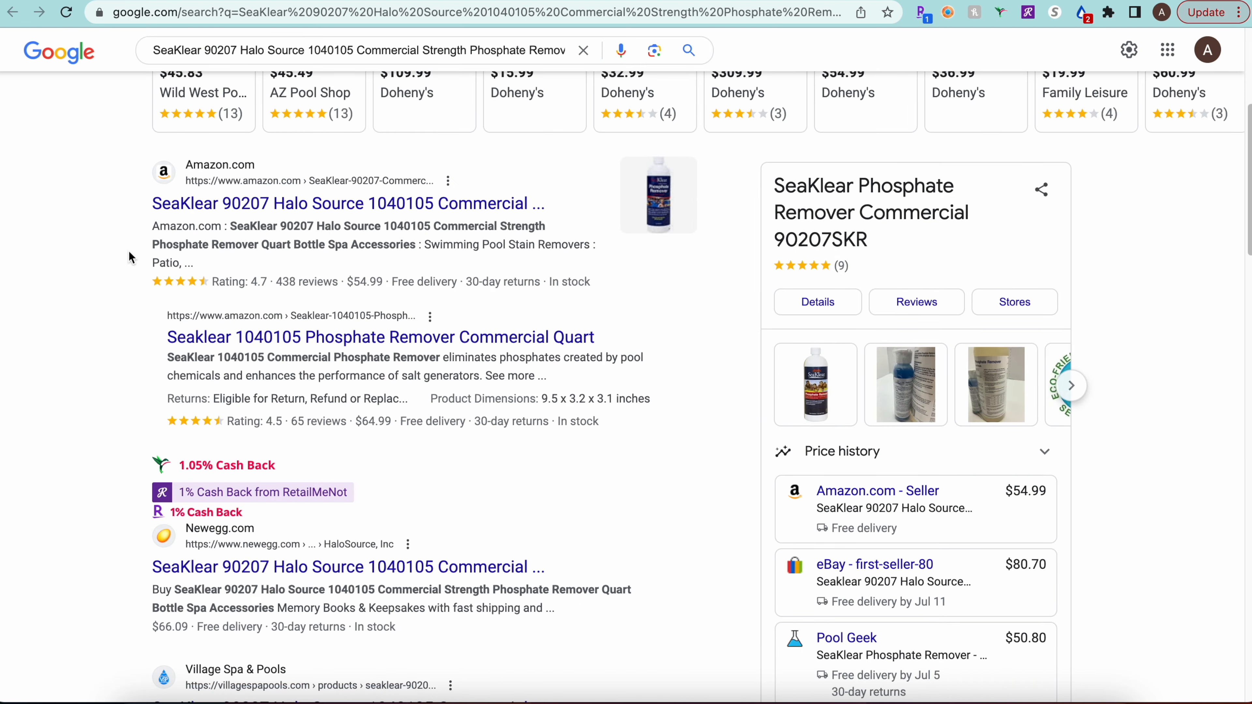
pyautogui.scroll(-5, 103, 296)
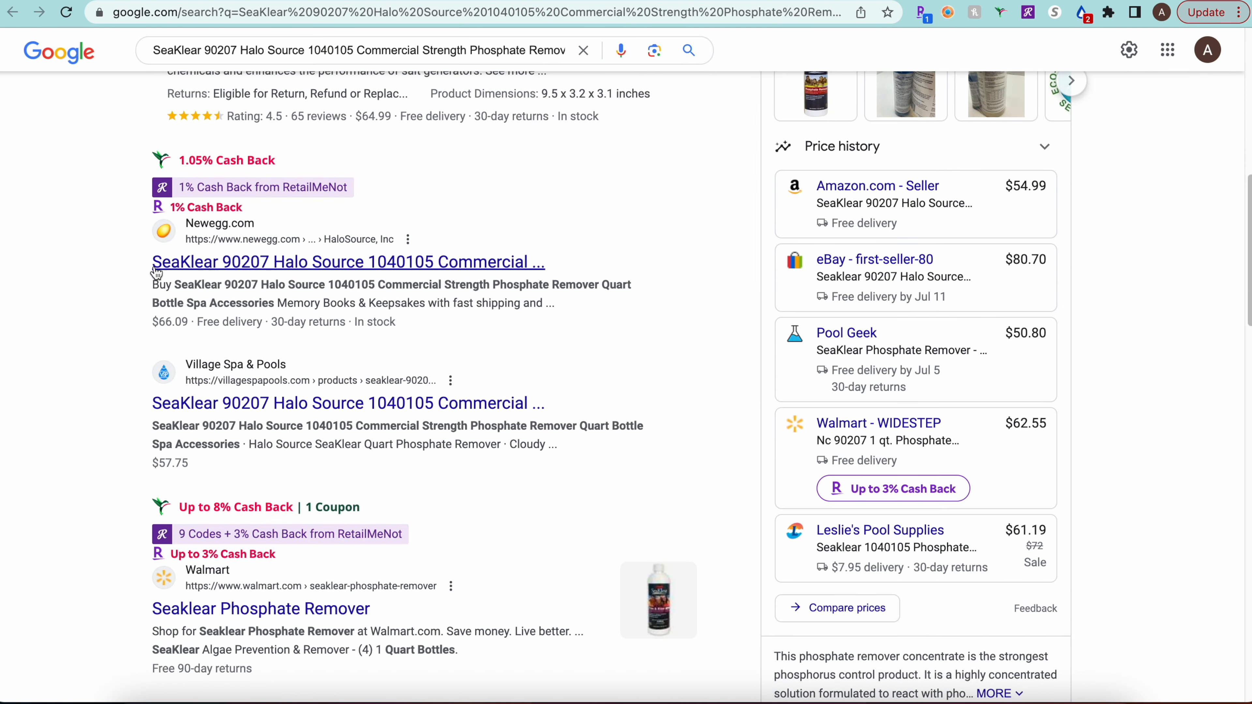
pyautogui.scroll(-1, 197, 281)
pyautogui.scroll(-3, 106, 257)
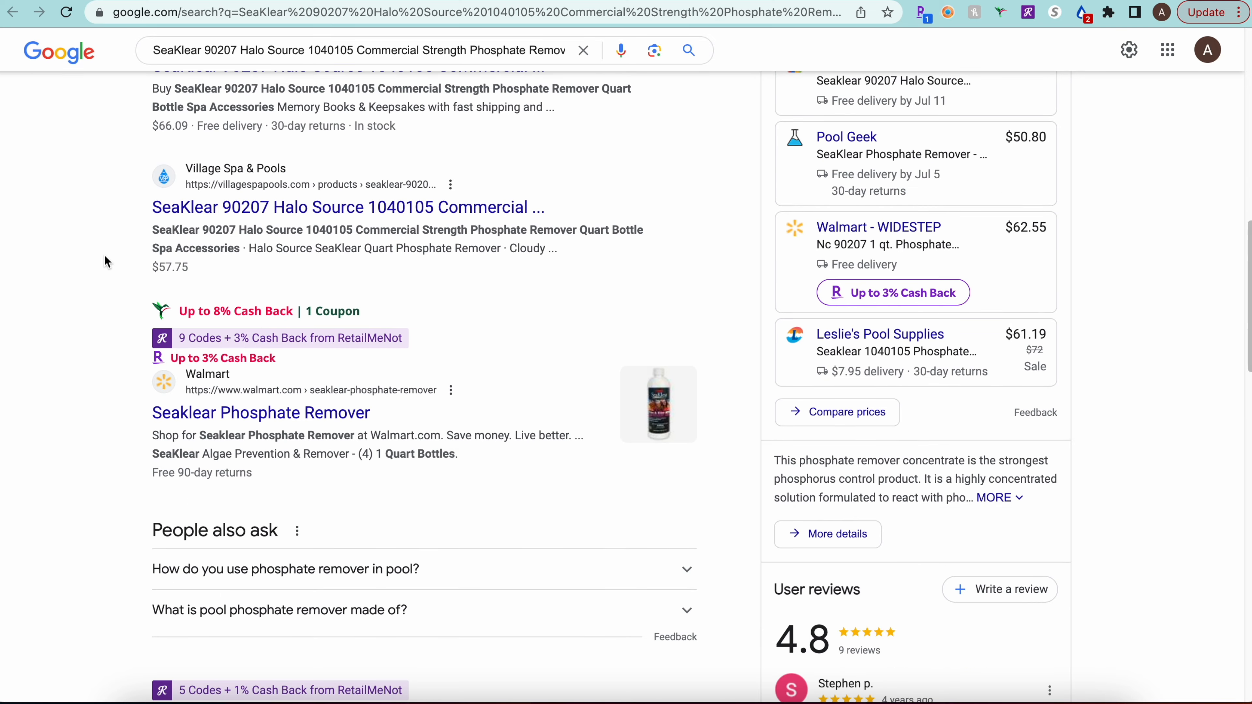
pyautogui.scroll(-3, 118, 309)
pyautogui.scroll(-10, 118, 309)
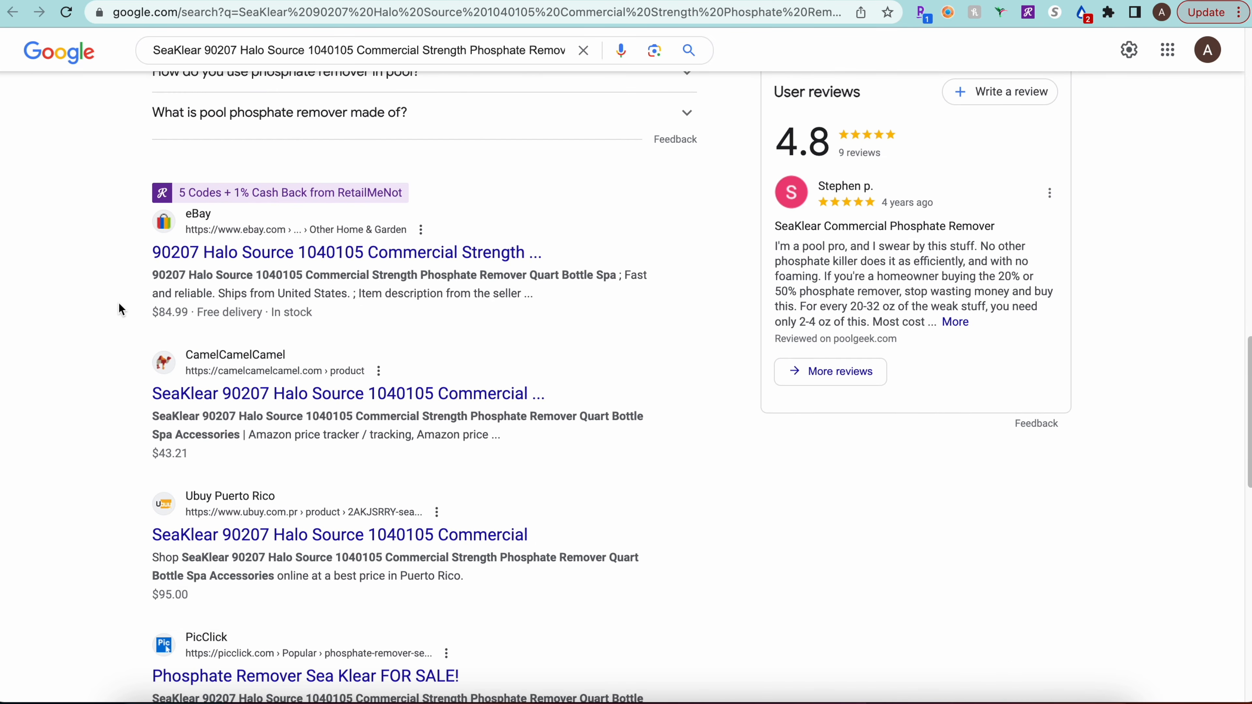
pyautogui.scroll(-9, 118, 303)
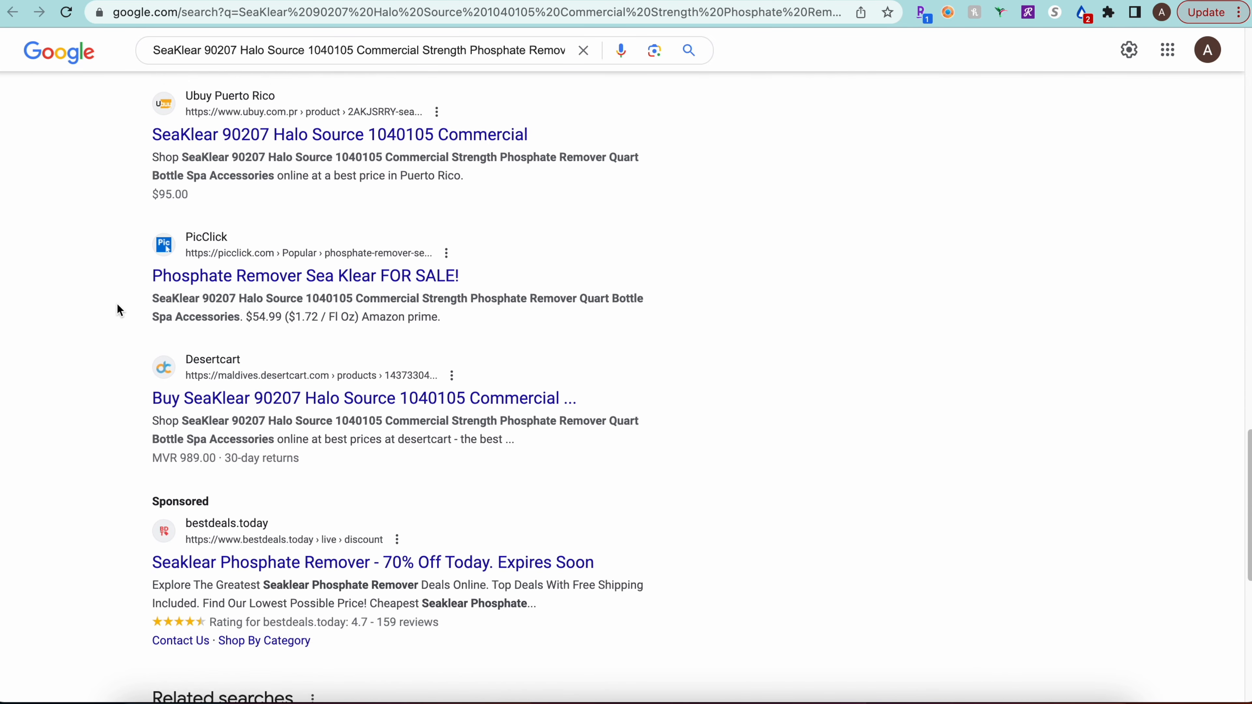
pyautogui.scroll(20, 117, 299)
pyautogui.scroll(10, 118, 300)
pyautogui.moveTo(1067, 364)
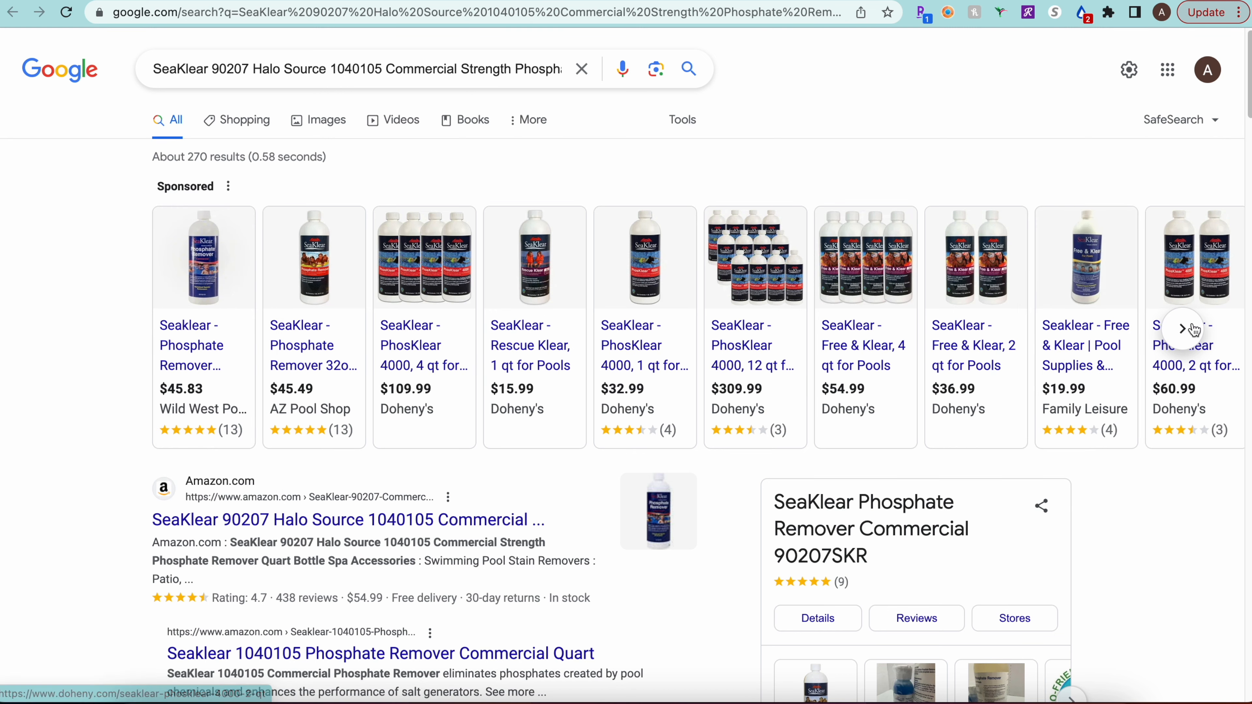
pyautogui.click(1182, 329)
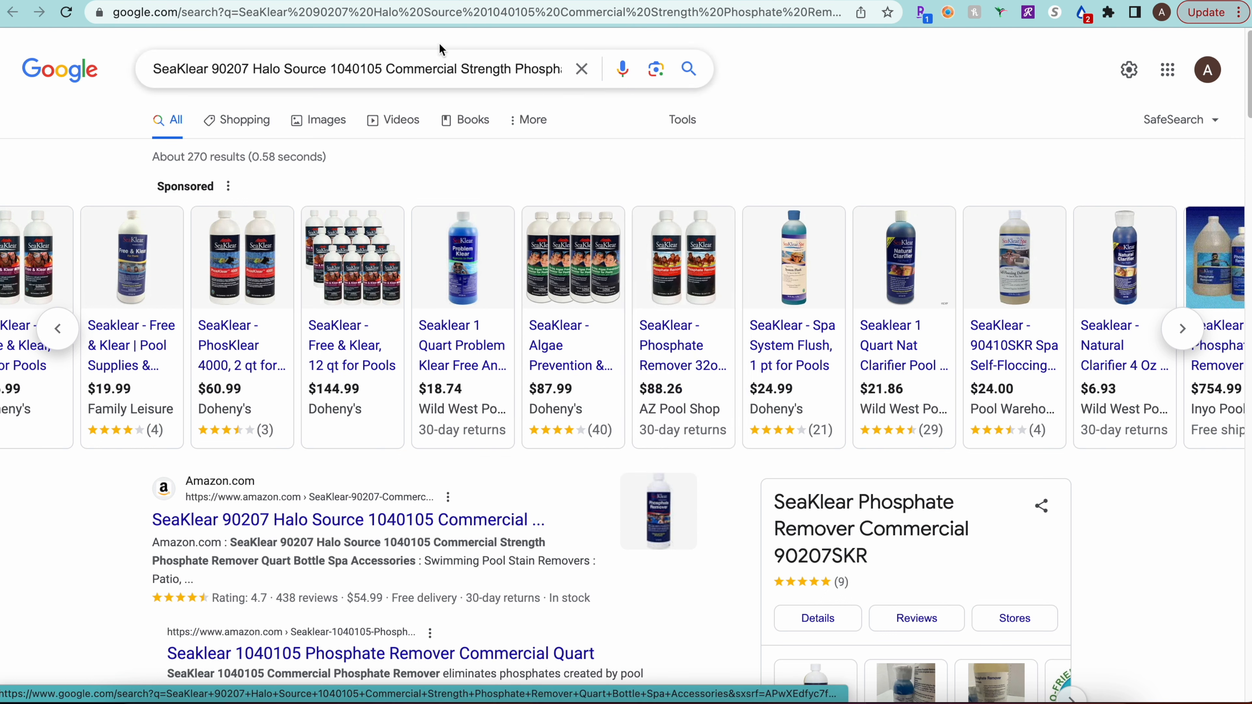
# Return to the SeaKlear 90207 Amazon listing, dismiss its savings alert and go back to the Keepa results.
pyautogui.click(356, 1)
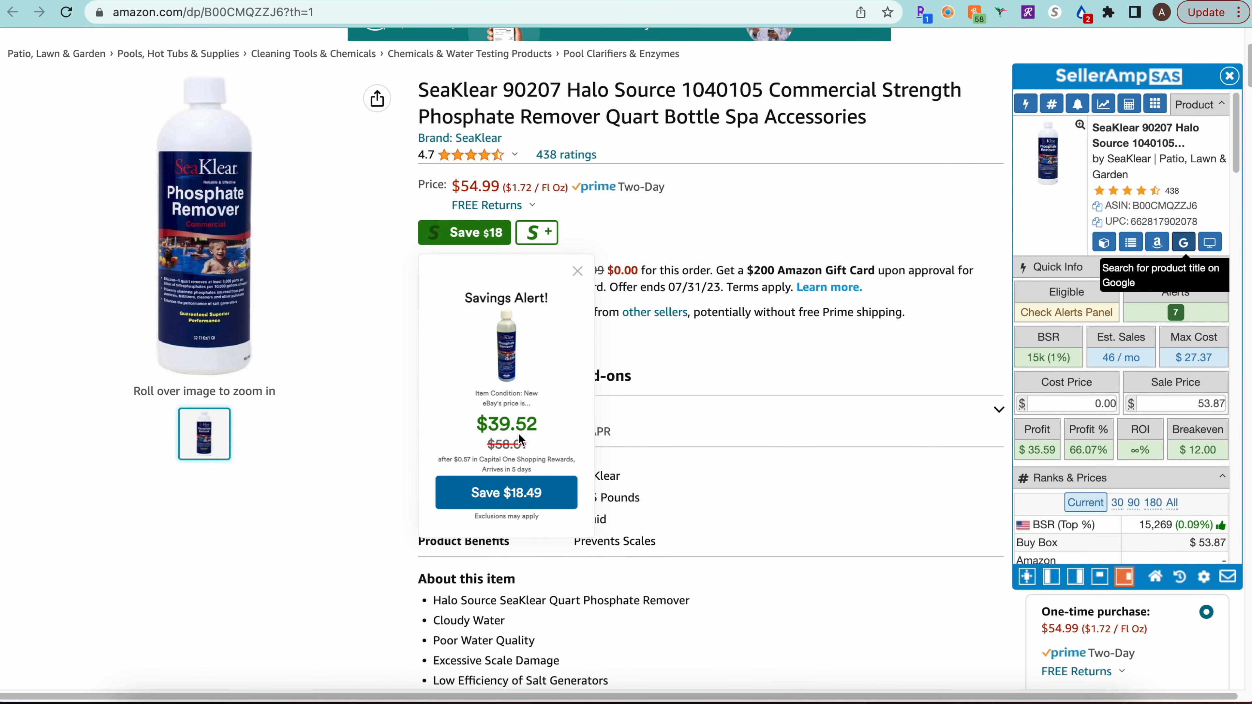
pyautogui.click(580, 276)
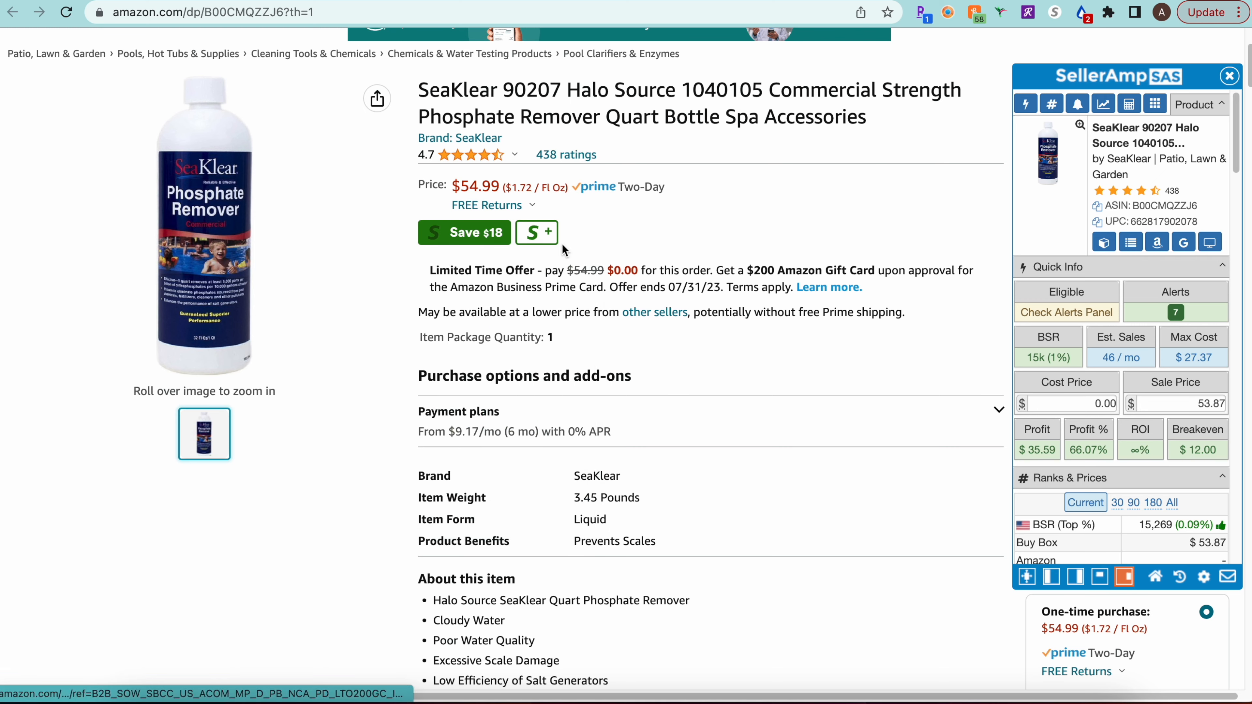
pyautogui.click(463, 0)
pyautogui.click(463, 0)
# Browse further down page 6 of the Keepa results and open the Briggs & Stratton 499612 Ring Gear's Amazon listing.
pyautogui.scroll(-10, 262, 422)
pyautogui.scroll(4, 222, 389)
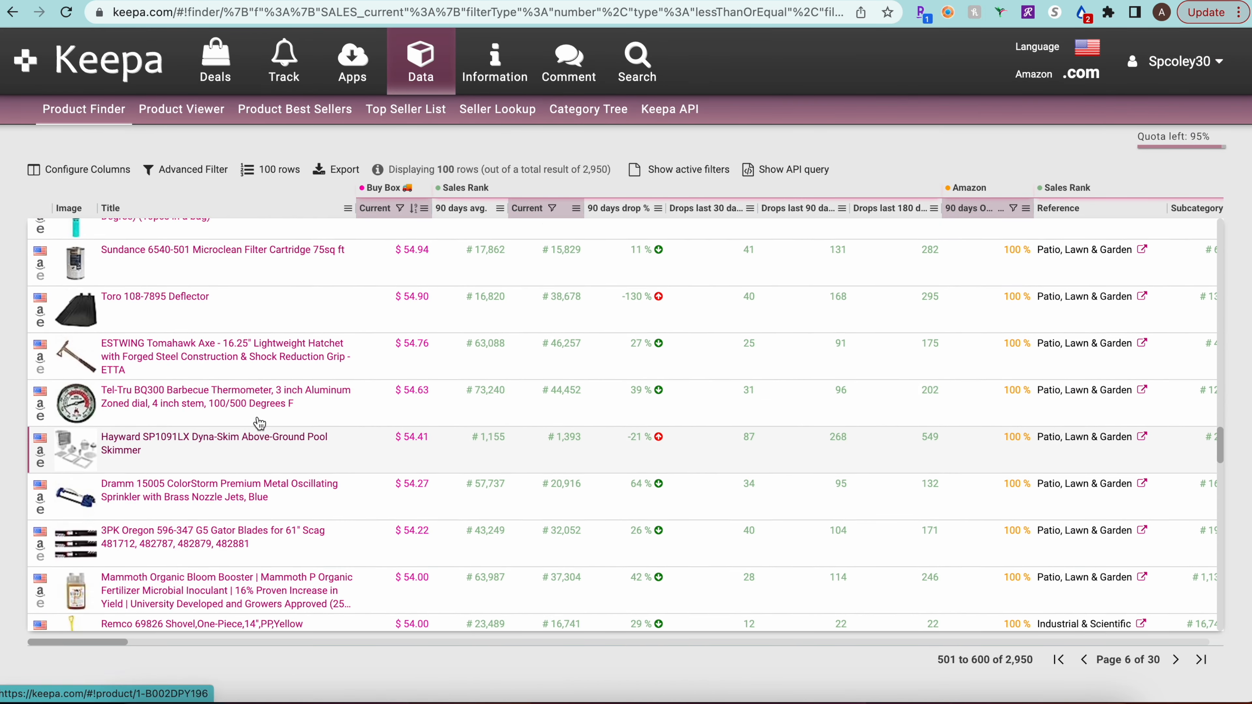
pyautogui.scroll(-1, 186, 355)
pyautogui.scroll(-6, 186, 355)
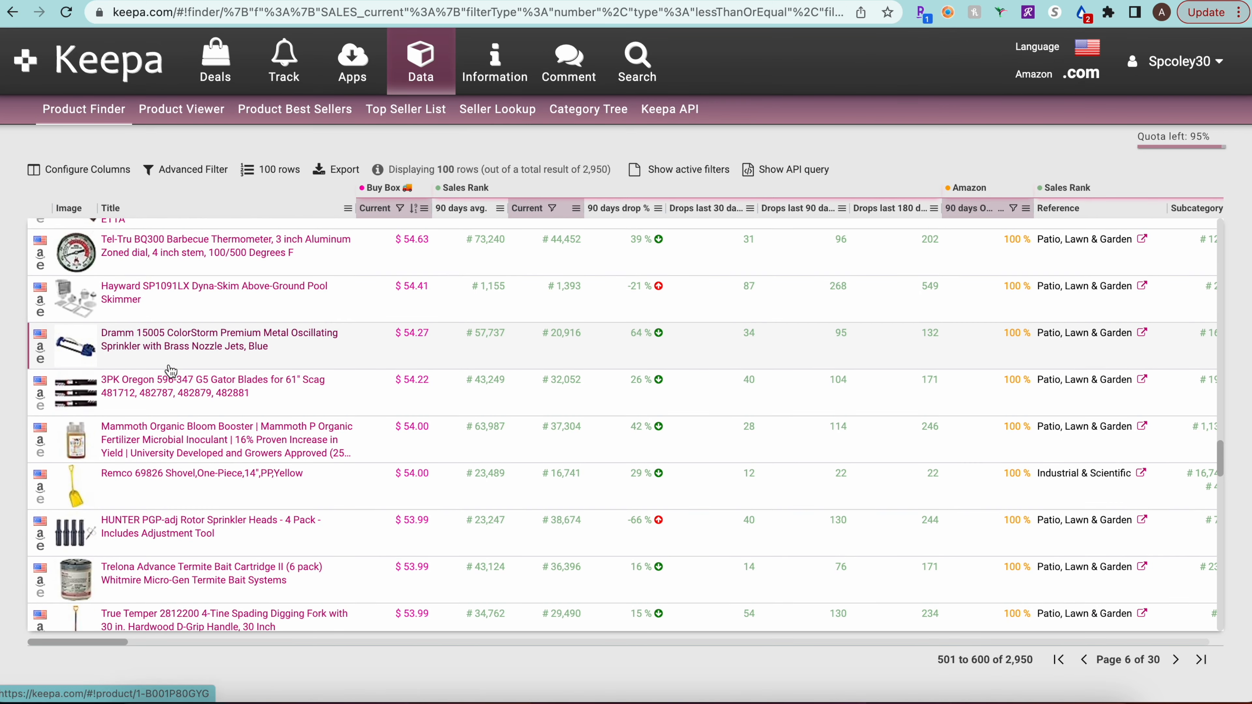
pyautogui.scroll(-8, 138, 405)
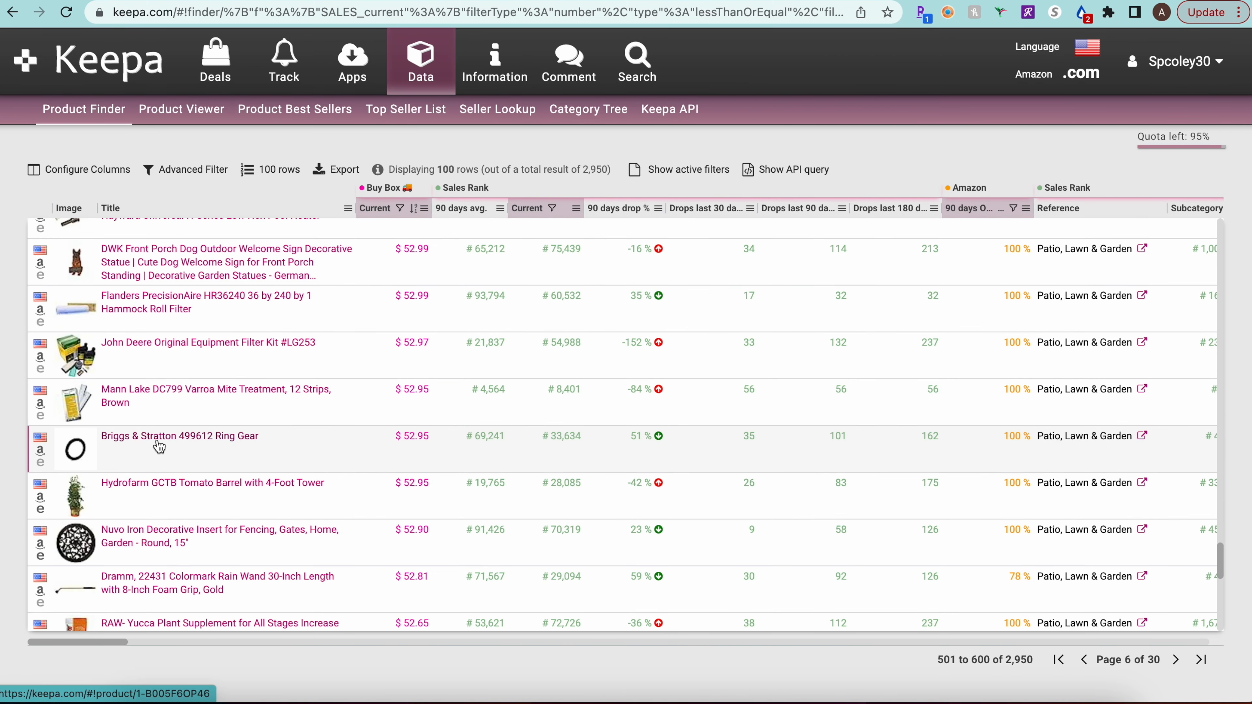
pyautogui.click(41, 450)
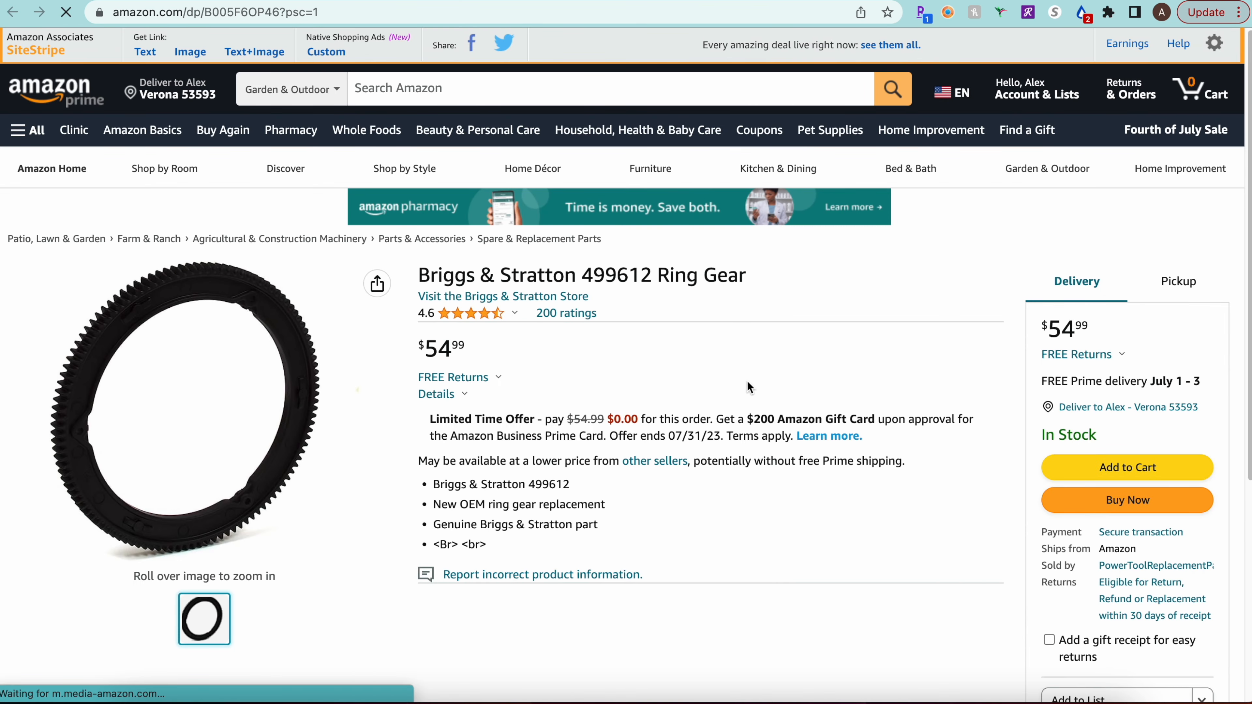
# Check the ring gear's three-month price, rank and offer history in Keepa and its eligibility, estimated sales and maximum cost in SellerAmp.
pyautogui.scroll(-3, 748, 351)
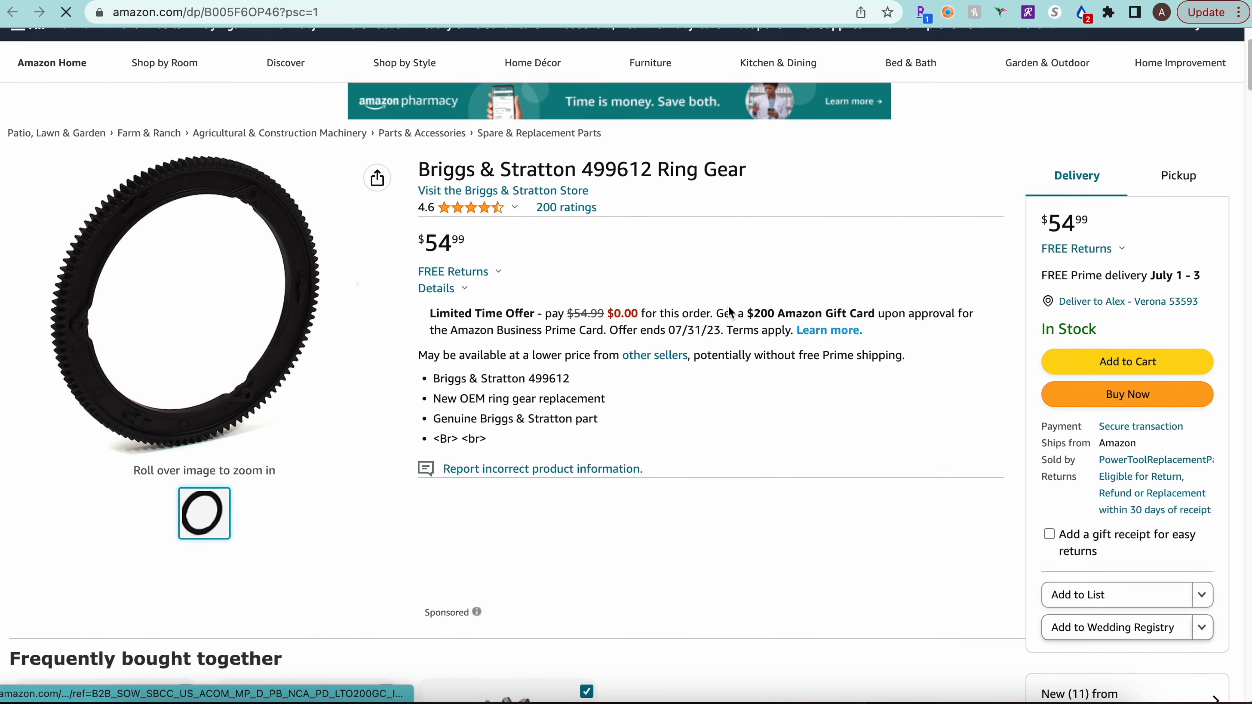
pyautogui.scroll(-3, 731, 312)
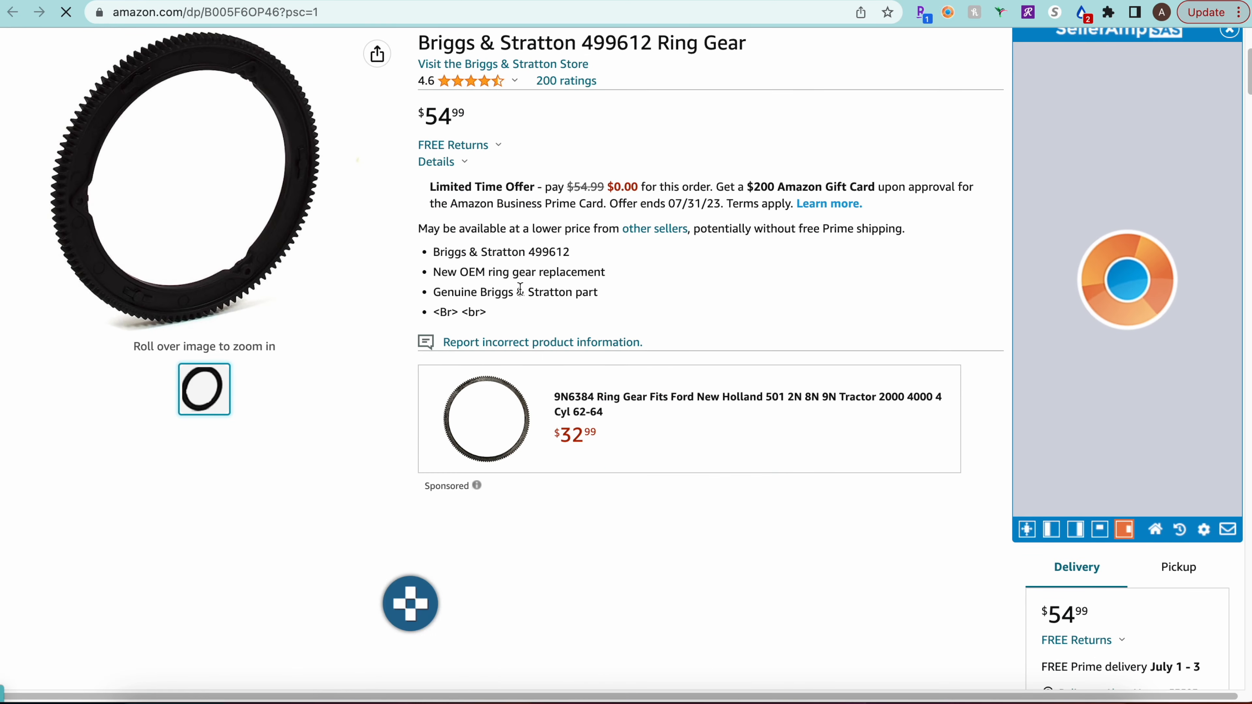
pyautogui.scroll(-10, 755, 290)
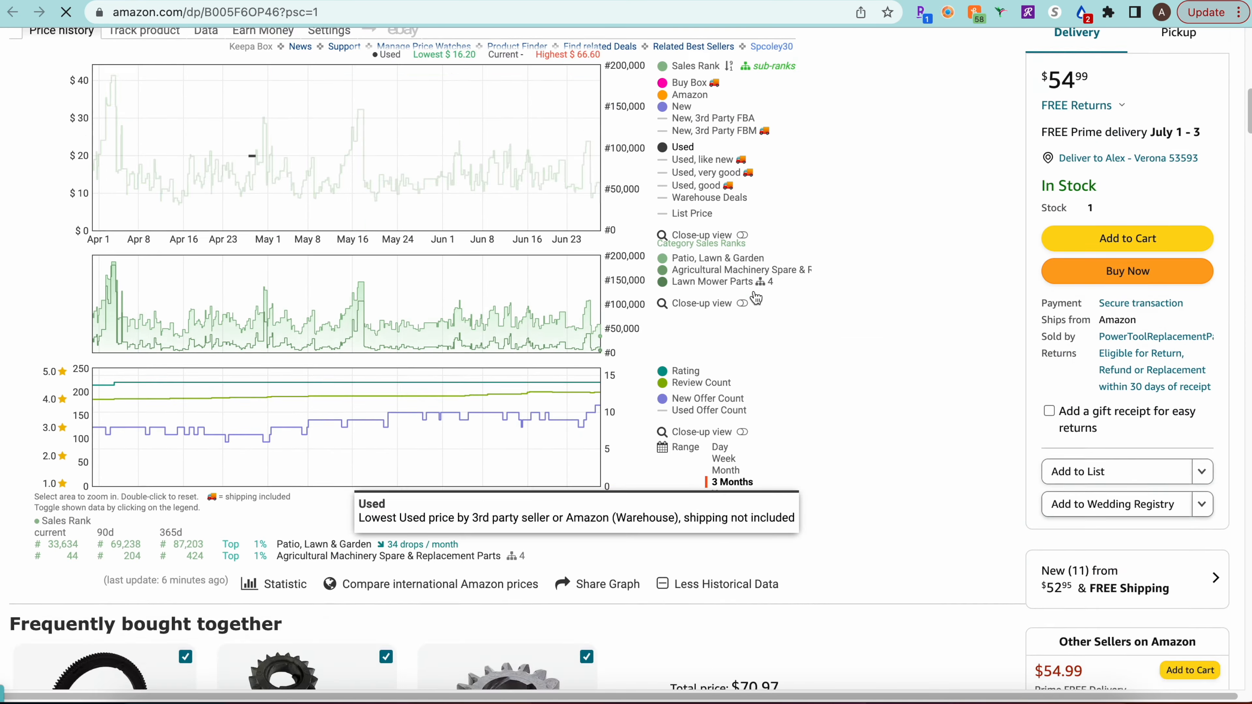
pyautogui.scroll(4, 492, 187)
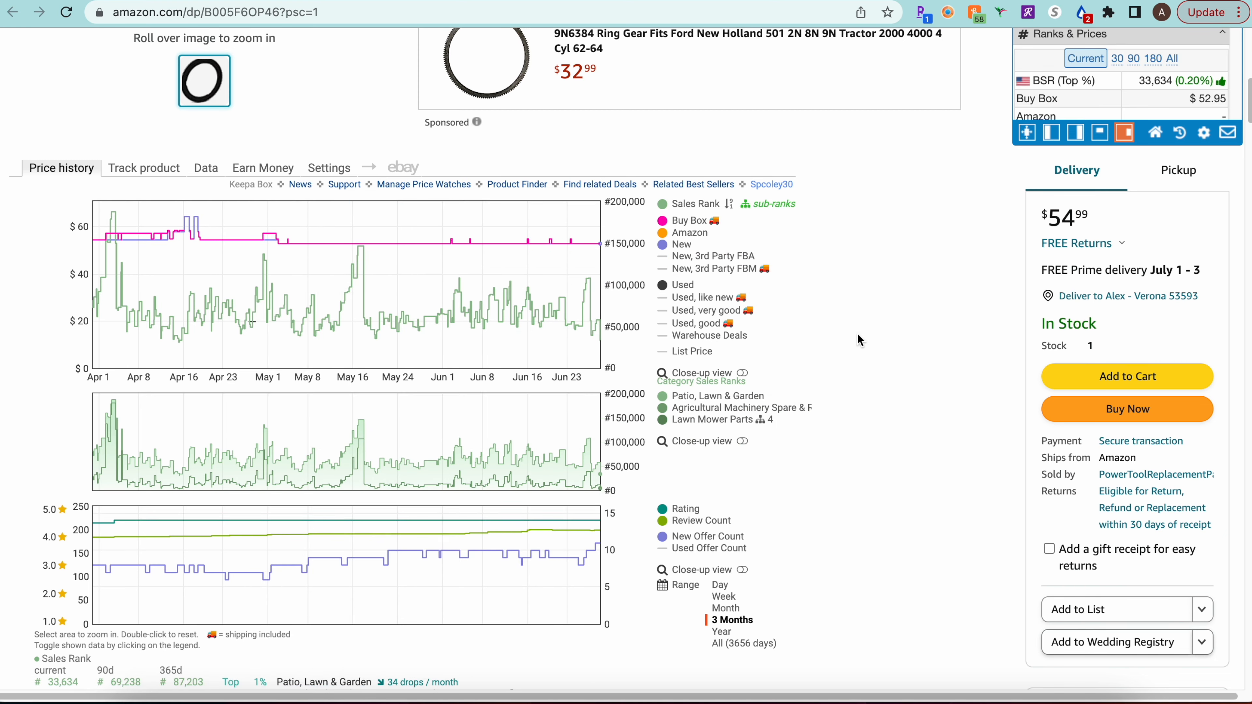
pyautogui.scroll(15, 883, 337)
pyautogui.scroll(-3, 922, 346)
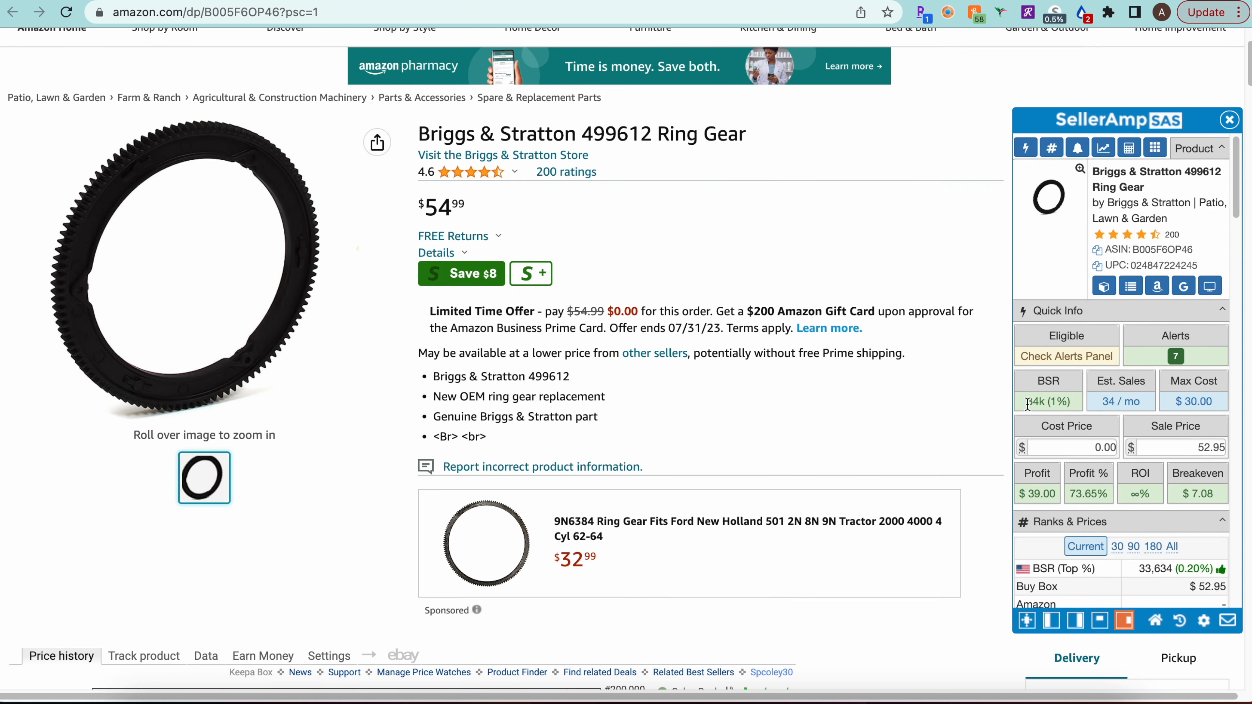
# Search Google for the ring gear's title from SellerAmp, narrowing the query to the exact part number "499612".
pyautogui.click(1184, 287)
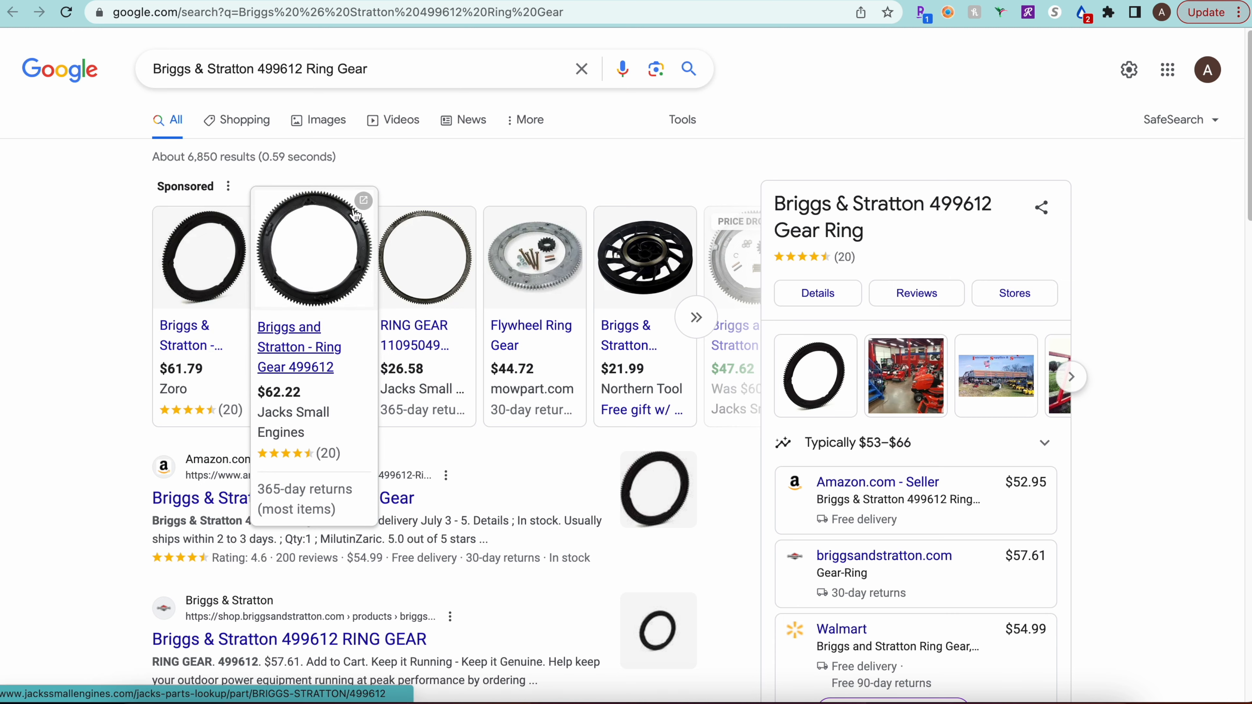
pyautogui.hotkey('ctrl', 'w')
pyautogui.hotkey('ctrl', 'shift', 't')
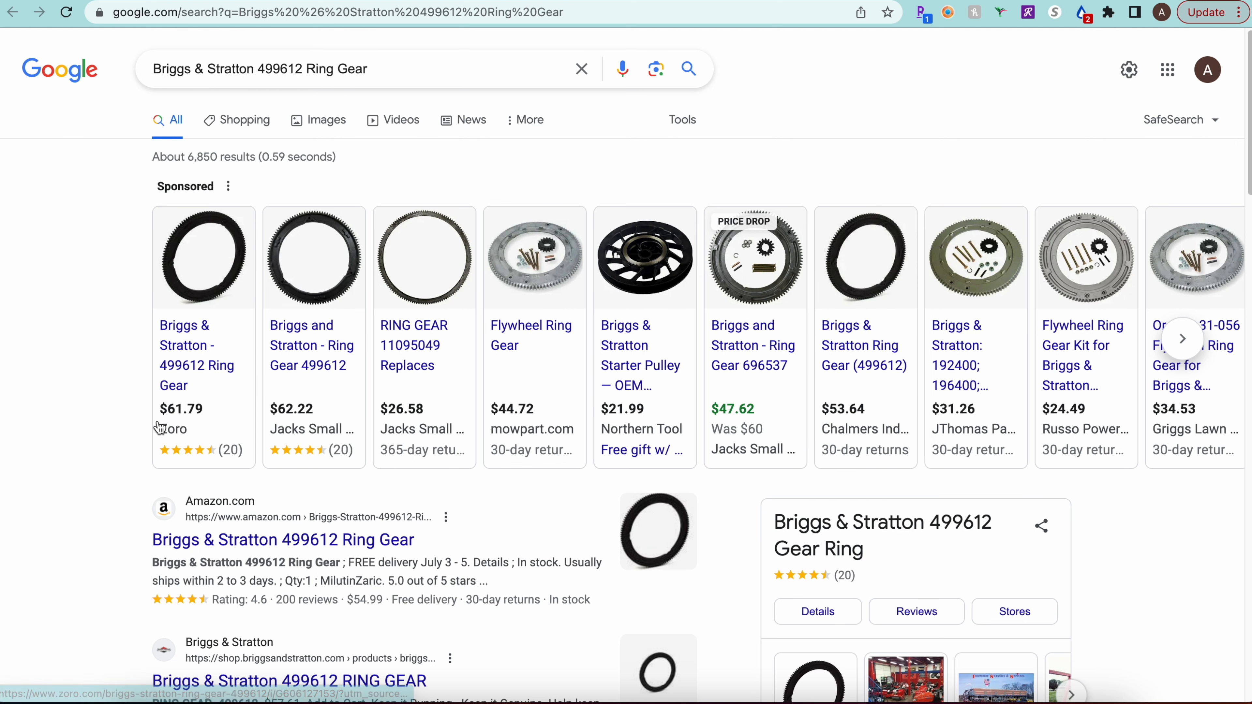
pyautogui.click(263, 71)
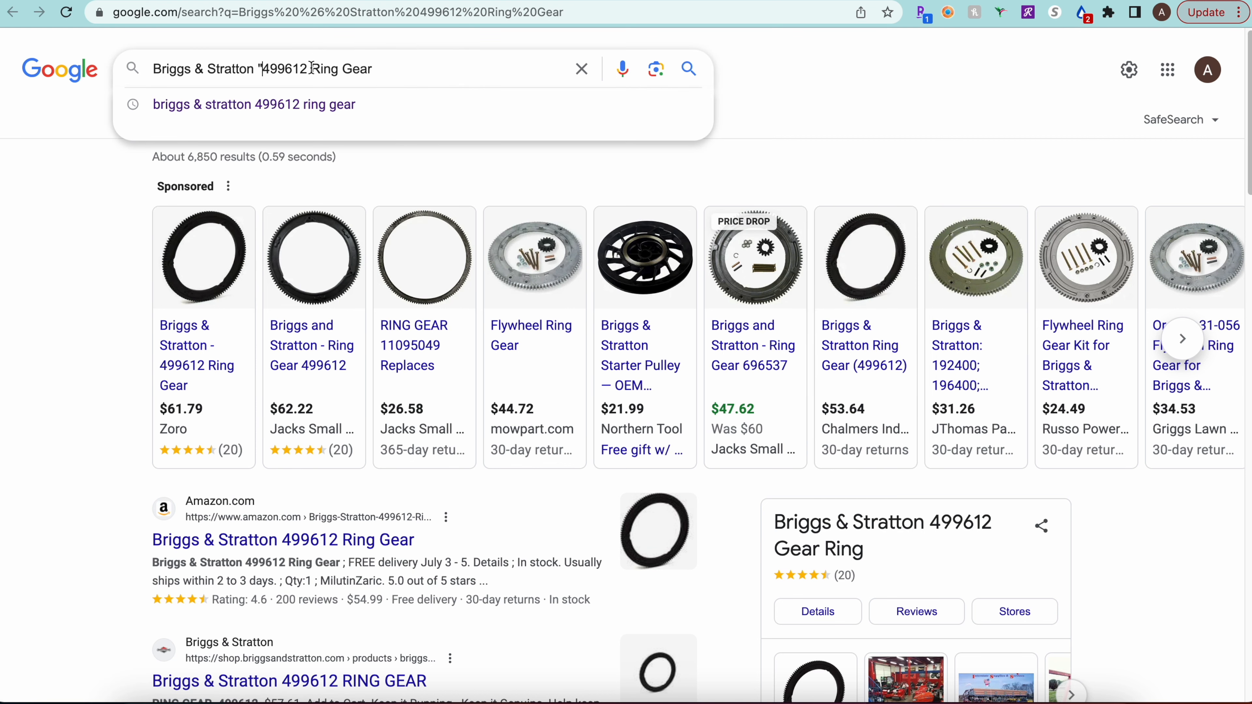
pyautogui.write('"')
pyautogui.press('Return')
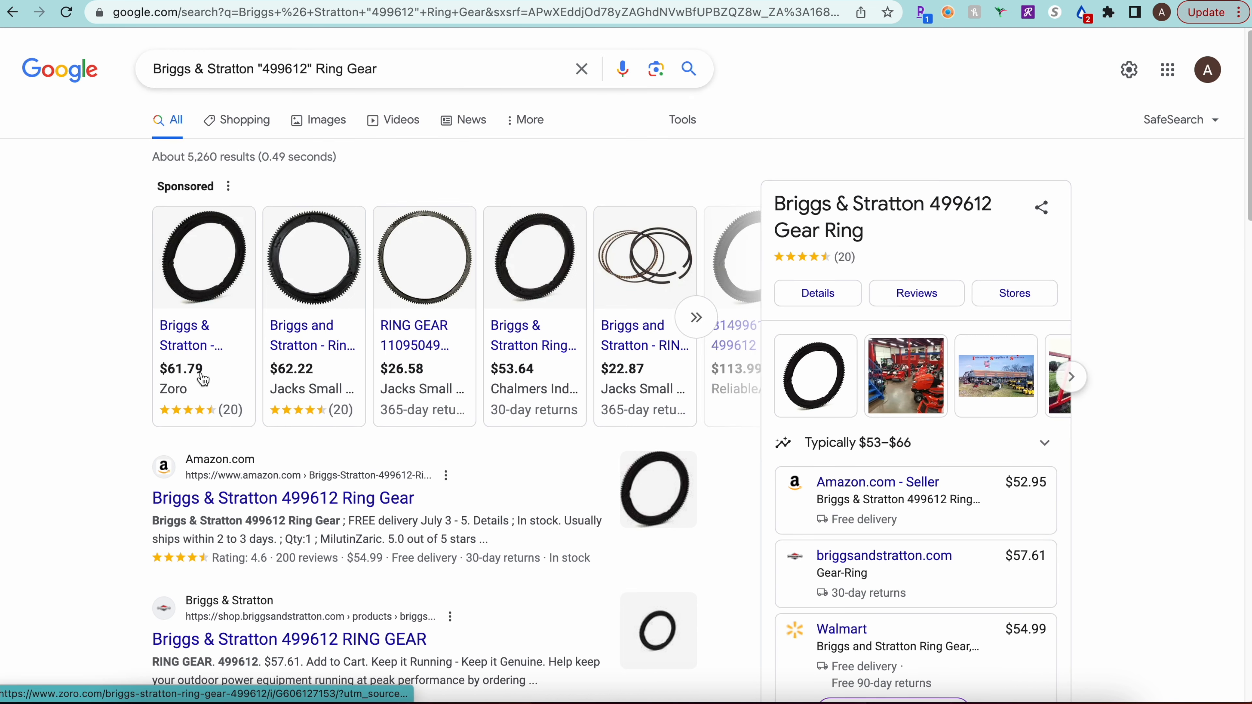
# Compare the stores' prices for the Briggs & Stratton 499612 ring gear in the Google results and return to the Keepa results.
pyautogui.moveTo(180, 365)
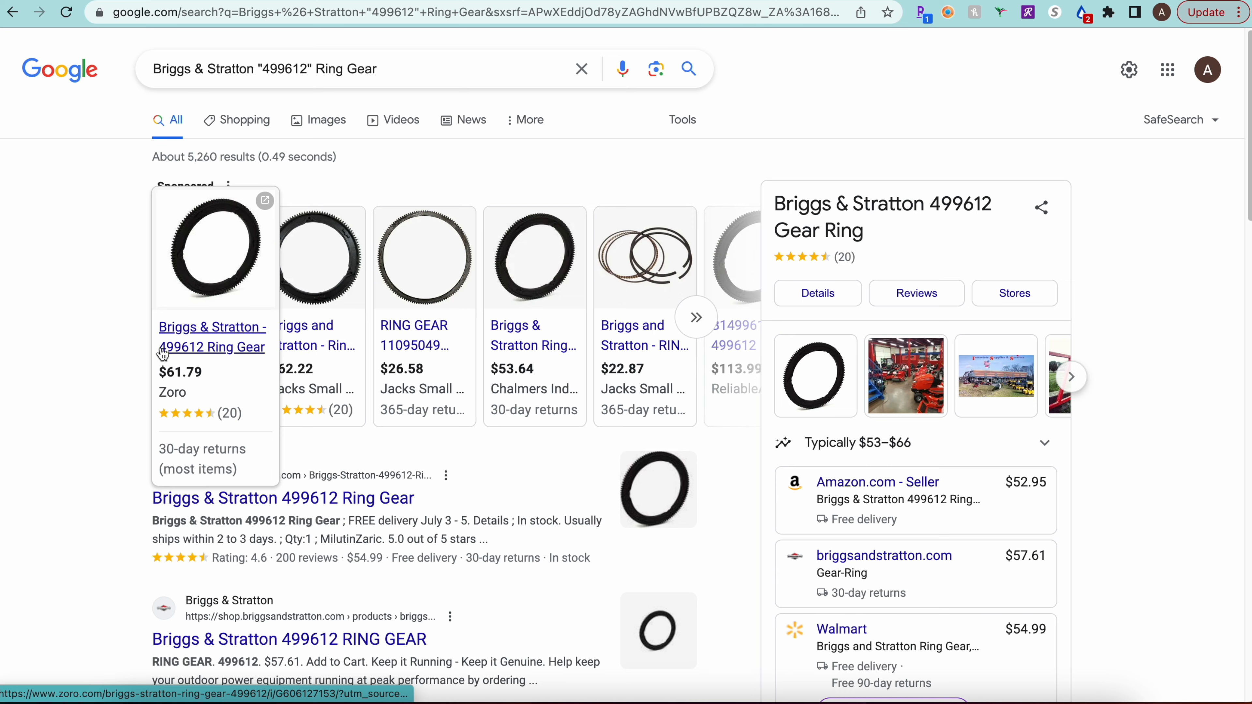
pyautogui.scroll(-6, 87, 366)
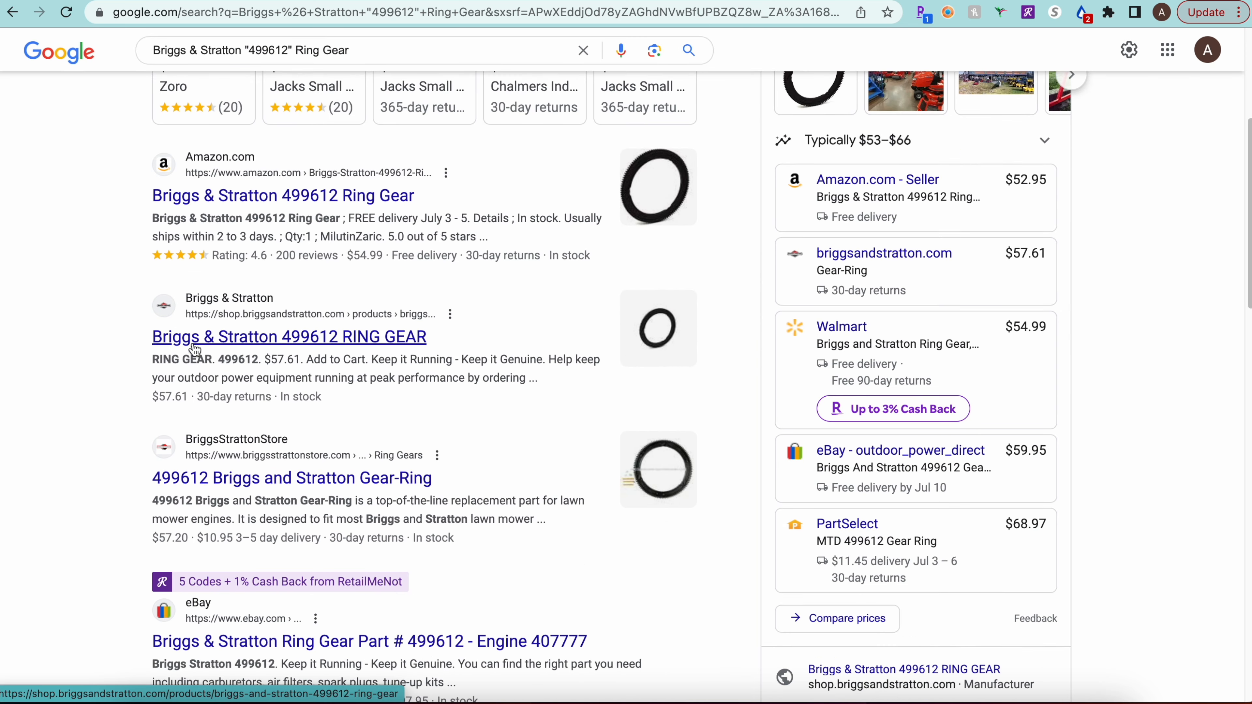
pyautogui.scroll(-3, 101, 367)
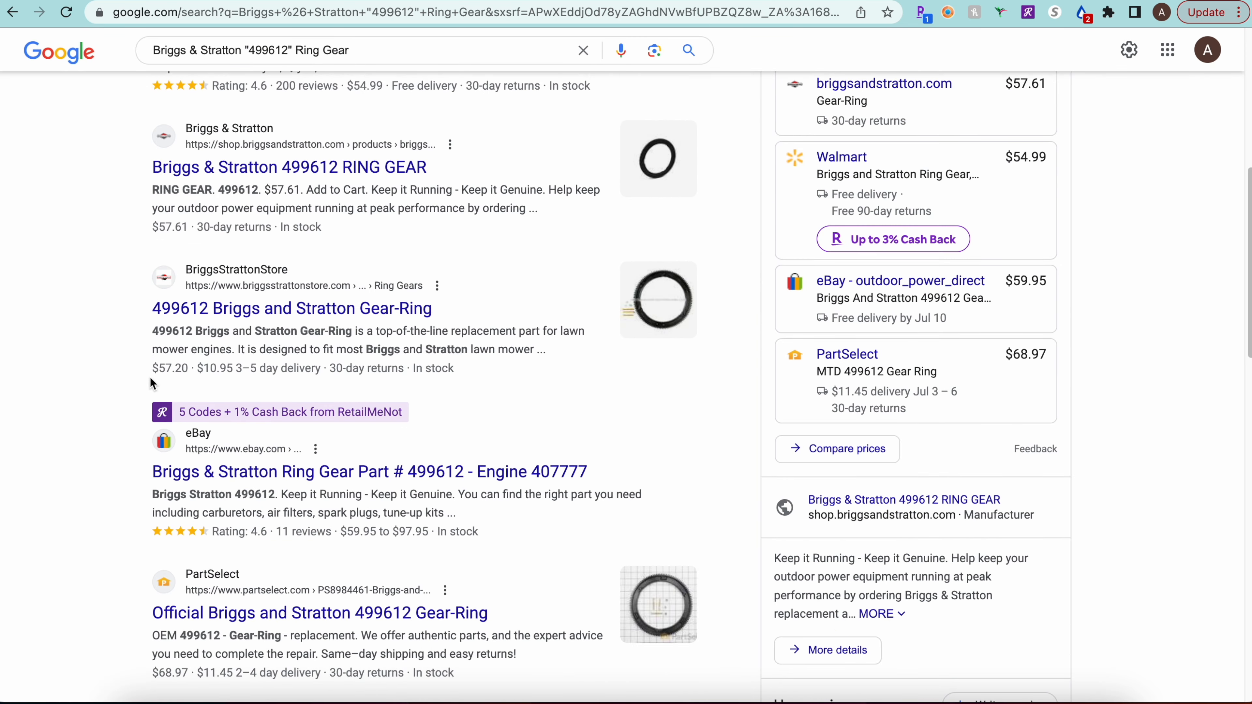
pyautogui.scroll(-3, 143, 375)
pyautogui.scroll(-2, 140, 393)
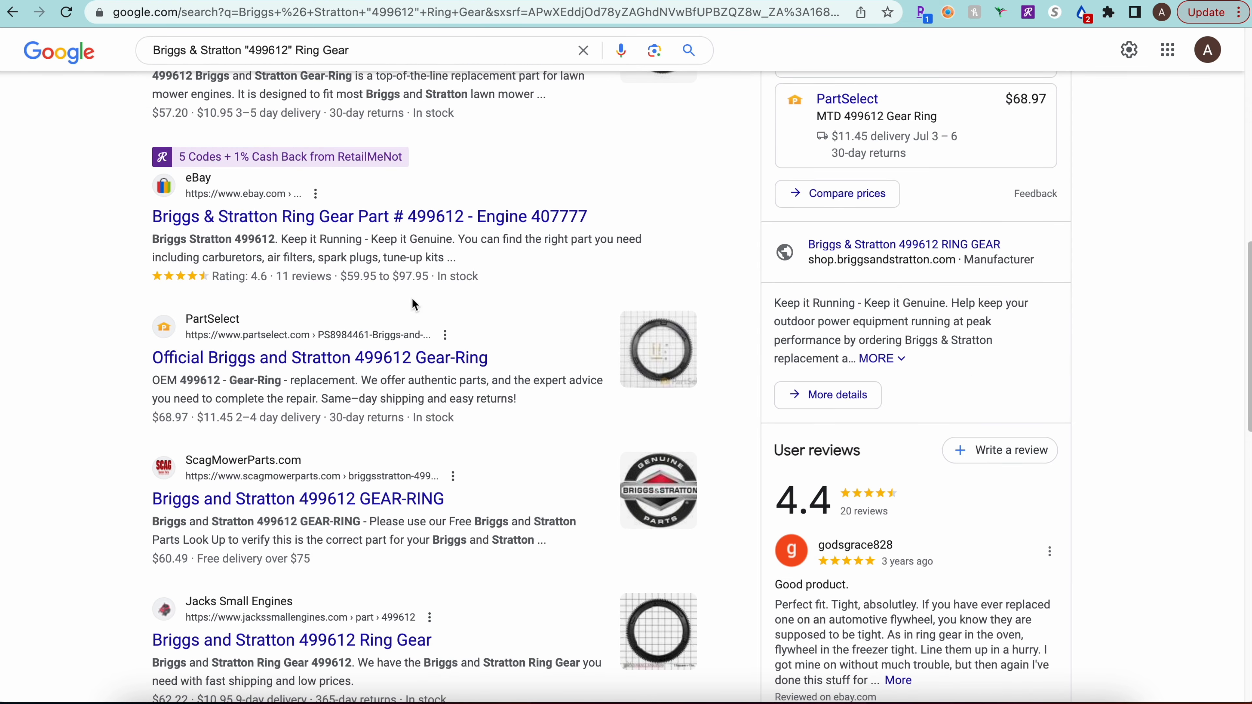
pyautogui.scroll(-5, 101, 280)
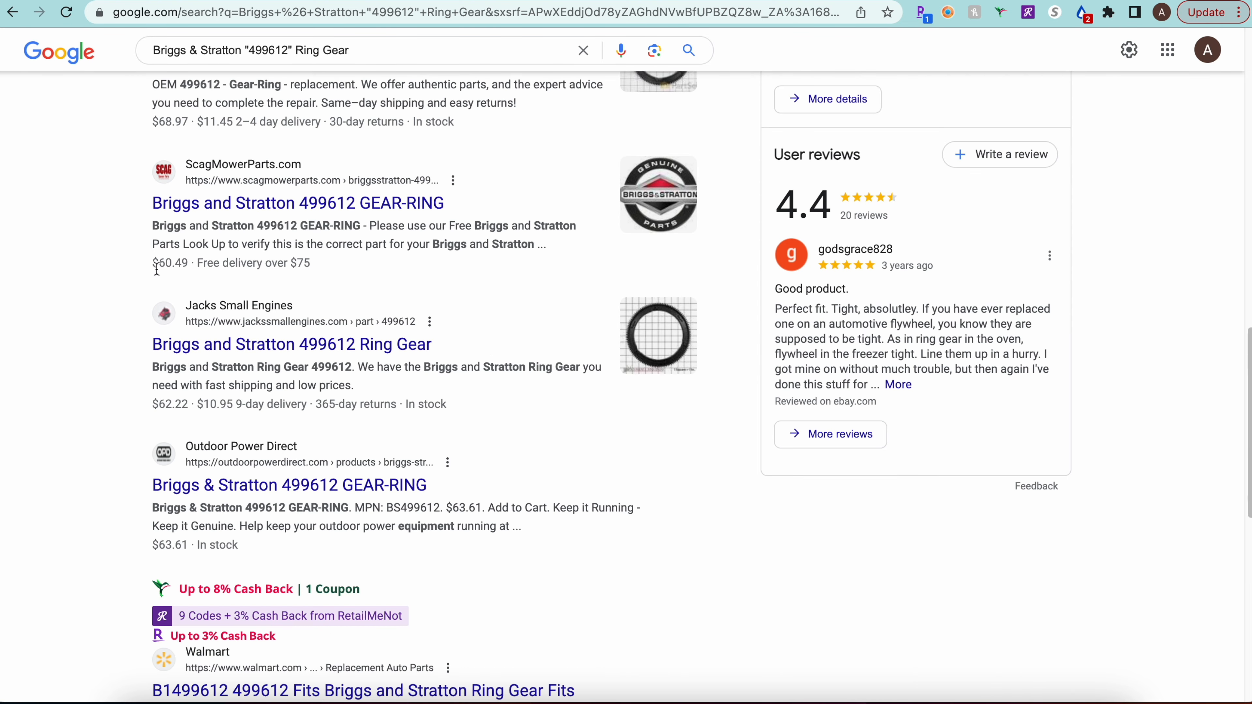
pyautogui.scroll(-4, 157, 269)
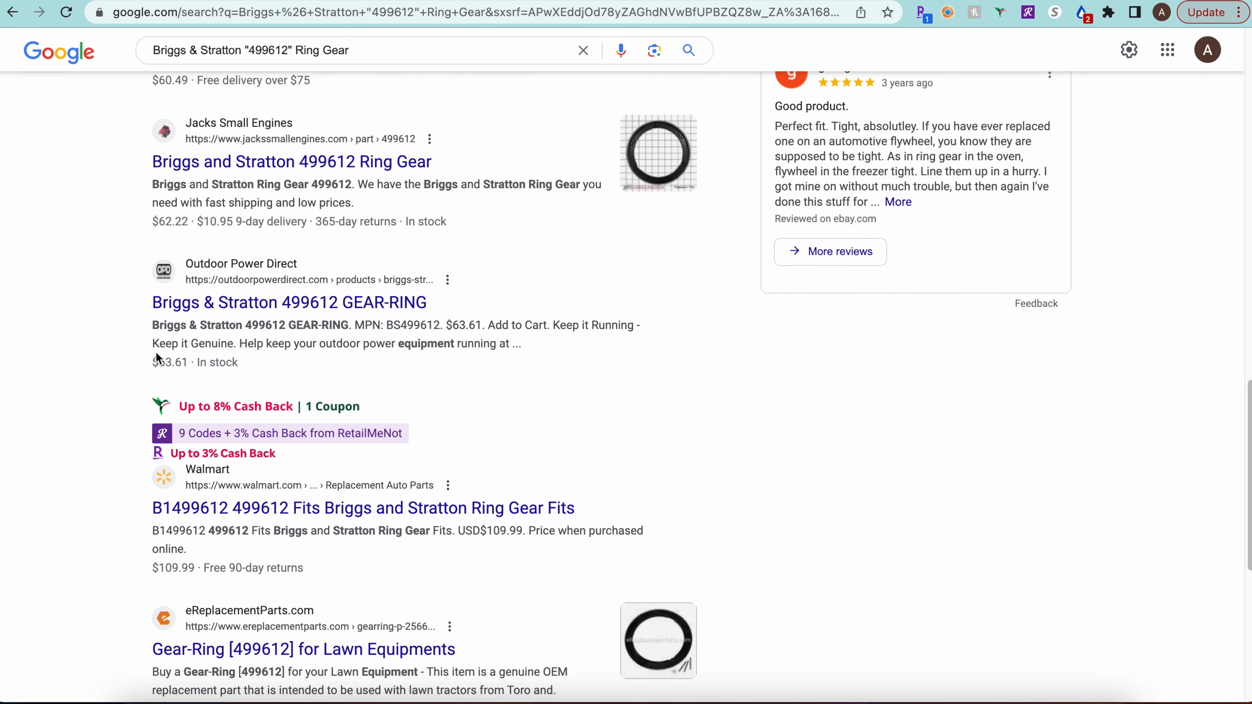
pyautogui.scroll(-8, 104, 338)
pyautogui.scroll(7, 95, 352)
pyautogui.click(669, 1)
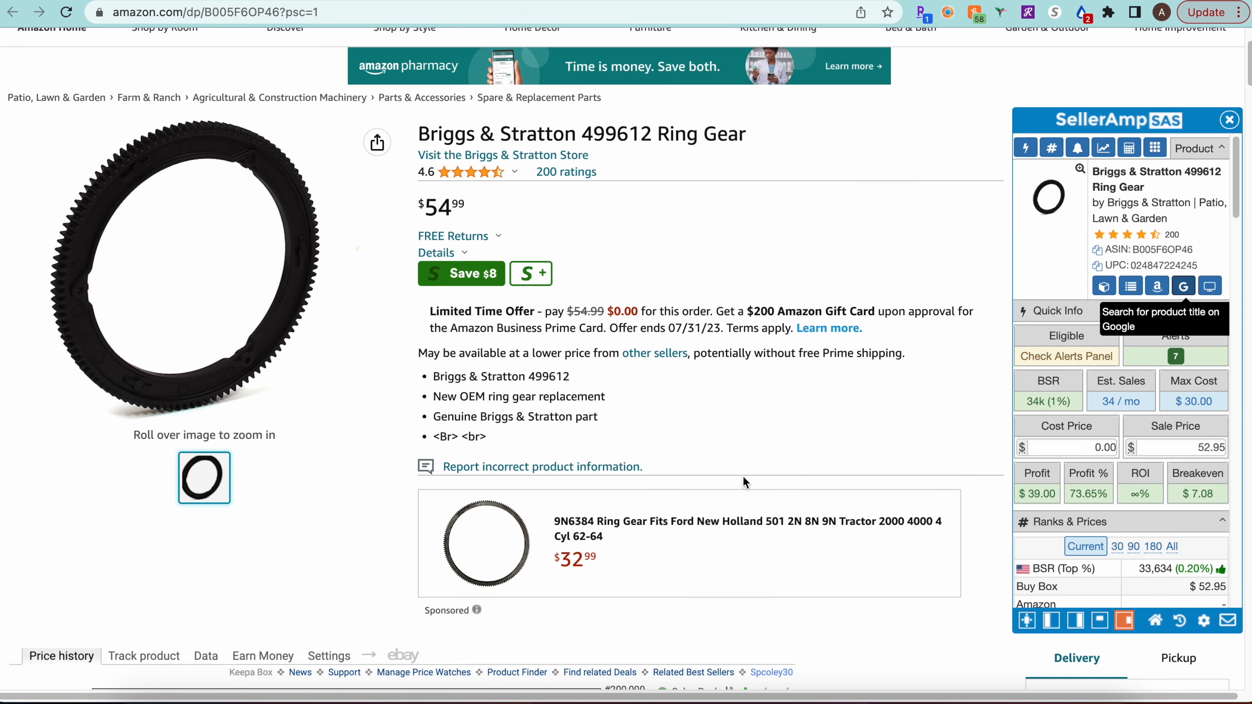
pyautogui.click(143, 2)
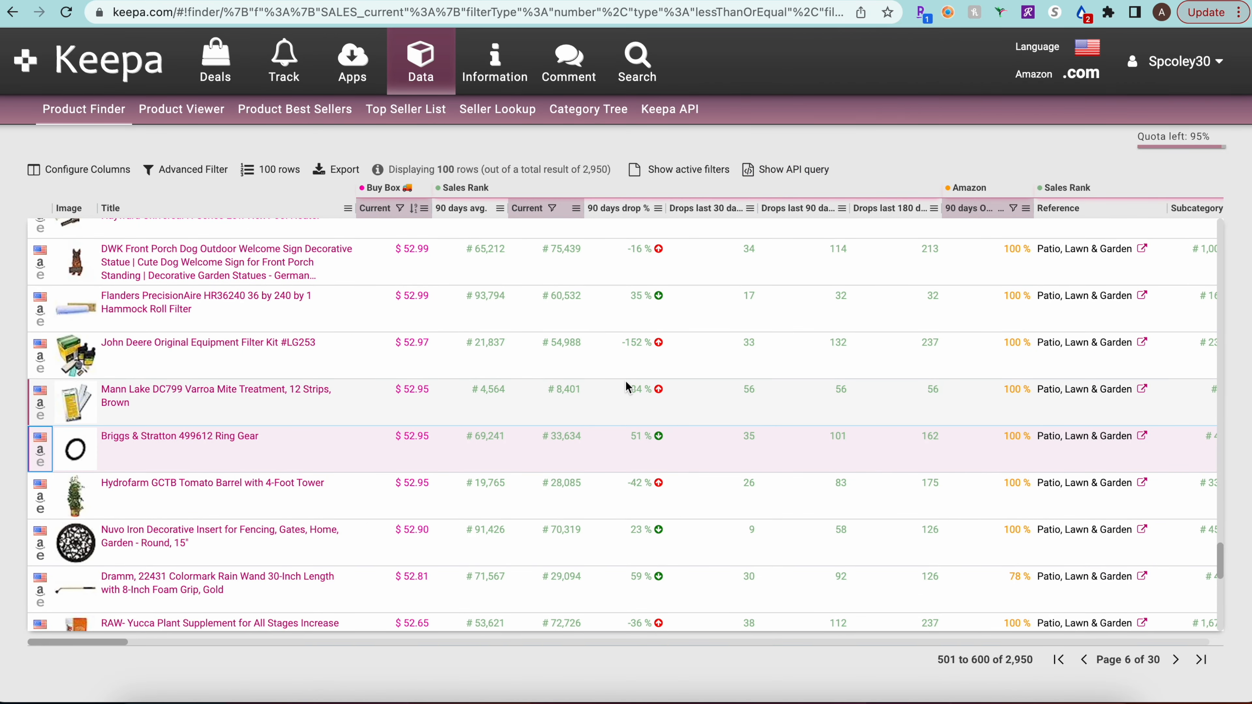